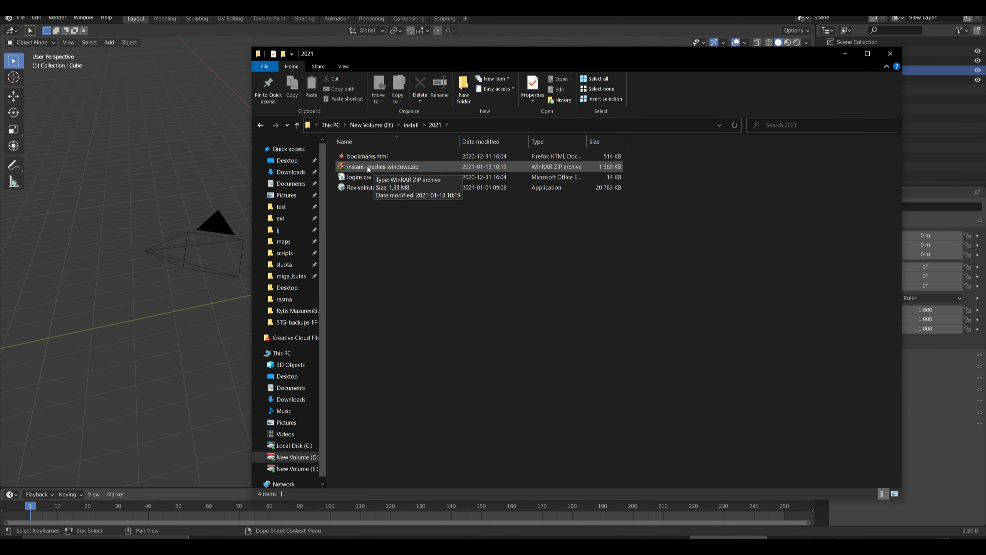
Extract Instant Meshes.exe from instant-meshes-windows.zip into the 2021 folder and close the archive.
{"action": "double_click", "coordinate": [382, 167]}
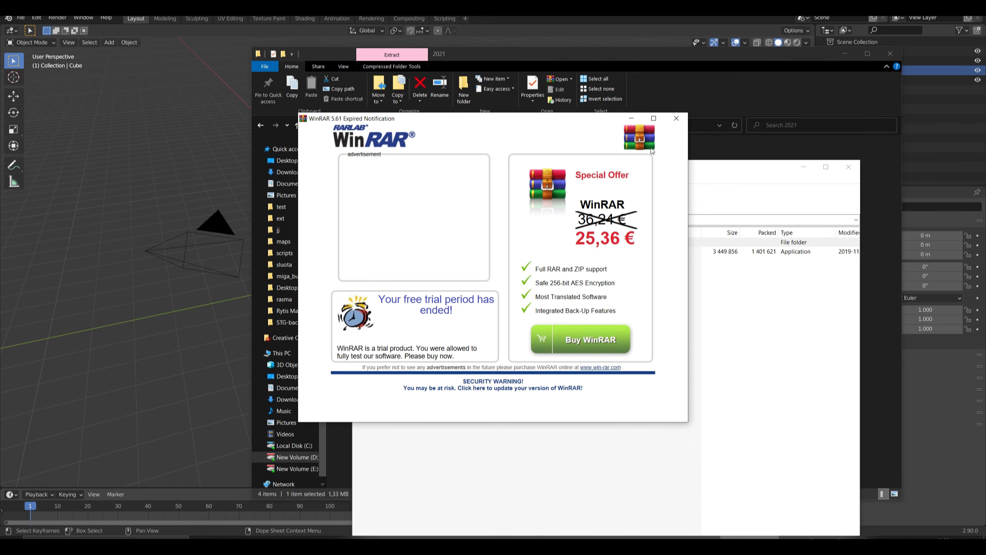
{"action": "left_click", "coordinate": [676, 119]}
{"action": "left_click_drag", "start_coordinate": [499, 167], "coordinate": [654, 167]}
{"action": "left_click_drag", "start_coordinate": [539, 251], "coordinate": [433, 252]}
{"action": "left_click", "coordinate": [906, 176]}
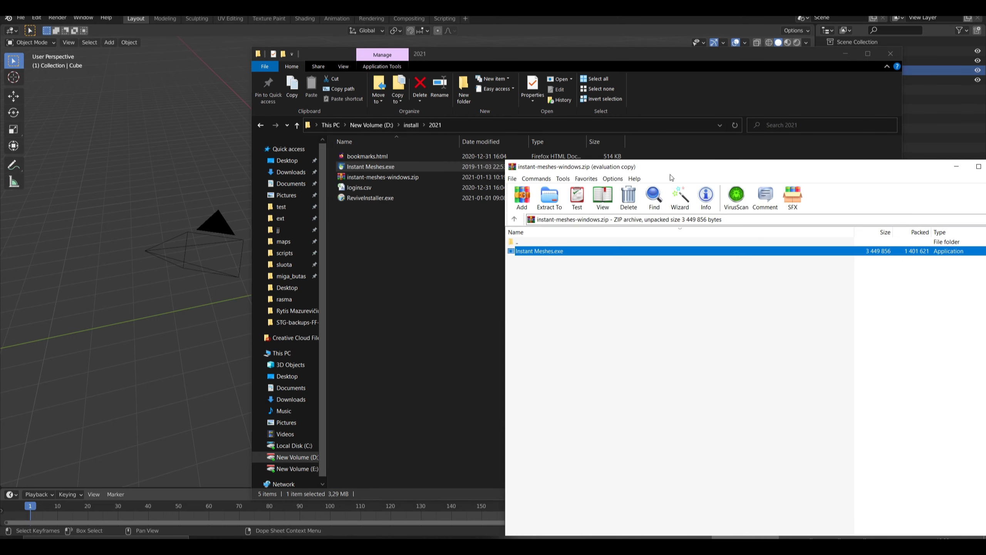
{"action": "left_click_drag", "start_coordinate": [670, 175], "coordinate": [257, 158]}
{"action": "left_click", "coordinate": [588, 149]}
{"action": "left_click", "coordinate": [409, 354]}
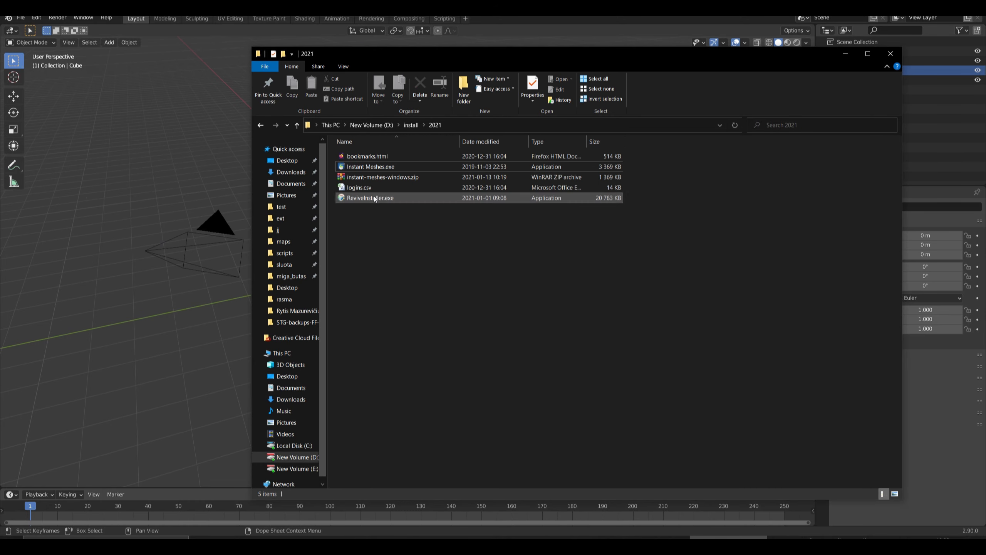
{"action": "double_click", "coordinate": [375, 198]}
{"action": "left_click", "coordinate": [469, 345]}
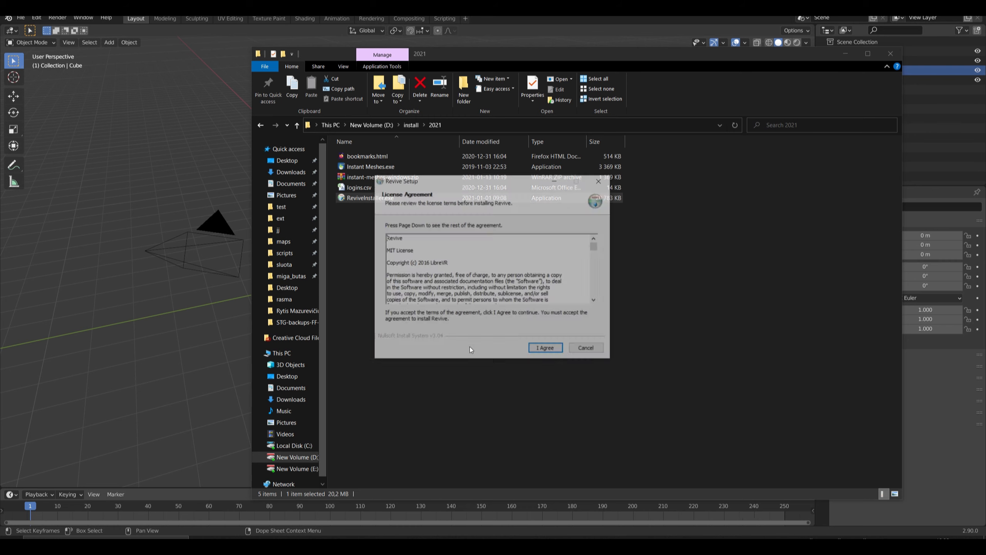
{"action": "left_click", "coordinate": [589, 350]}
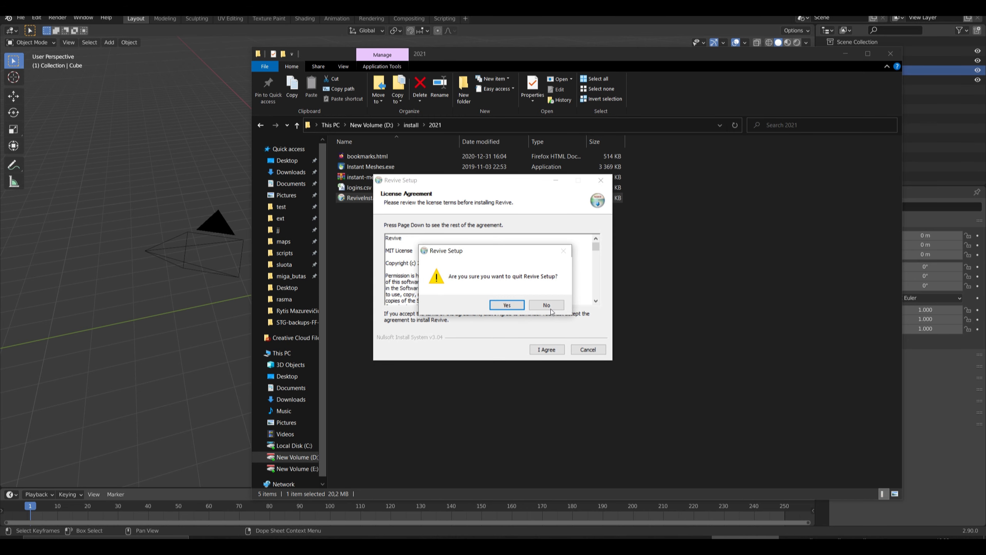
{"action": "left_click", "coordinate": [546, 305]}
{"action": "left_click", "coordinate": [588, 350]}
{"action": "left_click", "coordinate": [507, 305]}
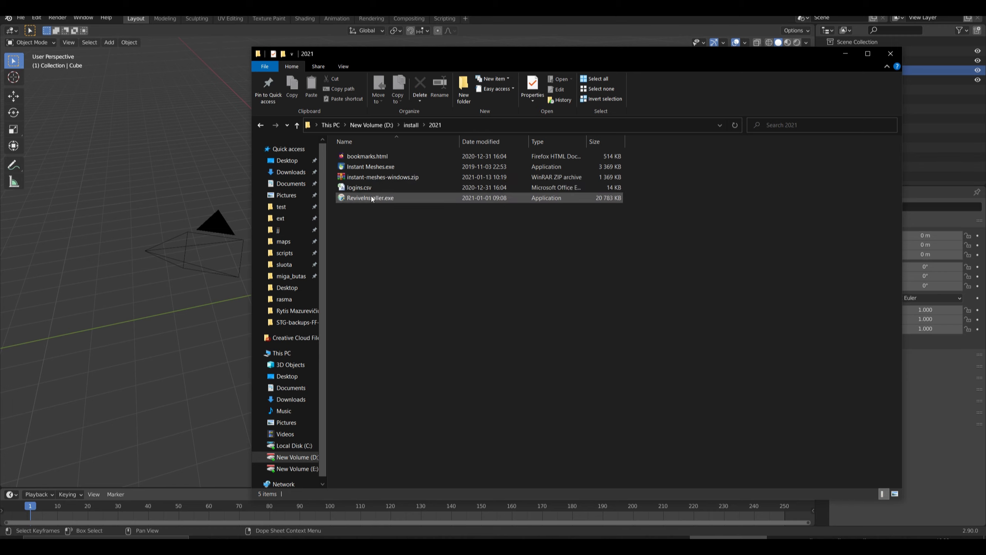
Launch Instant Meshes.exe from the 2021 folder and maximize its window.
{"action": "double_click", "coordinate": [367, 167]}
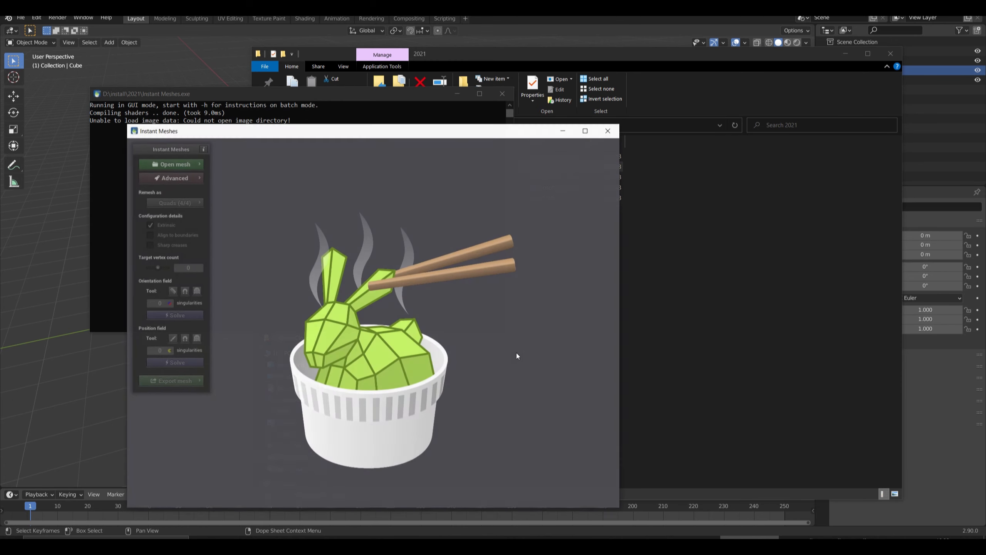
{"action": "left_click_drag", "start_coordinate": [377, 132], "coordinate": [351, 107]}
{"action": "double_click", "coordinate": [351, 107]}
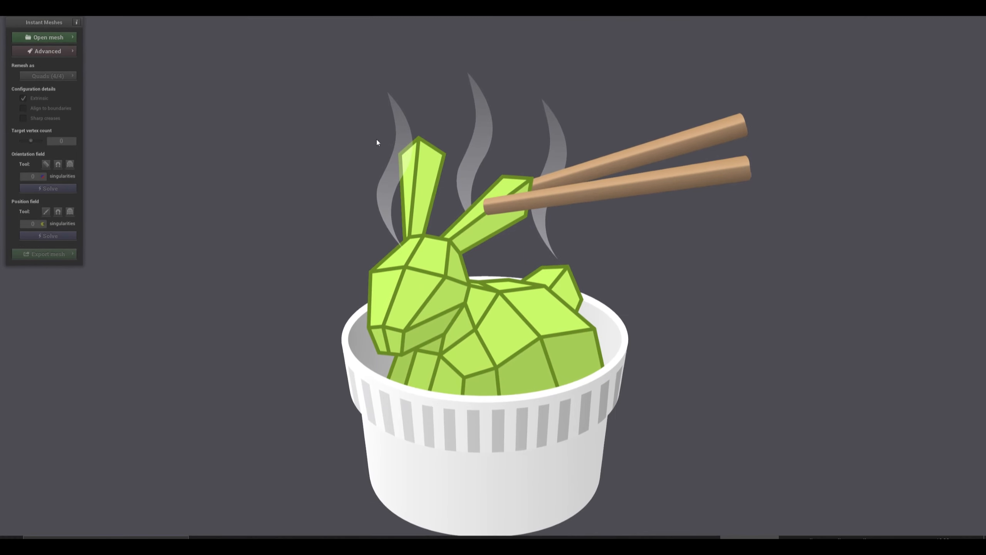
Load the mesh Asvejos luotas nr6.obj from the drive-download-20210104T071610Z-001 folder on drive E.
{"action": "left_click", "coordinate": [39, 37]}
{"action": "left_click", "coordinate": [104, 46]}
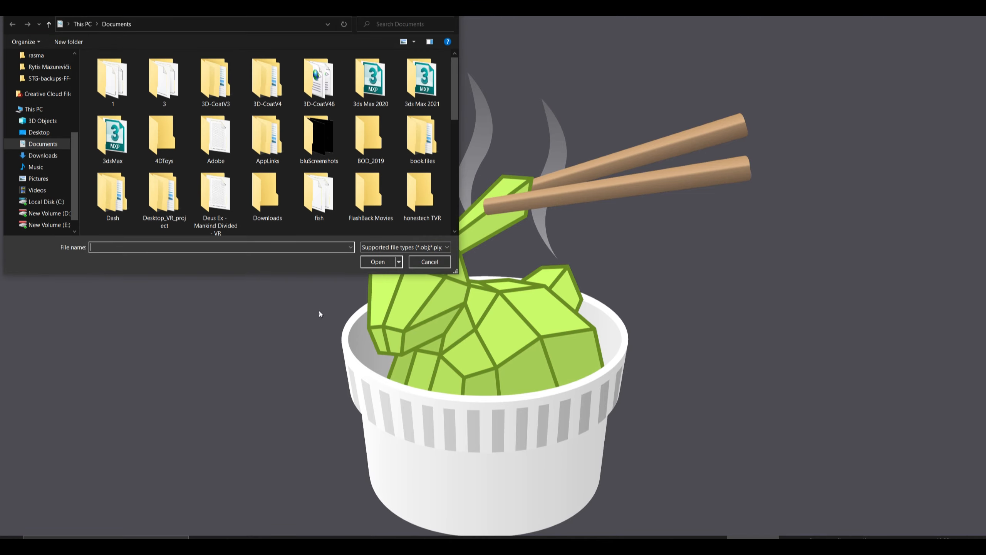
{"action": "left_click", "coordinate": [65, 225]}
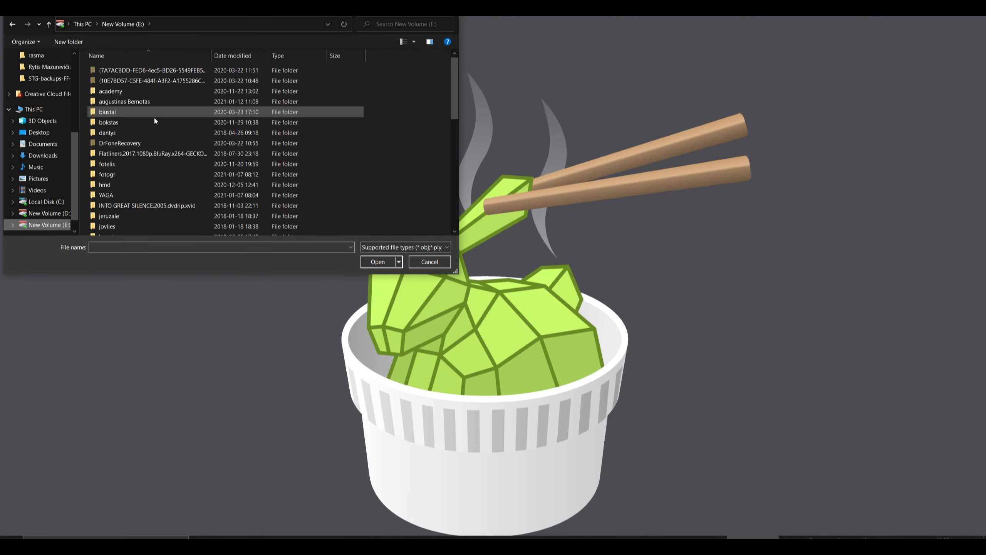
{"action": "double_click", "coordinate": [150, 100]}
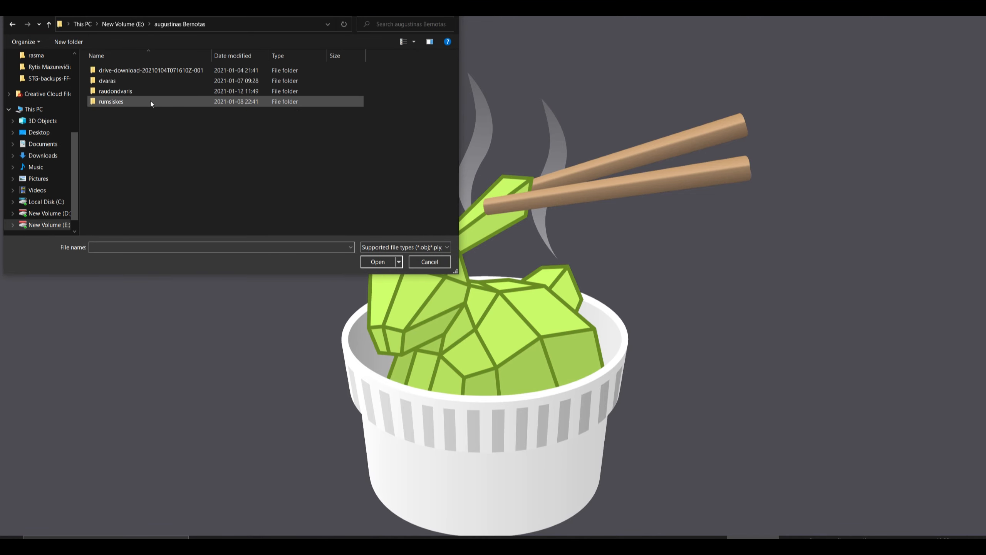
{"action": "double_click", "coordinate": [140, 71]}
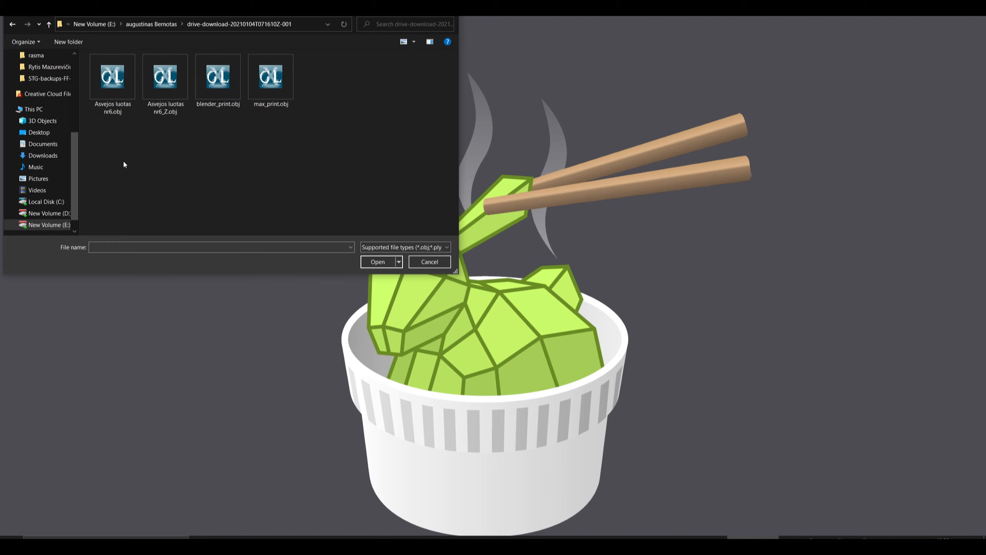
{"action": "left_click", "coordinate": [112, 83]}
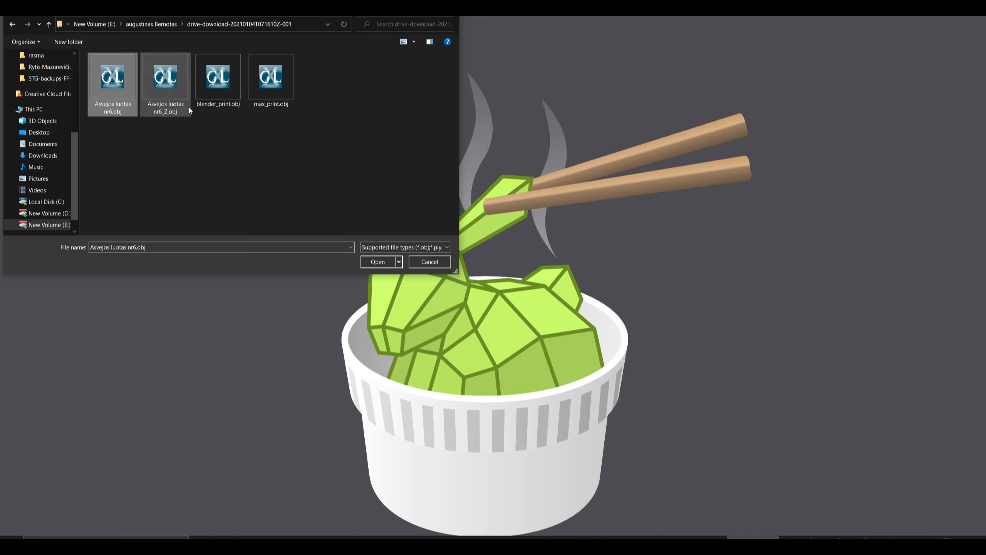
{"action": "left_click", "coordinate": [378, 262]}
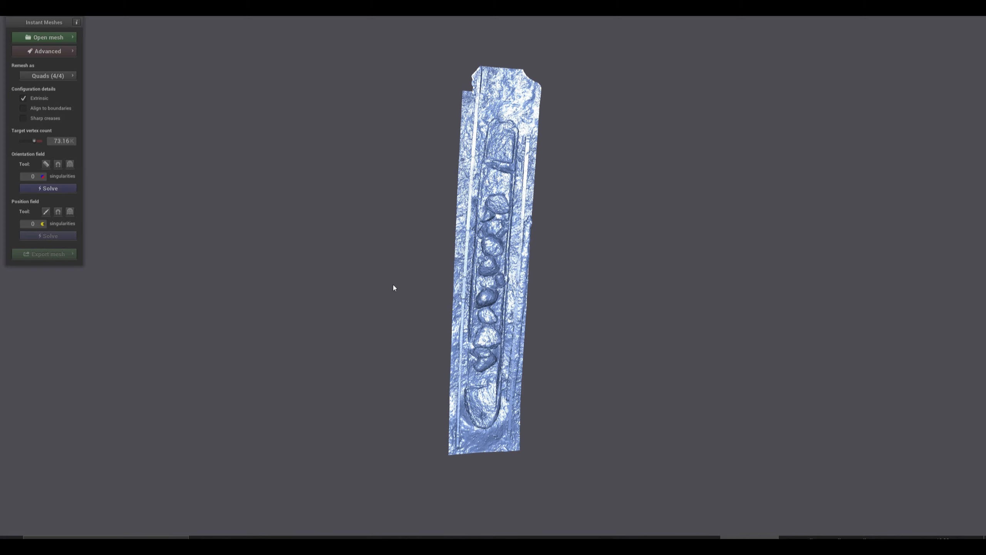
Choose Quads (4-RoSy, 4-PoSy) as the remesh type for the loaded boat scan.
{"action": "left_click_drag", "start_coordinate": [393, 287], "coordinate": [495, 229]}
{"action": "scroll", "coordinate": [341, 322], "scroll_direction": "up", "scroll_amount": 6}
{"action": "left_click_drag", "start_coordinate": [341, 321], "coordinate": [375, 268]}
{"action": "left_click_drag", "start_coordinate": [566, 306], "coordinate": [321, 299]}
{"action": "left_click_drag", "start_coordinate": [423, 322], "coordinate": [152, 233]}
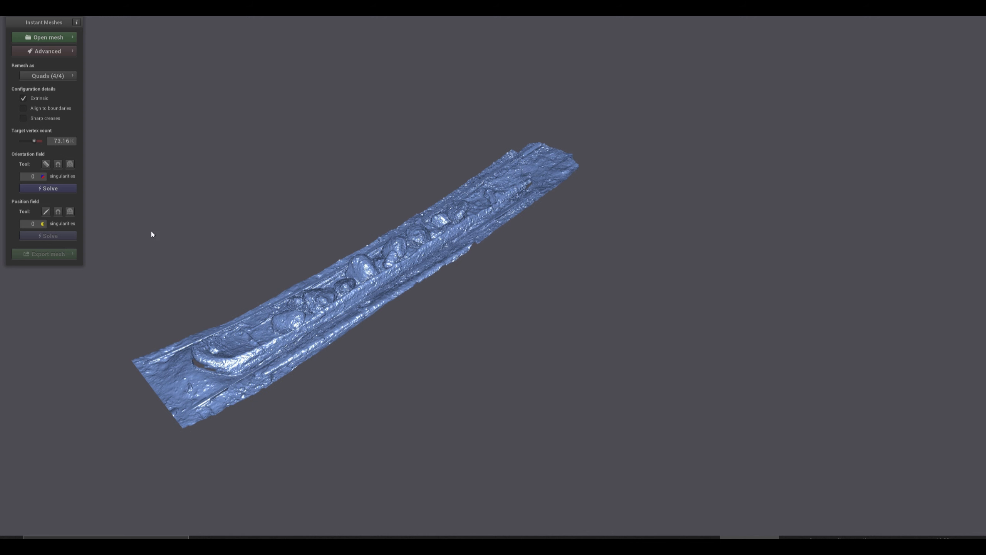
{"action": "left_click", "coordinate": [45, 76]}
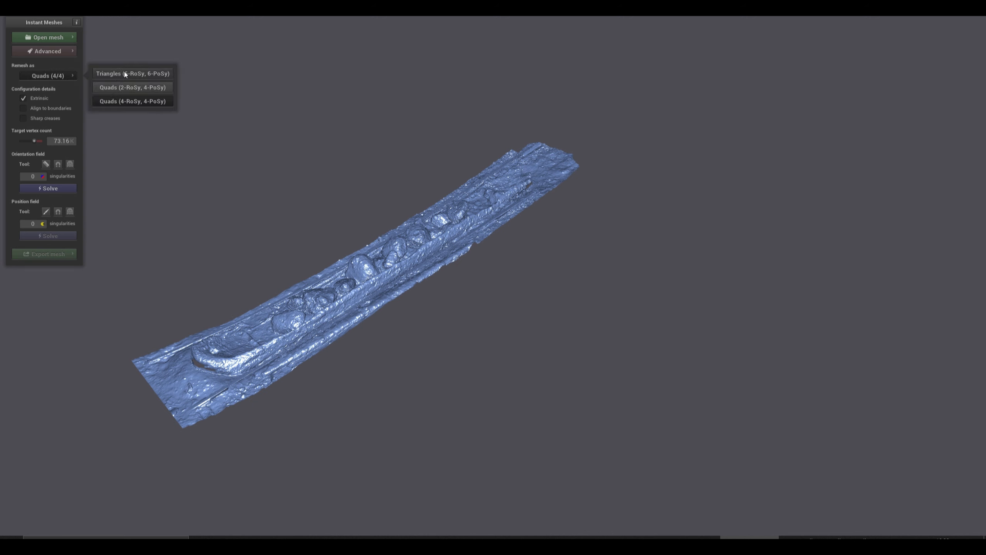
{"action": "left_click", "coordinate": [122, 102]}
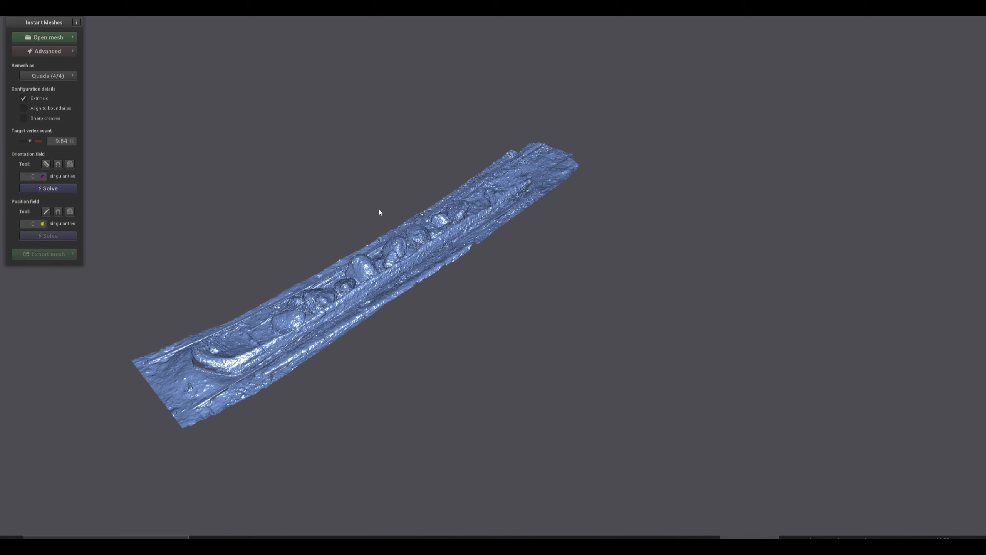
Reduce the target vertex count to 5.91 K and solve the orientation field.
{"action": "right_click_drag", "start_coordinate": [288, 251], "coordinate": [360, 232]}
{"action": "scroll", "coordinate": [371, 274], "scroll_direction": "up", "scroll_amount": 4}
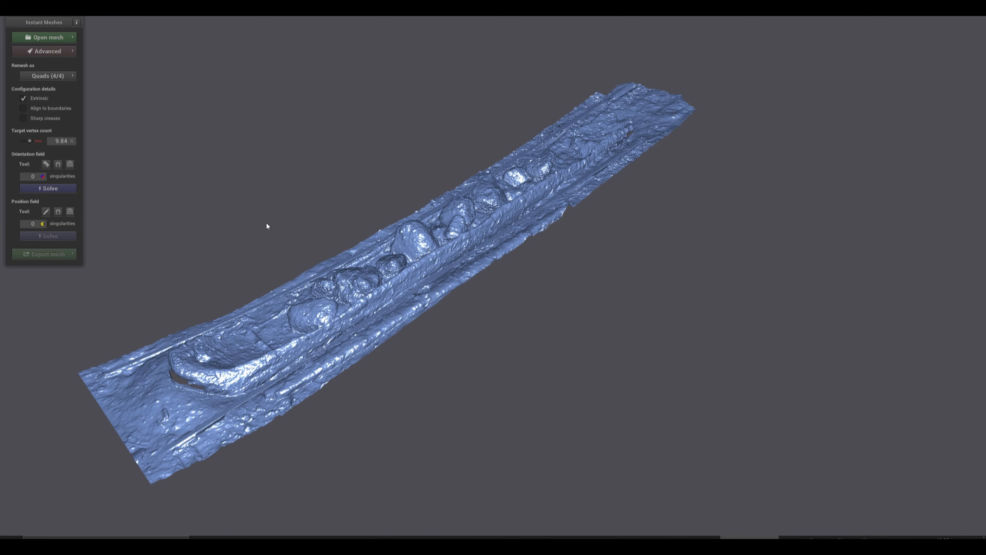
{"action": "left_click_drag", "start_coordinate": [273, 264], "coordinate": [329, 290]}
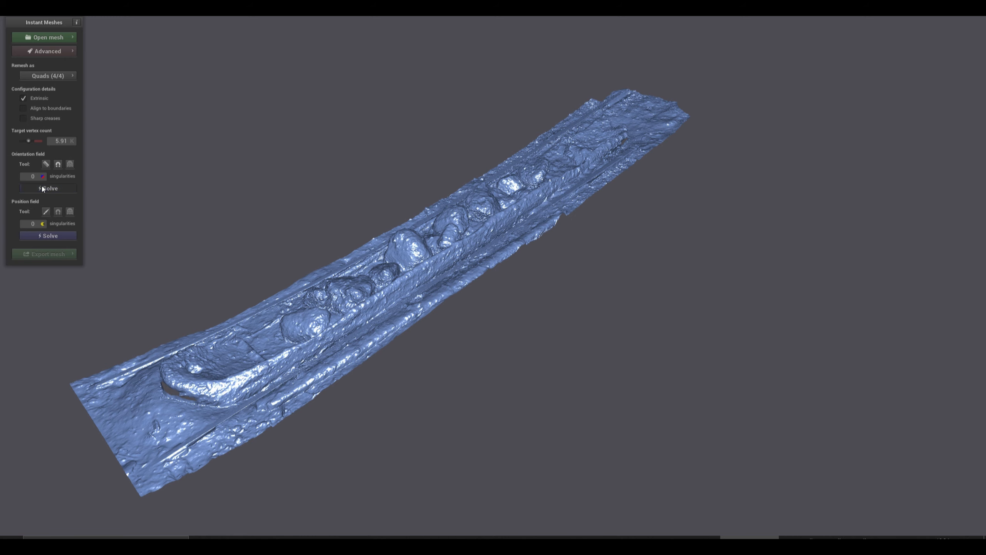
{"action": "left_click_drag", "start_coordinate": [389, 383], "coordinate": [390, 324]}
{"action": "scroll", "coordinate": [390, 324], "scroll_direction": "up", "scroll_amount": 5}
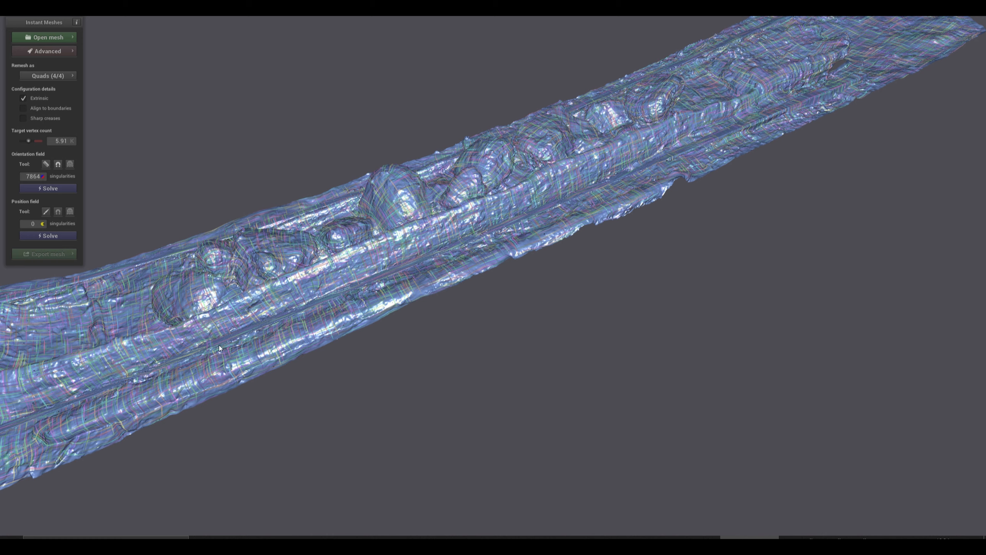
Draw Edge Brush strokes along the boat's long side and around its near curved end.
{"action": "left_click", "coordinate": [46, 212]}
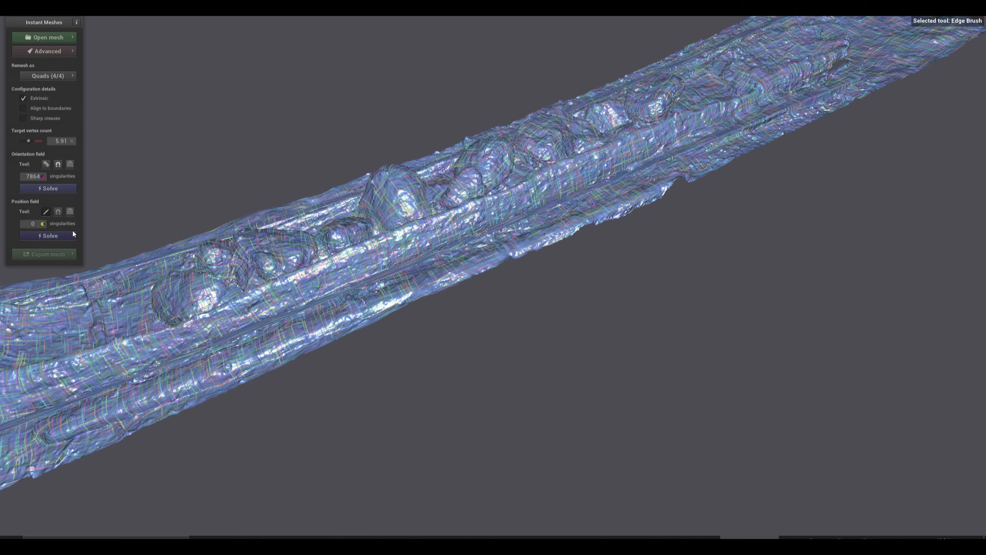
{"action": "left_click_drag", "start_coordinate": [261, 309], "coordinate": [160, 338]}
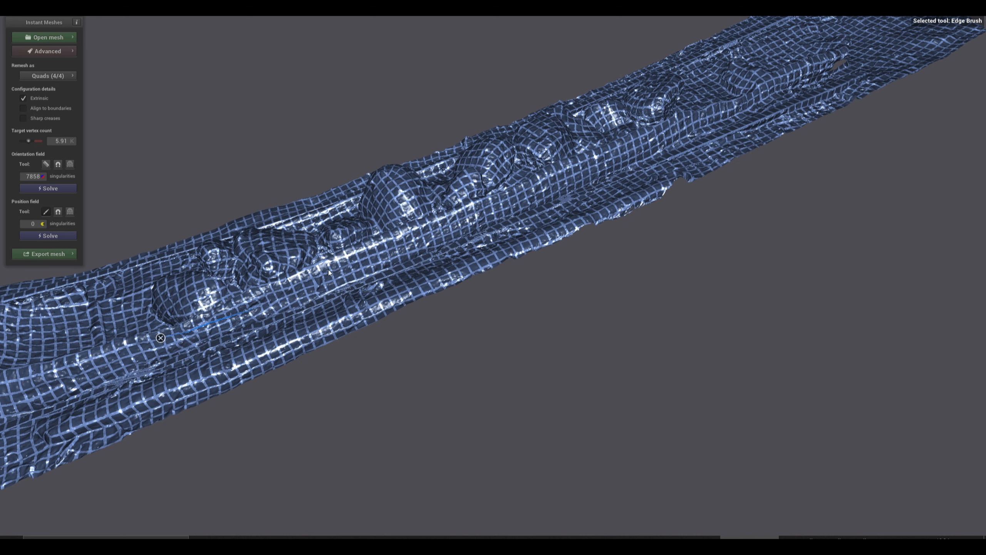
{"action": "scroll", "coordinate": [342, 308], "scroll_direction": "down", "scroll_amount": 5}
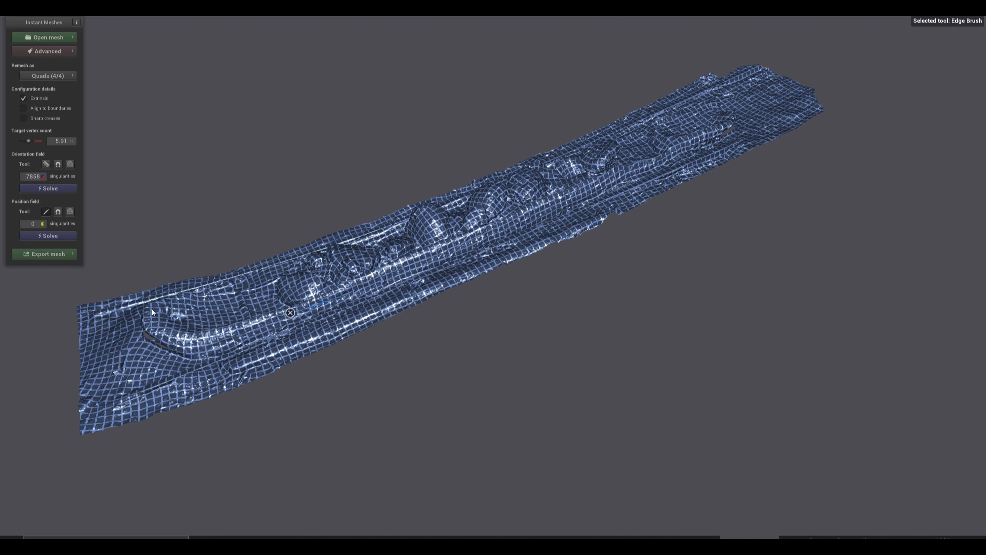
{"action": "left_click_drag", "start_coordinate": [179, 337], "coordinate": [186, 337]}
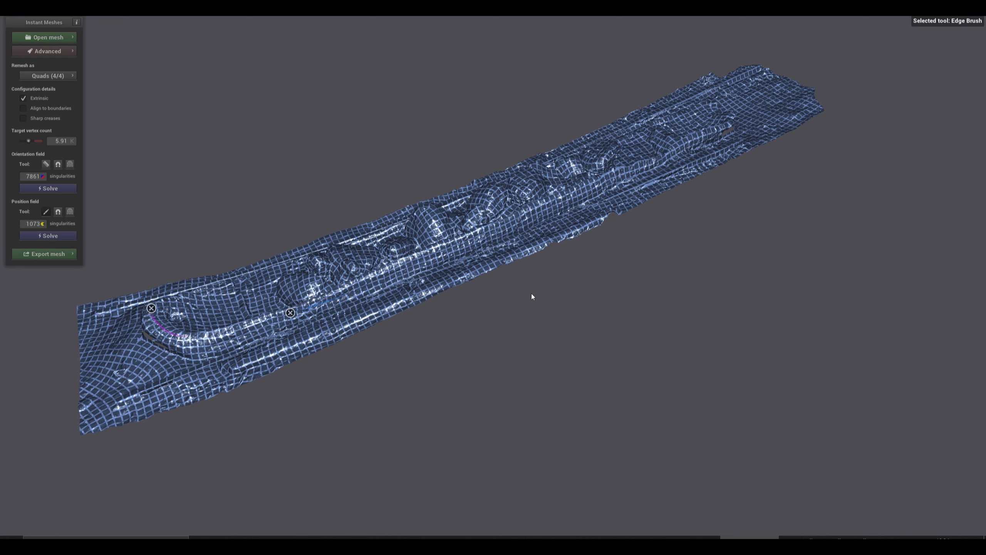
Add Edge Brush strokes along the inner rim at the boat's near end and around its far end.
{"action": "left_click_drag", "start_coordinate": [569, 315], "coordinate": [546, 366]}
{"action": "left_click", "coordinate": [47, 211]}
{"action": "mouse_move", "coordinate": [217, 190]}
{"action": "left_mouse_down"}
{"action": "mouse_move", "coordinate": [504, 212]}
{"action": "mouse_move", "coordinate": [447, 286]}
{"action": "mouse_move", "coordinate": [608, 305]}
{"action": "mouse_move", "coordinate": [221, 272]}
{"action": "left_mouse_up"}
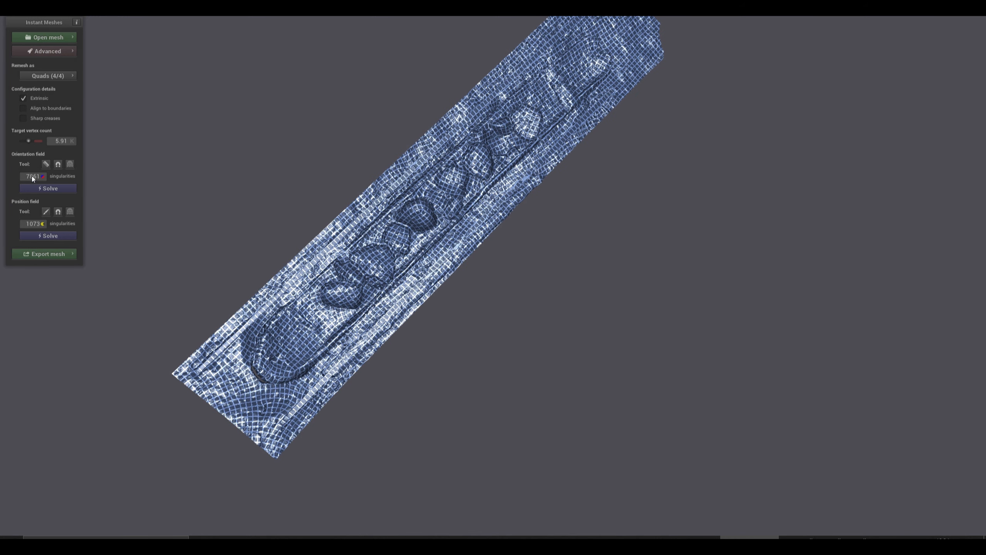
{"action": "left_click", "coordinate": [45, 211]}
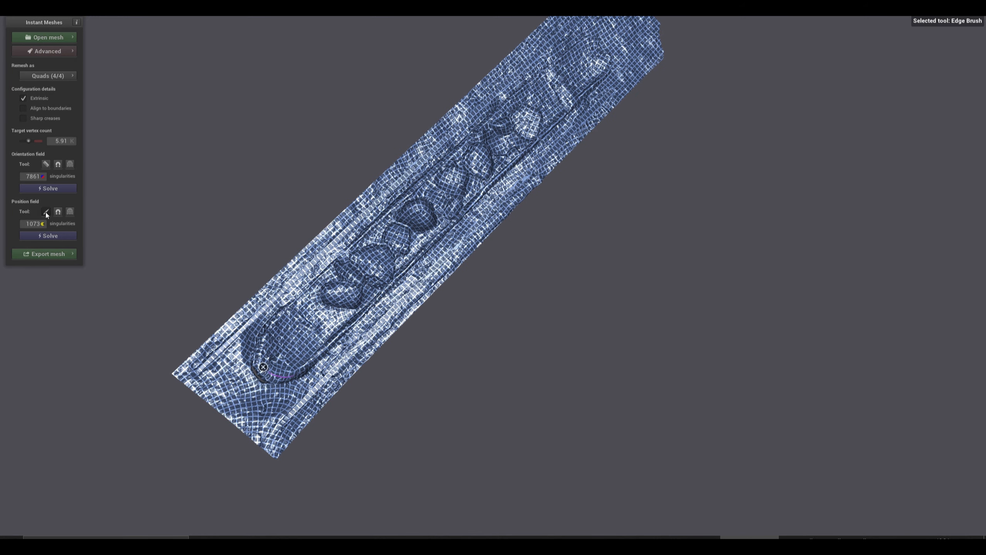
{"action": "left_click_drag", "start_coordinate": [276, 315], "coordinate": [261, 357]}
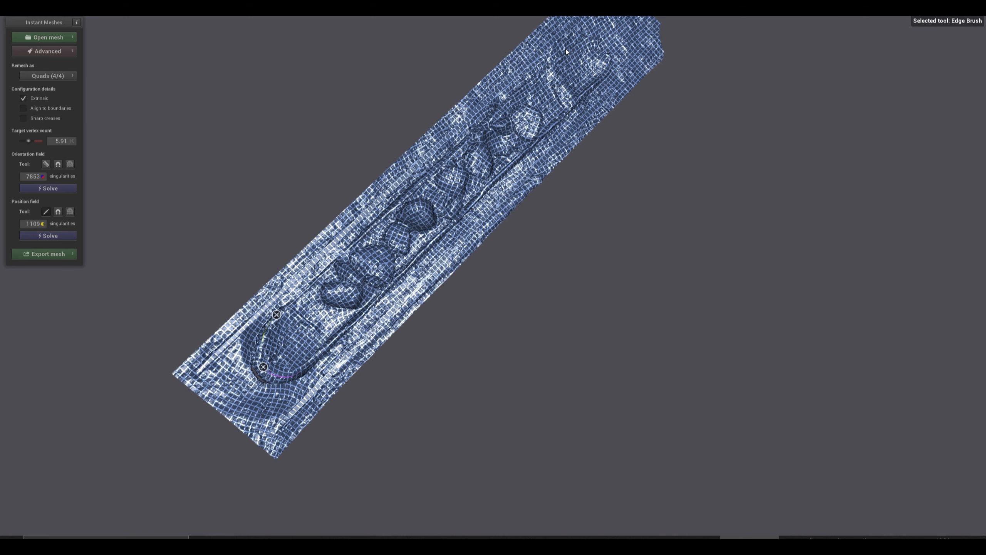
{"action": "mouse_move", "coordinate": [565, 50]}
{"action": "left_mouse_down"}
{"action": "mouse_move", "coordinate": [594, 39]}
{"action": "mouse_move", "coordinate": [603, 86]}
{"action": "left_mouse_up"}
{"action": "left_click", "coordinate": [50, 209]}
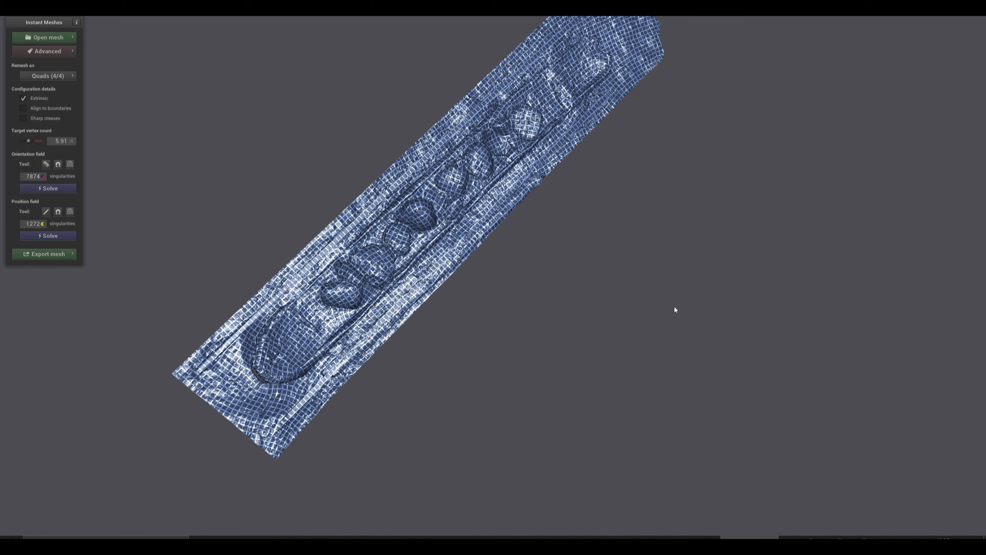
Raise the target vertex count to 16.38 K and solve the orientation and position fields again.
{"action": "right_click_drag", "start_coordinate": [674, 307], "coordinate": [387, 331]}
{"action": "scroll", "coordinate": [312, 308], "scroll_direction": "up", "scroll_amount": 4}
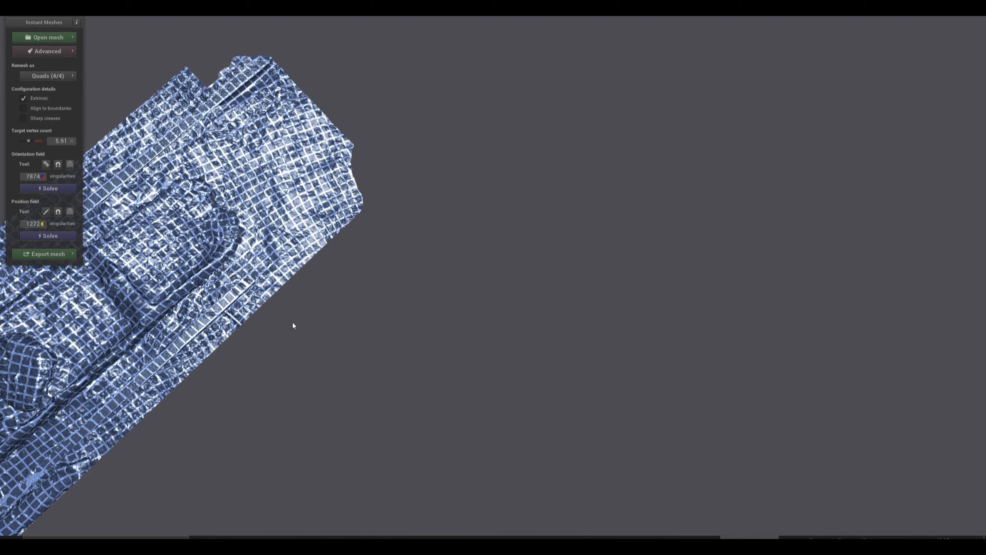
{"action": "left_click_drag", "start_coordinate": [293, 325], "coordinate": [229, 192]}
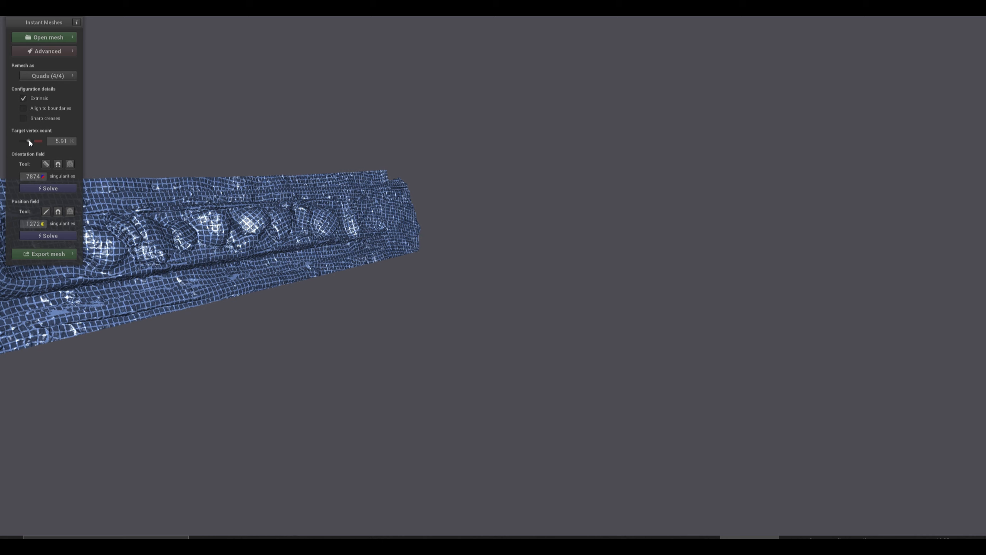
{"action": "left_click_drag", "start_coordinate": [29, 140], "coordinate": [31, 140]}
{"action": "left_click", "coordinate": [42, 189]}
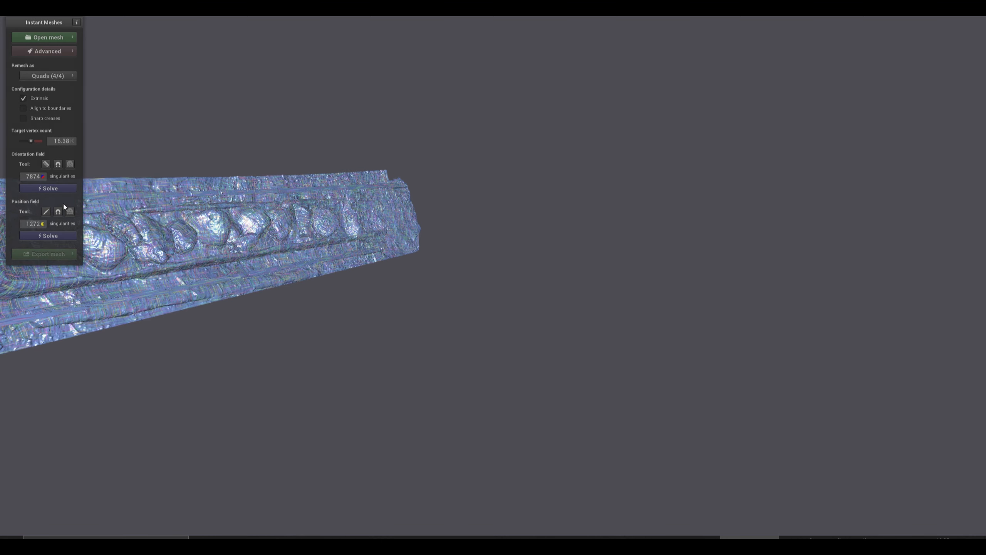
{"action": "scroll", "coordinate": [195, 291], "scroll_direction": "down", "scroll_amount": 4}
{"action": "scroll", "coordinate": [196, 297], "scroll_direction": "up", "scroll_amount": 3}
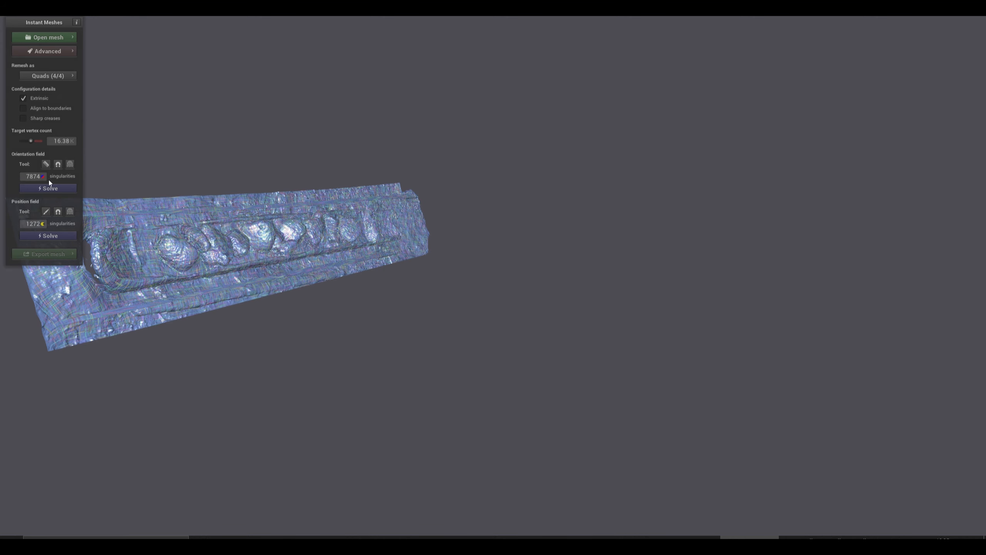
{"action": "left_click", "coordinate": [44, 236]}
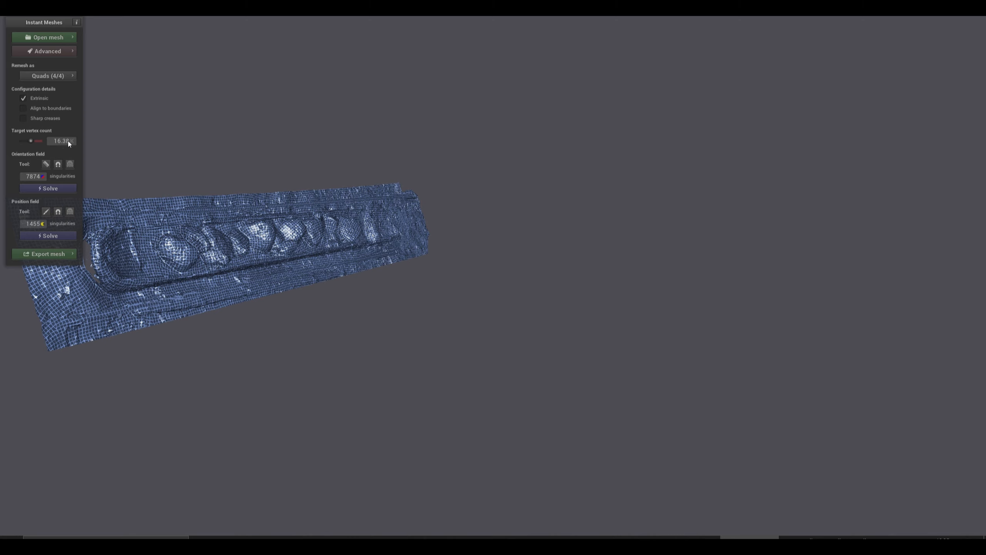
Set the target vertex count to 5.91 K and solve the position field again.
{"action": "left_click_drag", "start_coordinate": [37, 142], "coordinate": [28, 141]}
{"action": "left_click", "coordinate": [49, 235]}
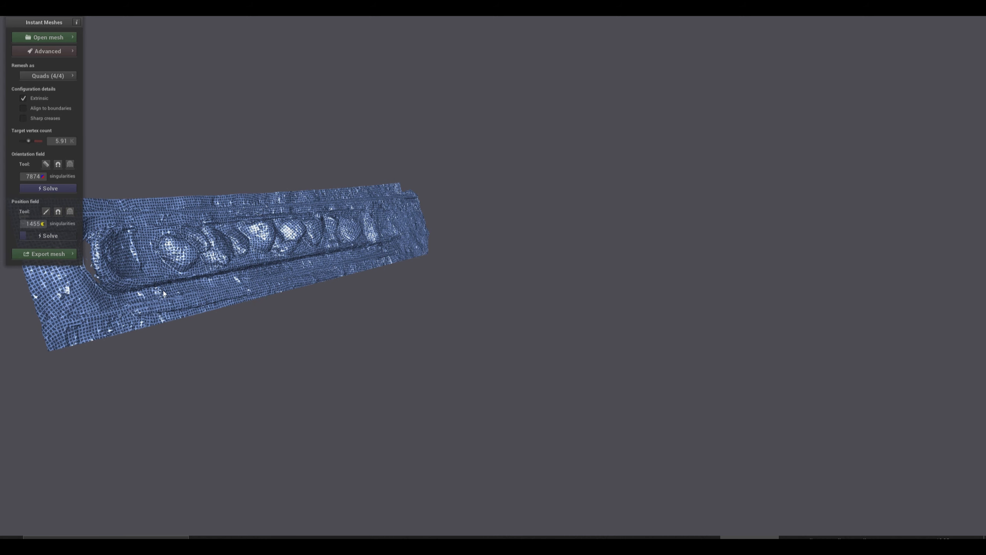
Extract the quad mesh from the solved fields and examine the result along the boat.
{"action": "left_click", "coordinate": [68, 255]}
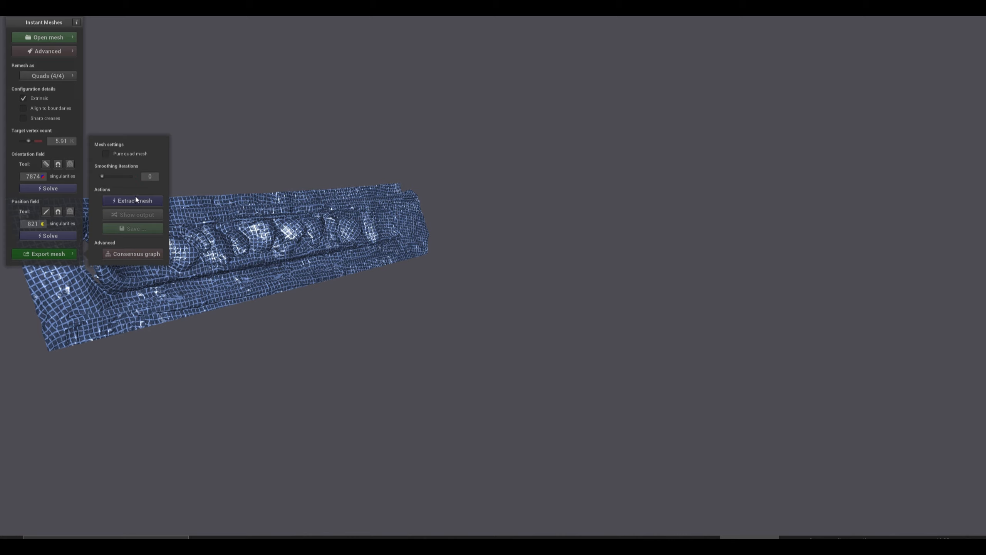
{"action": "left_click", "coordinate": [125, 199]}
{"action": "left_click_drag", "start_coordinate": [215, 299], "coordinate": [216, 405]}
{"action": "left_click_drag", "start_coordinate": [228, 409], "coordinate": [236, 417]}
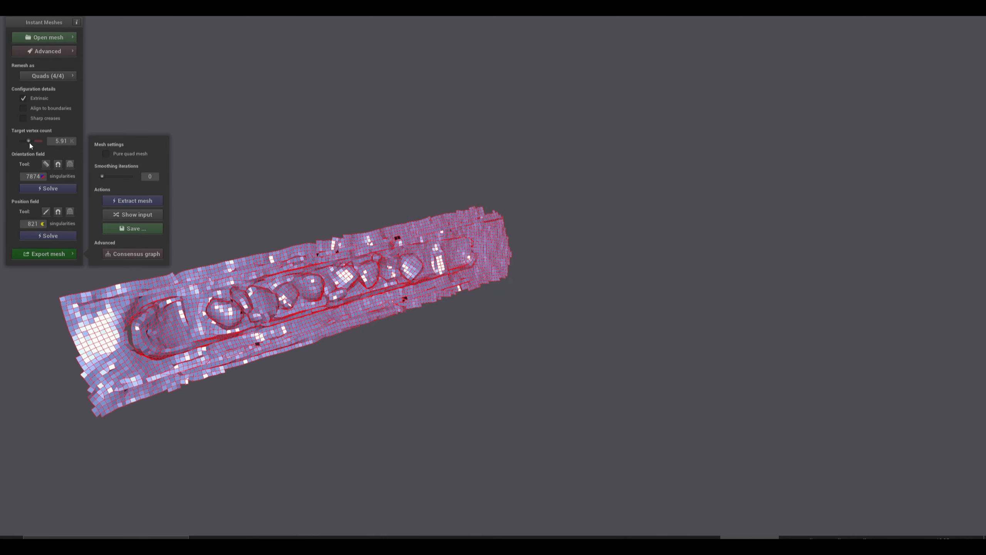
Raise the target vertex count to 11.66 K and solve the orientation and position fields again.
{"action": "left_click_drag", "start_coordinate": [29, 140], "coordinate": [30, 140]}
{"action": "left_click", "coordinate": [50, 187]}
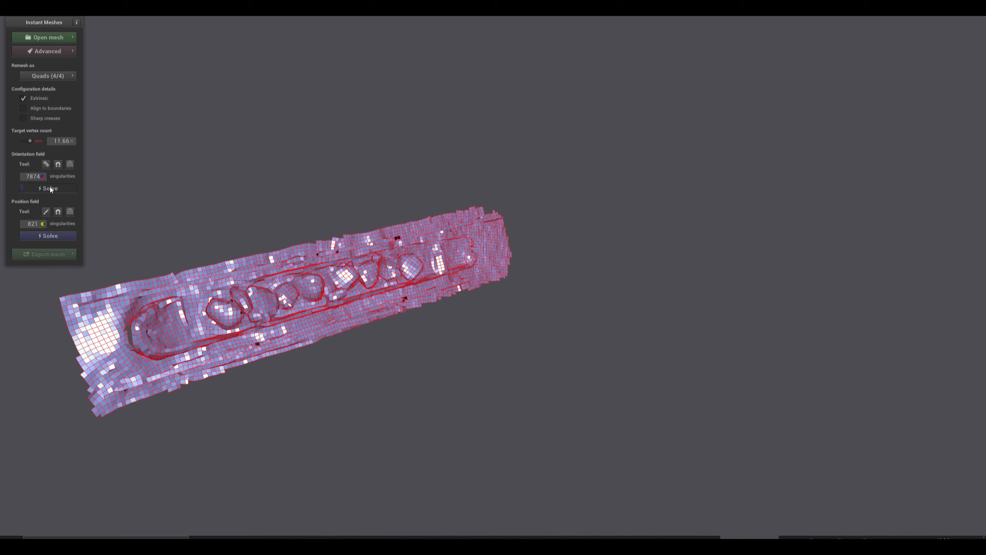
{"action": "left_click", "coordinate": [51, 234]}
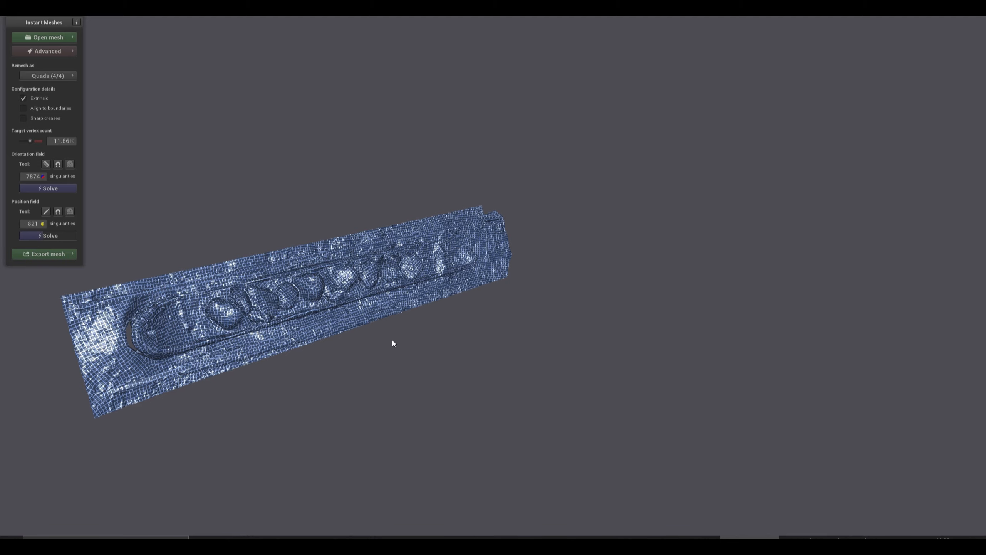
{"action": "mouse_move", "coordinate": [392, 340]}
{"action": "left_mouse_down"}
{"action": "mouse_move", "coordinate": [236, 316]}
{"action": "mouse_move", "coordinate": [380, 326]}
{"action": "left_mouse_up"}
Extract the mesh again with the higher target vertex count and inspect the new quad layout.
{"action": "left_click", "coordinate": [69, 254]}
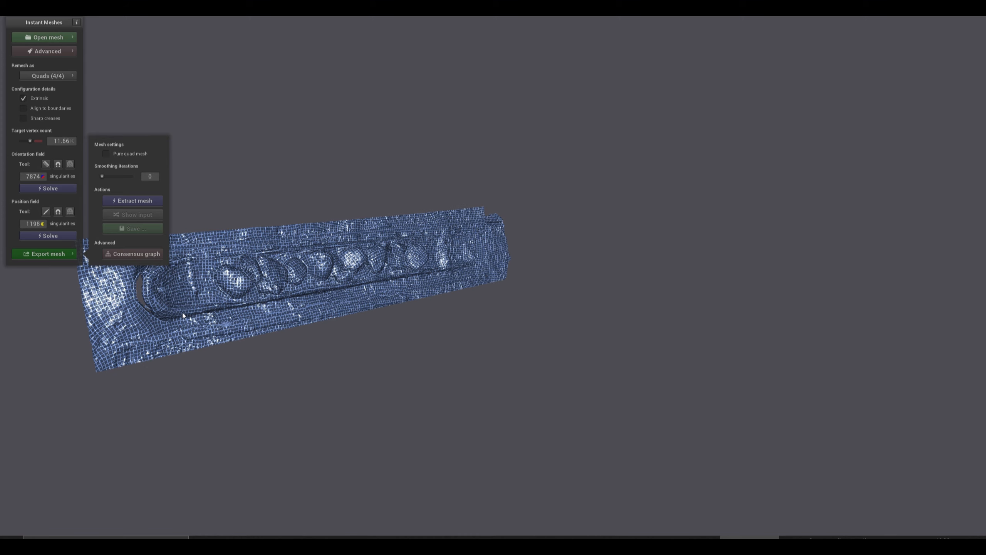
{"action": "left_click", "coordinate": [143, 201]}
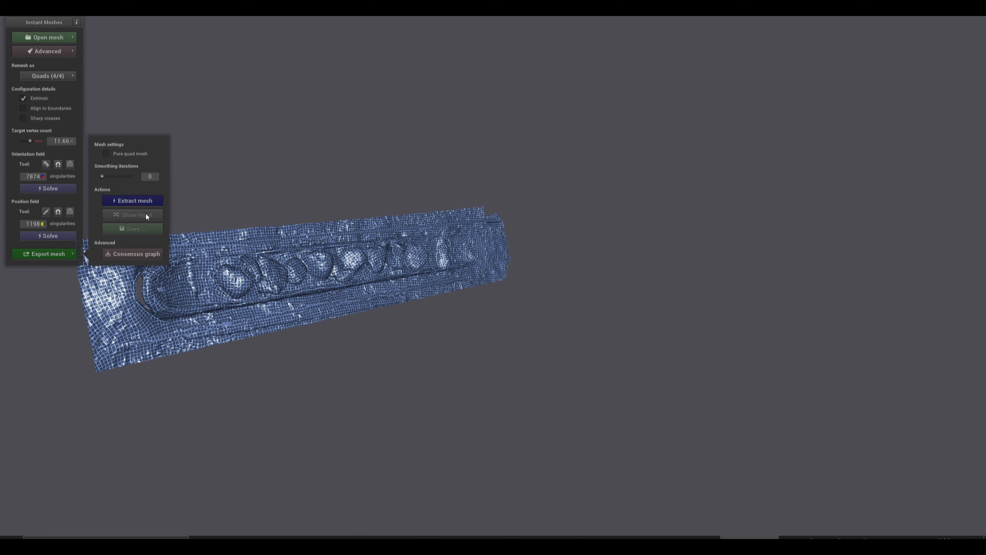
{"action": "left_click_drag", "start_coordinate": [374, 328], "coordinate": [331, 385]}
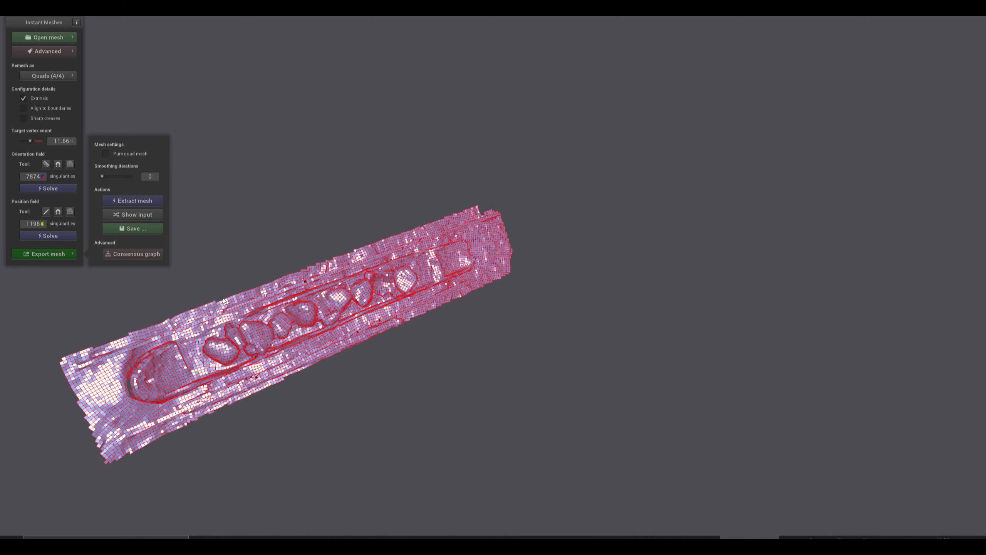
Try to save the extracted mesh as a Wavefront OBJ named Asvejos_lake_ without a file extension.
{"action": "left_click", "coordinate": [137, 229]}
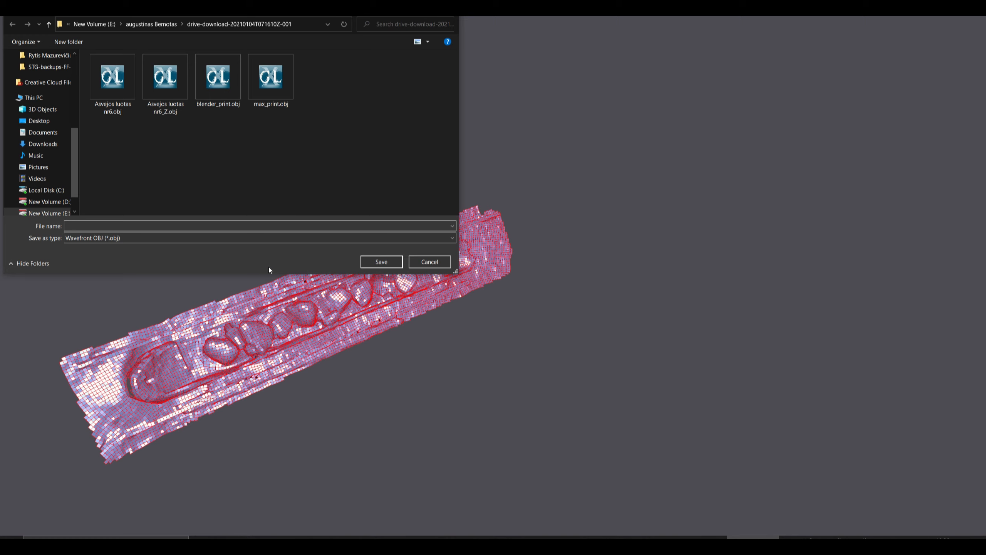
{"action": "type", "text": "Asv"}
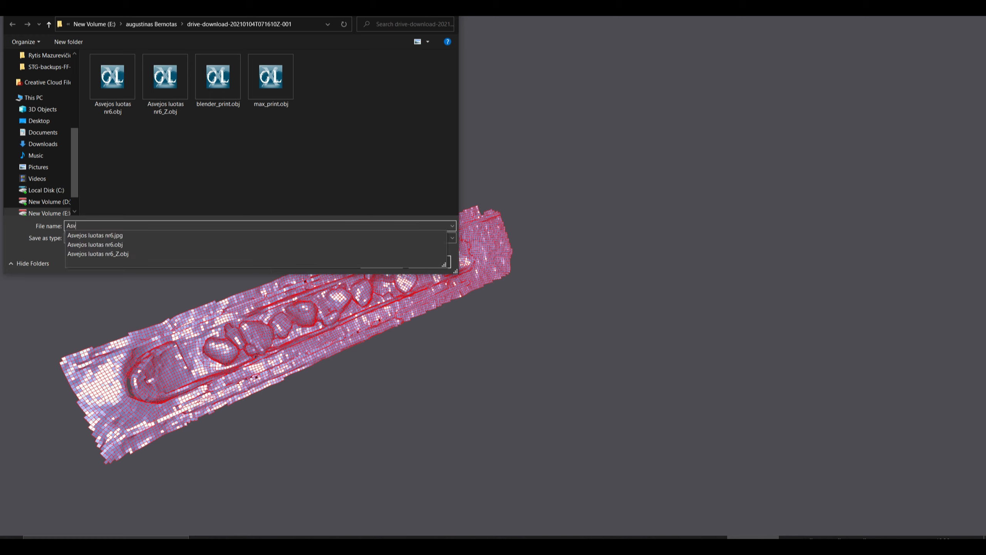
{"action": "type", "text": "ejos_la"}
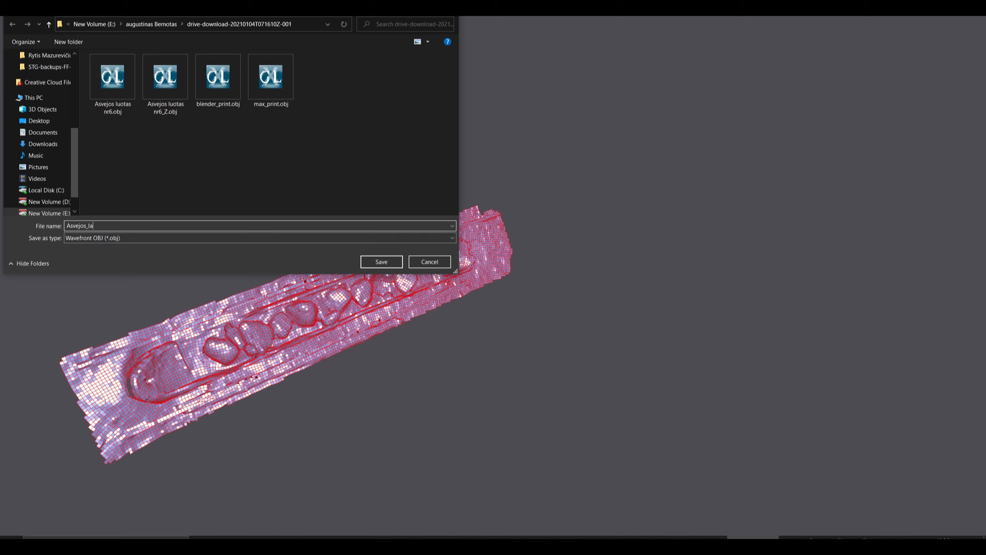
{"action": "type", "text": "ke_bote"}
{"action": "left_click_drag", "start_coordinate": [101, 229], "coordinate": [141, 236]}
{"action": "key", "text": "BackSpace"}
{"action": "left_click", "coordinate": [401, 266]}
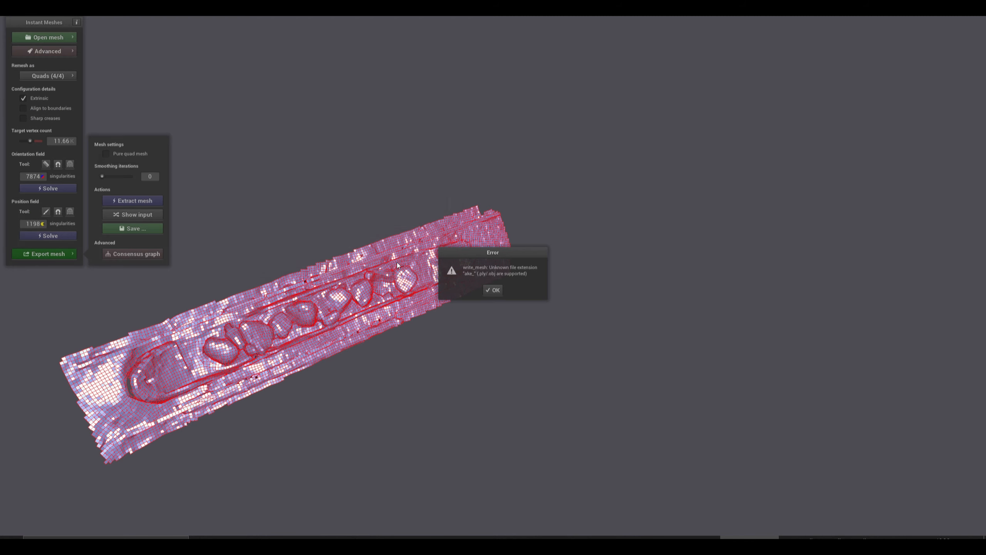
{"action": "left_click", "coordinate": [490, 290]}
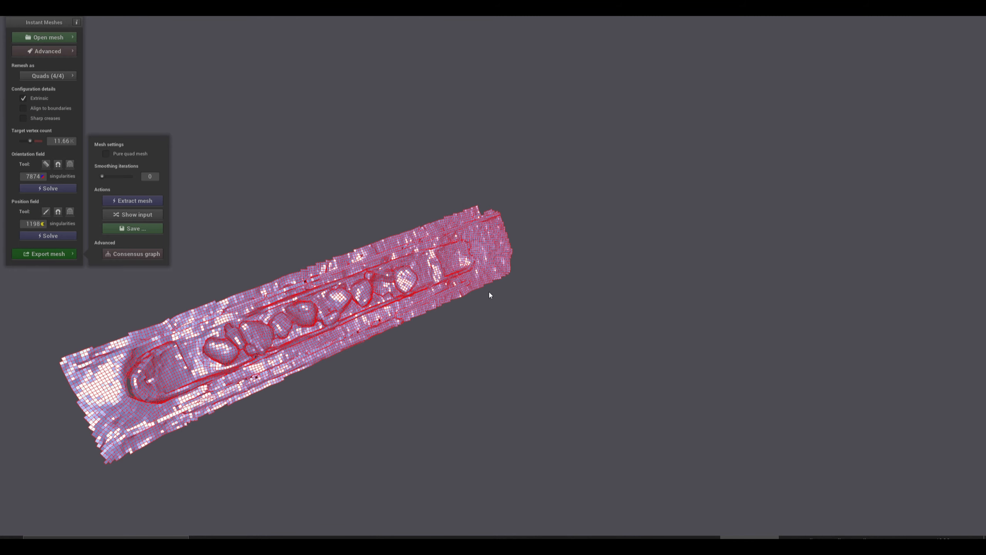
Start saving the extracted mesh again in Stanford PLY format with the file name asveja_IM.
{"action": "left_click", "coordinate": [140, 228]}
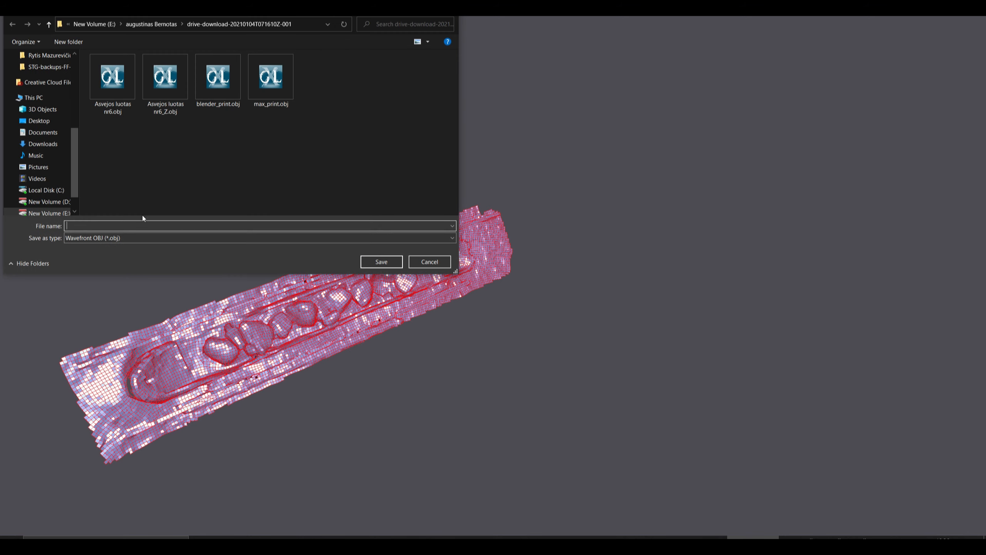
{"action": "left_click", "coordinate": [121, 237]}
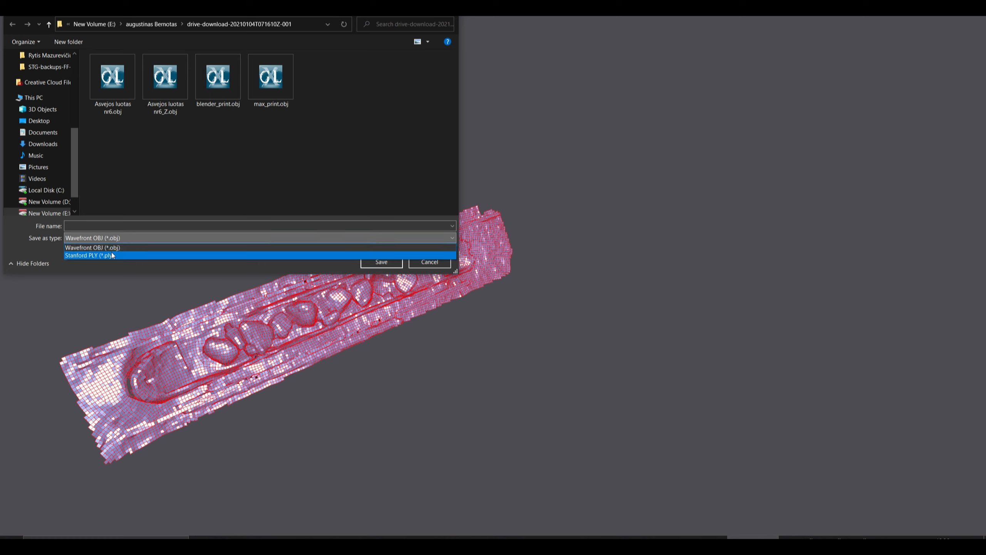
{"action": "left_click", "coordinate": [128, 229]}
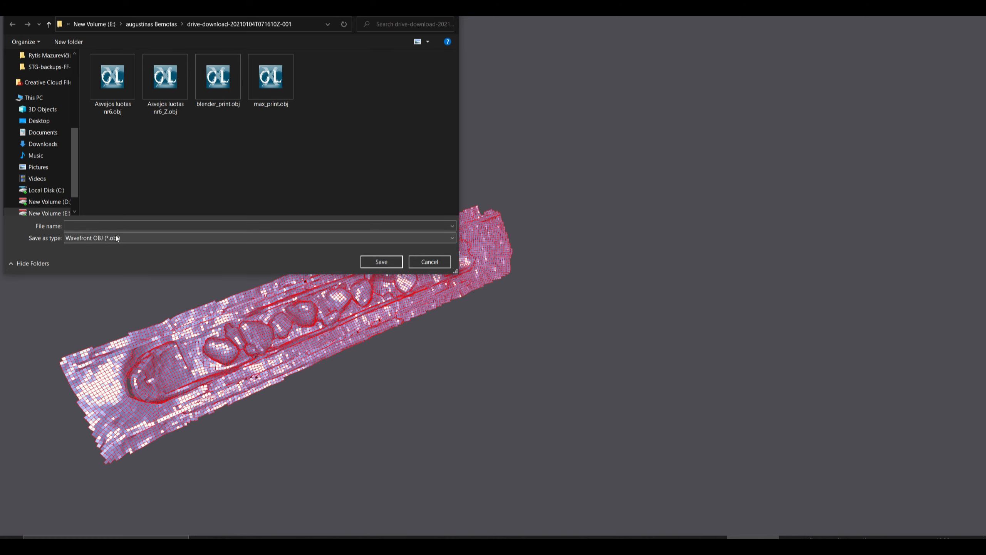
{"action": "scroll", "coordinate": [115, 235], "scroll_direction": "down", "scroll_amount": 1}
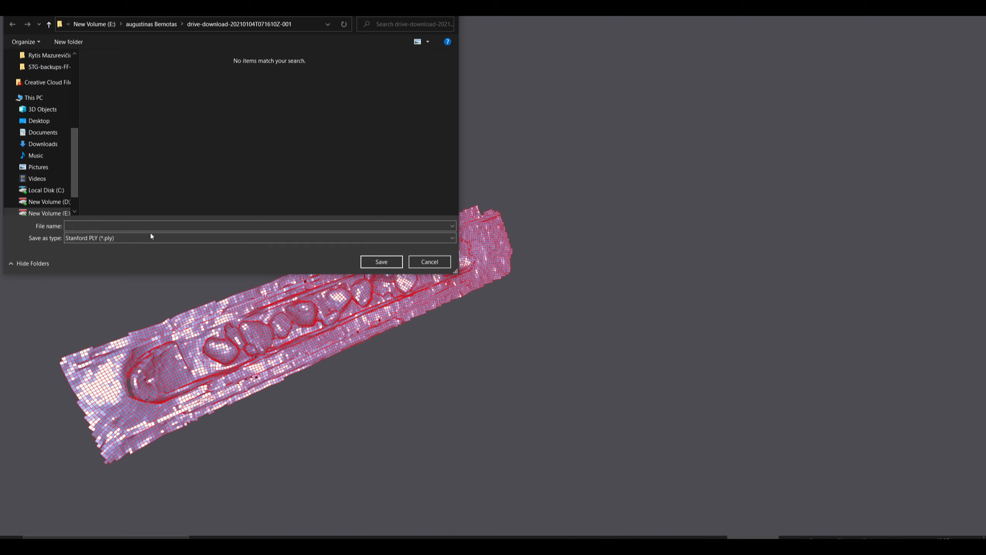
{"action": "left_click", "coordinate": [160, 227]}
{"action": "type", "text": "asveja"}
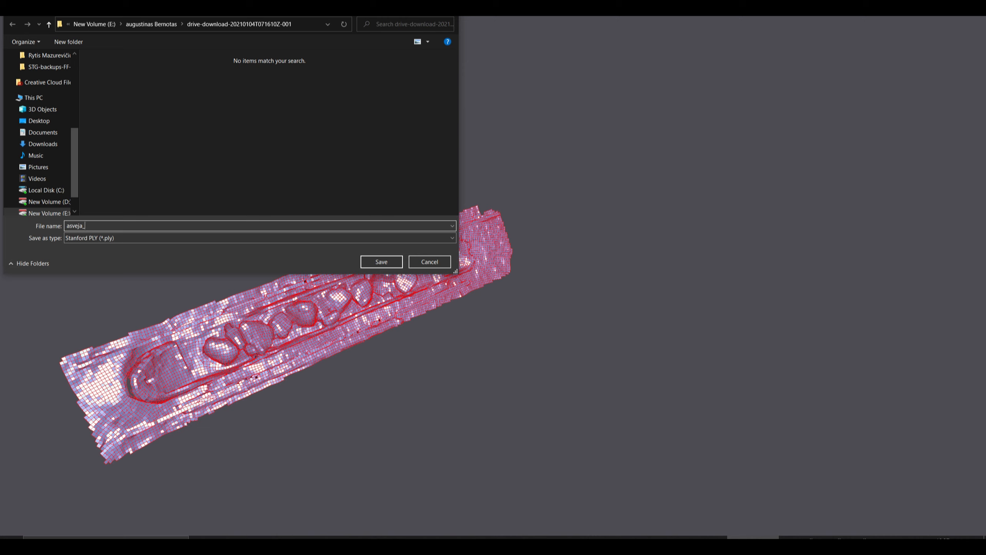
{"action": "type", "text": "_IM"}
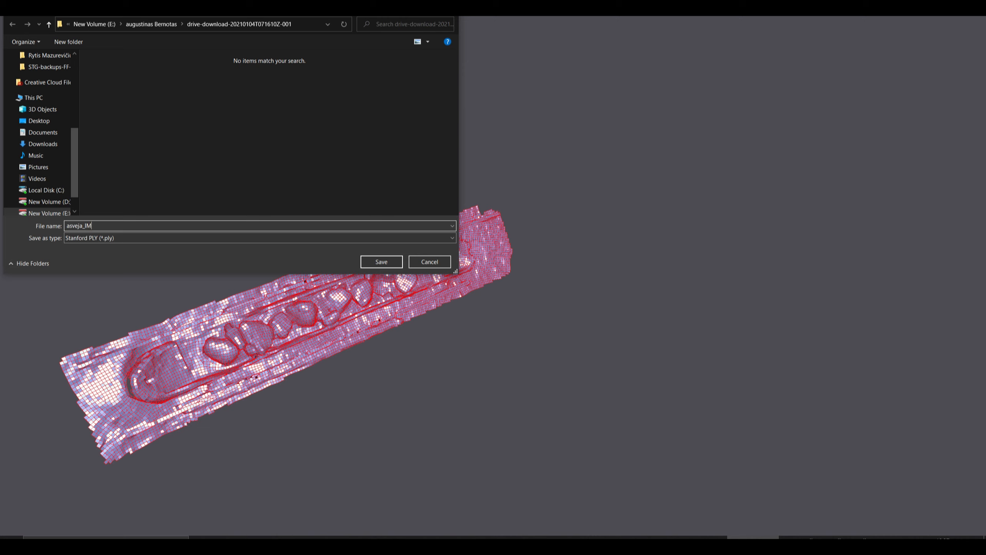
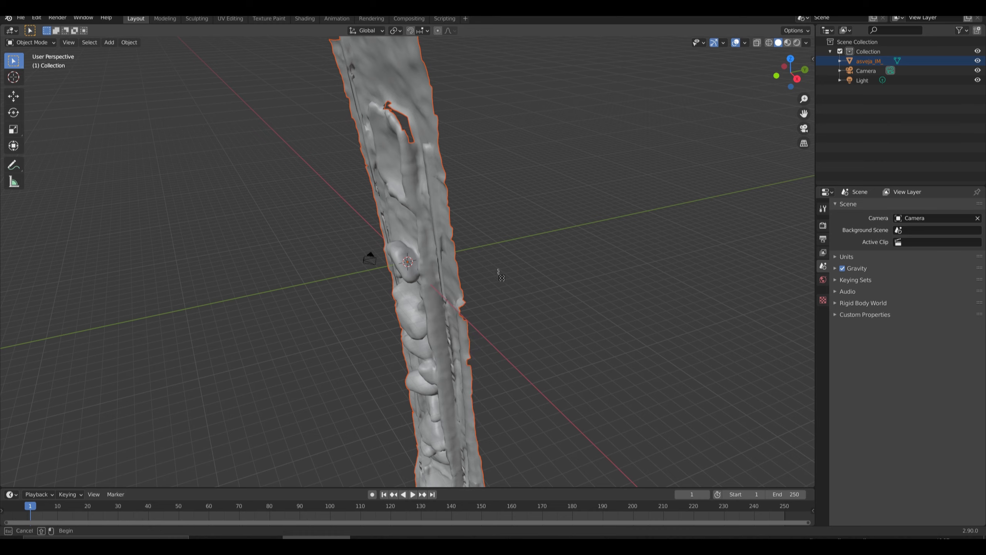
Select the asveja_IM_ mesh with the Move tool active, enter Edit Mode and deselect all its vertices.
{"action": "left_click", "coordinate": [512, 320]}
{"action": "left_click", "coordinate": [17, 99]}
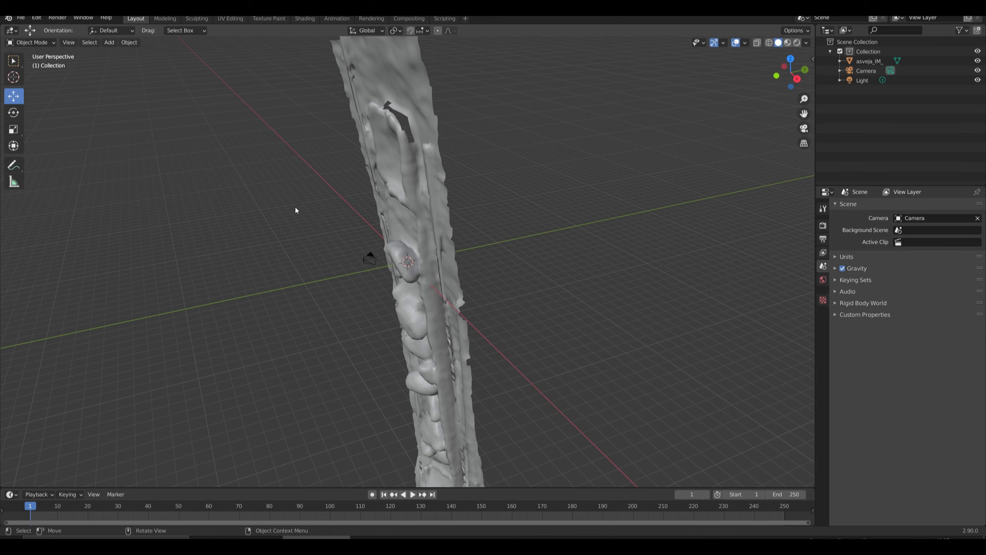
{"action": "middle_click_drag", "start_coordinate": [297, 210], "coordinate": [444, 144]}
{"action": "left_click", "coordinate": [388, 147]}
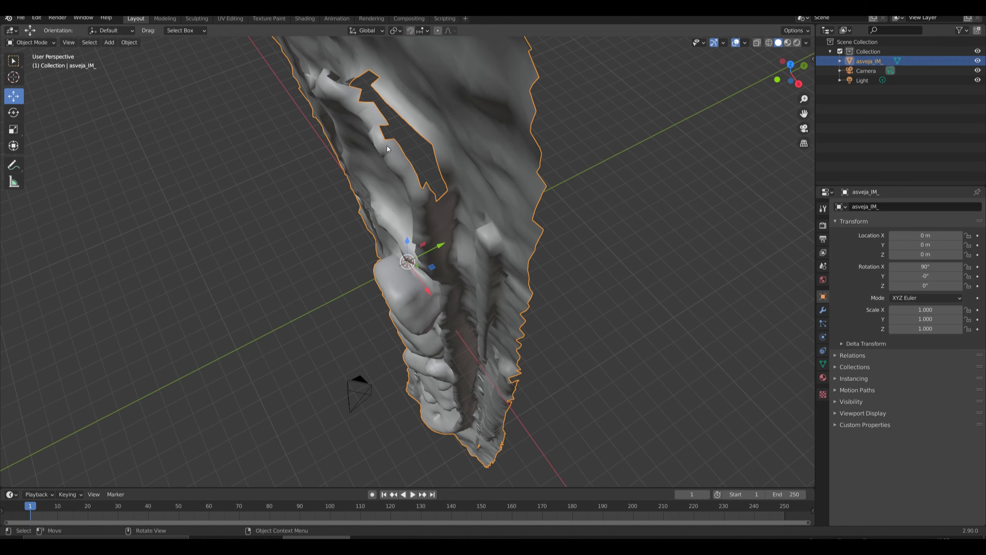
{"action": "key", "text": "Tab"}
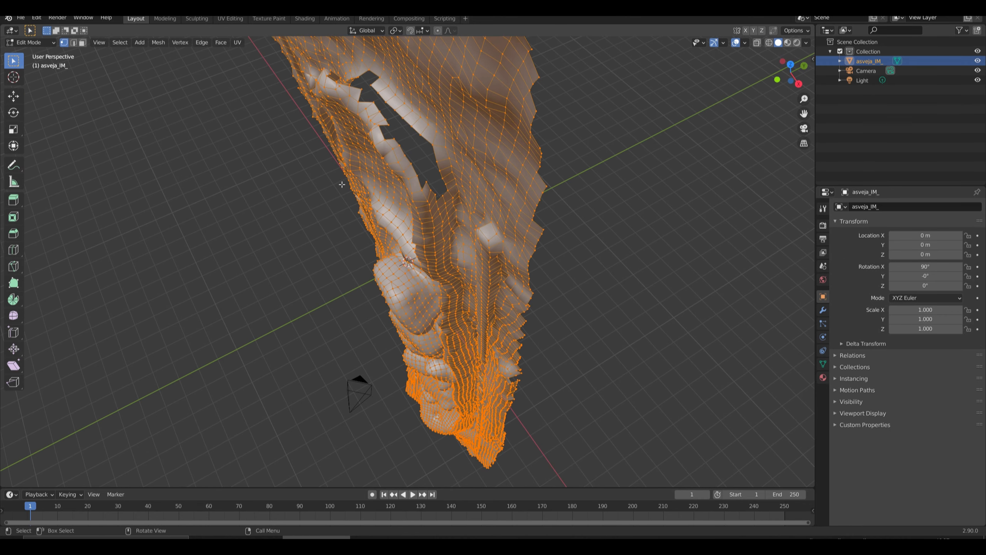
{"action": "key", "text": "alt+a"}
Fill a bridging face between opposite rim vertices across the upper part of the large hole.
{"action": "scroll", "coordinate": [395, 114], "scroll_direction": "up", "scroll_amount": 3}
{"action": "scroll", "coordinate": [395, 114], "scroll_direction": "down", "scroll_amount": 2}
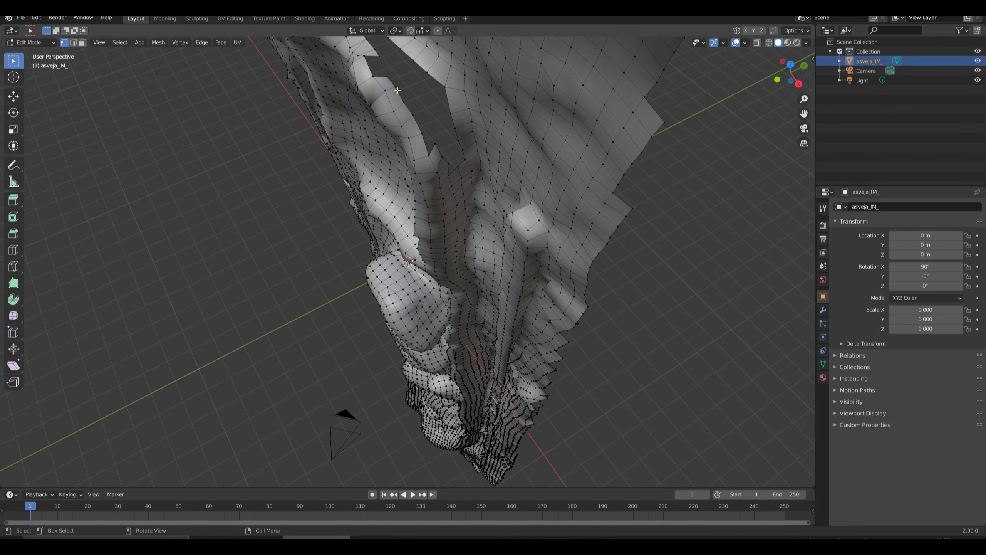
{"action": "middle_click_drag", "start_coordinate": [397, 90], "coordinate": [80, 83]}
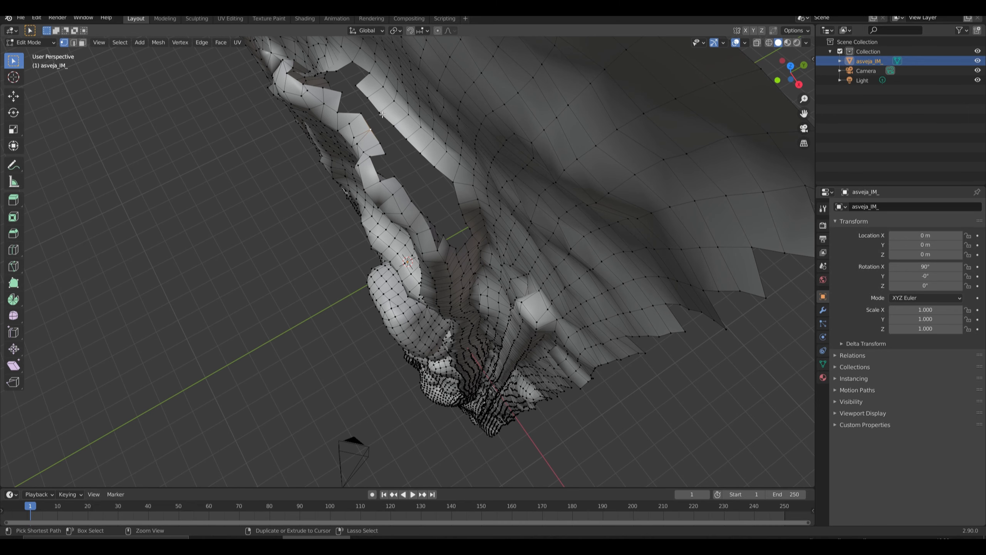
{"action": "left_click", "coordinate": [394, 125]}
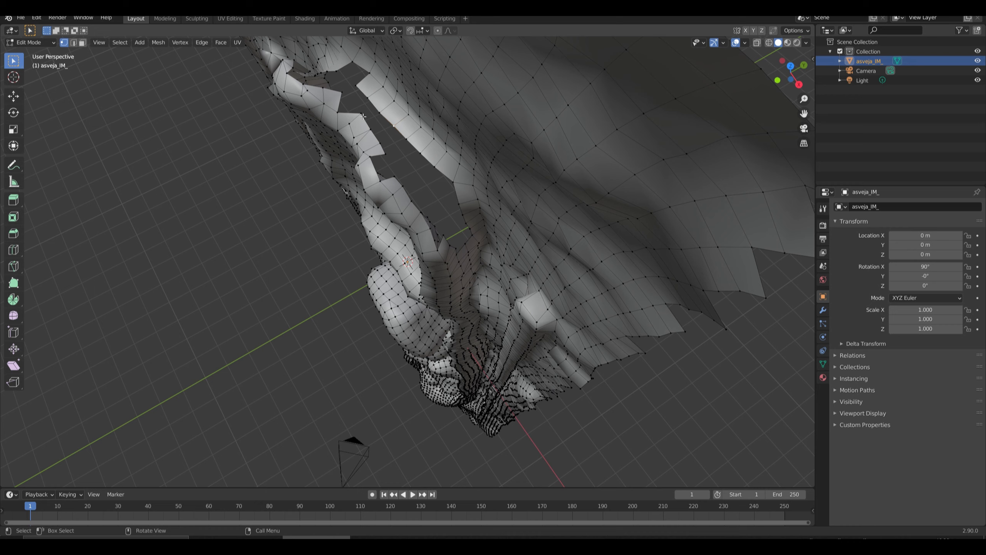
{"action": "left_click", "coordinate": [380, 112], "text": "shift"}
{"action": "key", "text": "f"}
Fill a second bridging face across the narrow lower part of the large hole.
{"action": "middle_click_drag", "start_coordinate": [423, 194], "coordinate": [404, 155]}
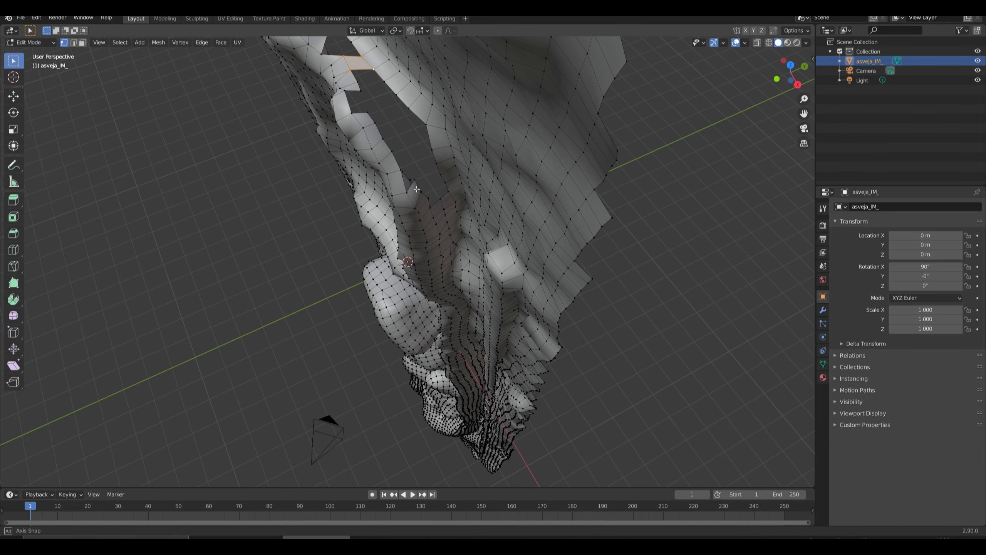
{"action": "left_click", "coordinate": [399, 152]}
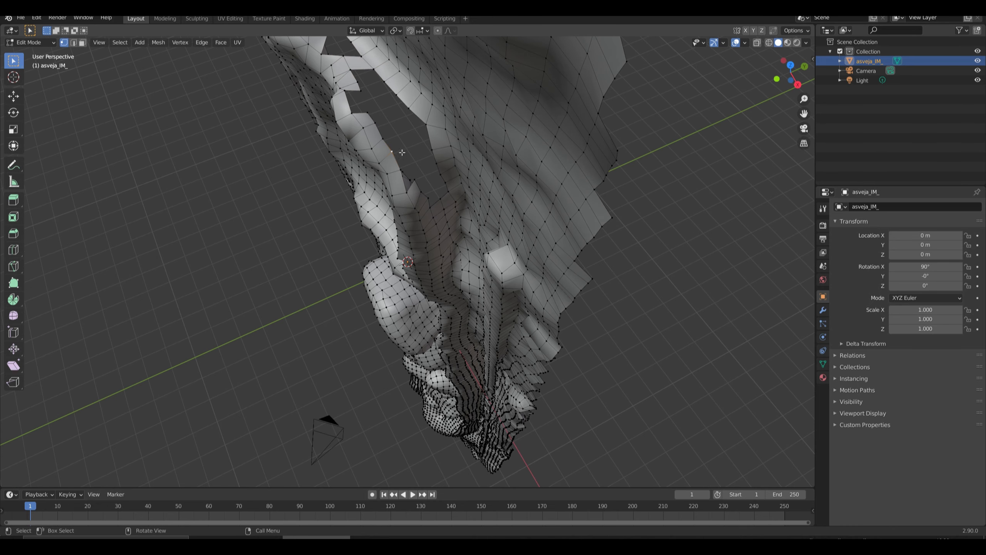
{"action": "left_click", "coordinate": [428, 127], "text": "shift"}
{"action": "left_click", "coordinate": [434, 151], "text": "shift"}
{"action": "key", "text": "f"}
{"action": "middle_click_drag", "start_coordinate": [435, 183], "coordinate": [436, 150]}
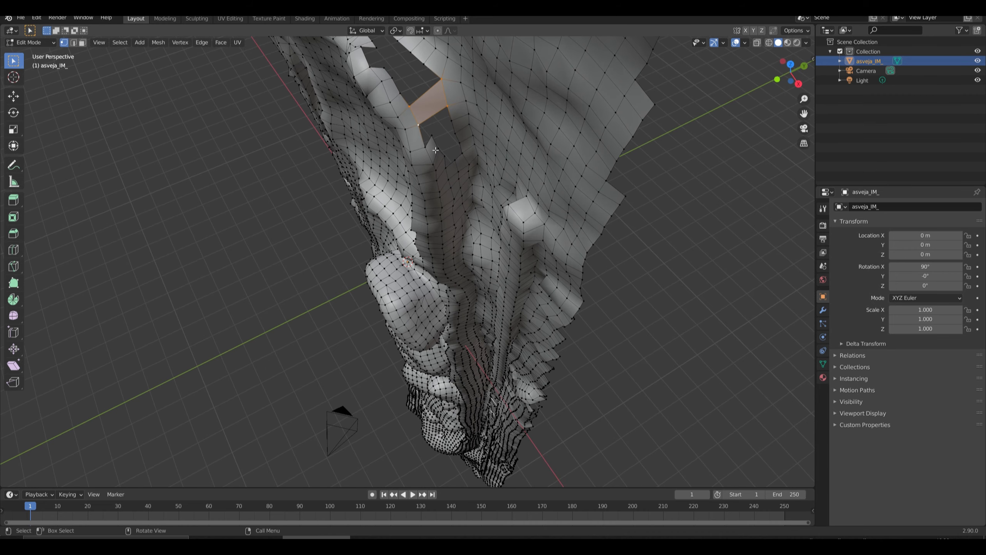
{"action": "left_click", "coordinate": [434, 137]}
{"action": "left_click", "coordinate": [454, 123], "text": "ctrl"}
{"action": "left_click", "coordinate": [439, 148], "text": "ctrl"}
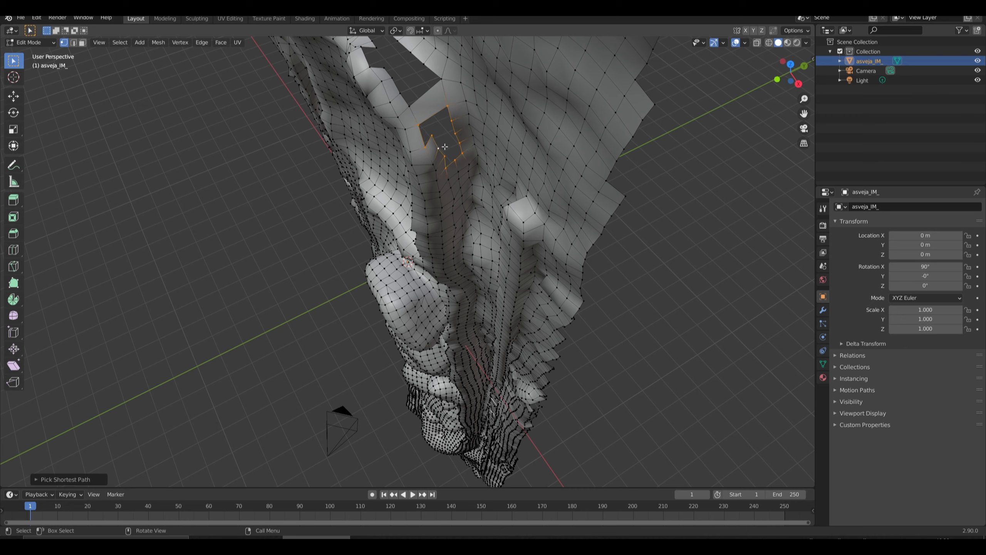
{"action": "left_click", "coordinate": [439, 141]}
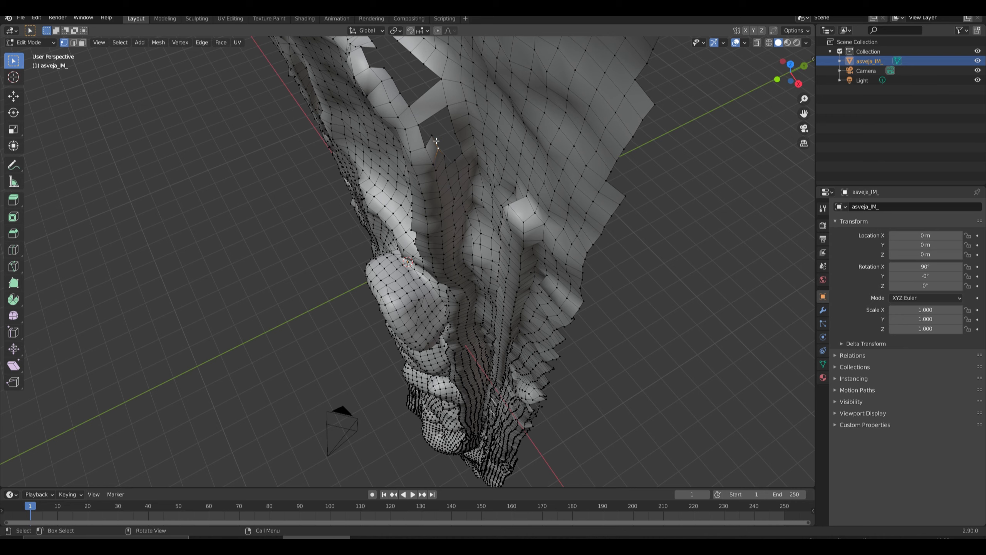
Fill a face across the middle of the small opening below the second bridging face.
{"action": "left_click", "coordinate": [434, 137]}
{"action": "left_click", "coordinate": [455, 124], "text": "shift"}
{"action": "left_click", "coordinate": [458, 135], "text": "shift"}
{"action": "left_click", "coordinate": [439, 148], "text": "shift"}
{"action": "key", "text": "f"}
Fill the gap between the second bridging face and the new face beneath it.
{"action": "left_click", "coordinate": [418, 125], "text": "ctrl"}
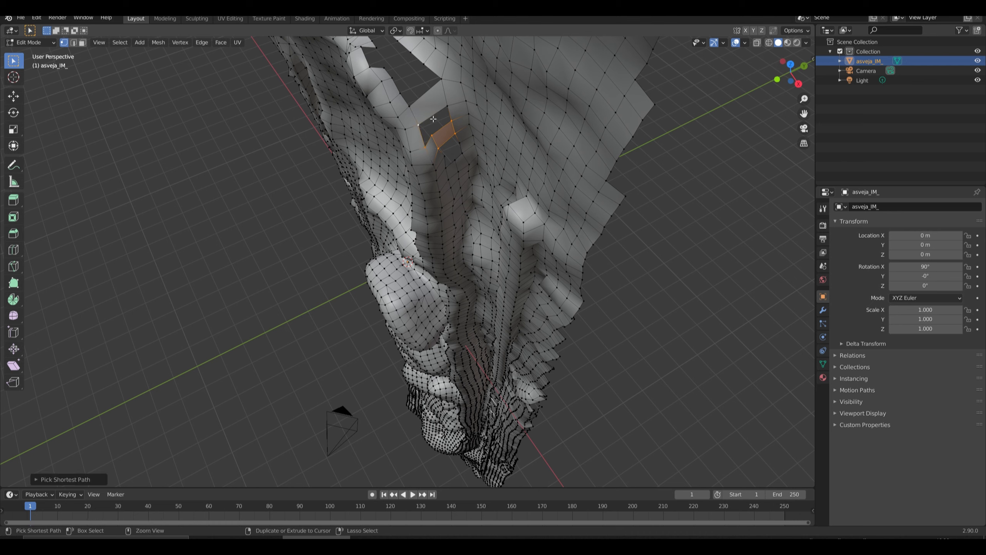
{"action": "key", "text": "ctrl+z"}
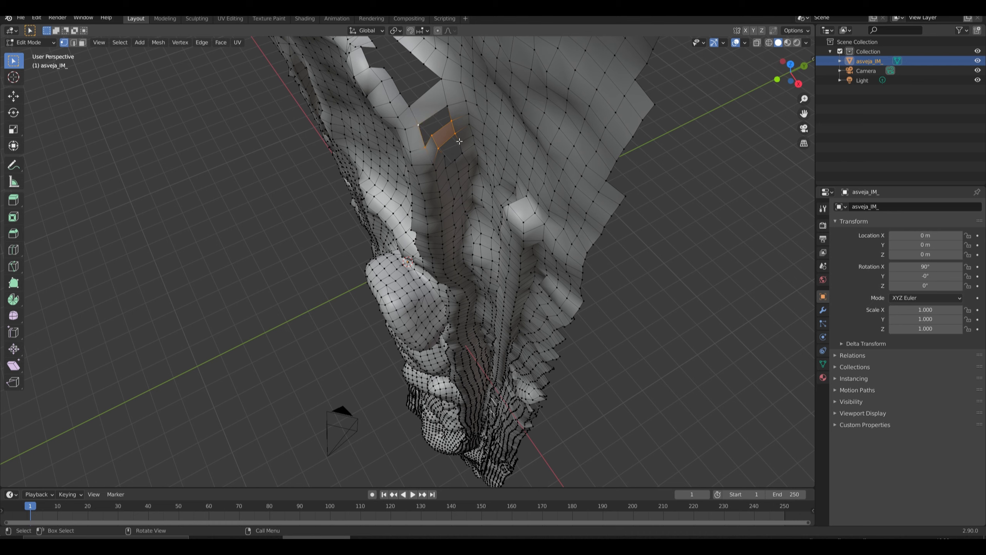
{"action": "left_click", "coordinate": [448, 107], "text": "ctrl"}
{"action": "key", "text": "f"}
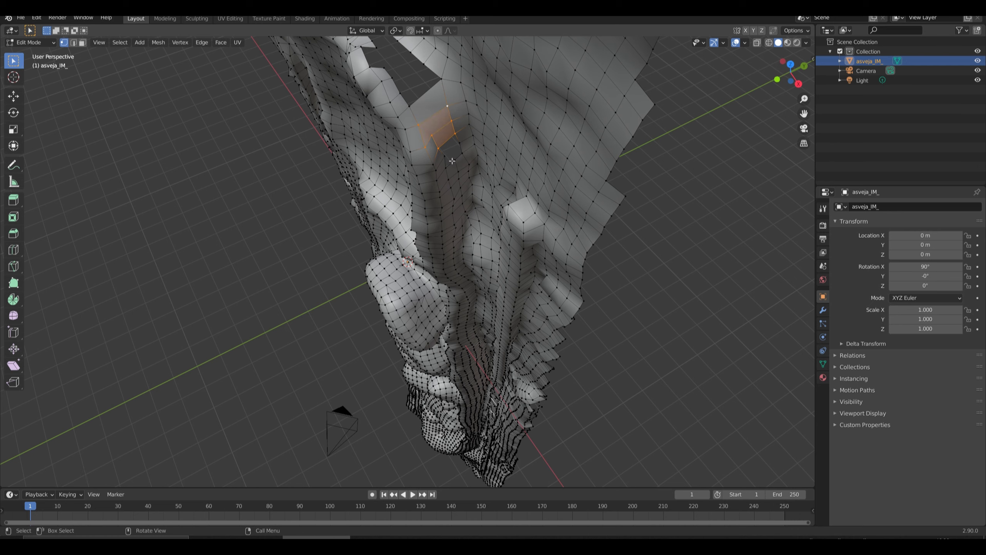
Select the border vertices of the remaining gap at the hole's lower tip and fill it with a face.
{"action": "left_click", "coordinate": [455, 133]}
{"action": "left_click", "coordinate": [459, 143], "text": "ctrl"}
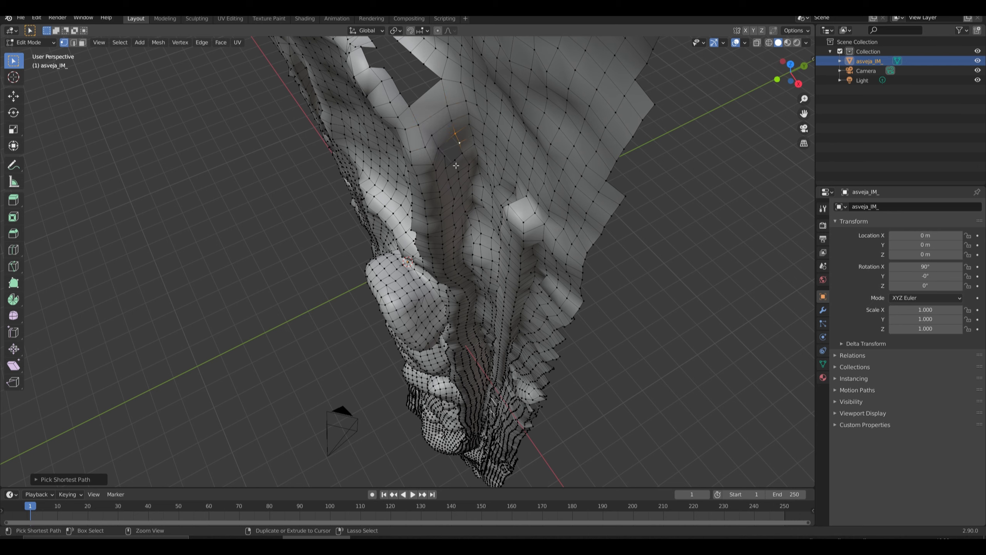
{"action": "left_click", "coordinate": [456, 161], "text": "ctrl"}
{"action": "left_click", "coordinate": [447, 156], "text": "ctrl"}
{"action": "left_click", "coordinate": [442, 153], "text": "ctrl"}
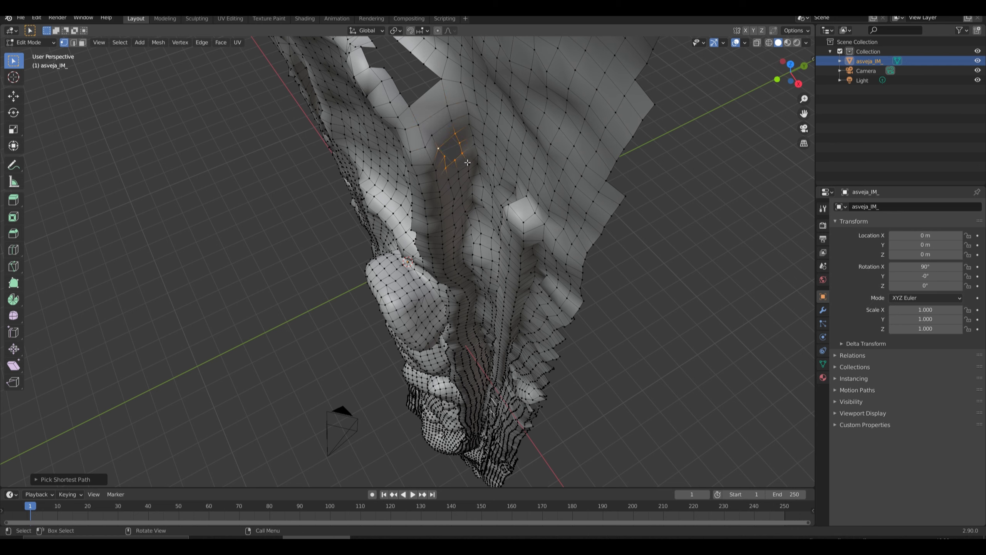
{"action": "key", "text": "f"}
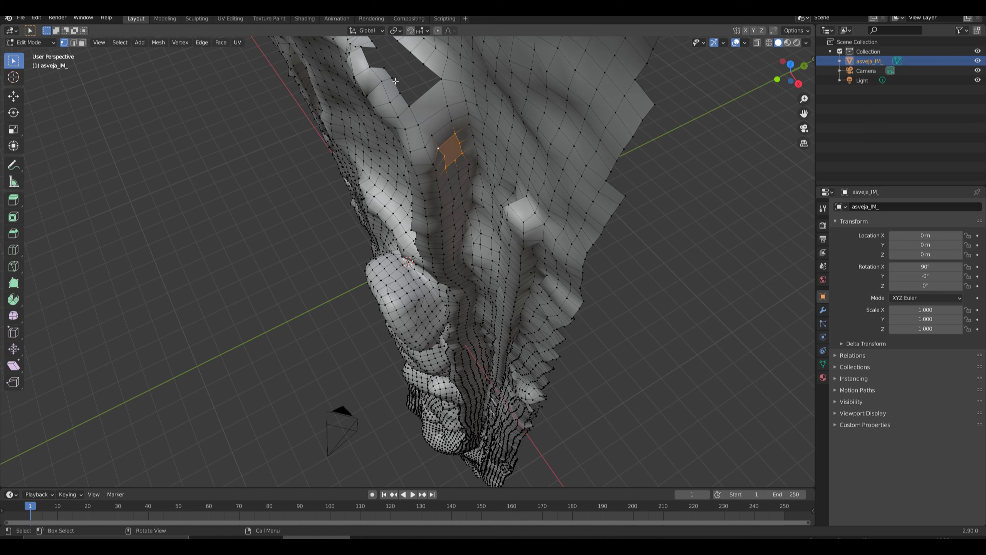
Fill the notch in the jagged rim between the two bridging faces, plus the area just below the upper bridge.
{"action": "middle_click_drag", "start_coordinate": [396, 77], "coordinate": [398, 95]}
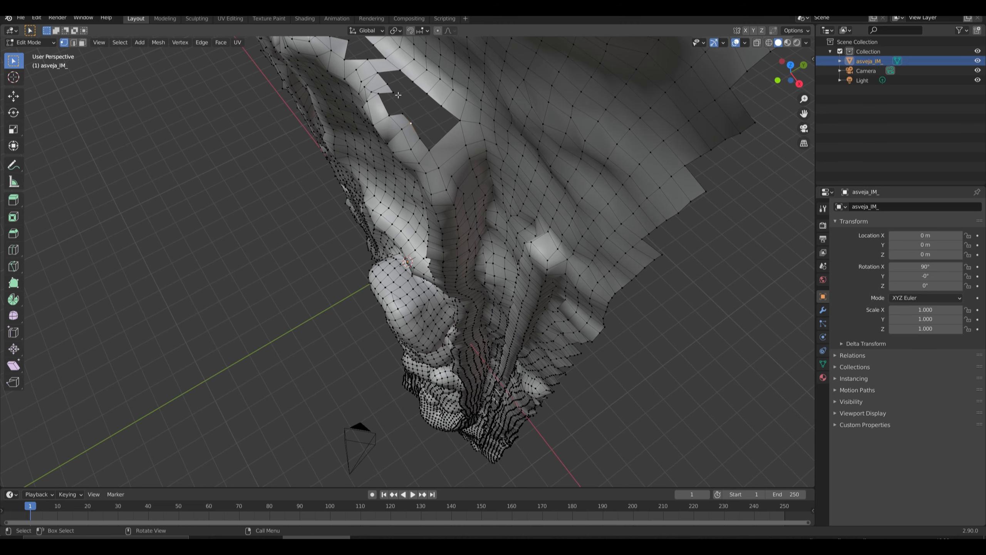
{"action": "left_click", "coordinate": [394, 93]}
{"action": "left_click", "coordinate": [403, 112], "text": "ctrl"}
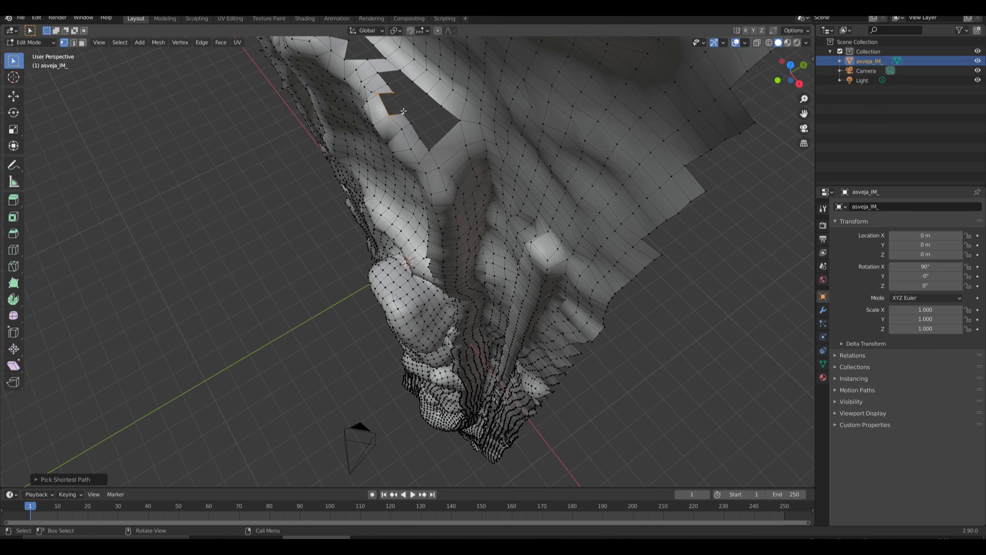
{"action": "key", "text": "f"}
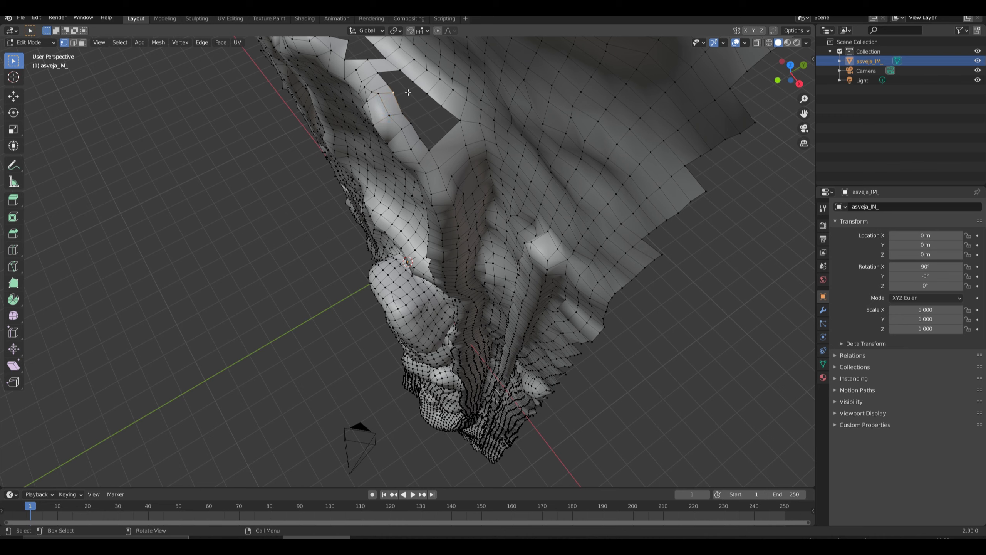
{"action": "left_click", "coordinate": [417, 89], "text": "ctrl"}
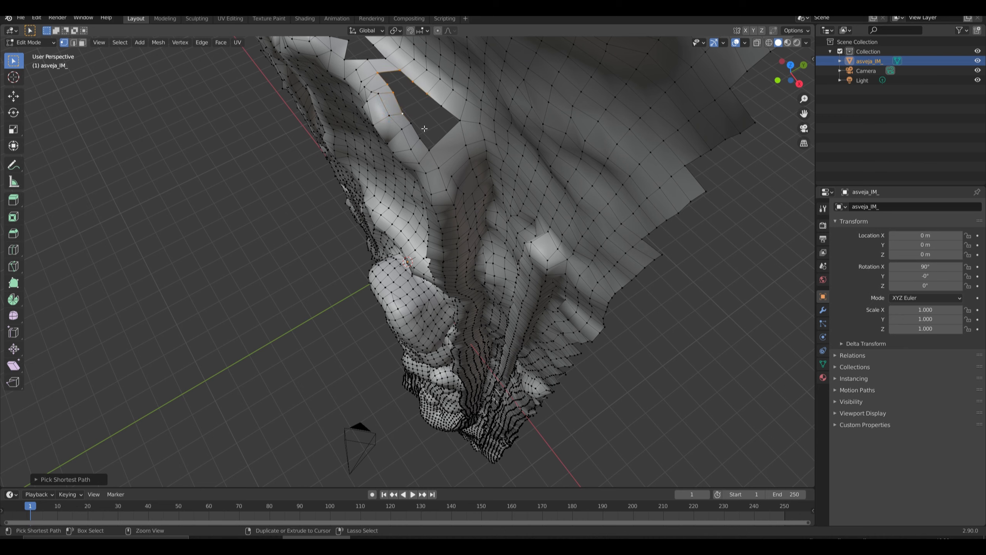
{"action": "key", "text": "f"}
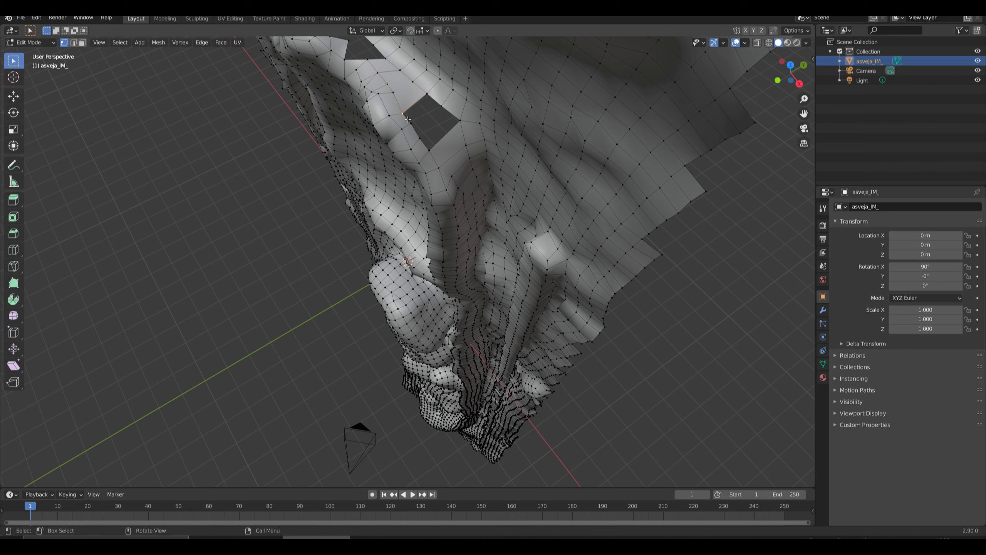
Fill the remaining diamond-shaped opening between the two bridges with a single face.
{"action": "left_click", "coordinate": [411, 124], "text": "ctrl"}
{"action": "left_click", "coordinate": [422, 141], "text": "ctrl"}
{"action": "left_click", "coordinate": [462, 123], "text": "ctrl"}
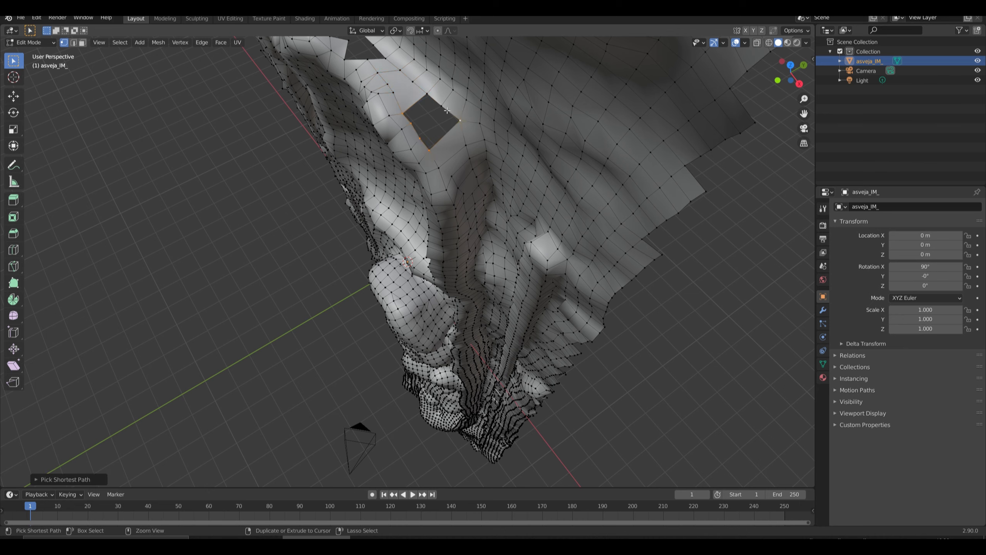
{"action": "key", "text": "f"}
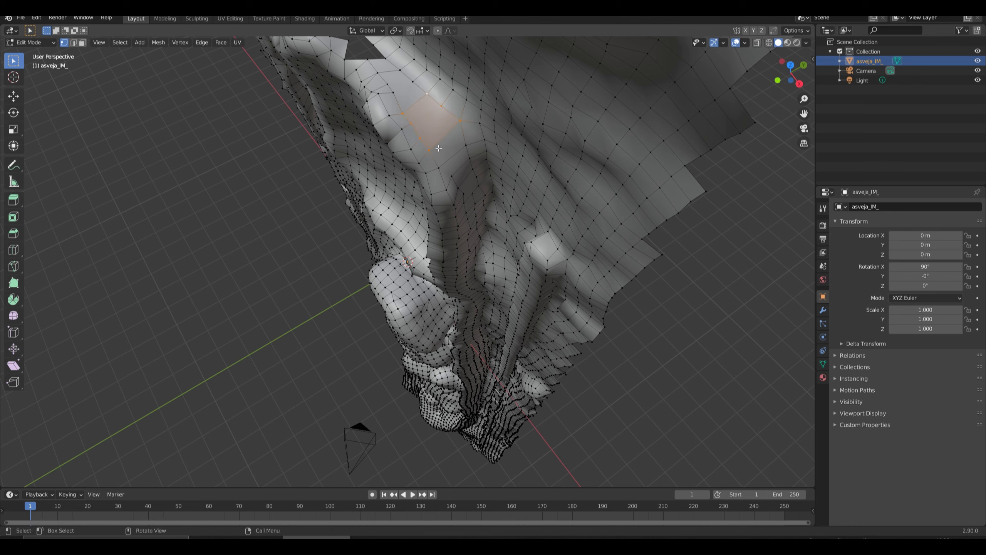
Cut across the filled diamond-shaped face with the Knife, joining opposite border edges.
{"action": "left_click", "coordinate": [14, 266]}
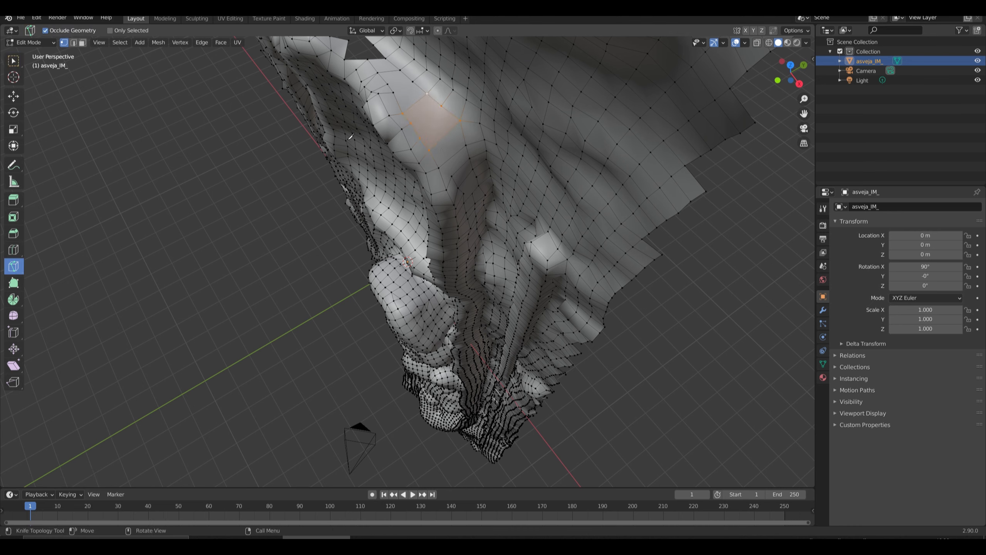
{"action": "left_click", "coordinate": [411, 124]}
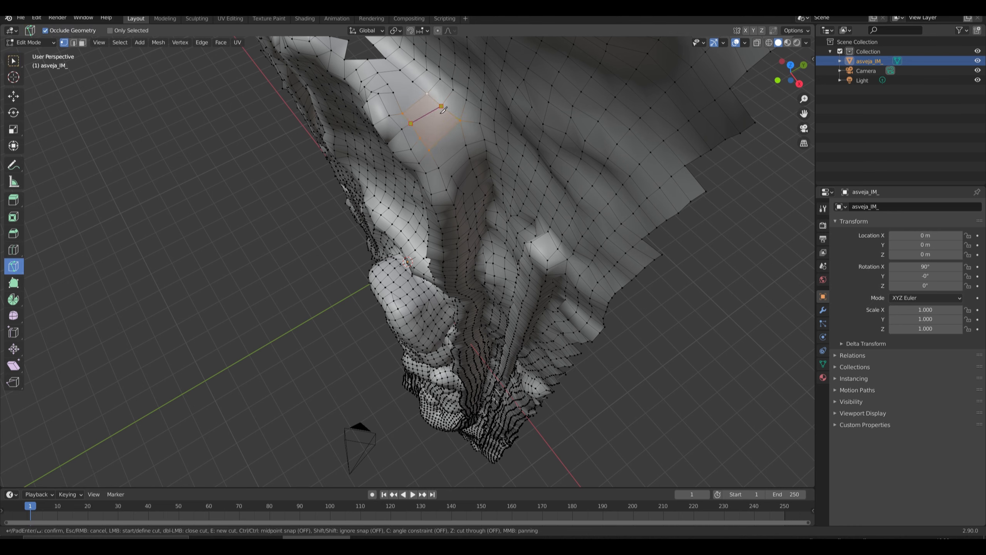
{"action": "left_click", "coordinate": [441, 106]}
{"action": "key", "text": "Return"}
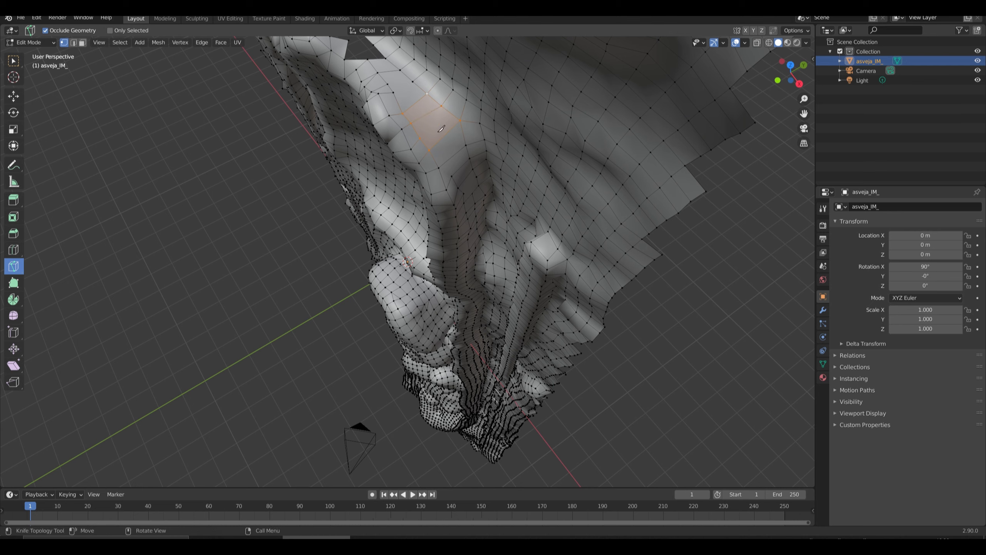
Add two Knife cuts across the filled area just above the diamond, connecting its opposite border vertices.
{"action": "left_click", "coordinate": [412, 84]}
{"action": "left_click", "coordinate": [393, 93]}
{"action": "key", "text": "Return"}
{"action": "left_click", "coordinate": [388, 85]}
{"action": "left_click", "coordinate": [412, 83]}
{"action": "key", "text": "Return"}
Cut a Knife line through the filled faces below the diamond, up toward its lower edge.
{"action": "left_click", "coordinate": [451, 176]}
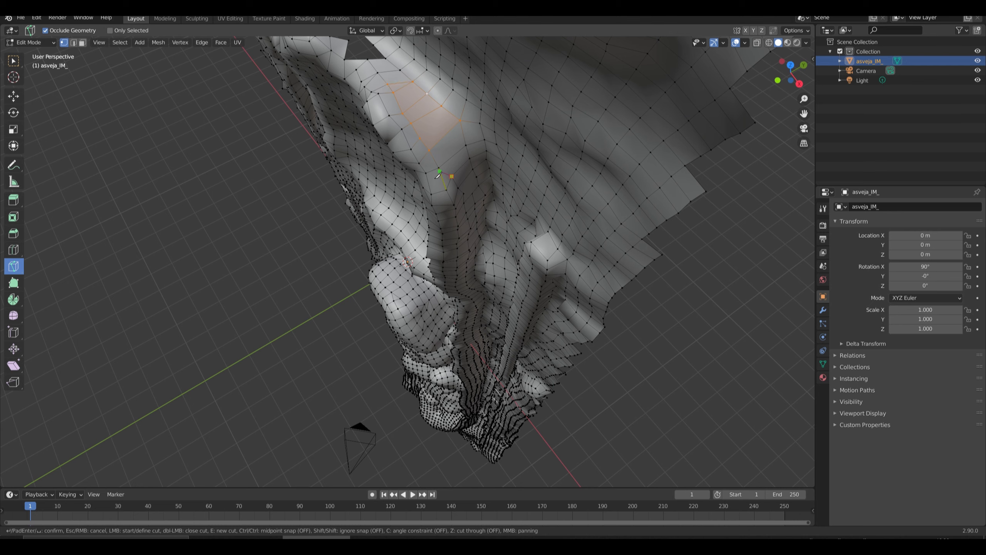
{"action": "left_click", "coordinate": [451, 159]}
{"action": "left_click", "coordinate": [441, 140]}
{"action": "key", "text": "Return"}
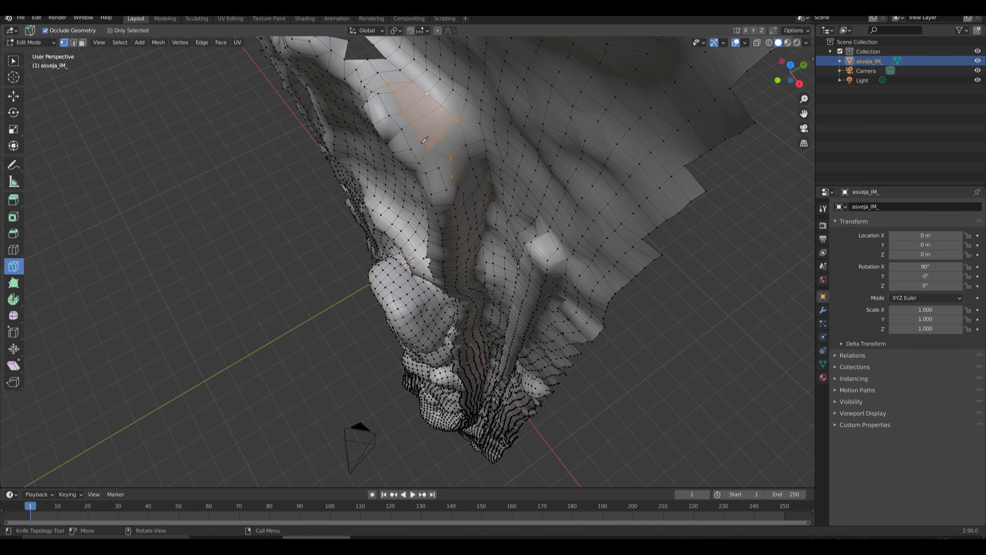
Switch back to the Move tool and fill the opening beside the upper bridging face from its rim vertices.
{"action": "middle_click_drag", "start_coordinate": [424, 140], "coordinate": [397, 154]}
{"action": "scroll", "coordinate": [397, 153], "scroll_direction": "down", "scroll_amount": 3}
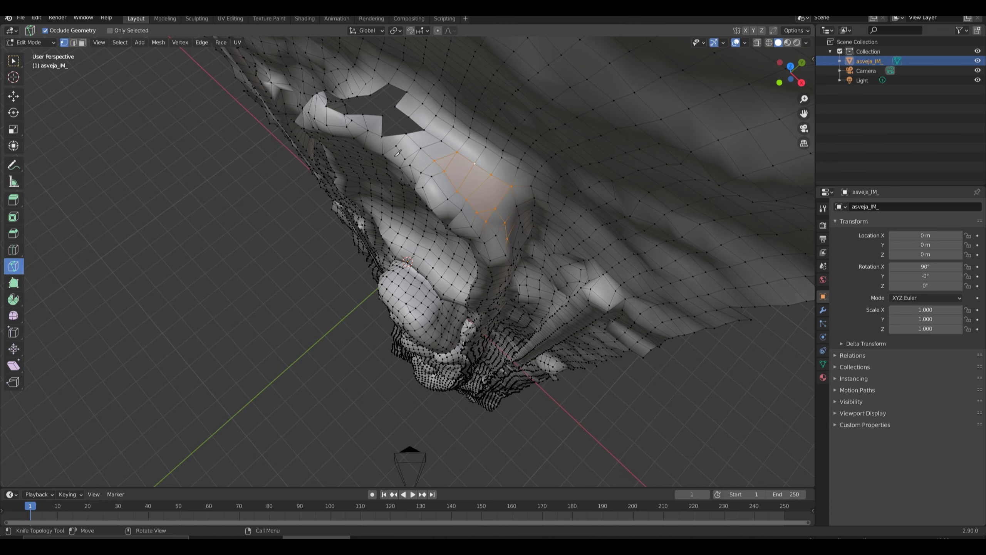
{"action": "middle_click_drag", "start_coordinate": [295, 136], "coordinate": [306, 139]}
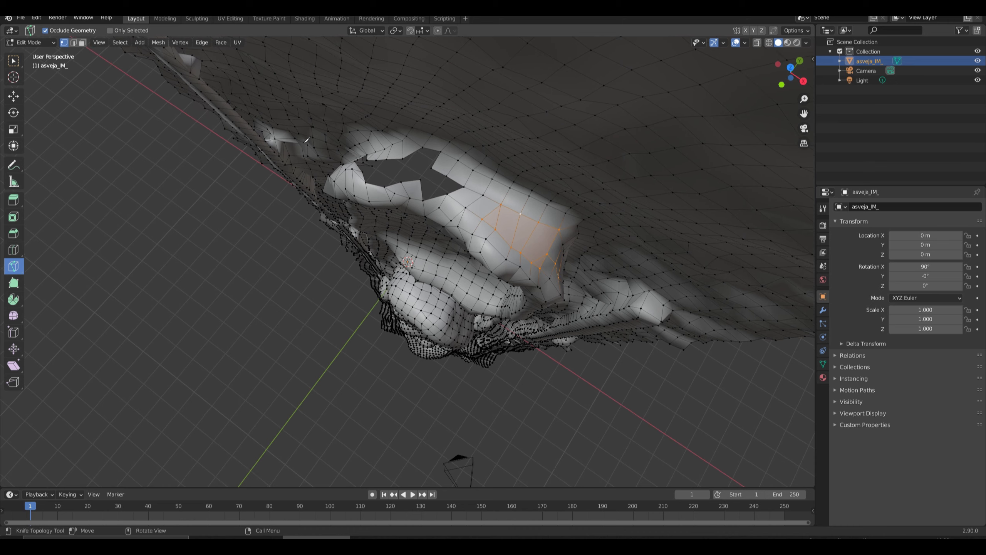
{"action": "left_click", "coordinate": [14, 96]}
{"action": "left_click", "coordinate": [424, 174]}
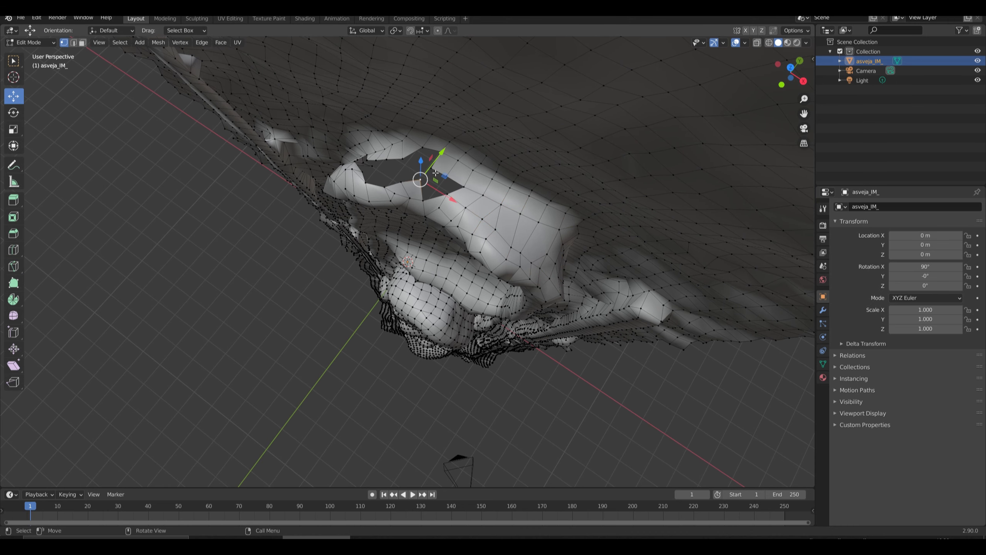
{"action": "left_click", "coordinate": [451, 176], "text": "ctrl"}
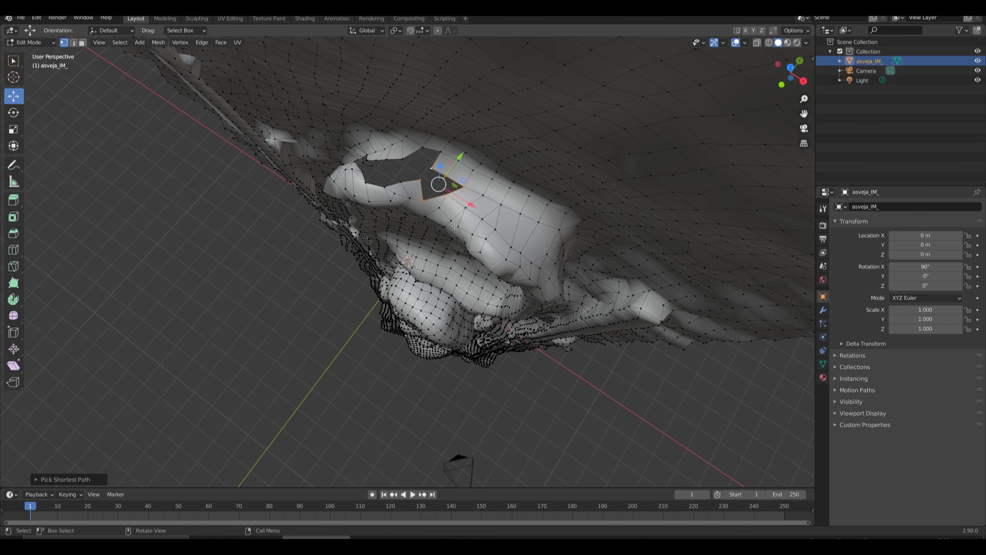
{"action": "key", "text": "f"}
Fill a face at the narrow end of the hole, using the rim vertices around its corner.
{"action": "middle_click_drag", "start_coordinate": [397, 210], "coordinate": [460, 200]}
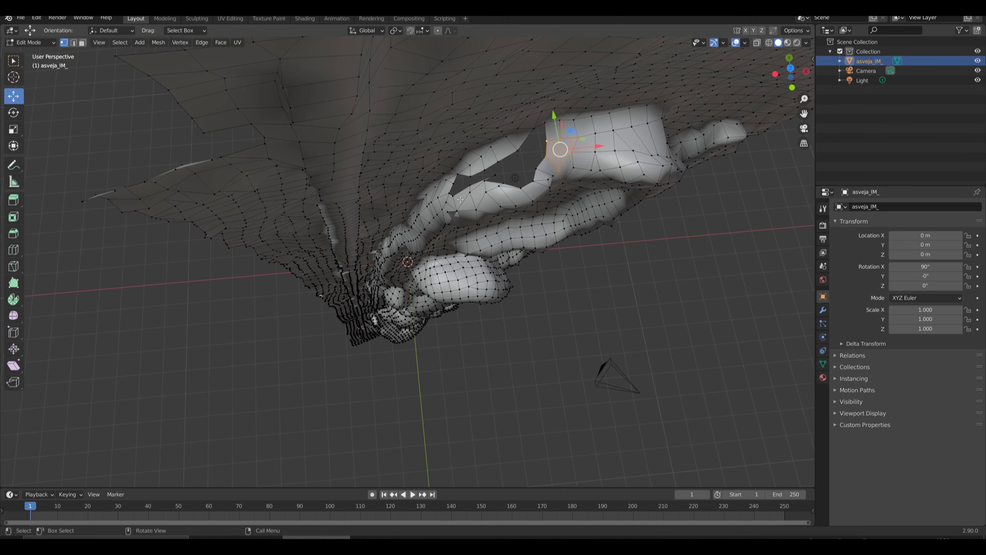
{"action": "left_click", "coordinate": [469, 183]}
{"action": "left_click", "coordinate": [458, 175], "text": "ctrl"}
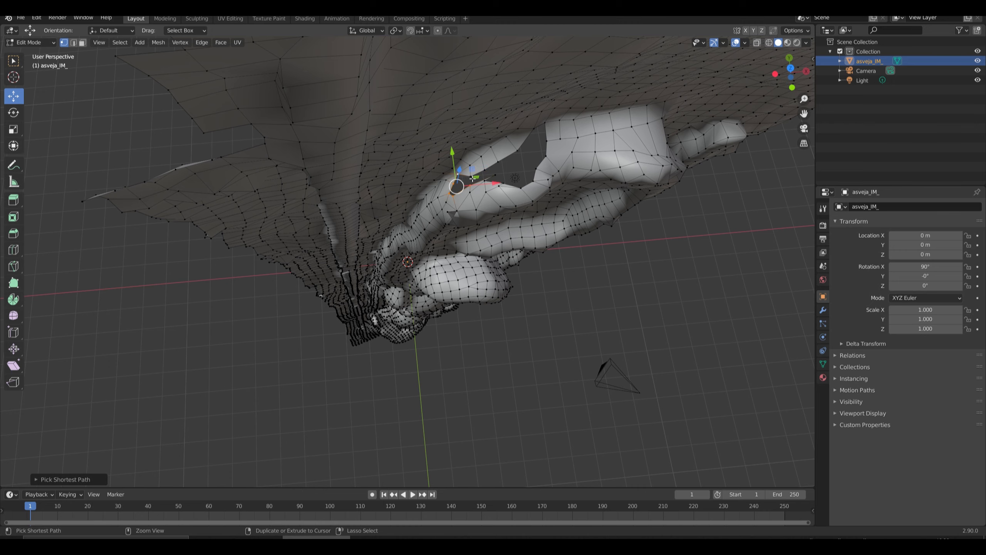
{"action": "left_click", "coordinate": [472, 178], "text": "ctrl"}
{"action": "key", "text": "f"}
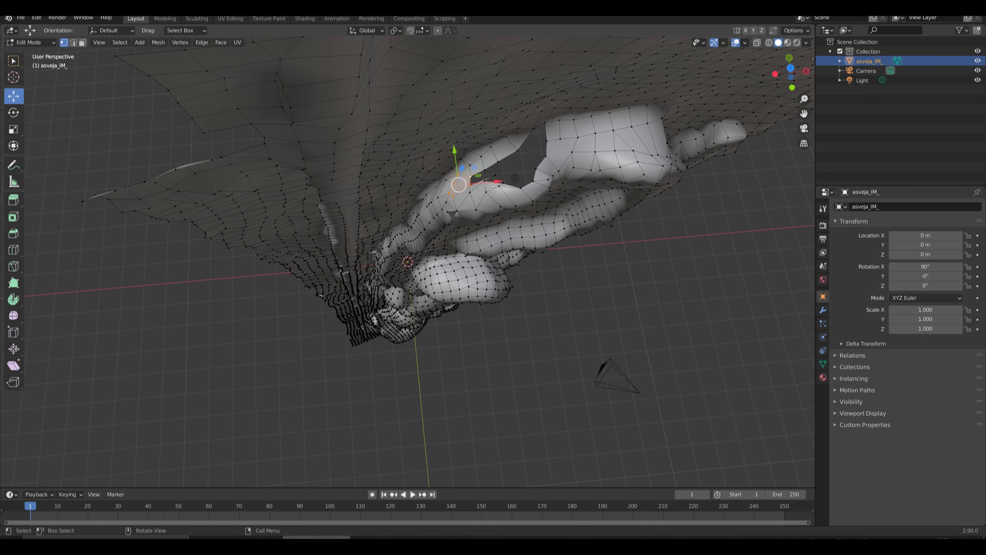
Fill the next quad at the narrow end of the hole, joining the upper rim vertex to the tip of the lower rim.
{"action": "left_click", "coordinate": [500, 164]}
{"action": "left_click", "coordinate": [500, 185], "text": "ctrl"}
{"action": "mouse_move", "coordinate": [482, 191]}
{"action": "middle_mouse_down"}
{"action": "mouse_move", "coordinate": [490, 216]}
{"action": "mouse_move", "coordinate": [478, 187]}
{"action": "middle_mouse_up"}
{"action": "scroll", "coordinate": [482, 149], "scroll_direction": "up", "scroll_amount": 4}
{"action": "middle_click_drag", "start_coordinate": [482, 148], "coordinate": [474, 159]}
{"action": "left_click", "coordinate": [642, 194]}
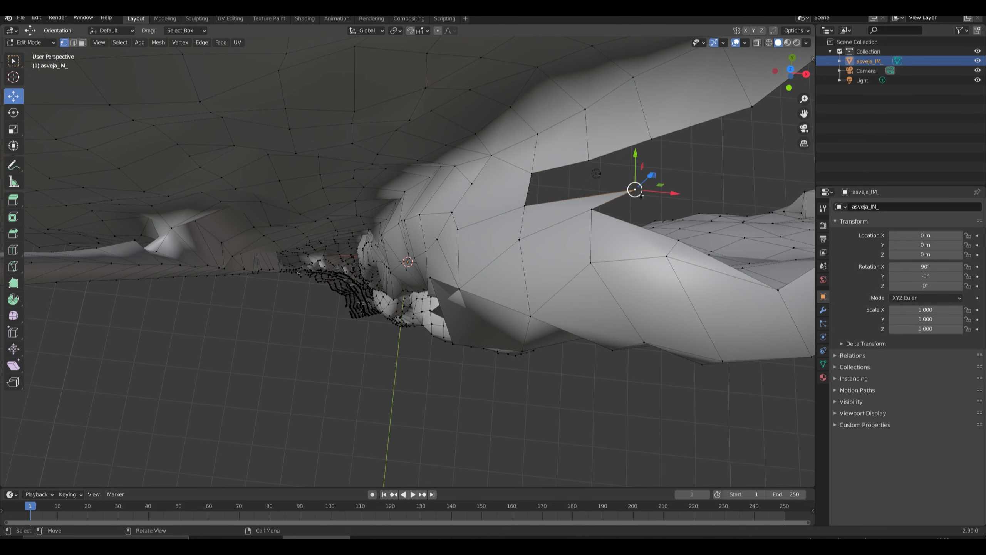
{"action": "left_click", "coordinate": [591, 164], "text": "ctrl"}
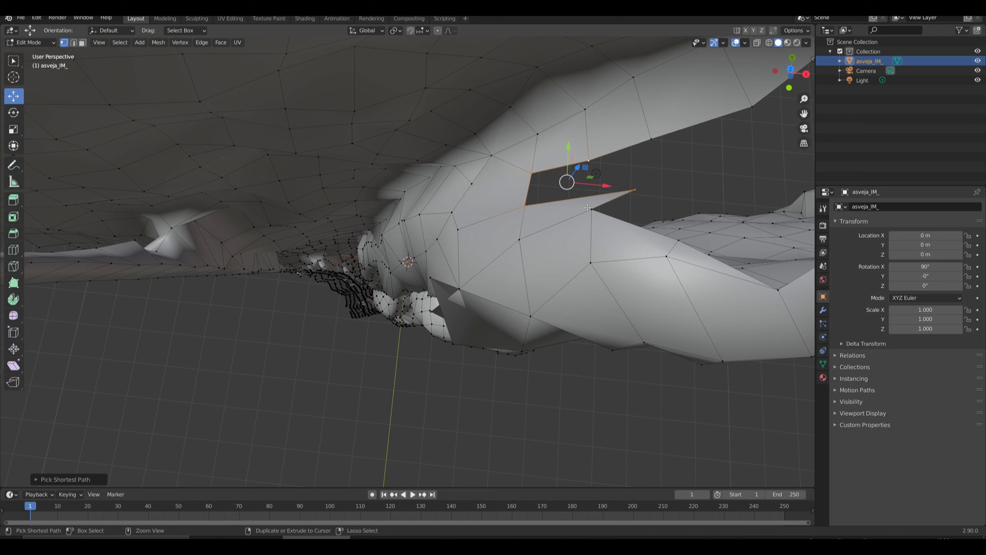
{"action": "key", "text": "f"}
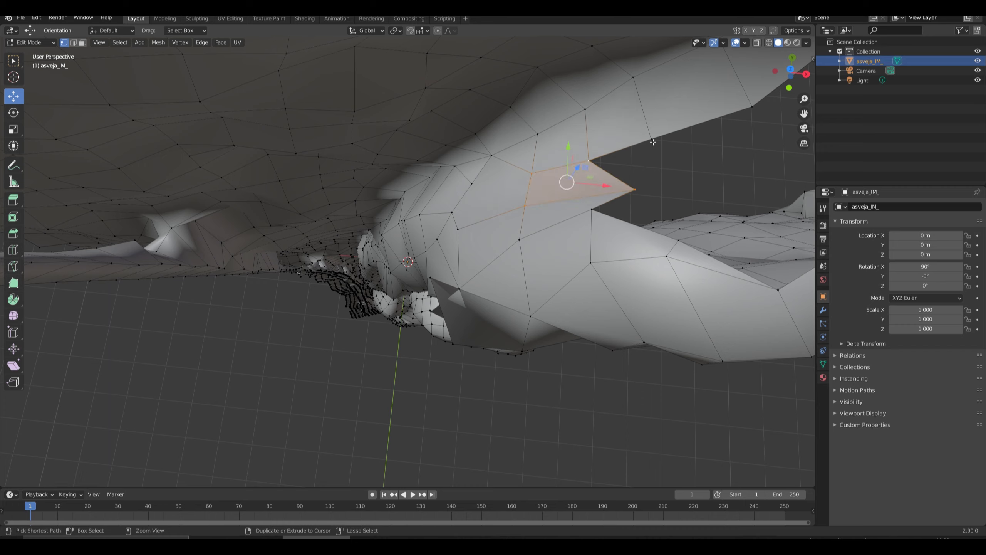
Fill a face between the next upper rim edge and the outer tip of the newly filled quad.
{"action": "left_click", "coordinate": [647, 167], "text": "ctrl"}
{"action": "key", "text": "f"}
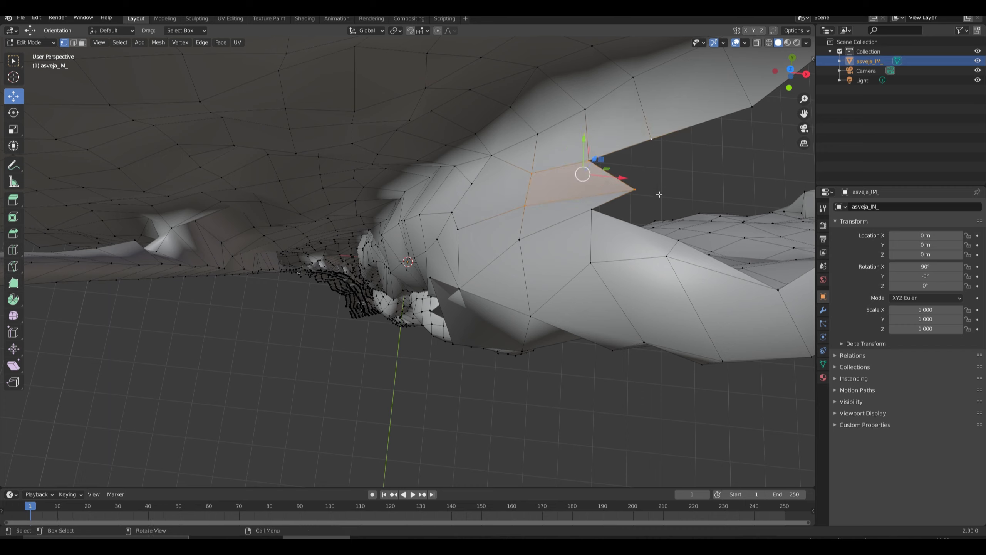
{"action": "left_click", "coordinate": [640, 173]}
{"action": "left_click", "coordinate": [652, 150]}
{"action": "key", "text": "f"}
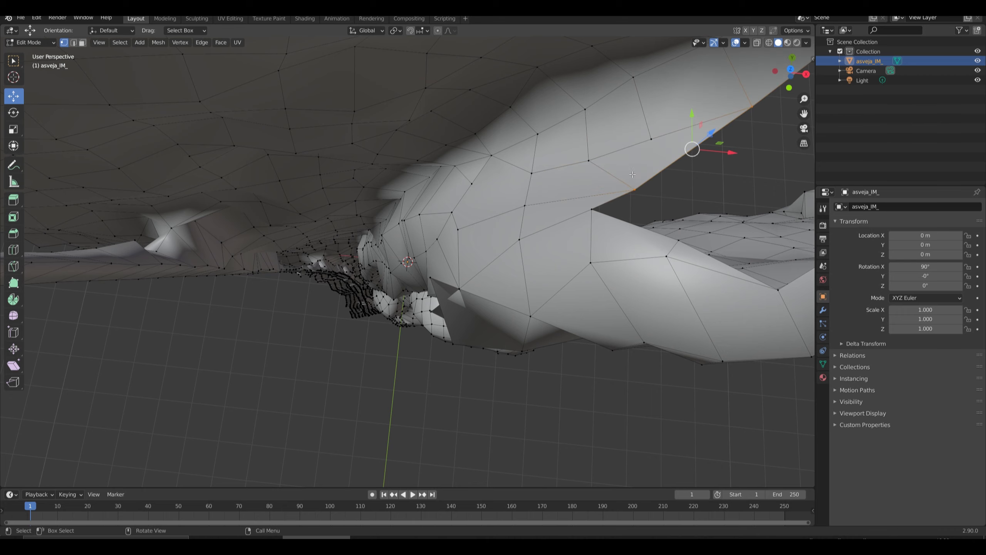
{"action": "key", "text": "ctrl+z"}
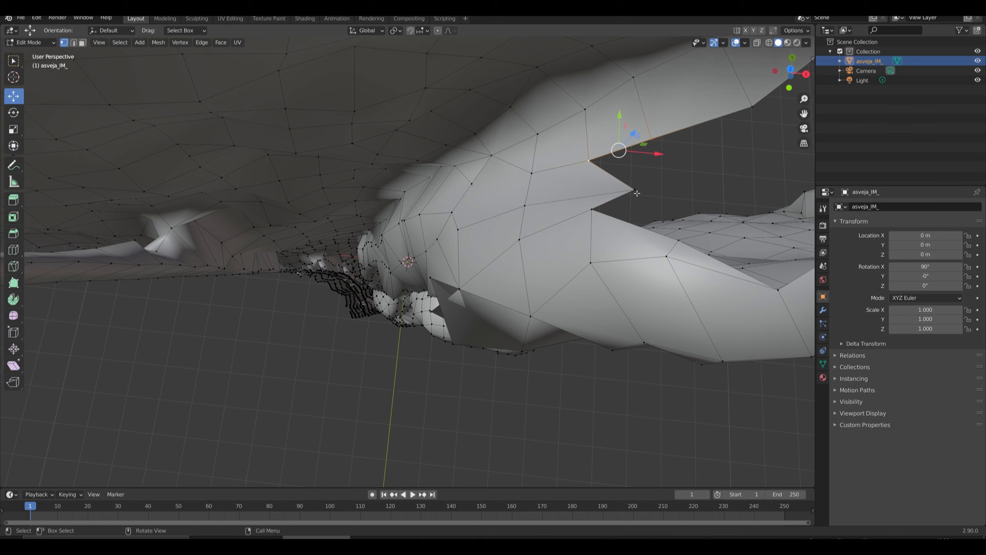
{"action": "left_click", "coordinate": [636, 190], "text": "shift"}
{"action": "key", "text": "f"}
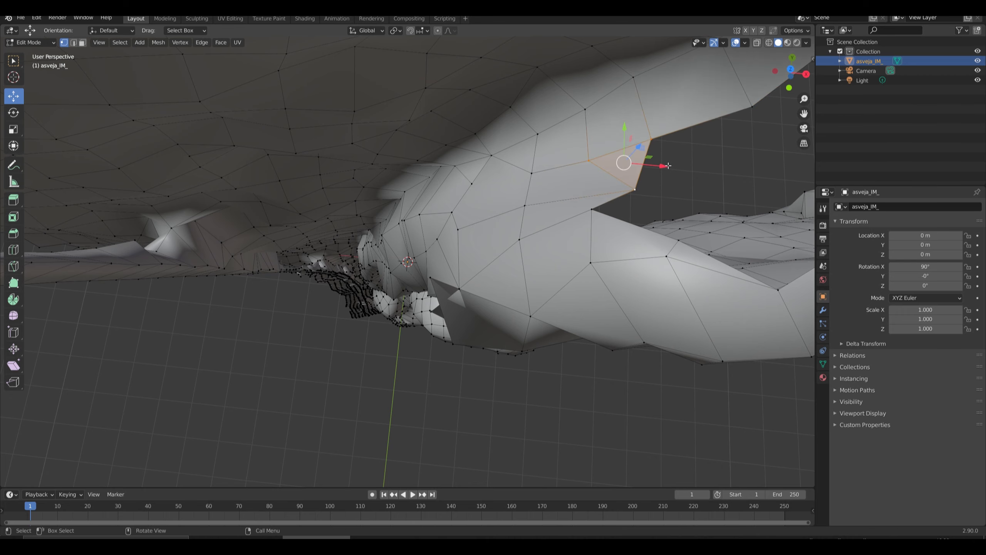
Bridge the upper gap between the bulge's narrow strip and the wide block with a face.
{"action": "scroll", "coordinate": [564, 213], "scroll_direction": "down", "scroll_amount": 4}
{"action": "scroll", "coordinate": [537, 232], "scroll_direction": "up", "scroll_amount": 3}
{"action": "scroll", "coordinate": [598, 208], "scroll_direction": "down", "scroll_amount": 3}
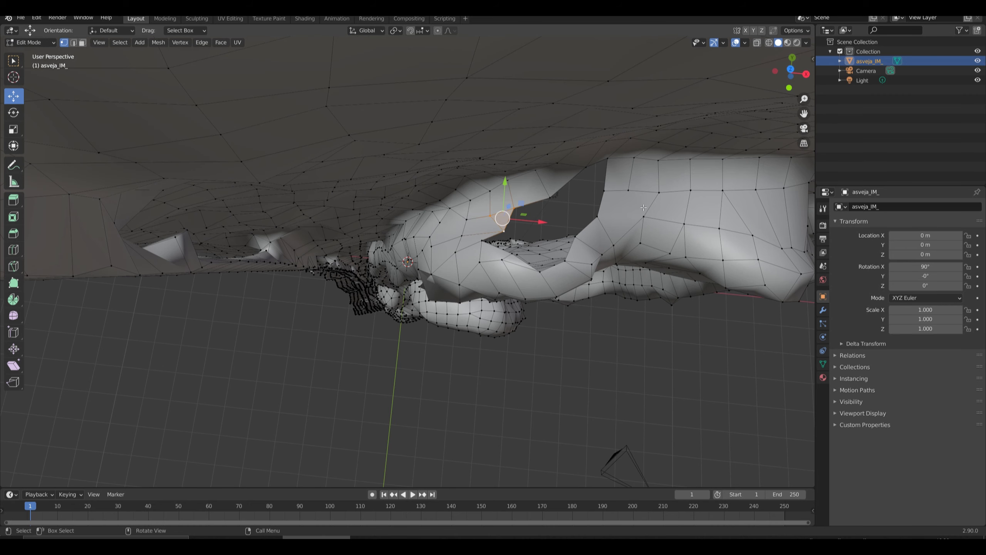
{"action": "left_click", "coordinate": [585, 206]}
{"action": "left_click", "coordinate": [553, 199]}
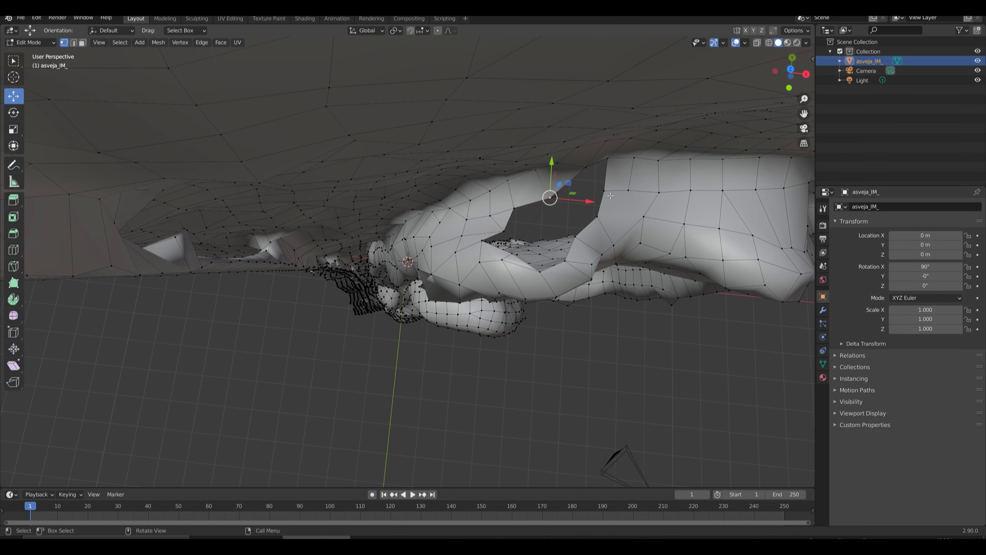
{"action": "left_click", "coordinate": [614, 182], "text": "ctrl"}
{"action": "key", "text": "f"}
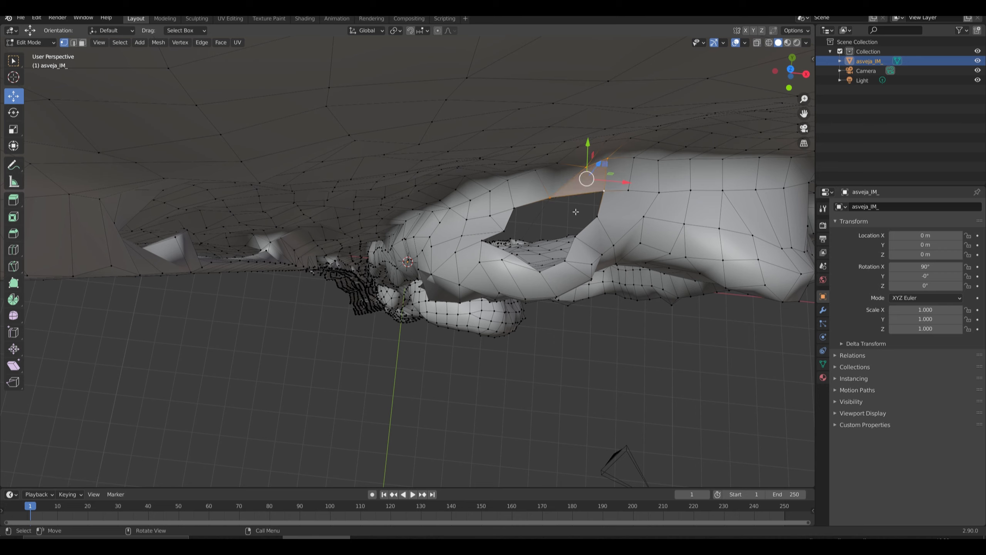
Fill the notch along the hole's lower rim with a quad.
{"action": "left_click", "coordinate": [504, 231]}
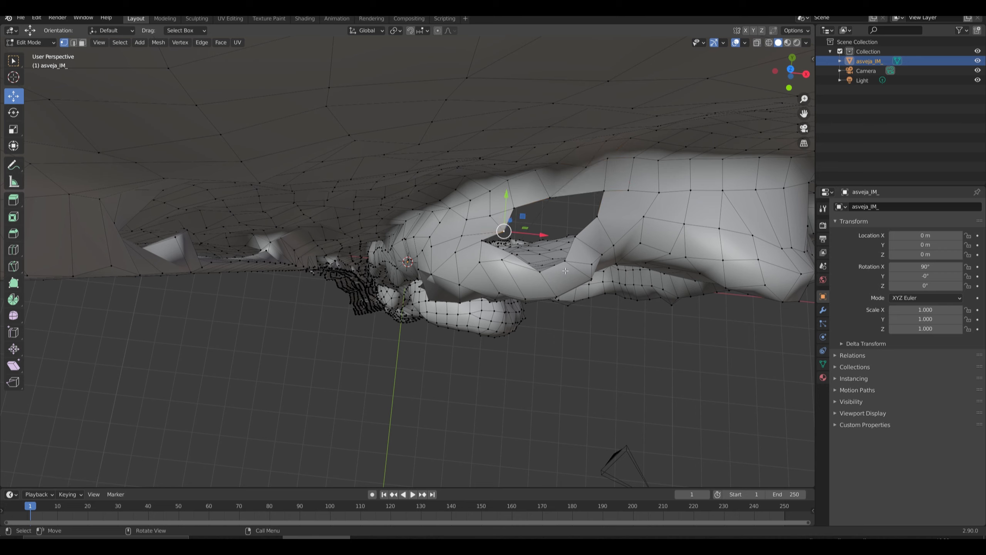
{"action": "left_click", "coordinate": [566, 263], "text": "ctrl"}
{"action": "key", "text": "f"}
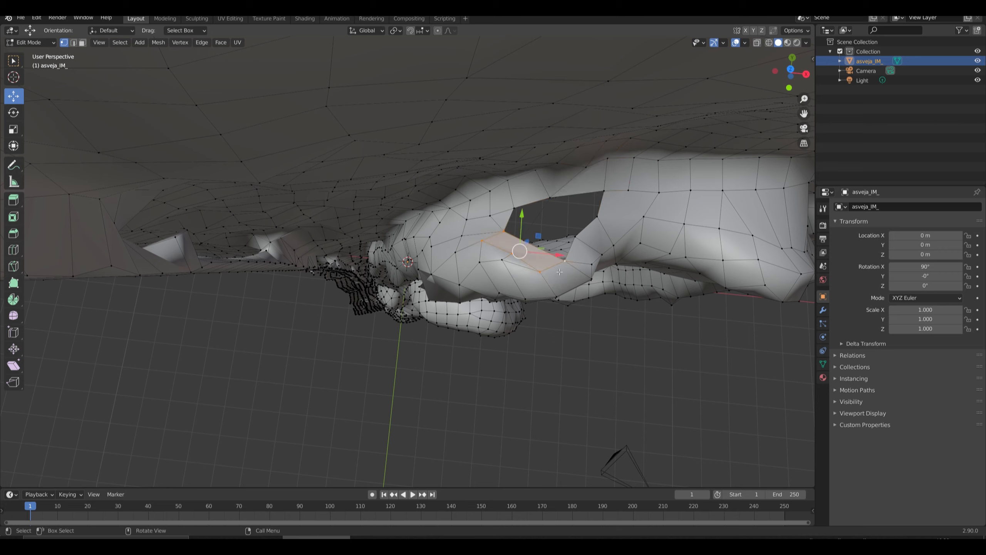
Close the rest of the hole with two faces, first across its lower part and then over the remaining four-sided opening.
{"action": "left_click", "coordinate": [516, 211], "text": "ctrl"}
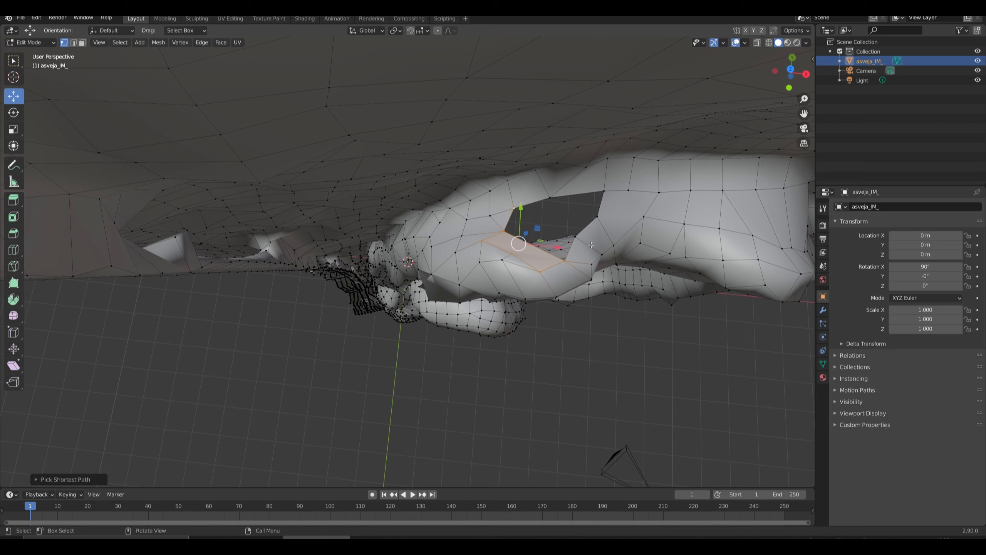
{"action": "left_click", "coordinate": [579, 240], "text": "ctrl"}
{"action": "key", "text": "ctrl+z"}
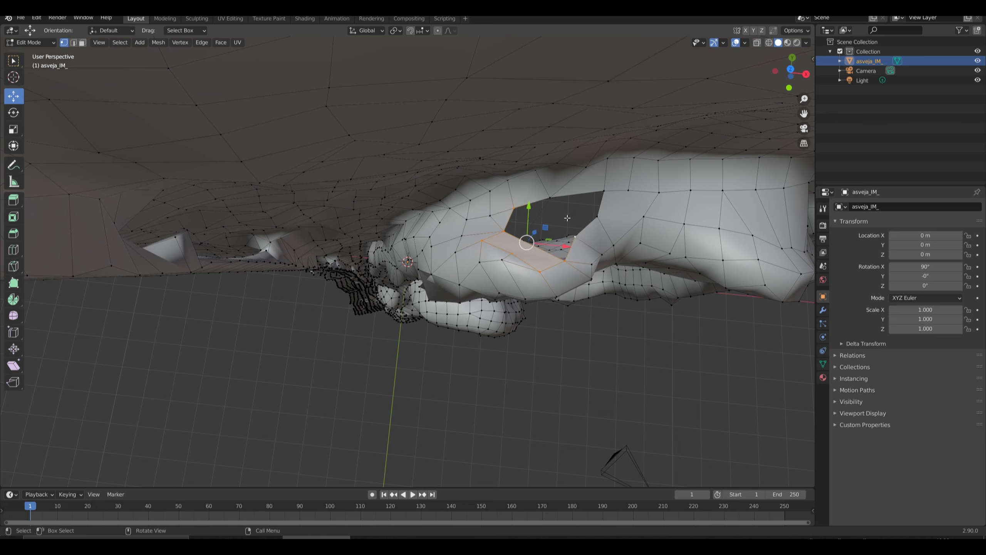
{"action": "left_click", "coordinate": [521, 215]}
{"action": "left_click", "coordinate": [579, 242], "text": "ctrl"}
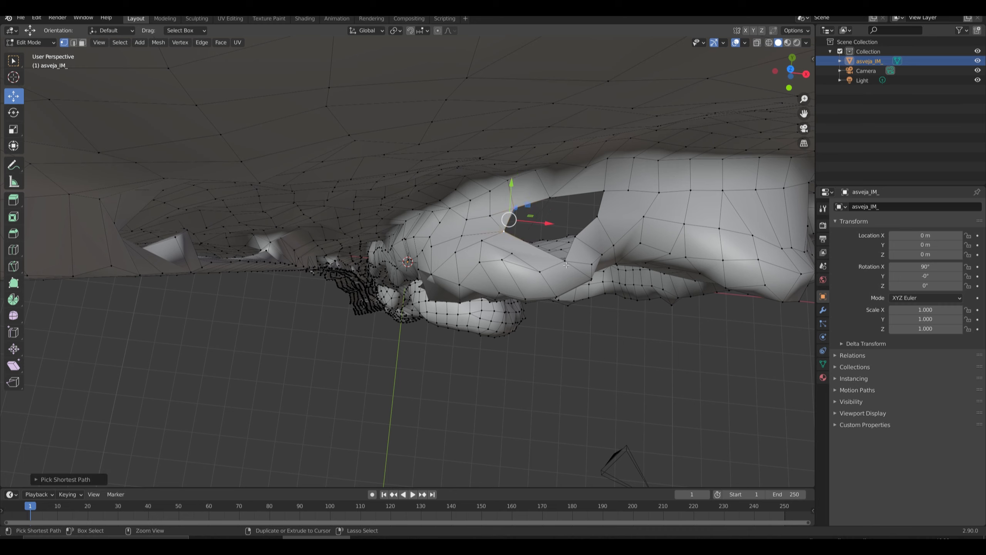
{"action": "left_click", "coordinate": [578, 240], "text": "ctrl"}
{"action": "left_click", "coordinate": [575, 239], "text": "ctrl"}
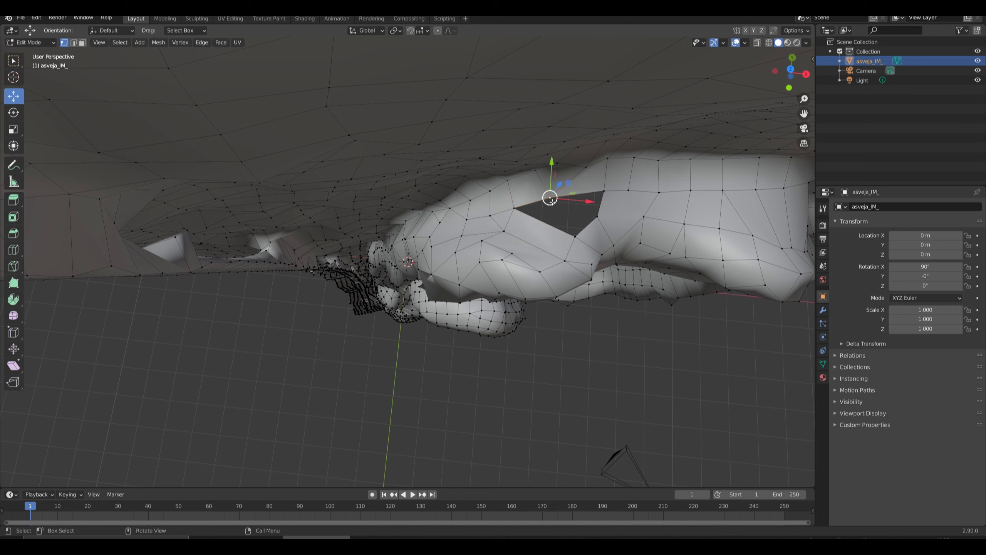
{"action": "left_click", "coordinate": [604, 190], "text": "ctrl"}
{"action": "key", "text": "f"}
Fill the notch between the two protruding tabs on the lower rim of the elongated hole at the mesh's far end.
{"action": "middle_click_drag", "start_coordinate": [600, 268], "coordinate": [63, 315]}
{"action": "middle_click_drag", "start_coordinate": [257, 208], "coordinate": [242, 160]}
{"action": "right_click", "coordinate": [241, 161]}
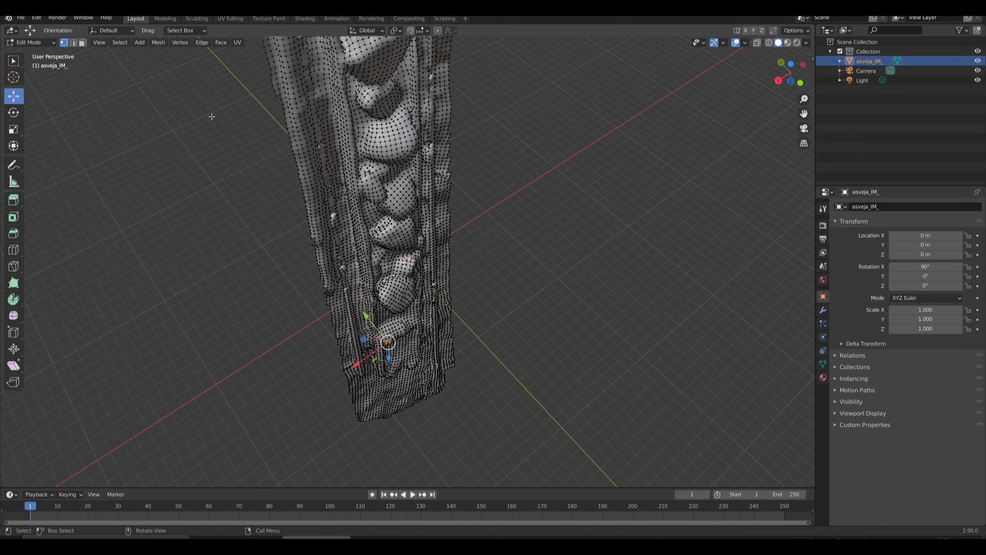
{"action": "middle_click_drag", "start_coordinate": [211, 117], "coordinate": [291, 350], "text": "shift"}
{"action": "scroll", "coordinate": [292, 351], "scroll_direction": "up", "scroll_amount": 5}
{"action": "scroll", "coordinate": [292, 351], "scroll_direction": "down", "scroll_amount": 5}
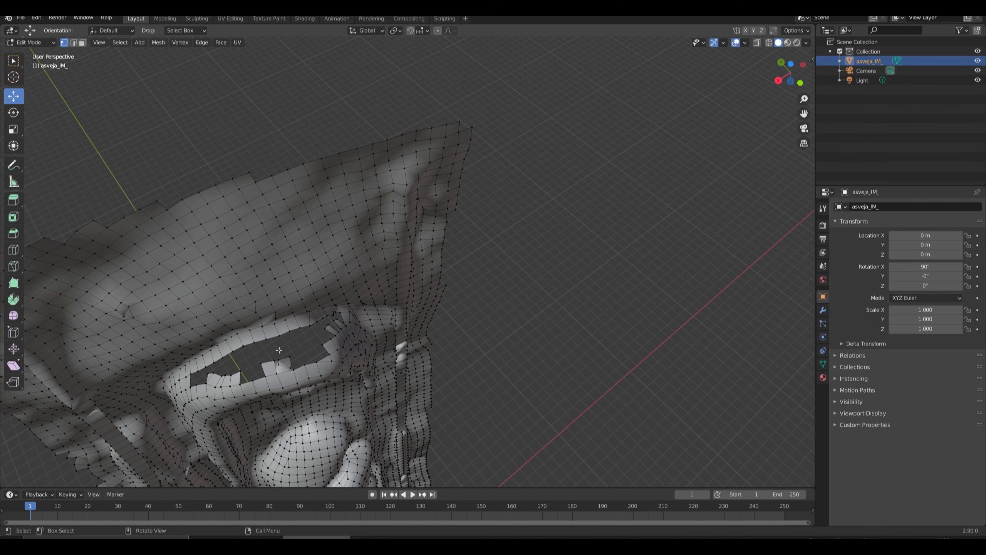
{"action": "left_click", "coordinate": [281, 342]}
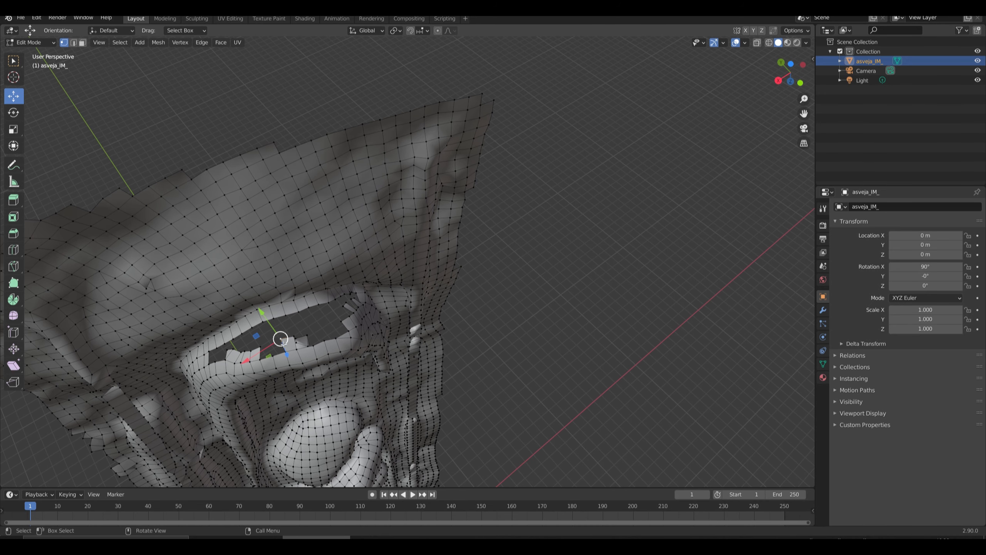
{"action": "left_click", "coordinate": [272, 355], "text": "ctrl"}
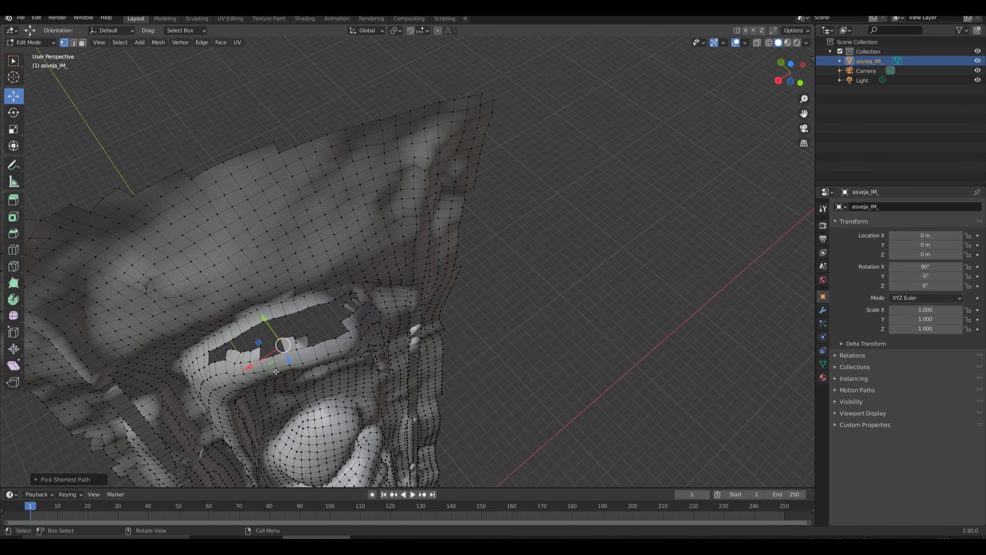
{"action": "key", "text": "ctrl+z"}
{"action": "left_click", "coordinate": [265, 355]}
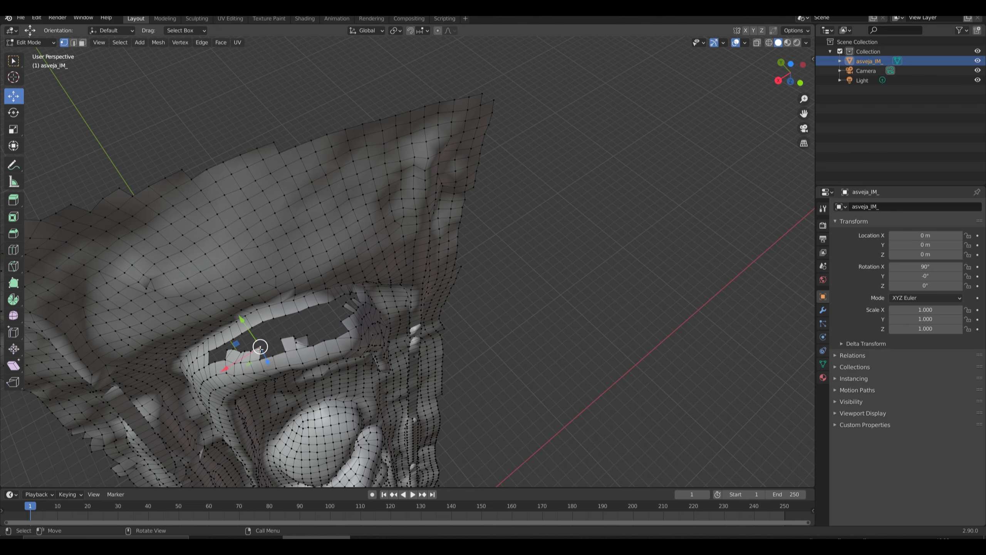
{"action": "left_click", "coordinate": [281, 353], "text": "ctrl"}
{"action": "left_click", "coordinate": [283, 342], "text": "ctrl"}
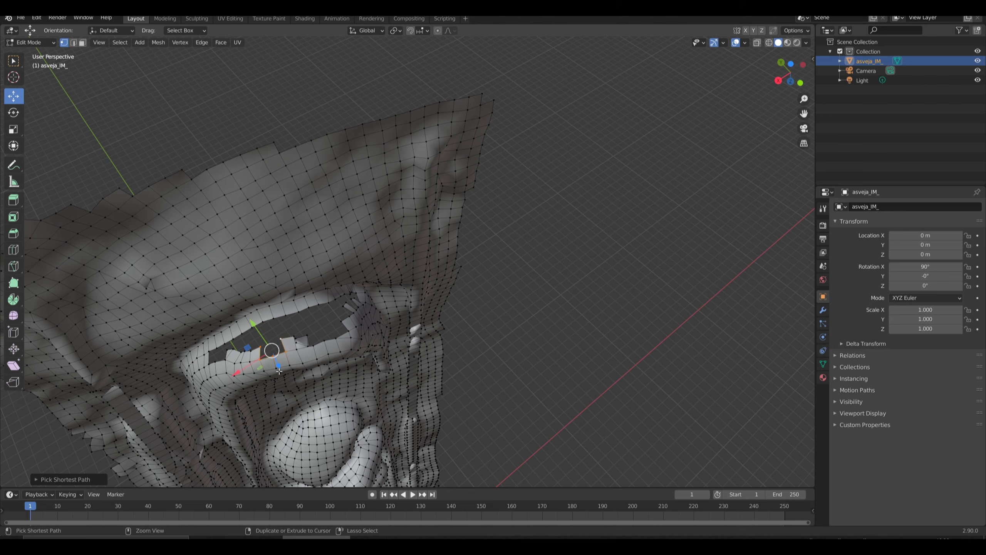
{"action": "key", "text": "f"}
Fill the pointed end of the elongated hole beside the first lower tab.
{"action": "left_click", "coordinate": [216, 353]}
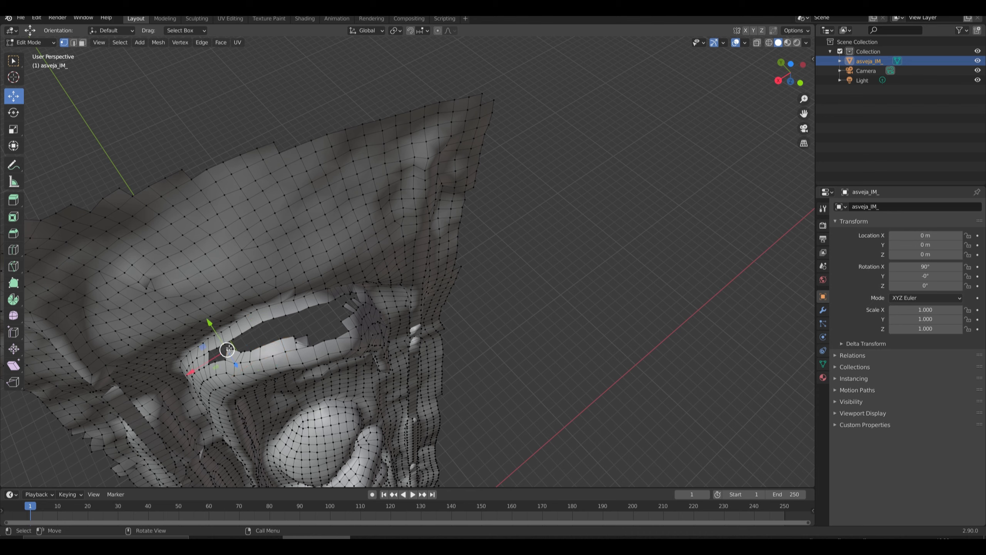
{"action": "left_click", "coordinate": [228, 370], "text": "ctrl"}
{"action": "key", "text": "f"}
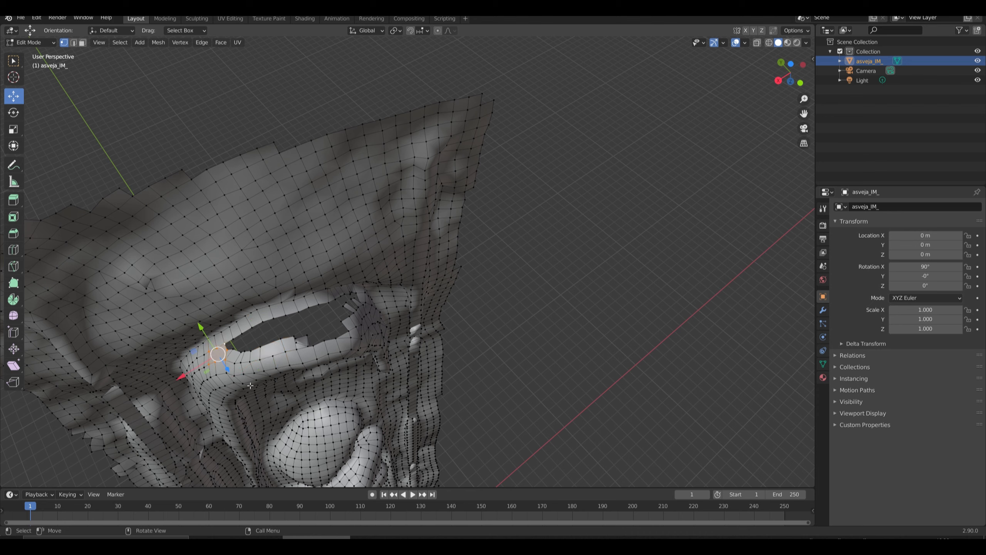
{"action": "left_click", "coordinate": [342, 309]}
{"action": "left_click", "coordinate": [348, 297], "text": "ctrl"}
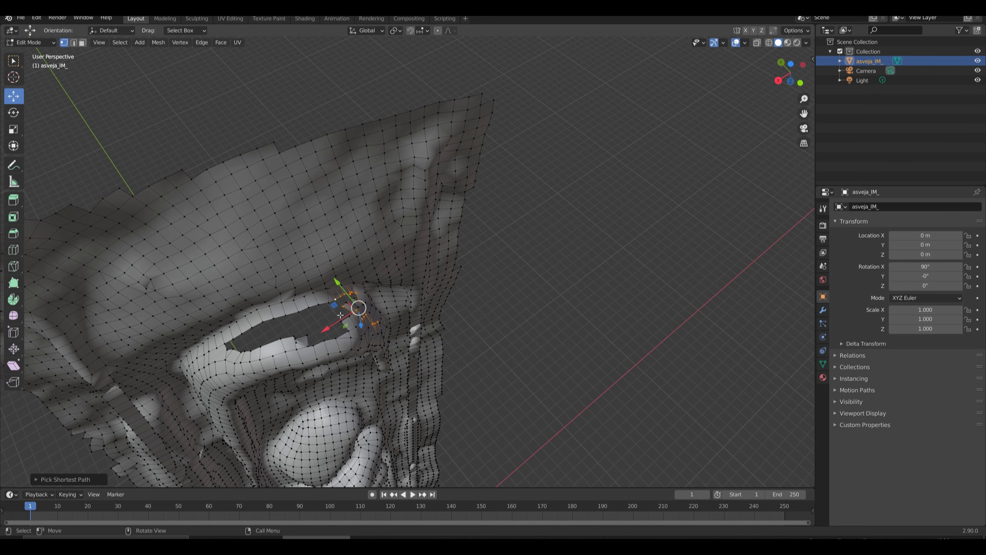
{"action": "left_click", "coordinate": [314, 312]}
Fill the gaps between the protruding tabs at the narrowing end of the elongated hole with faces.
{"action": "middle_click_drag", "start_coordinate": [323, 321], "coordinate": [305, 321]}
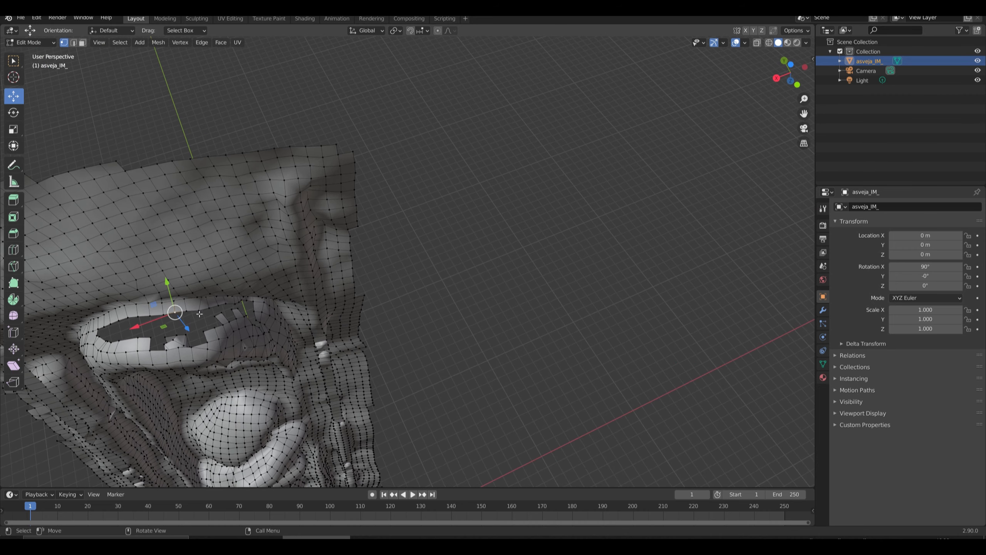
{"action": "left_click", "coordinate": [219, 317]}
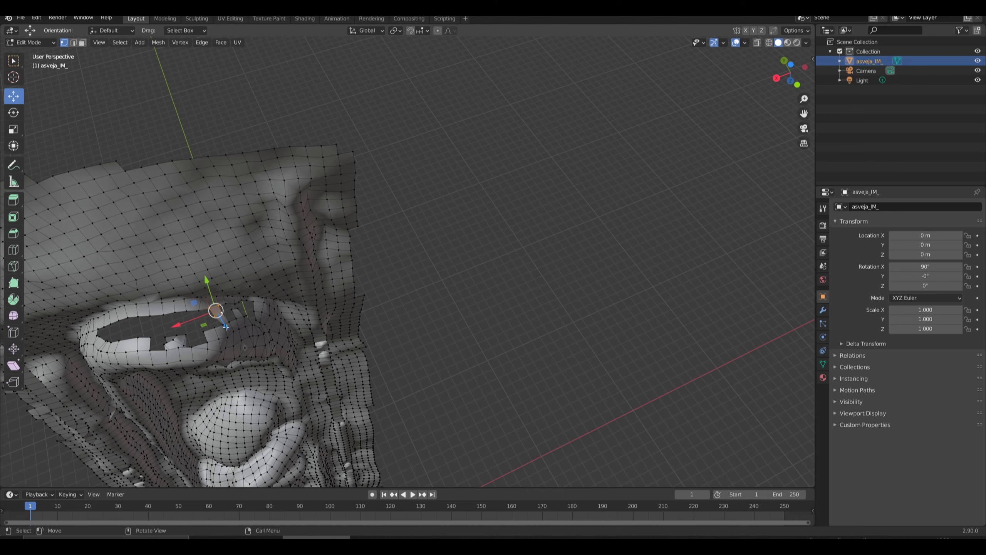
{"action": "left_click", "coordinate": [231, 309]}
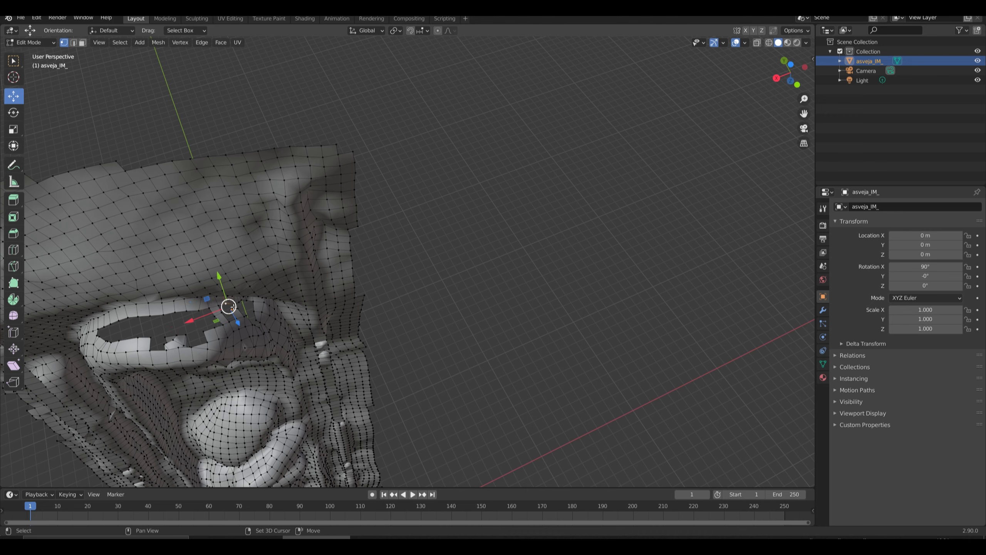
{"action": "left_click", "coordinate": [234, 305], "text": "shift"}
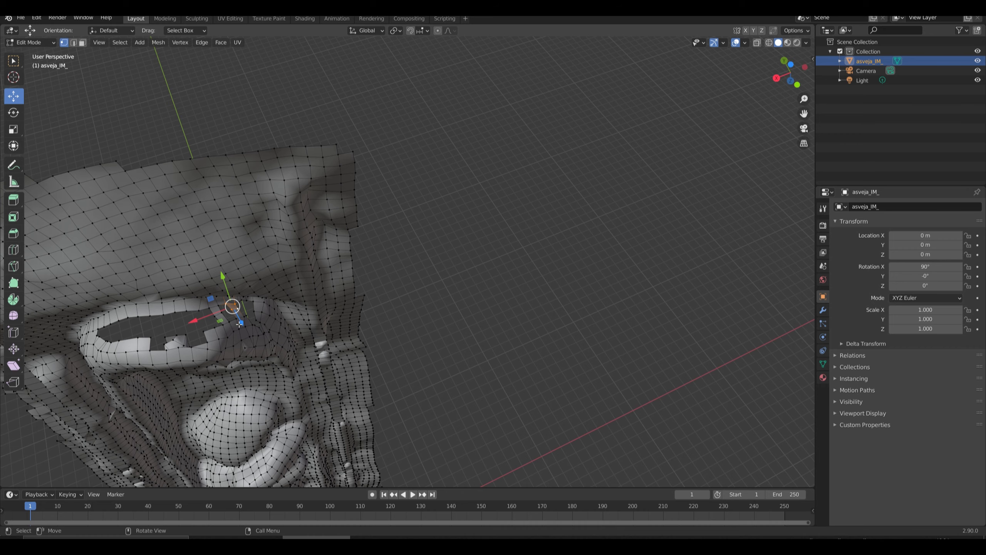
{"action": "left_click", "coordinate": [233, 325], "text": "ctrl"}
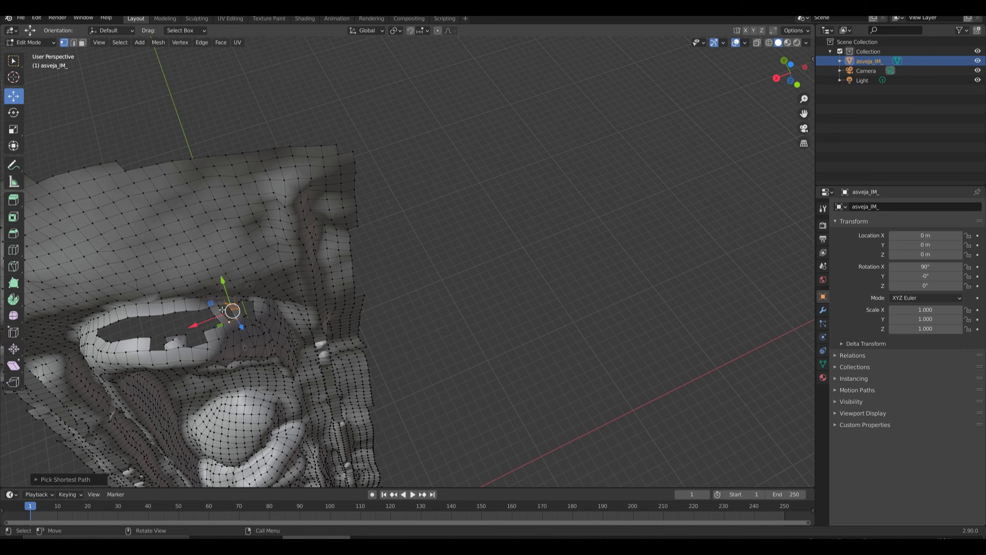
{"action": "left_click", "coordinate": [237, 351], "text": "ctrl"}
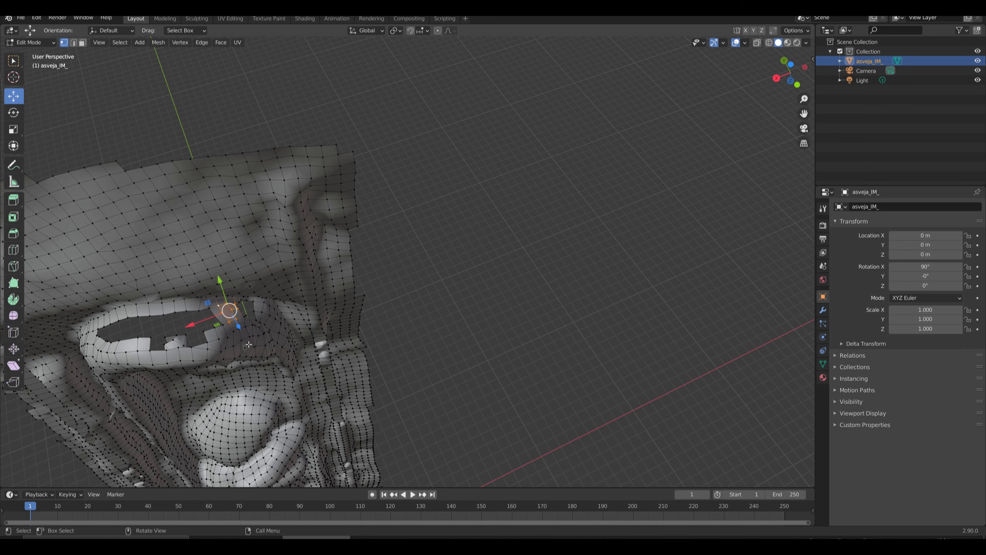
{"action": "middle_click_drag", "start_coordinate": [246, 336], "coordinate": [150, 338]}
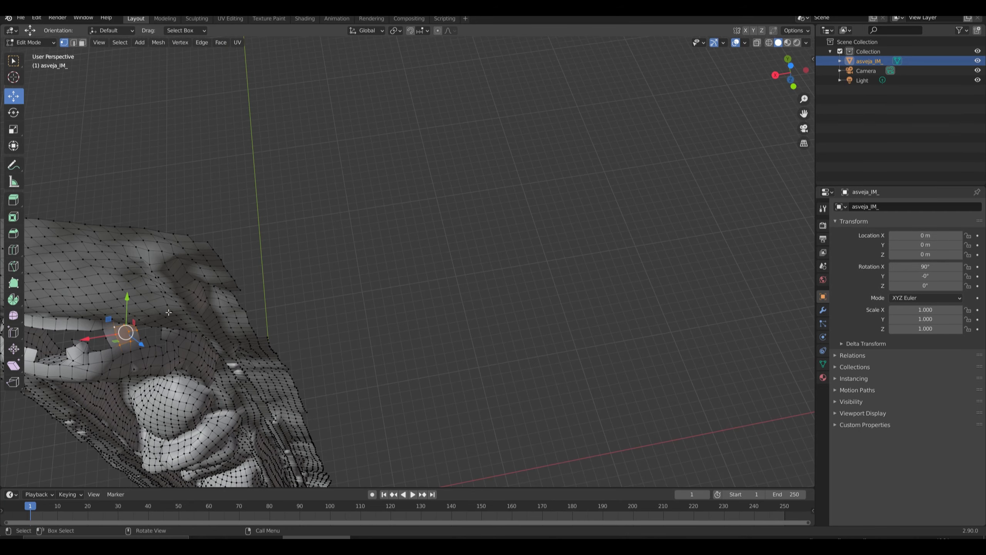
{"action": "left_click", "coordinate": [154, 334]}
{"action": "left_click", "coordinate": [153, 330], "text": "ctrl"}
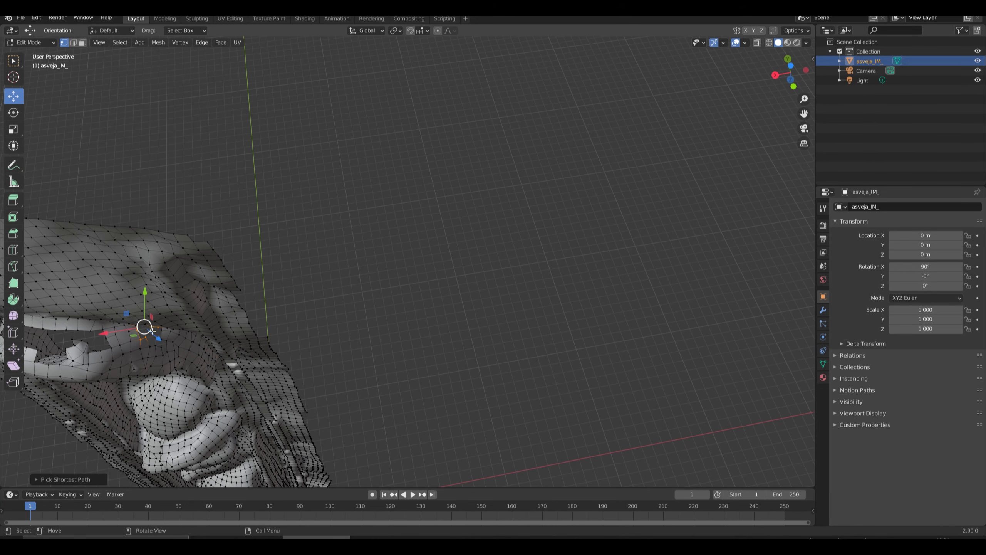
{"action": "middle_click_drag", "start_coordinate": [158, 354], "coordinate": [166, 297]}
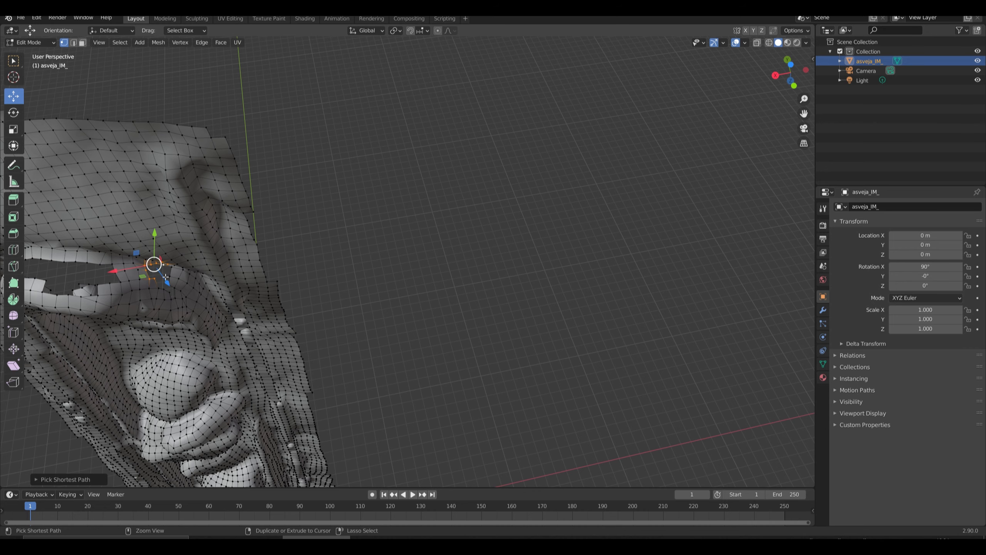
{"action": "scroll", "coordinate": [163, 277], "scroll_direction": "up", "scroll_amount": 1}
{"action": "key", "text": "b"}
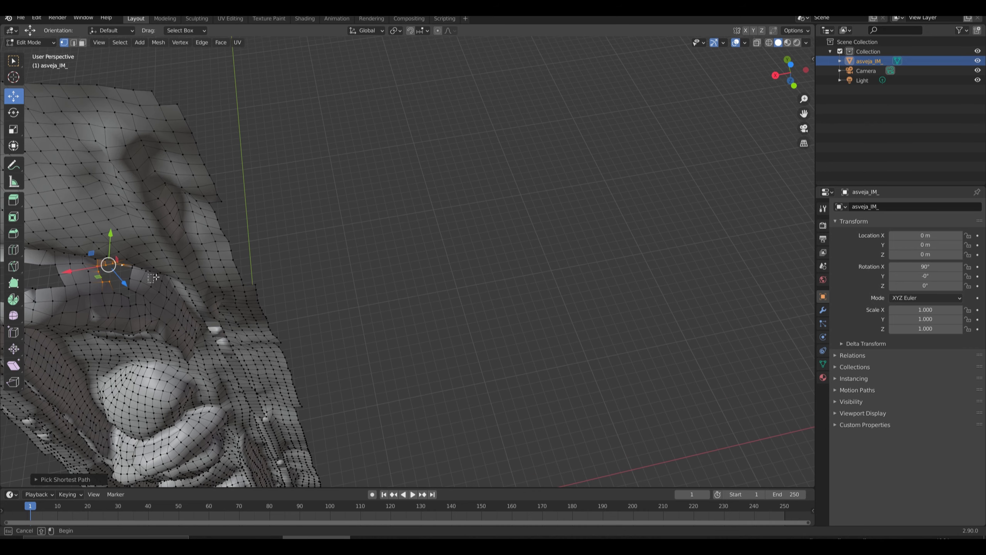
{"action": "left_click_drag", "start_coordinate": [156, 277], "coordinate": [140, 284], "text": "ctrl"}
{"action": "middle_click_drag", "start_coordinate": [140, 287], "coordinate": [162, 210]}
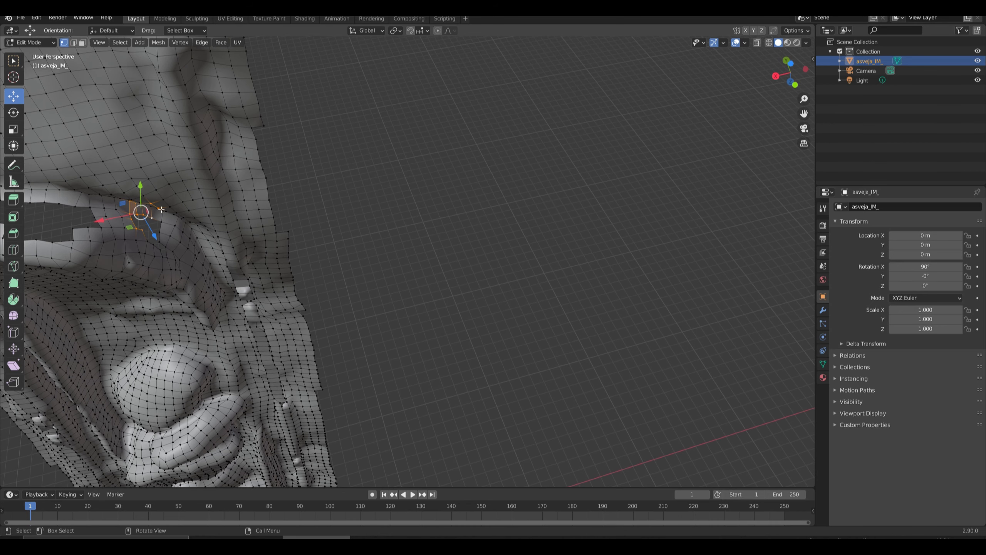
{"action": "left_click", "coordinate": [305, 180]}
Fill the small gaps along the lower rim at the far tip of the elongated hole with quads.
{"action": "left_click", "coordinate": [163, 223]}
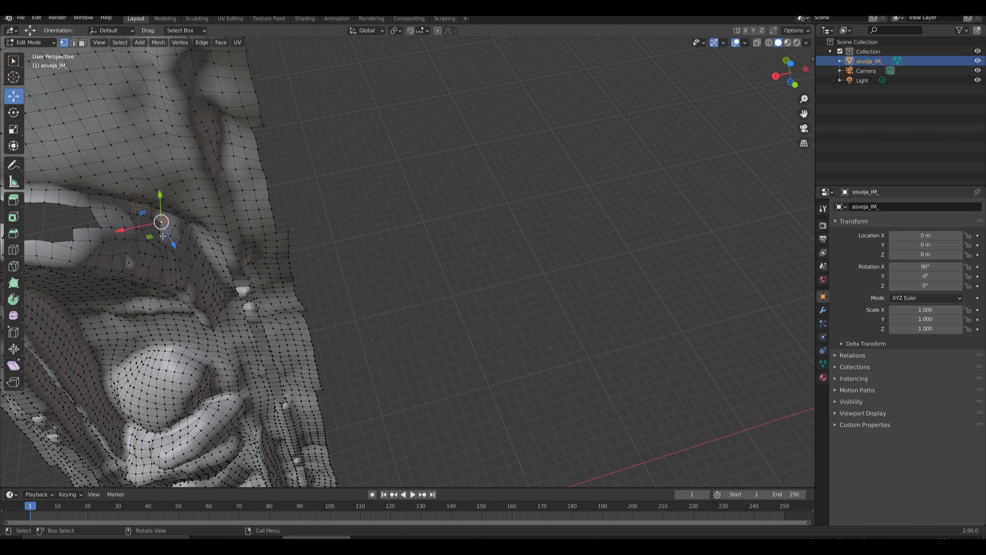
{"action": "left_click", "coordinate": [160, 245]}
{"action": "left_click", "coordinate": [156, 249], "text": "shift"}
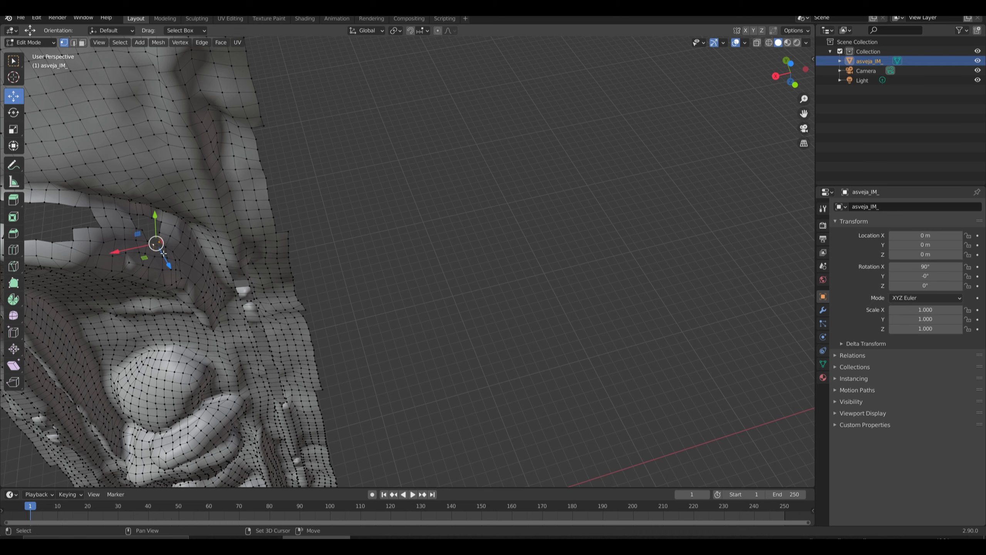
{"action": "left_click", "coordinate": [164, 252], "text": "shift"}
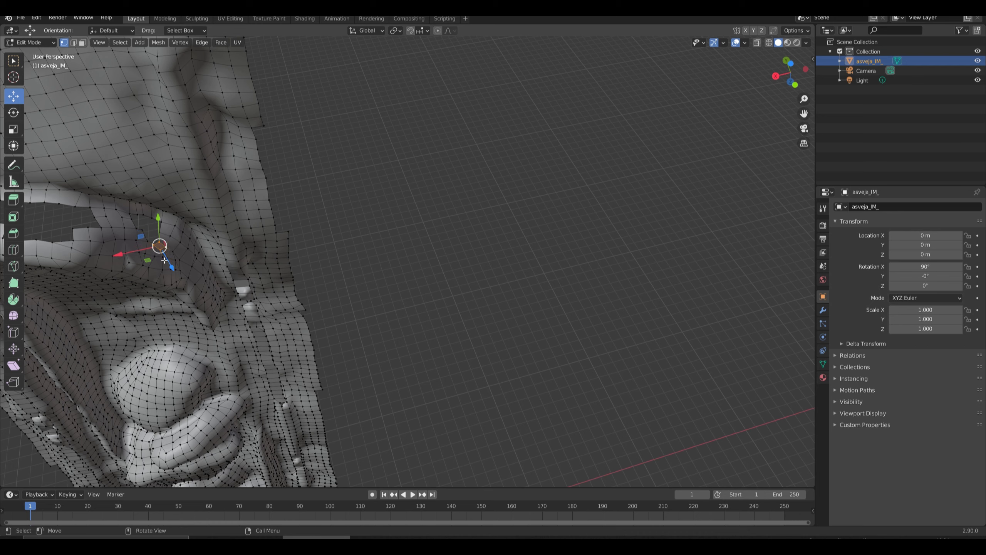
{"action": "left_click", "coordinate": [164, 261]}
{"action": "left_click", "coordinate": [158, 249], "text": "shift"}
{"action": "left_click", "coordinate": [170, 248], "text": "shift"}
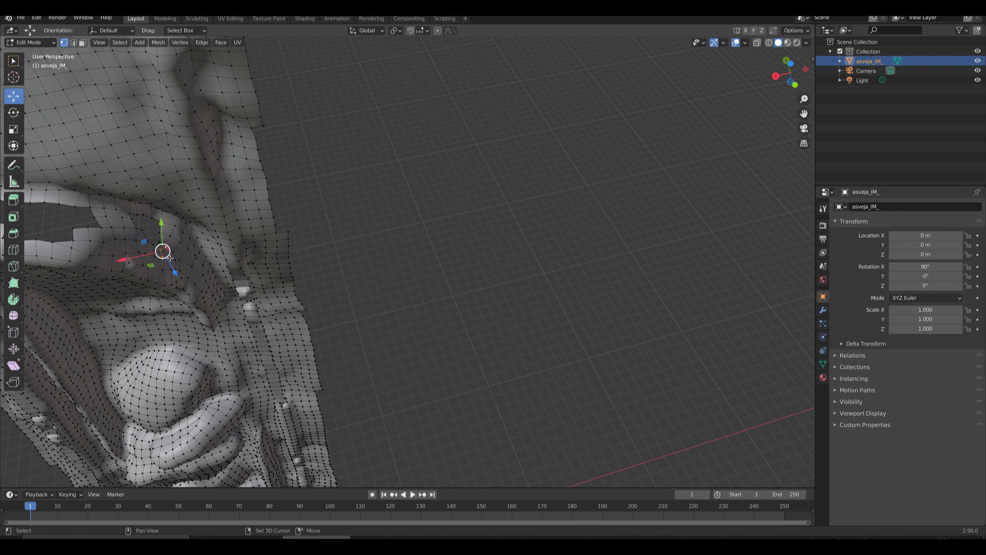
{"action": "left_click", "coordinate": [170, 258], "text": "shift"}
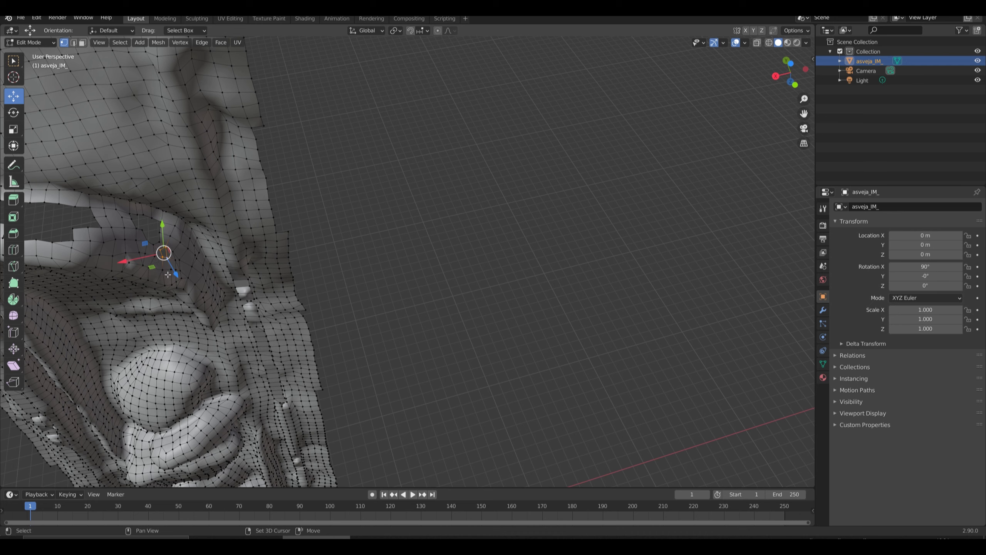
Select the boundary of the remaining opening at the hole's far tip and fill it with a single face.
{"action": "left_click", "coordinate": [156, 246]}
{"action": "left_click", "coordinate": [143, 231], "text": "ctrl"}
{"action": "left_click", "coordinate": [144, 213], "text": "ctrl"}
{"action": "left_click", "coordinate": [162, 224], "text": "ctrl"}
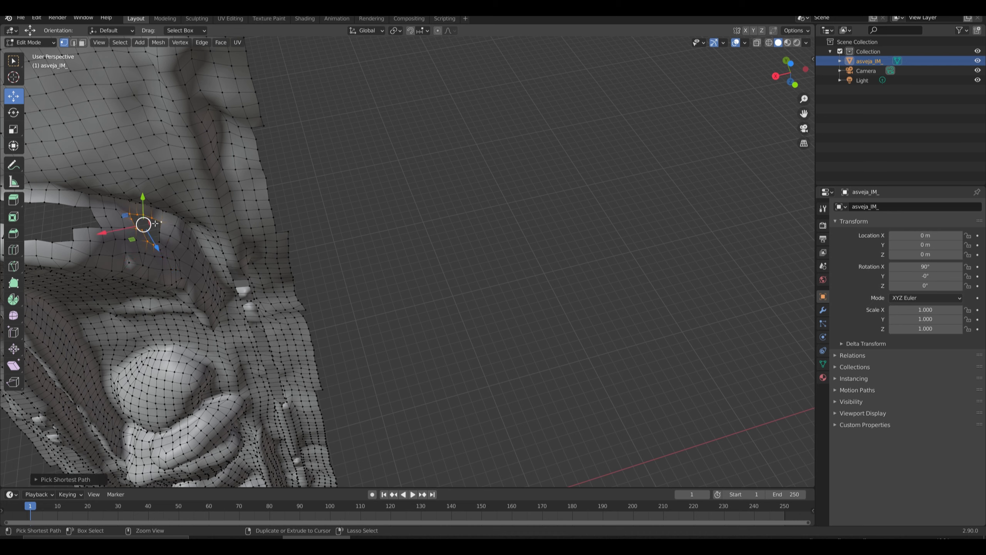
{"action": "left_click", "coordinate": [161, 236], "text": "ctrl"}
{"action": "left_click", "coordinate": [161, 245], "text": "ctrl"}
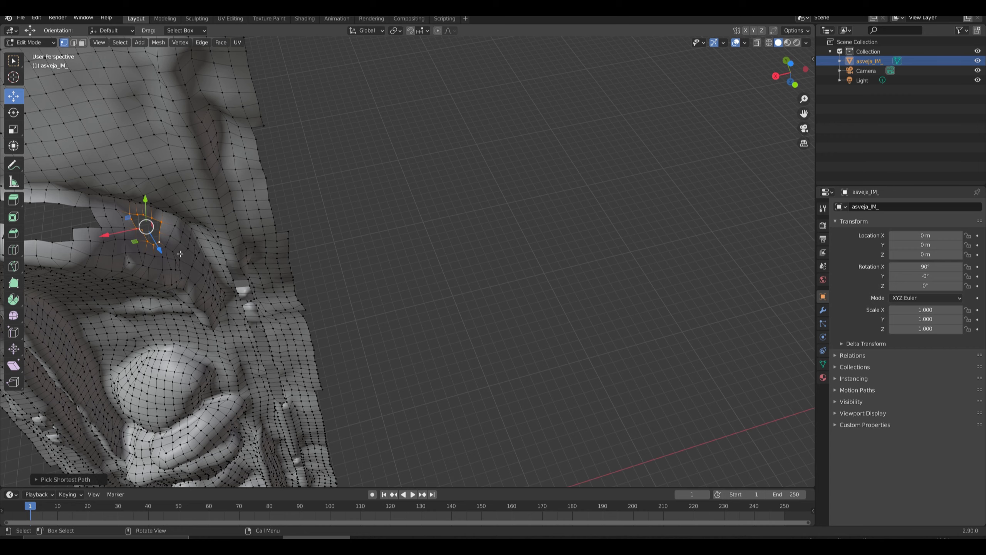
{"action": "key", "text": "f"}
Bridge the elongated hole with a quad from rim to rim, and fill the smaller opening beside the bridge with one face.
{"action": "middle_click_drag", "start_coordinate": [131, 282], "coordinate": [147, 284]}
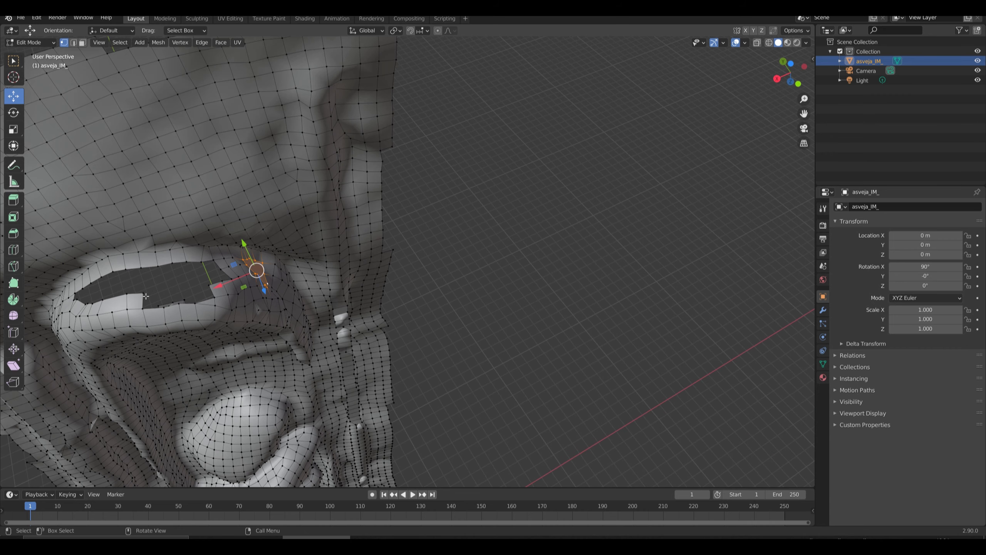
{"action": "left_click", "coordinate": [146, 296]}
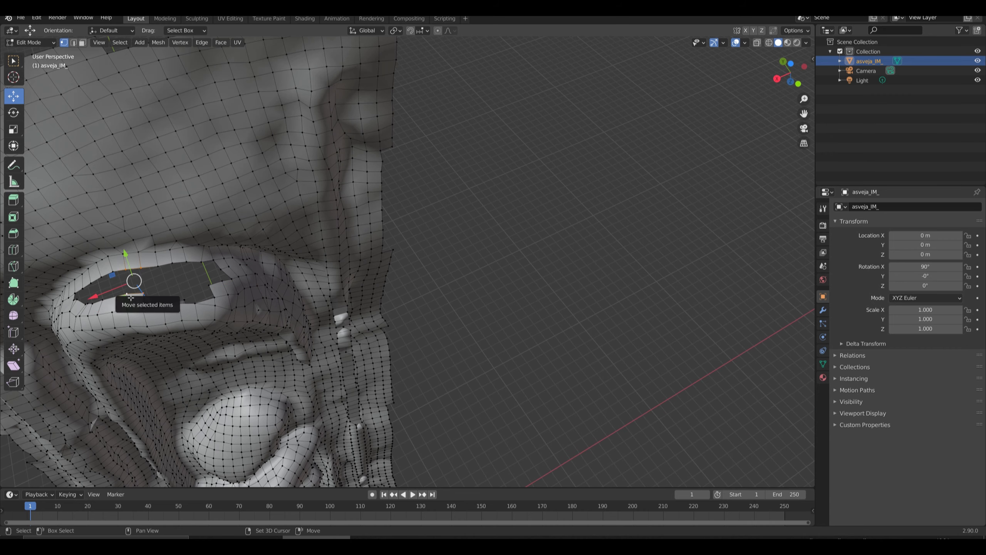
{"action": "key", "text": "f"}
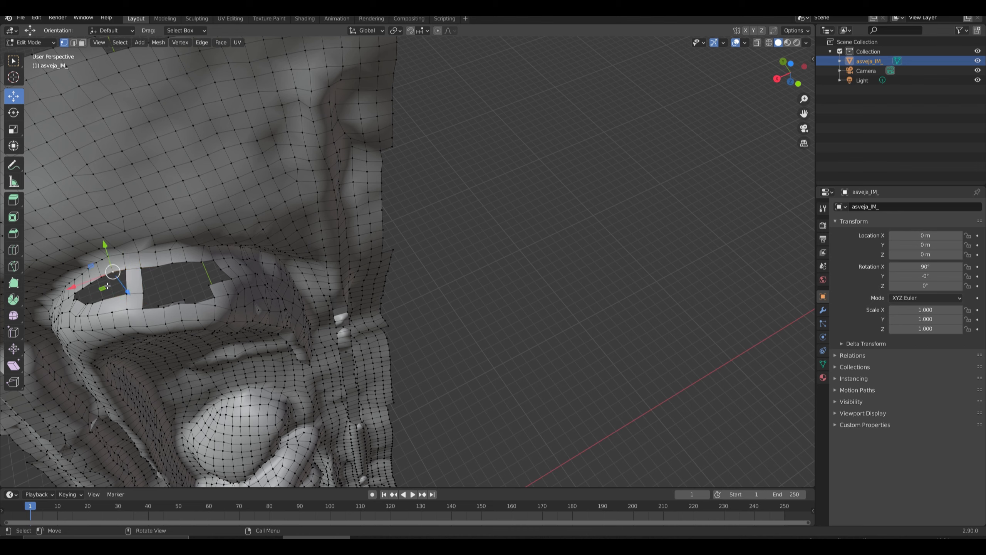
{"action": "left_click", "coordinate": [103, 279], "text": "ctrl"}
{"action": "left_click", "coordinate": [94, 305], "text": "ctrl"}
{"action": "left_click", "coordinate": [83, 293], "text": "ctrl"}
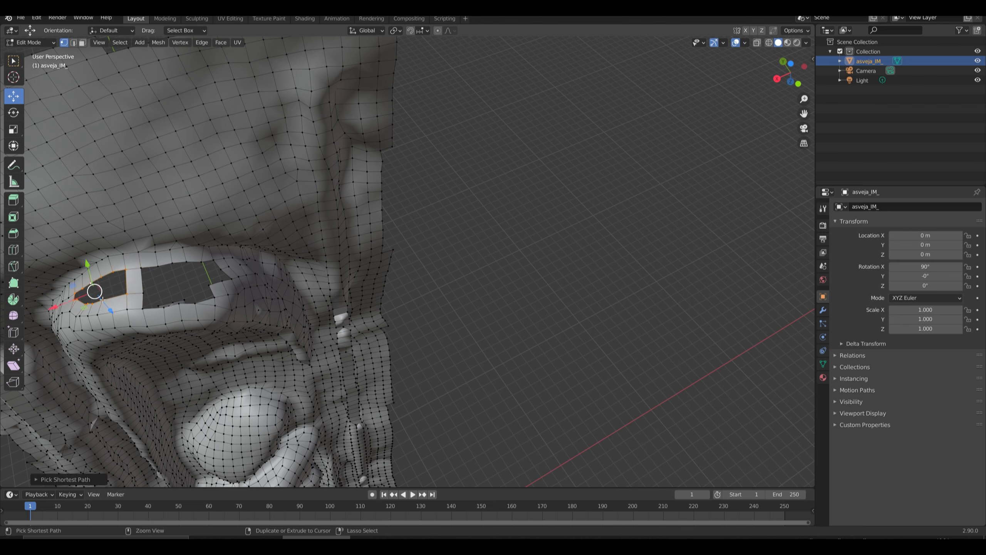
{"action": "key", "text": "f"}
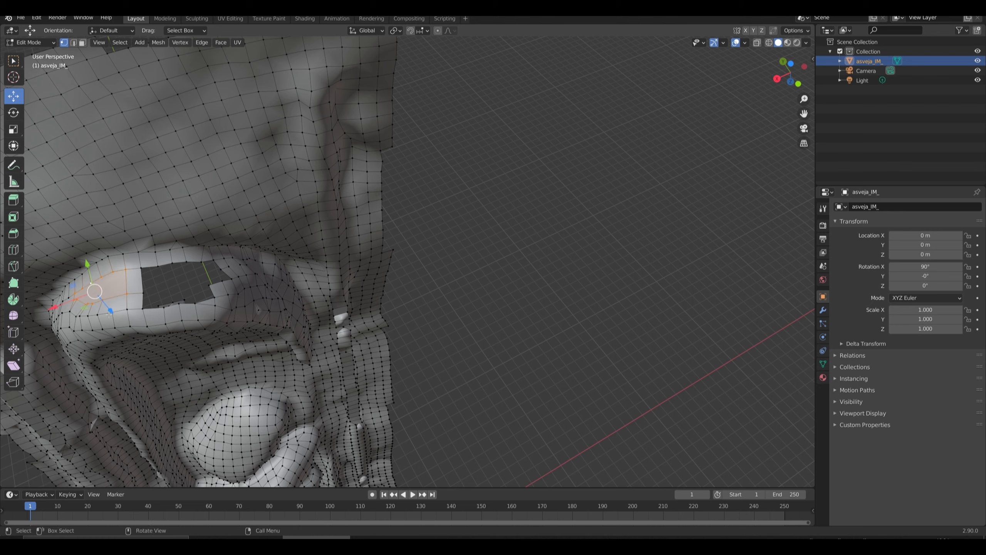
Select the whole boundary of the larger opening on the other side of the bridge and fill it with one face.
{"action": "left_click", "coordinate": [143, 293]}
{"action": "left_click", "coordinate": [157, 265], "text": "ctrl"}
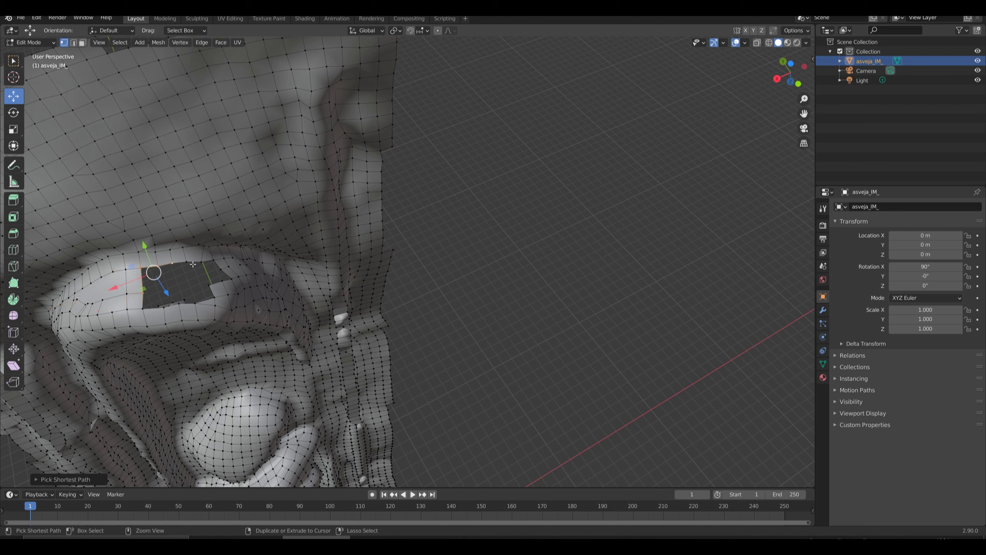
{"action": "left_click", "coordinate": [201, 263], "text": "ctrl"}
{"action": "left_click", "coordinate": [216, 262], "text": "ctrl"}
{"action": "left_click", "coordinate": [222, 286], "text": "ctrl"}
{"action": "left_click", "coordinate": [216, 298], "text": "ctrl"}
{"action": "left_click", "coordinate": [195, 305], "text": "ctrl"}
{"action": "left_click", "coordinate": [166, 310], "text": "ctrl"}
{"action": "left_click", "coordinate": [145, 309], "text": "ctrl"}
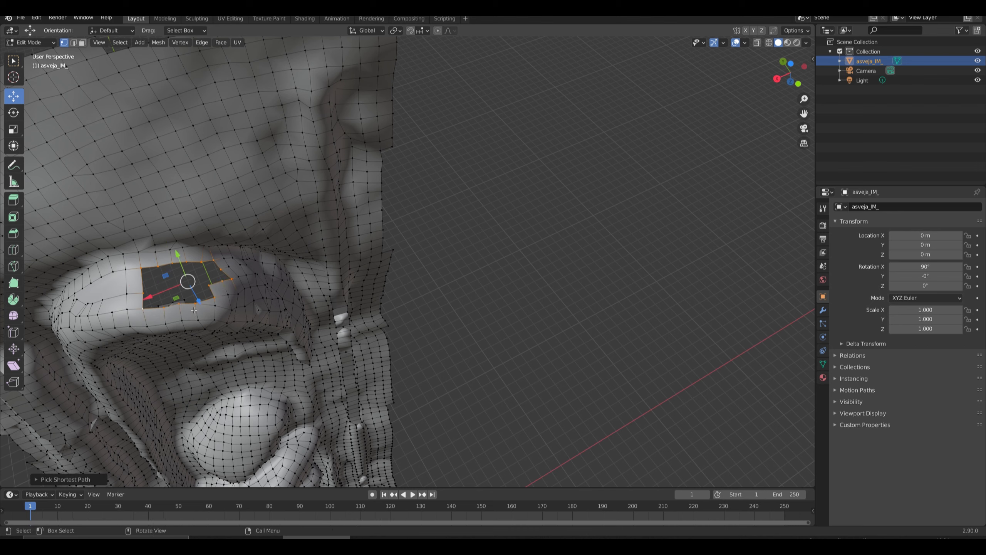
{"action": "key", "text": "f"}
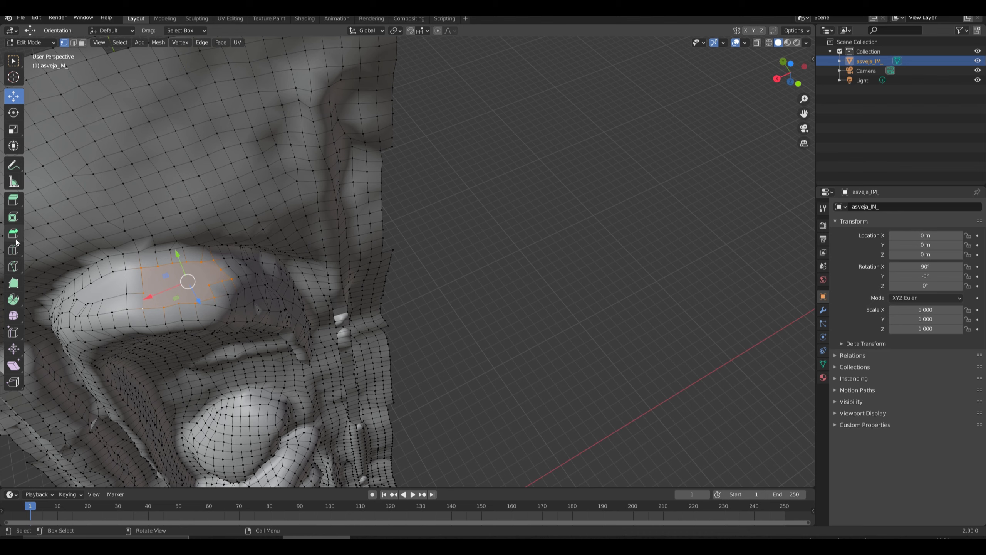
Use the Knife tool to cut the large fill face crosswise near its tapered end and lengthwise through its middle.
{"action": "left_click", "coordinate": [14, 266]}
{"action": "left_click", "coordinate": [209, 286]}
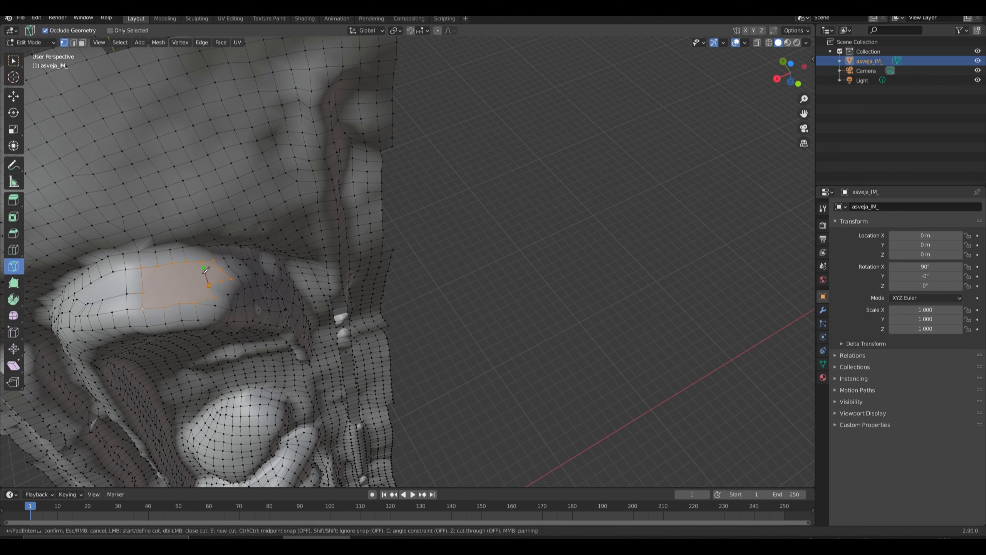
{"action": "key", "text": "Return"}
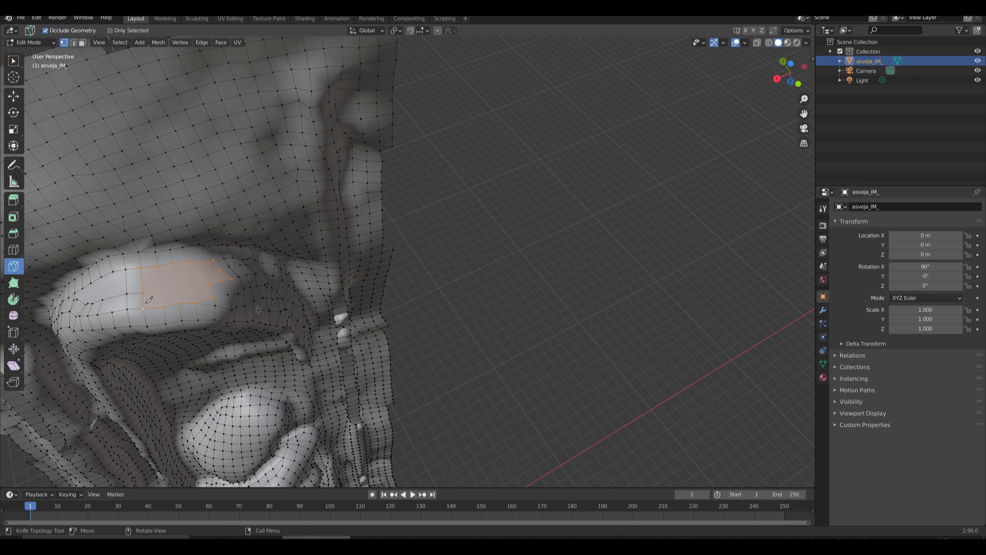
{"action": "left_click", "coordinate": [144, 292]}
{"action": "left_click", "coordinate": [209, 286]}
{"action": "key", "text": "Return"}
Knife one crosswise cut into the smaller fill patch and several through the large one, following the surrounding edges to form a quad grid.
{"action": "left_click", "coordinate": [103, 299]}
{"action": "key", "text": "Return"}
{"action": "left_click", "coordinate": [159, 270]}
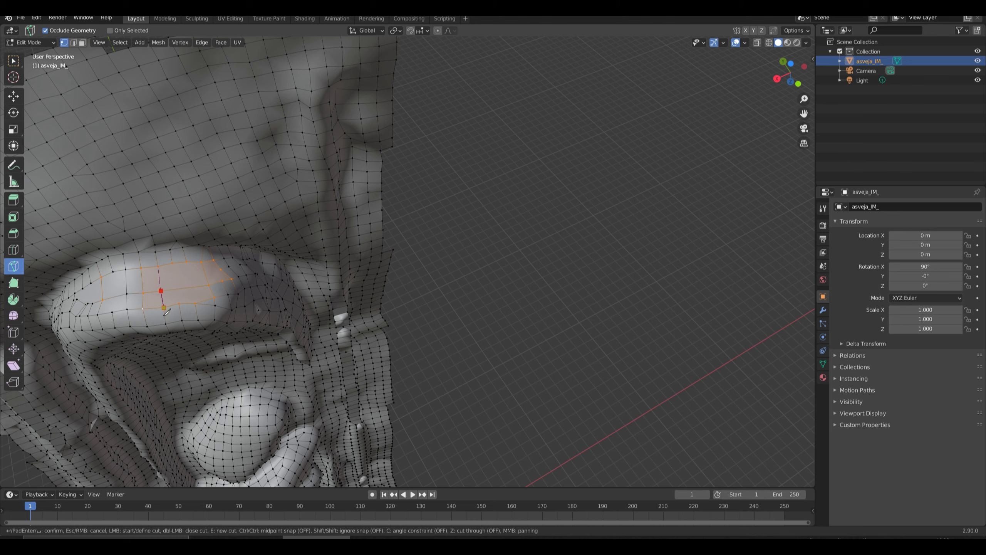
{"action": "key", "text": "Return"}
{"action": "left_click", "coordinate": [175, 266]}
{"action": "key", "text": "Escape"}
{"action": "left_click", "coordinate": [186, 262]}
{"action": "key", "text": "Return"}
{"action": "left_click", "coordinate": [222, 271]}
{"action": "key", "text": "Return"}
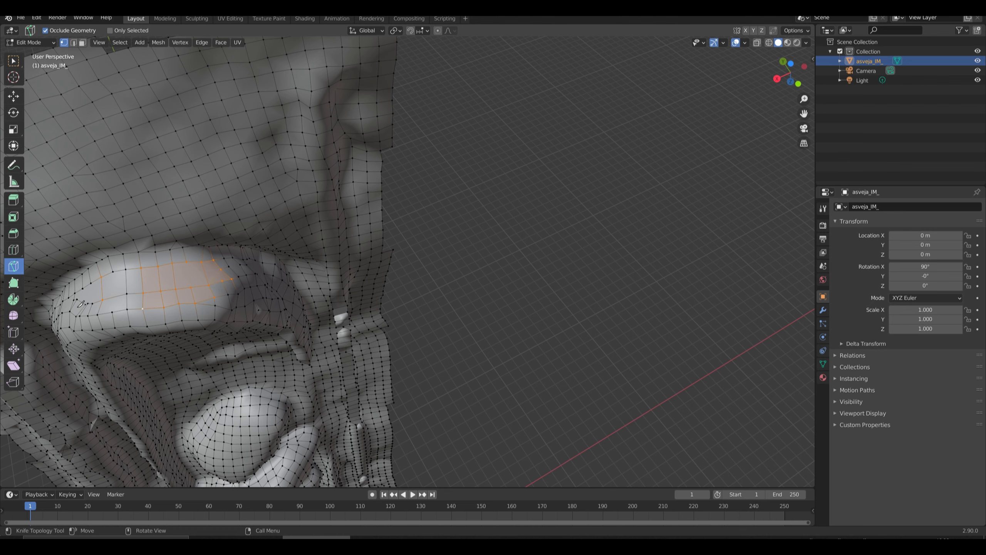
Divide the smaller fill patch with further knife cuts between matching vertices on its opposite rims.
{"action": "left_click", "coordinate": [83, 289]}
{"action": "left_click", "coordinate": [77, 299]}
{"action": "key", "text": "Return"}
{"action": "left_click", "coordinate": [88, 304]}
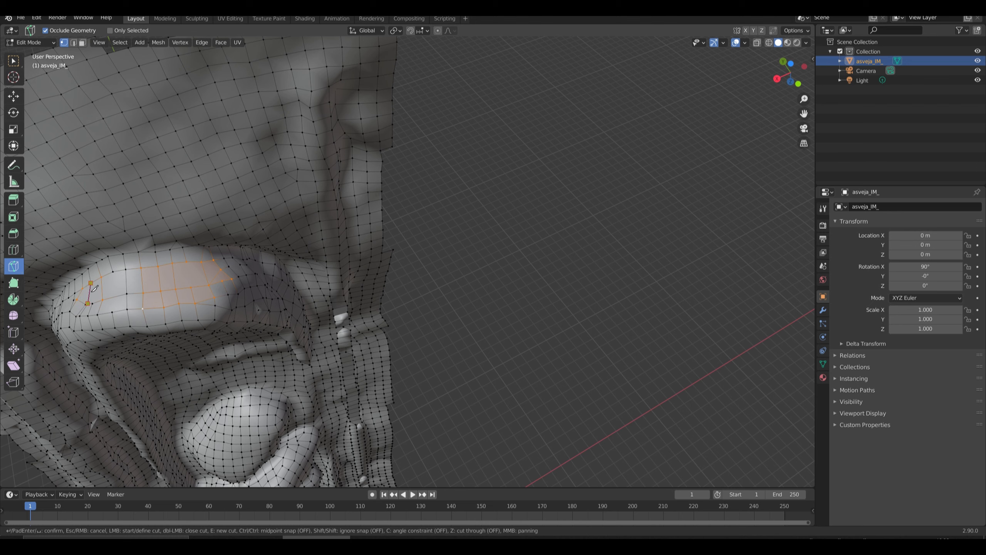
{"action": "left_click", "coordinate": [91, 283]}
{"action": "key", "text": "Return"}
{"action": "left_click", "coordinate": [113, 272]}
{"action": "left_click", "coordinate": [112, 313]}
{"action": "key", "text": "Return"}
Return to the Move tool, clear the selection, and examine the whole relief mesh from end to end for remaining holes.
{"action": "middle_click_drag", "start_coordinate": [387, 348], "coordinate": [395, 312]}
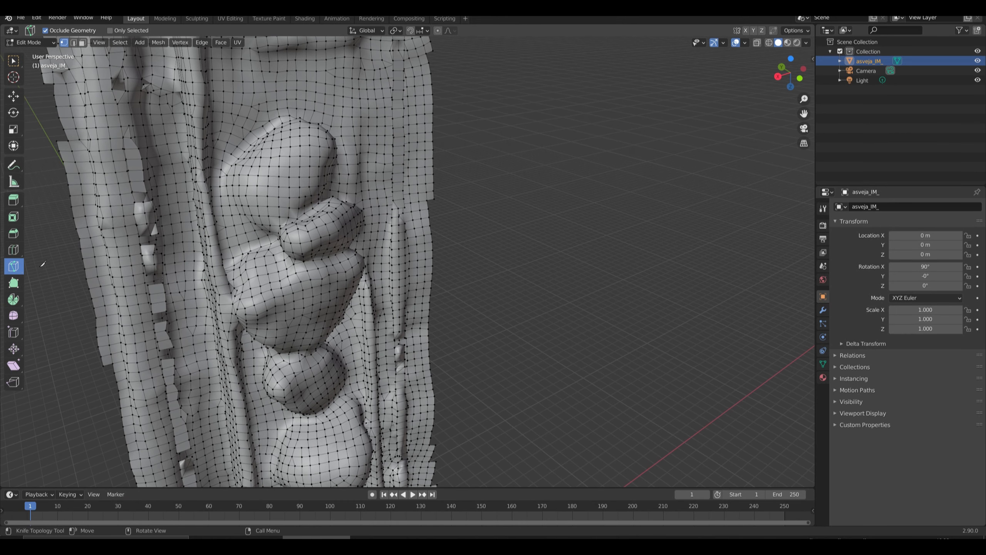
{"action": "scroll", "coordinate": [52, 266], "scroll_direction": "down", "scroll_amount": 6}
{"action": "scroll", "coordinate": [121, 290], "scroll_direction": "up", "scroll_amount": 2}
{"action": "scroll", "coordinate": [123, 275], "scroll_direction": "down", "scroll_amount": 4}
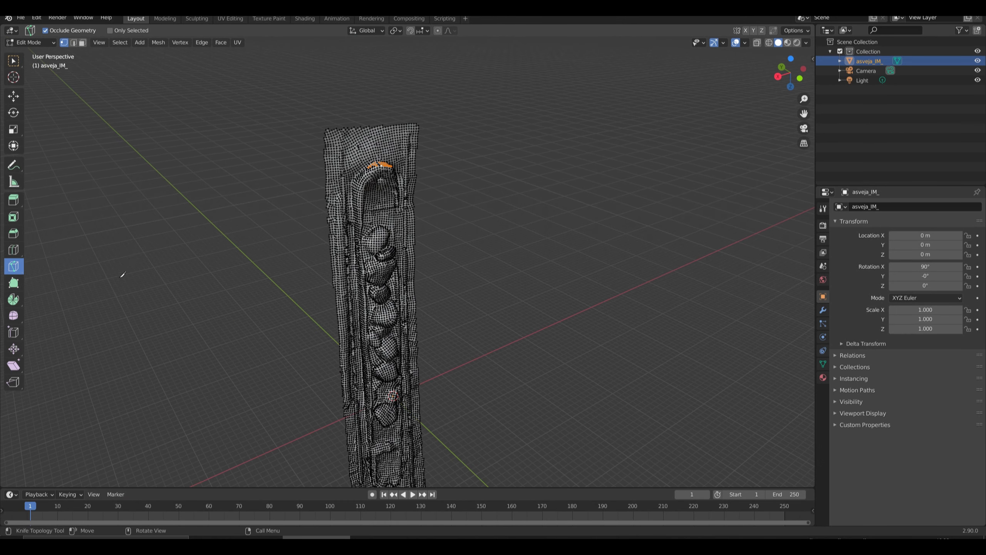
{"action": "left_click", "coordinate": [14, 96]}
{"action": "left_click", "coordinate": [223, 199]}
{"action": "middle_click_drag", "start_coordinate": [250, 253], "coordinate": [225, 278]}
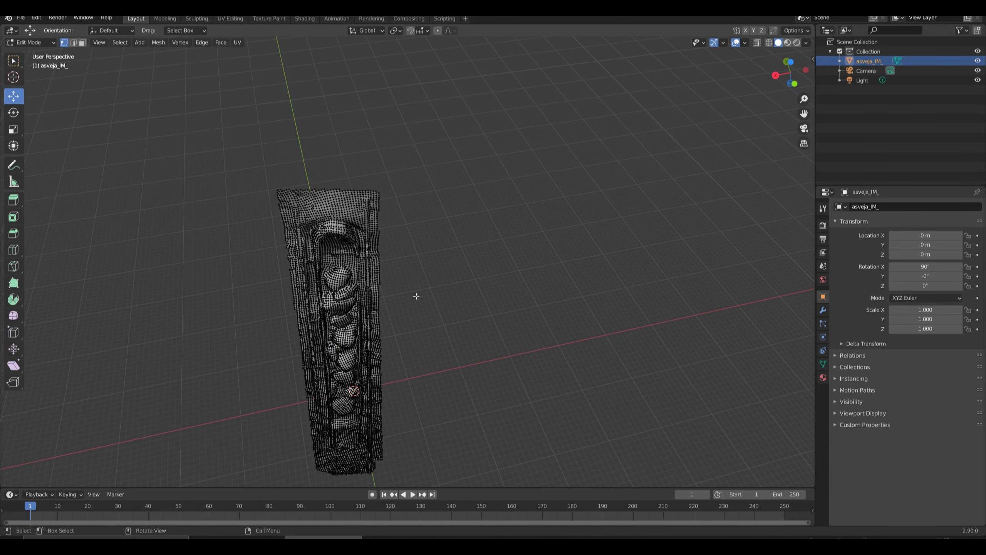
{"action": "middle_click_drag", "start_coordinate": [417, 296], "coordinate": [366, 387]}
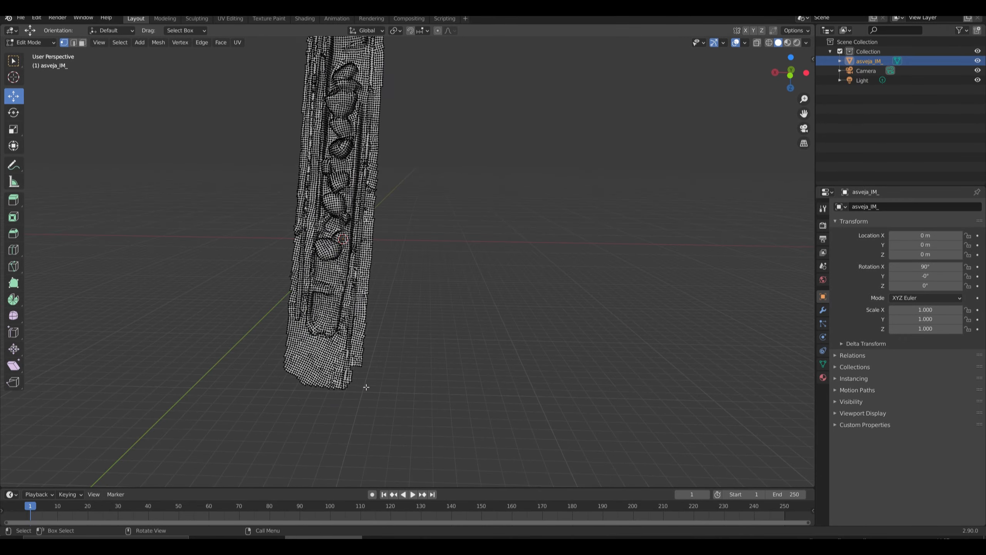
Examine the narrow end of the relief mesh and the long side groove for torn or distorted faces.
{"action": "scroll", "coordinate": [366, 387], "scroll_direction": "up", "scroll_amount": 8}
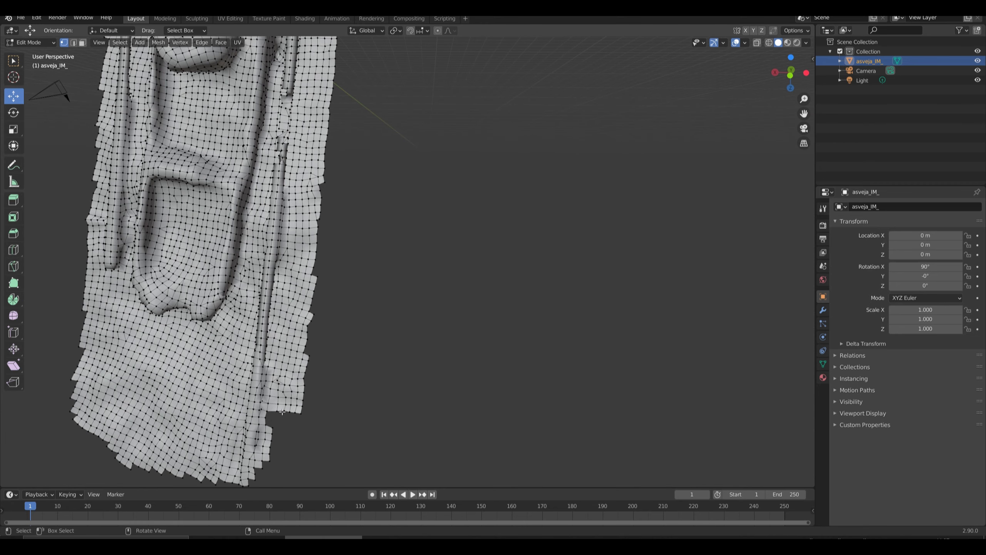
{"action": "left_click", "coordinate": [314, 315]}
{"action": "left_click_drag", "start_coordinate": [295, 317], "coordinate": [270, 356]}
{"action": "left_click", "coordinate": [313, 360]}
{"action": "left_click", "coordinate": [334, 343]}
{"action": "mouse_move", "coordinate": [250, 345]}
{"action": "middle_mouse_down"}
{"action": "mouse_move", "coordinate": [335, 345]}
{"action": "mouse_move", "coordinate": [290, 323]}
{"action": "mouse_move", "coordinate": [269, 373]}
{"action": "mouse_move", "coordinate": [256, 350]}
{"action": "middle_mouse_up"}
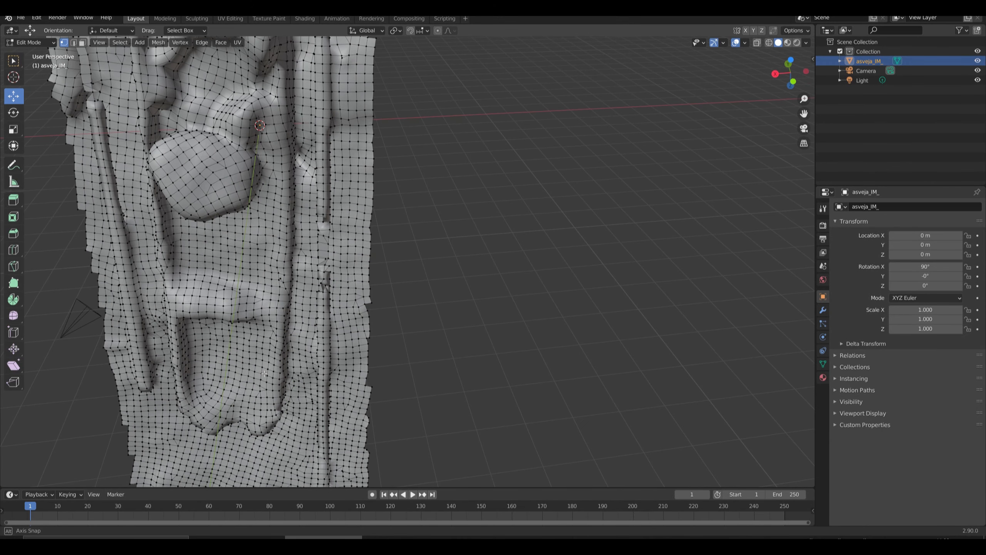
{"action": "scroll", "coordinate": [236, 311], "scroll_direction": "up", "scroll_amount": 5}
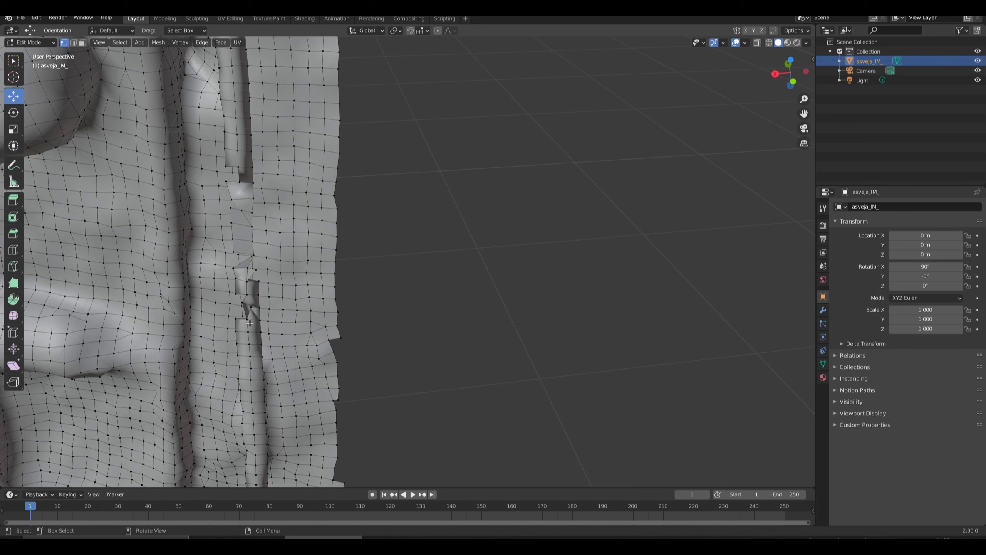
Select the vertex at the pinched break in the side groove and move it to reshape the surrounding faces.
{"action": "left_click", "coordinate": [250, 323]}
{"action": "middle_click_drag", "start_coordinate": [219, 364], "coordinate": [278, 338], "text": "shift"}
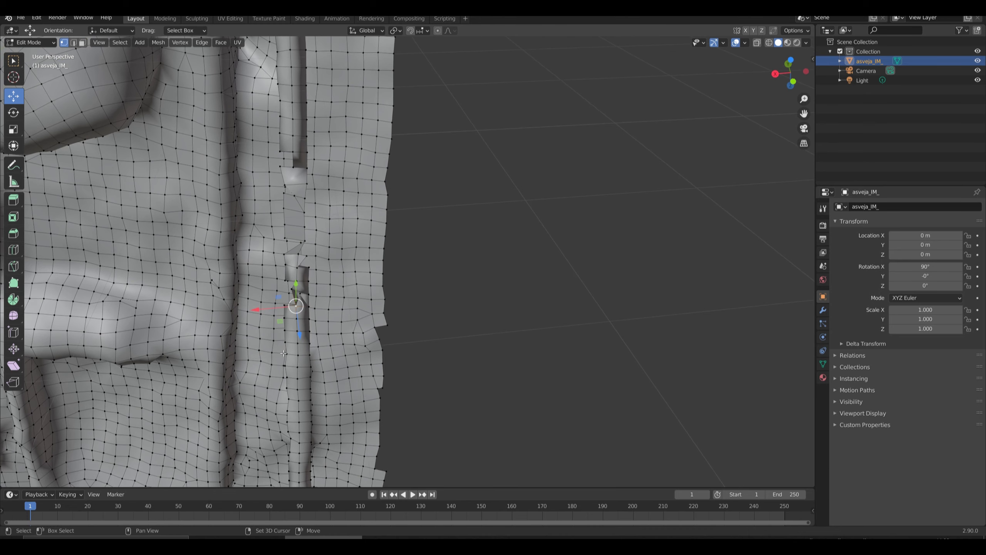
{"action": "left_click_drag", "start_coordinate": [267, 347], "coordinate": [305, 362], "text": "shift"}
{"action": "middle_click_drag", "start_coordinate": [279, 348], "coordinate": [307, 350]}
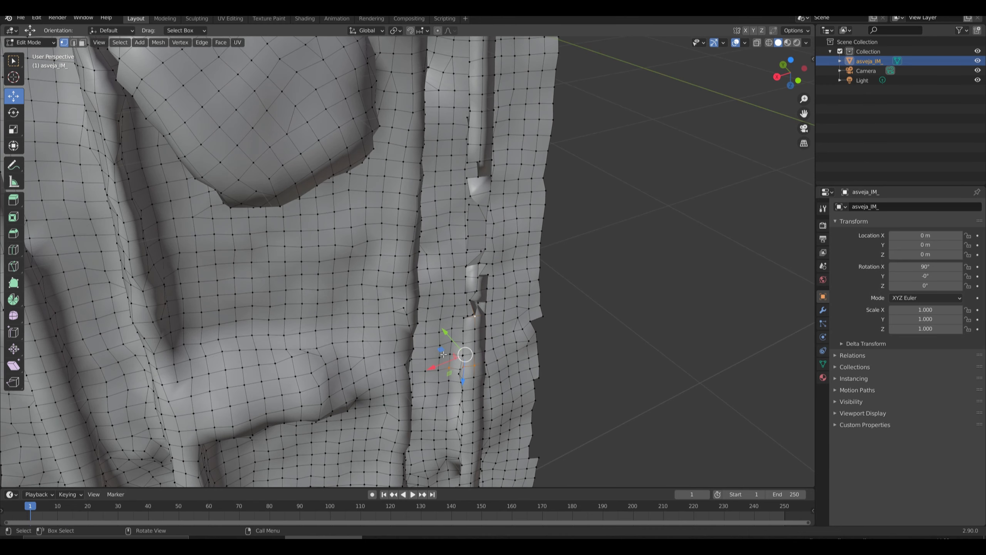
{"action": "scroll", "coordinate": [483, 382], "scroll_direction": "up", "scroll_amount": 2}
{"action": "left_click", "coordinate": [512, 346]}
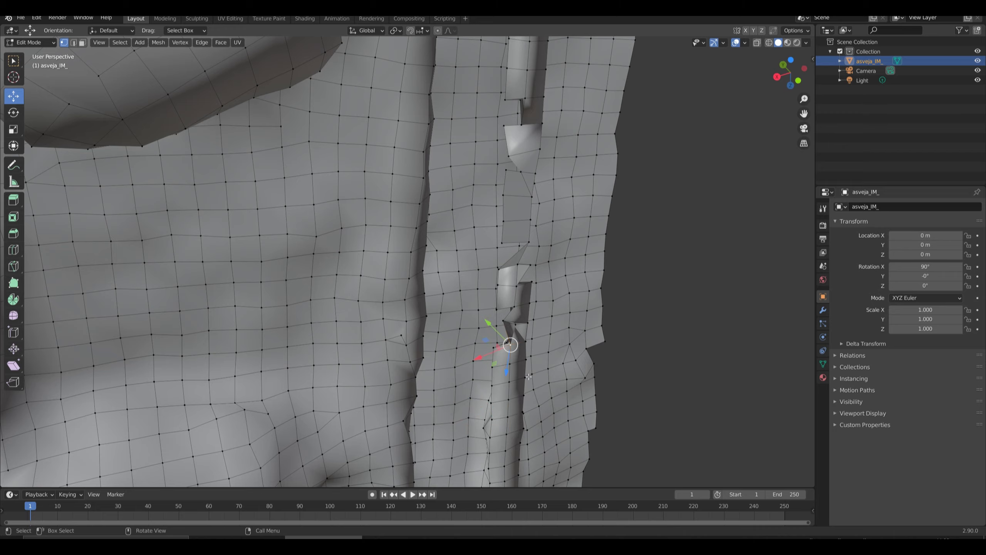
{"action": "middle_click_drag", "start_coordinate": [513, 348], "coordinate": [524, 379]}
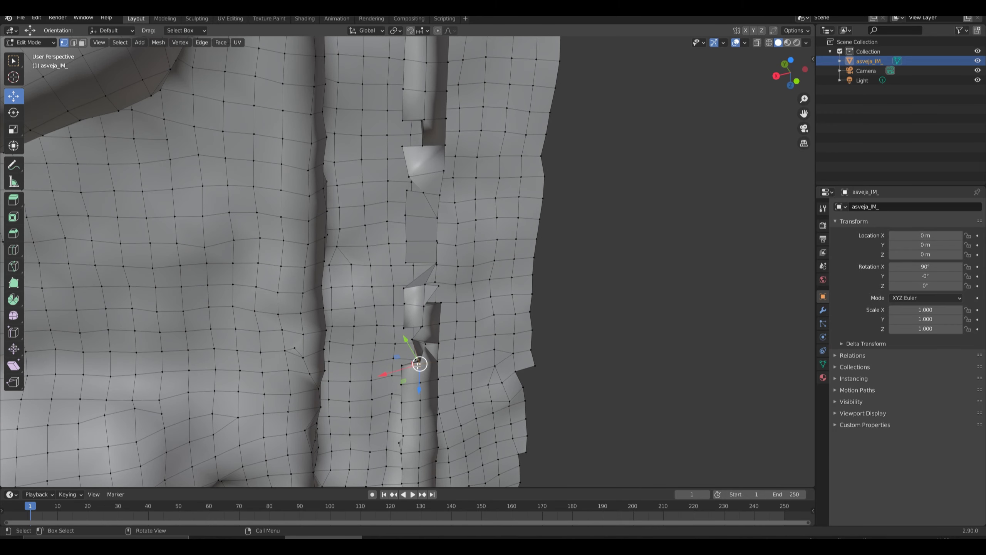
{"action": "mouse_move", "coordinate": [401, 361]}
{"action": "left_mouse_down"}
{"action": "mouse_move", "coordinate": [387, 352]}
{"action": "mouse_move", "coordinate": [395, 352]}
{"action": "left_mouse_up"}
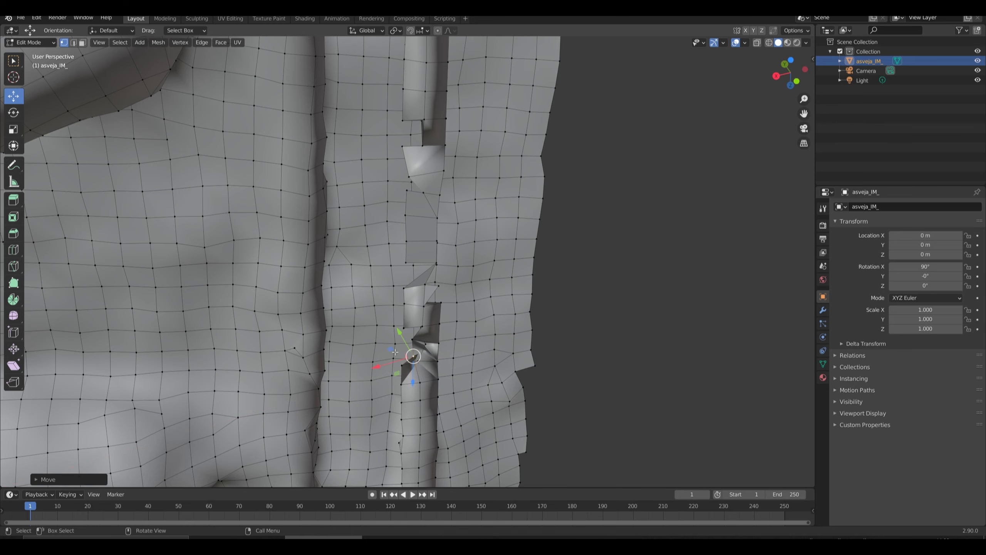
Move the same groove vertex again in another plane to even out the faces bridging the break.
{"action": "middle_click_drag", "start_coordinate": [393, 371], "coordinate": [183, 260]}
{"action": "scroll", "coordinate": [94, 266], "scroll_direction": "up", "scroll_amount": 2}
{"action": "scroll", "coordinate": [205, 291], "scroll_direction": "up", "scroll_amount": 2}
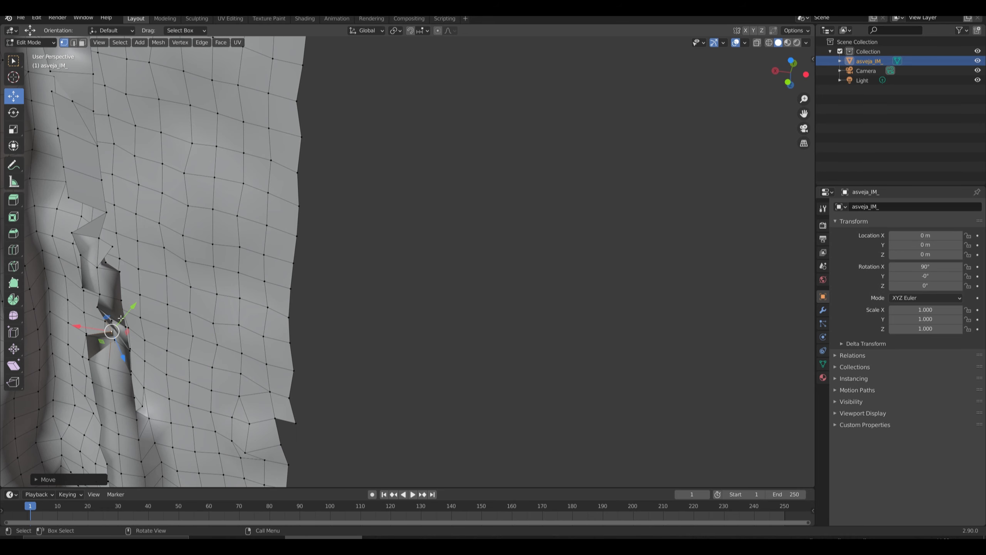
{"action": "left_click_drag", "start_coordinate": [121, 319], "coordinate": [100, 281]}
{"action": "middle_click_drag", "start_coordinate": [101, 281], "coordinate": [142, 285]}
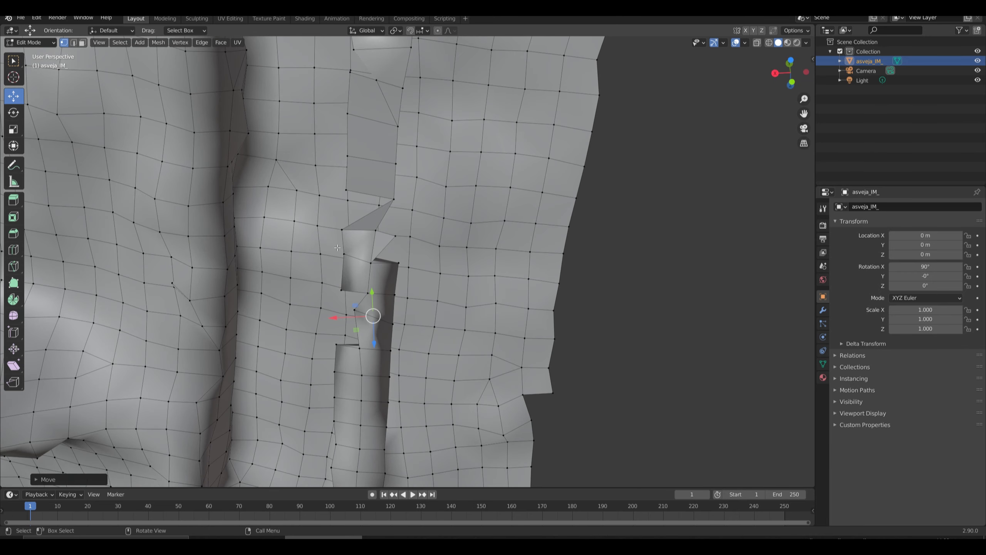
Move the stray vertex in the flat patch farther up the groove toward the patch's inner rim.
{"action": "left_click", "coordinate": [396, 200]}
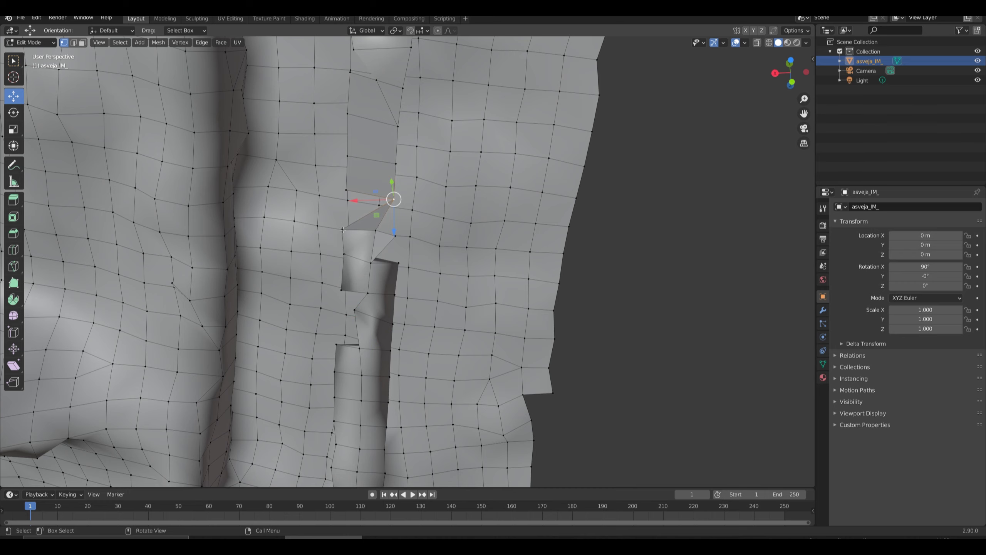
{"action": "middle_click_drag", "start_coordinate": [343, 230], "coordinate": [420, 292]}
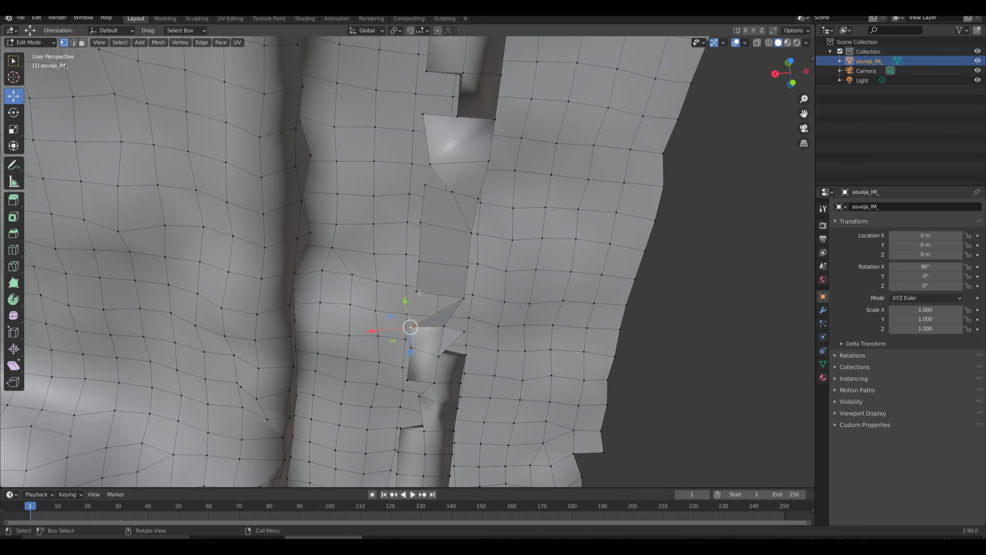
{"action": "left_click", "coordinate": [453, 193]}
{"action": "left_click_drag", "start_coordinate": [434, 207], "coordinate": [411, 191]}
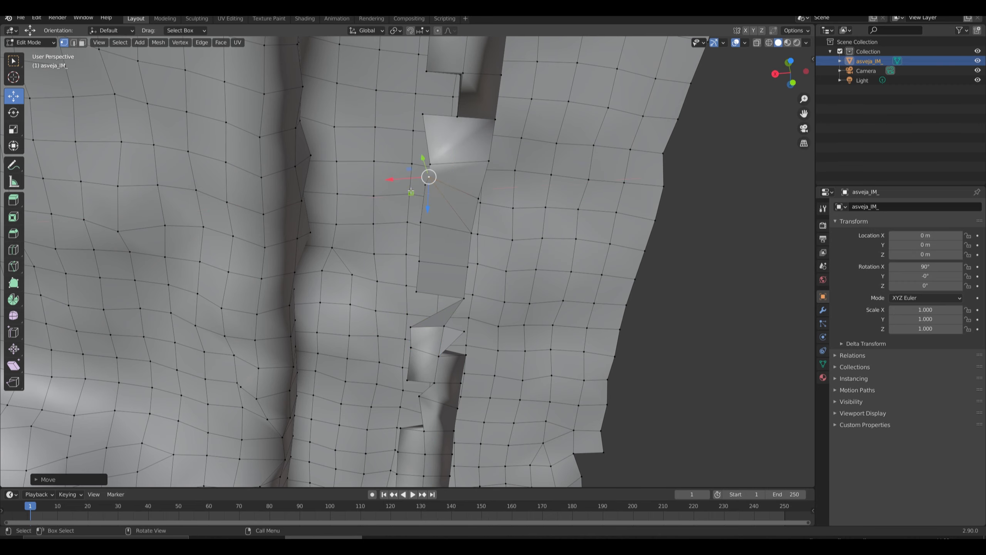
{"action": "middle_click_drag", "start_coordinate": [411, 191], "coordinate": [479, 314]}
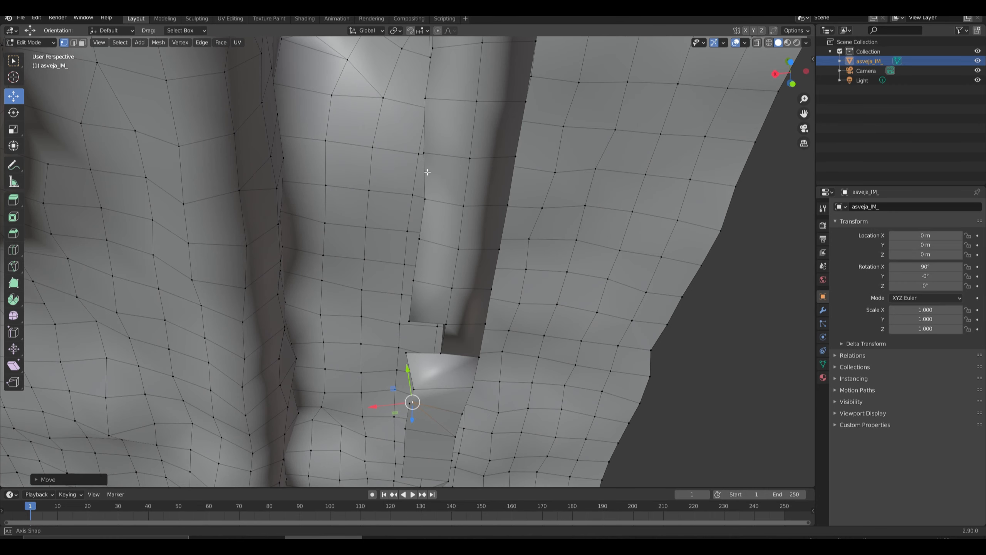
Nudge the corner vertex at the broken end of the ridge just above the flat patch.
{"action": "left_click", "coordinate": [445, 324]}
{"action": "left_click", "coordinate": [441, 354]}
{"action": "mouse_move", "coordinate": [422, 342]}
{"action": "left_mouse_down"}
{"action": "mouse_move", "coordinate": [433, 337]}
{"action": "mouse_move", "coordinate": [425, 342]}
{"action": "left_mouse_up"}
{"action": "scroll", "coordinate": [434, 345], "scroll_direction": "down", "scroll_amount": 3}
{"action": "middle_click_drag", "start_coordinate": [435, 345], "coordinate": [416, 278]}
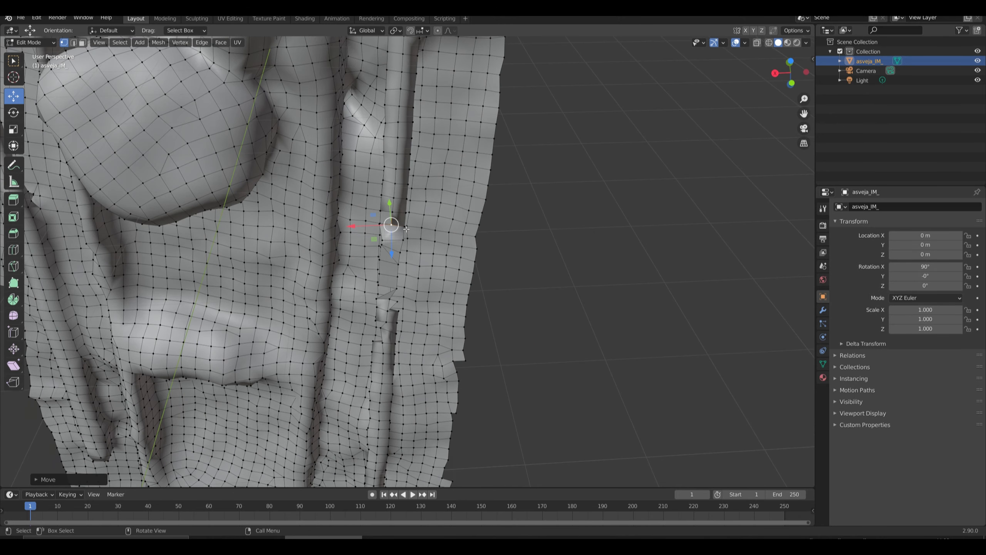
Select the entire mesh, recalculate its face normals, and clear the selection.
{"action": "scroll", "coordinate": [415, 278], "scroll_direction": "up", "scroll_amount": 2}
{"action": "middle_click_drag", "start_coordinate": [384, 212], "coordinate": [249, 74]}
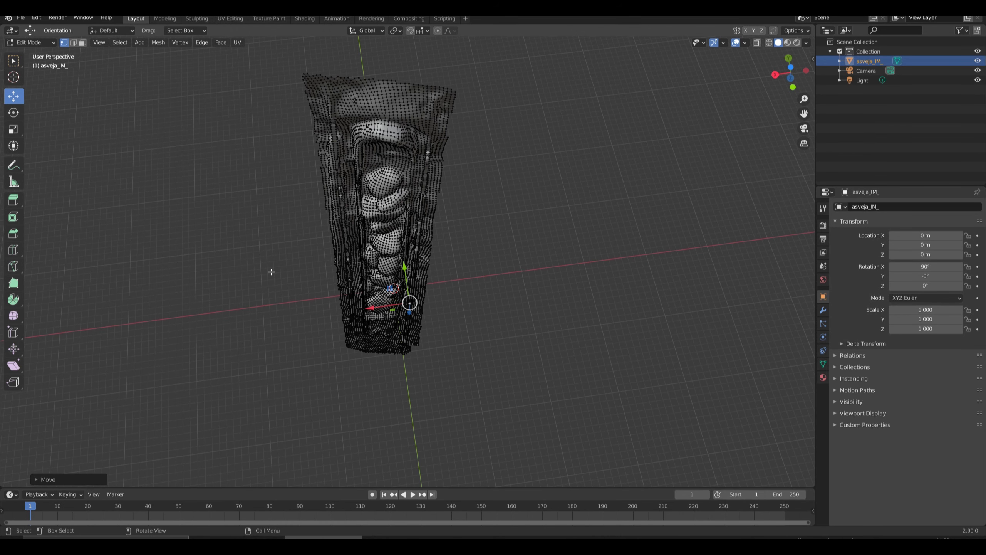
{"action": "middle_click", "coordinate": [272, 230]}
{"action": "key", "text": "a"}
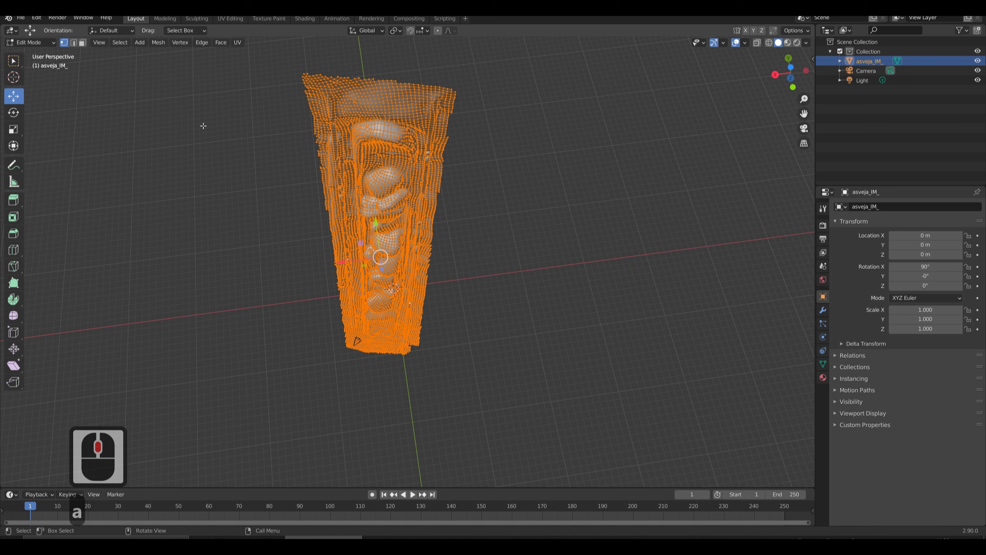
{"action": "left_click", "coordinate": [158, 43]}
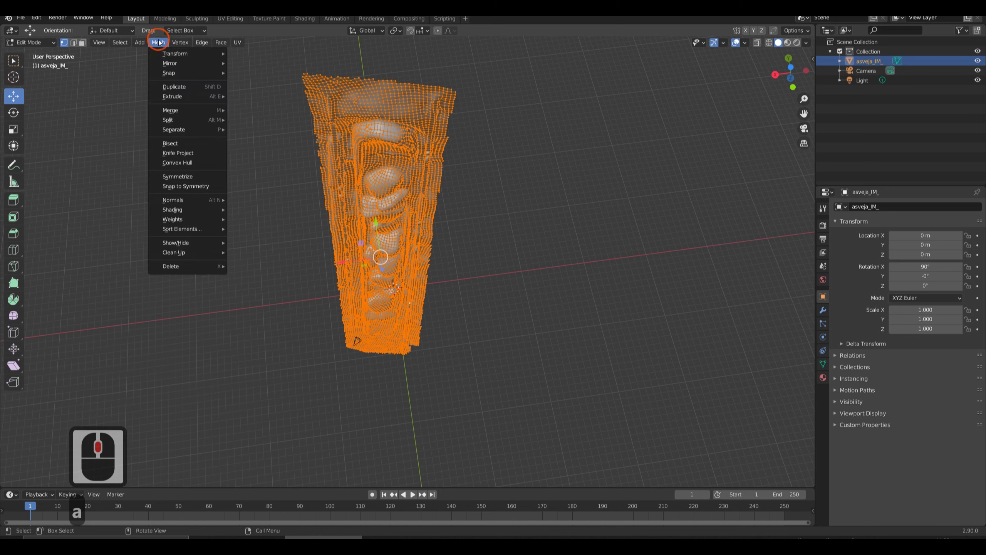
{"action": "mouse_move", "coordinate": [180, 42]}
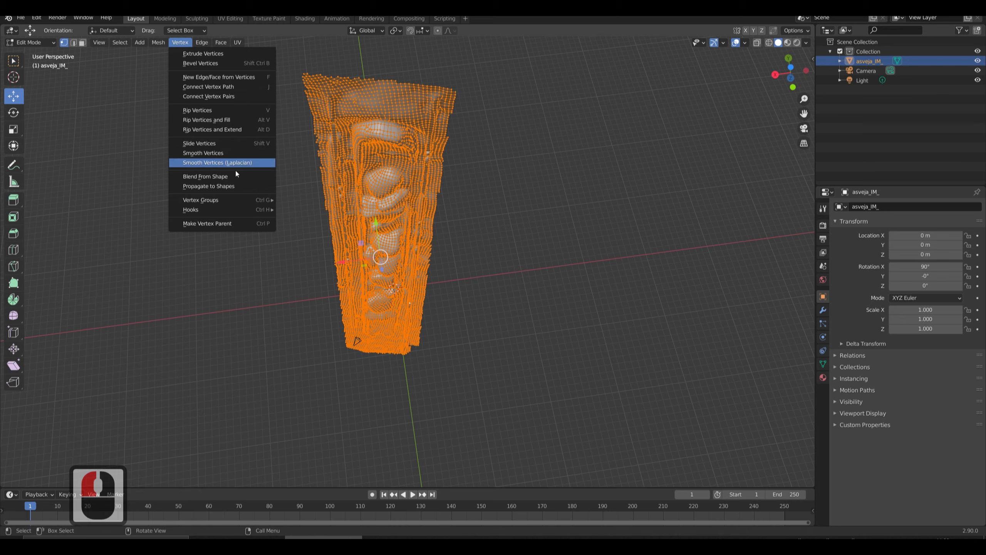
{"action": "left_click", "coordinate": [202, 43]}
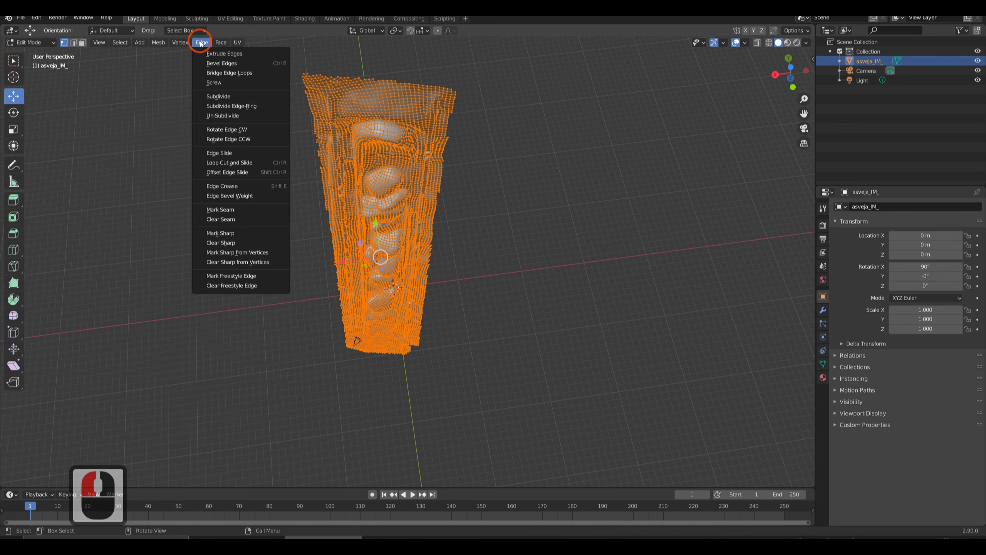
{"action": "mouse_move", "coordinate": [160, 43]}
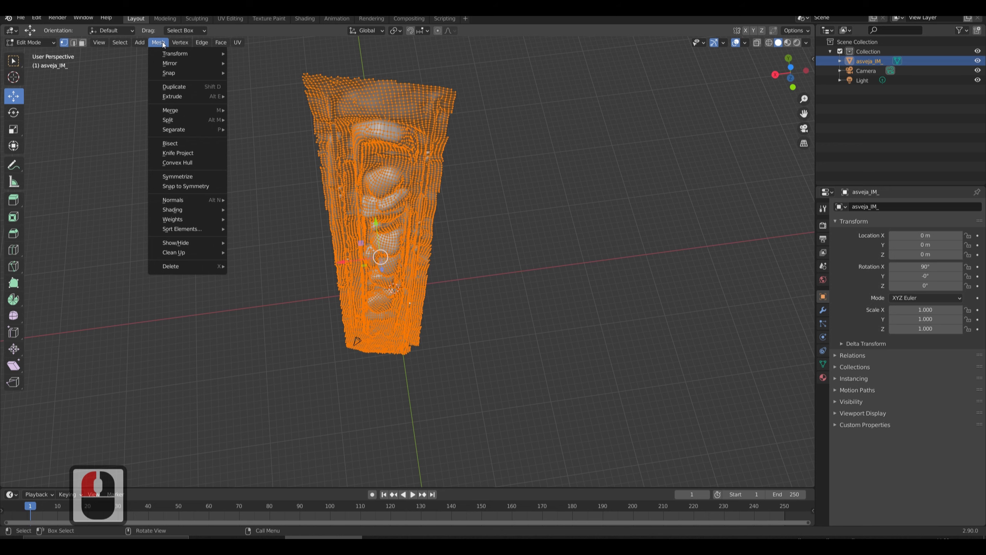
{"action": "mouse_move", "coordinate": [216, 201]}
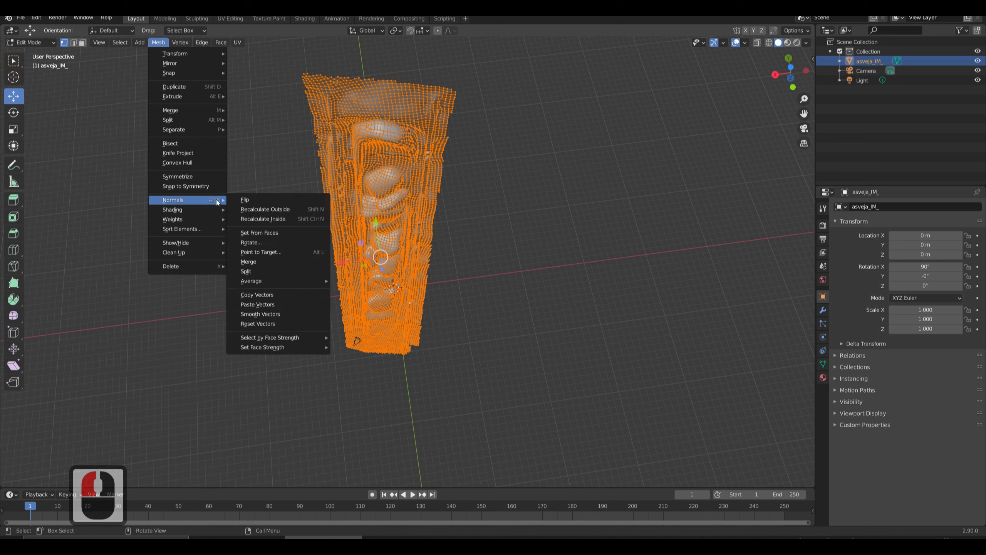
{"action": "left_click", "coordinate": [291, 216]}
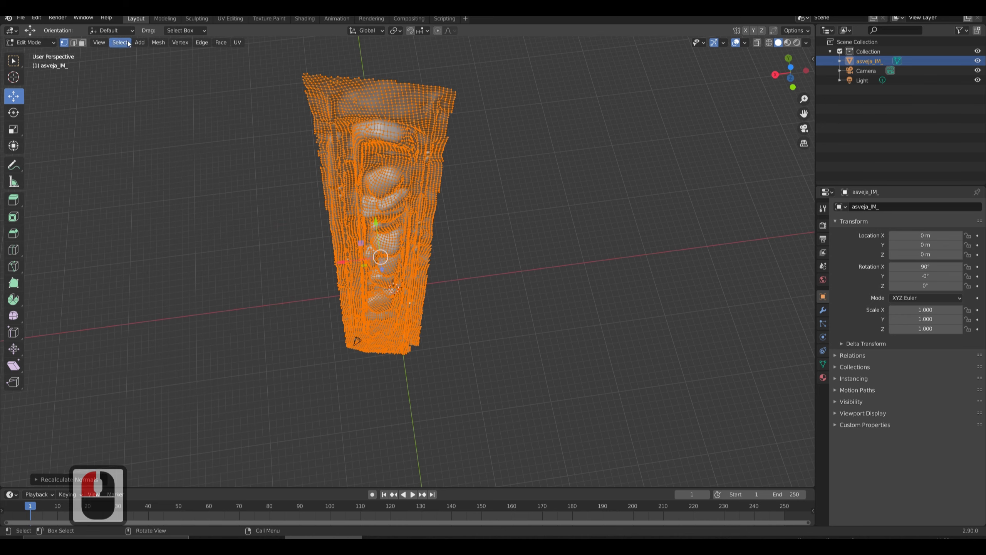
{"action": "left_click", "coordinate": [158, 42]}
{"action": "mouse_move", "coordinate": [199, 198]}
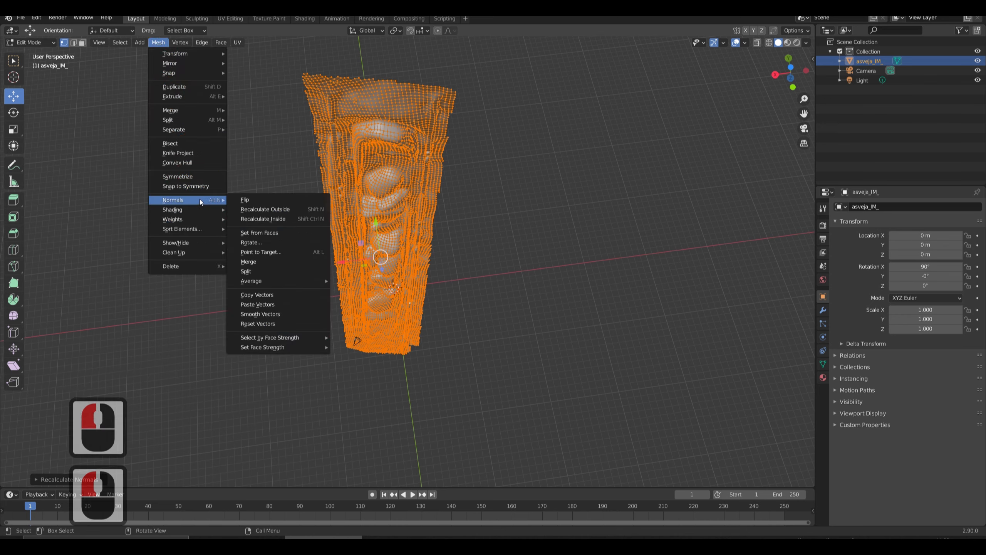
{"action": "left_click", "coordinate": [279, 220]}
{"action": "left_click", "coordinate": [283, 252]}
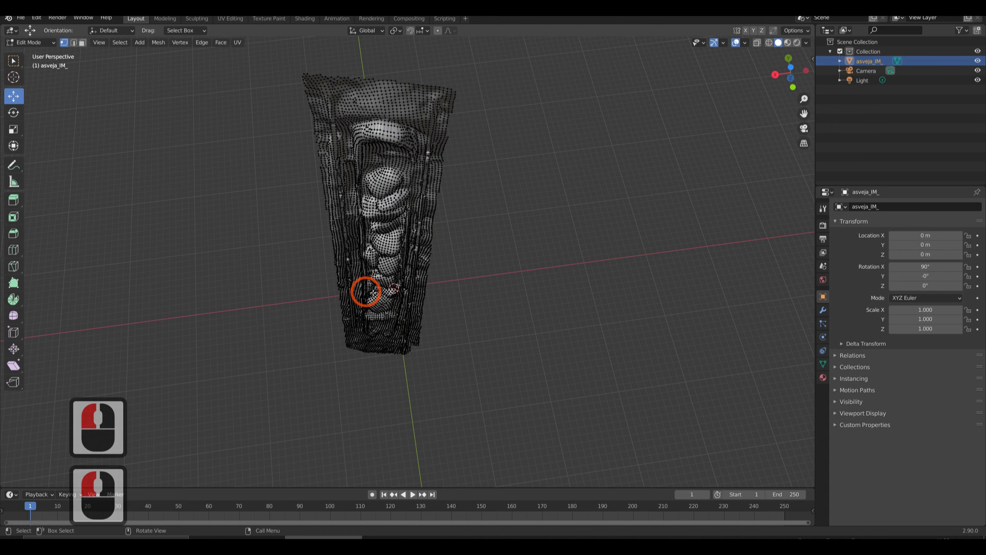
Examine the repaired relief mesh along its full length for remaining surface defects.
{"action": "middle_click_drag", "start_coordinate": [365, 290], "coordinate": [212, 205]}
{"action": "middle_click_drag", "start_coordinate": [362, 220], "coordinate": [370, 136]}
{"action": "scroll", "coordinate": [370, 136], "scroll_direction": "up", "scroll_amount": 3}
{"action": "left_click", "coordinate": [234, 187]}
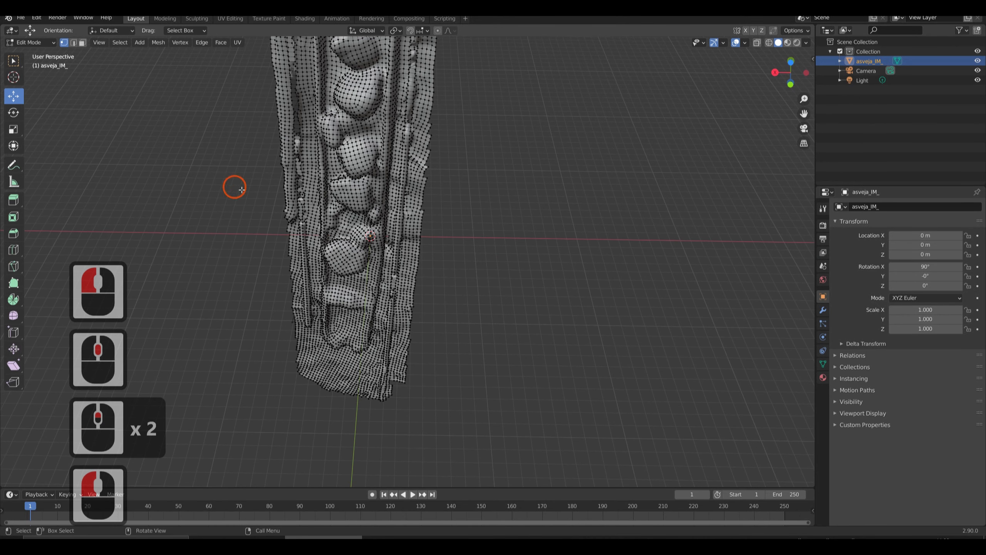
{"action": "middle_click_drag", "start_coordinate": [275, 182], "coordinate": [239, 326], "text": "shift"}
{"action": "scroll", "coordinate": [320, 314], "scroll_direction": "up", "scroll_amount": 1, "text": "shift"}
{"action": "middle_click_drag", "start_coordinate": [319, 314], "coordinate": [352, 314], "text": "shift"}
{"action": "left_click_drag", "start_coordinate": [445, 323], "coordinate": [424, 325]}
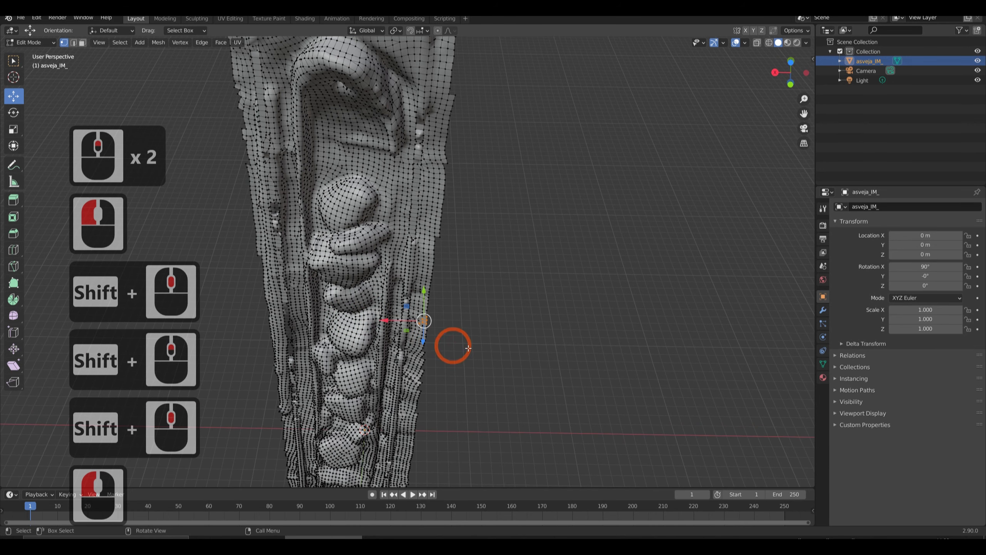
{"action": "left_click", "coordinate": [452, 328], "text": "shift"}
{"action": "left_click", "coordinate": [461, 333]}
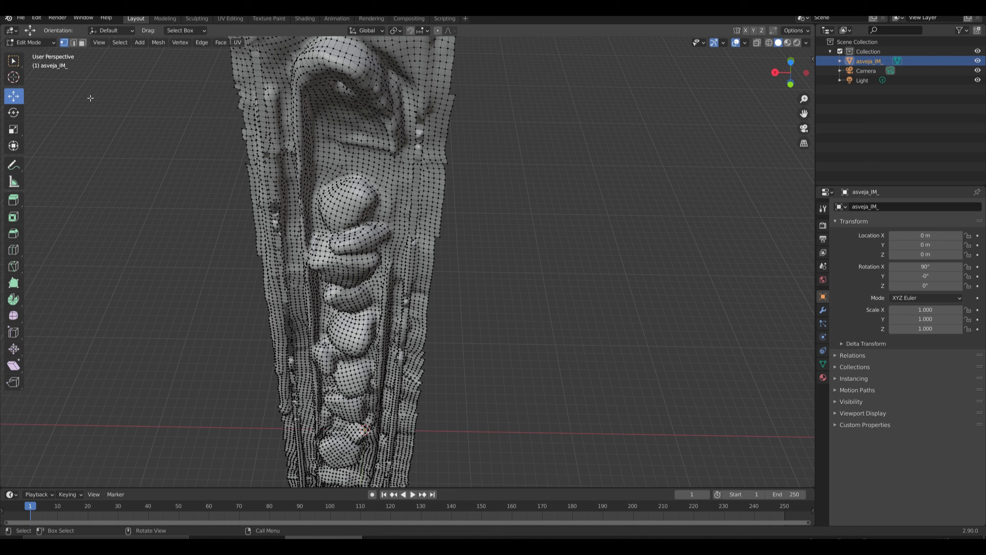
Switch to face selection and select the band of faces across the mesh's wide end.
{"action": "left_click", "coordinate": [73, 42]}
{"action": "left_click", "coordinate": [83, 42]}
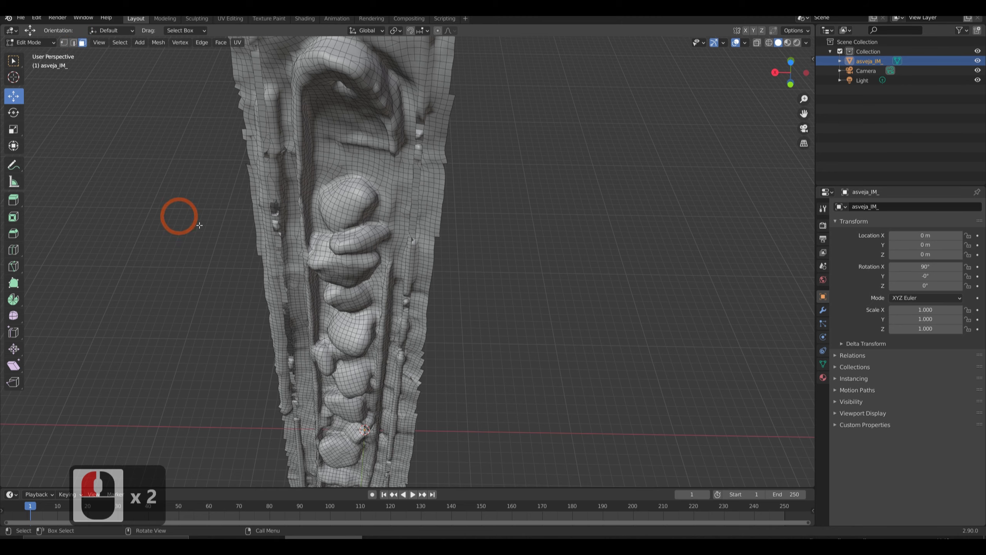
{"action": "middle_click_drag", "start_coordinate": [239, 233], "coordinate": [215, 231]}
{"action": "left_click_drag", "start_coordinate": [188, 103], "coordinate": [599, 226]}
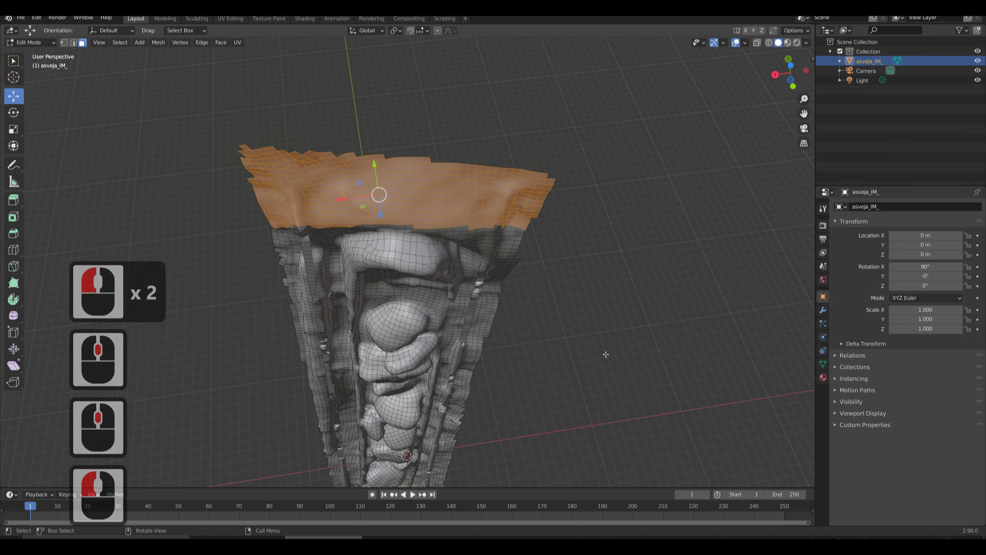
{"action": "middle_click_drag", "start_coordinate": [603, 352], "coordinate": [585, 345]}
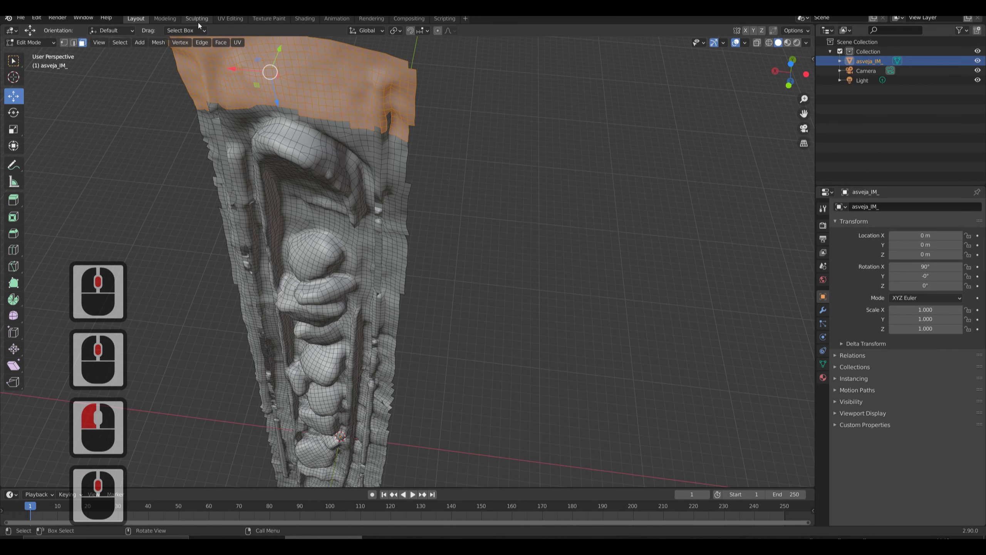
Switch to the UV Editing workspace and check the settings for a new image without creating one.
{"action": "left_click", "coordinate": [230, 18]}
{"action": "scroll", "coordinate": [568, 273], "scroll_direction": "down", "scroll_amount": 10}
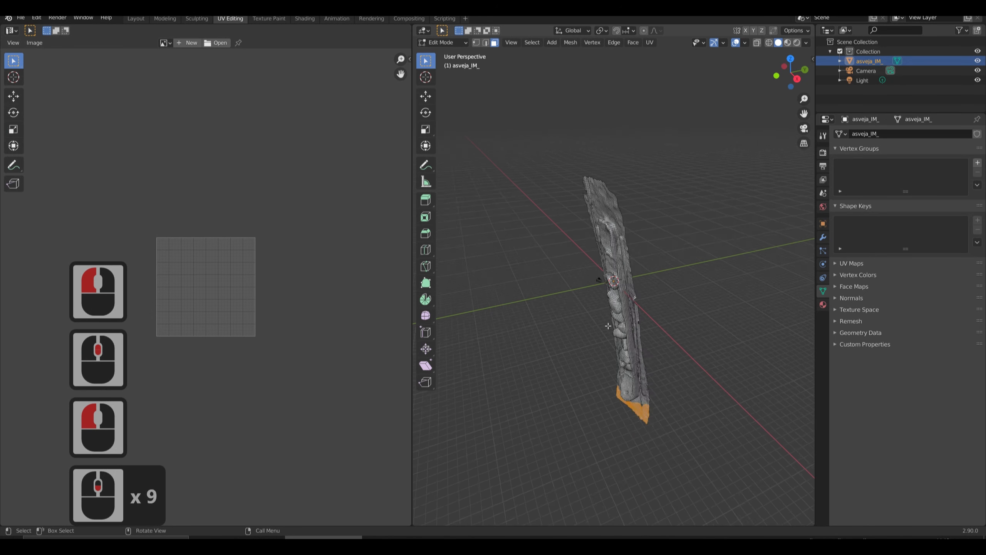
{"action": "right_click", "coordinate": [574, 350]}
{"action": "middle_click_drag", "start_coordinate": [555, 269], "coordinate": [593, 342]}
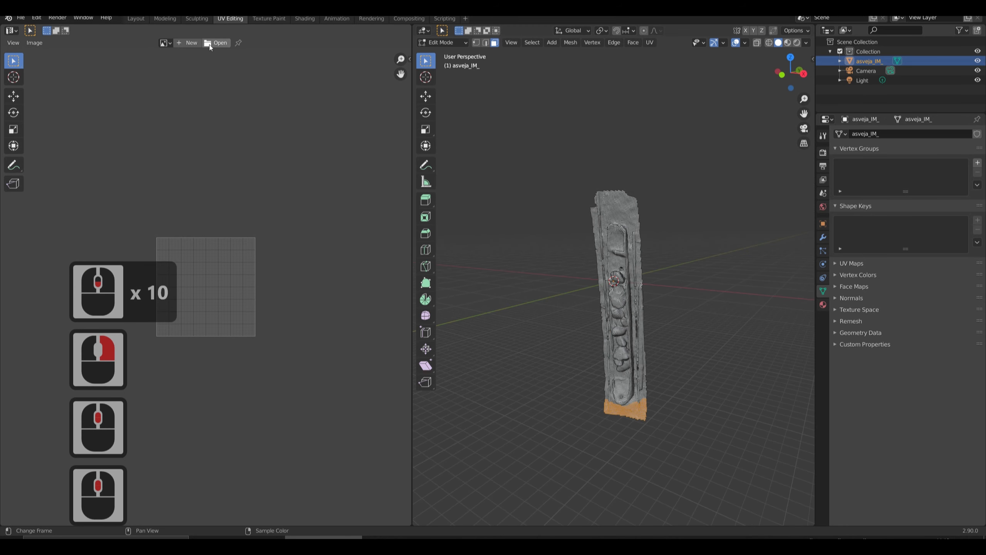
{"action": "left_click", "coordinate": [179, 43]}
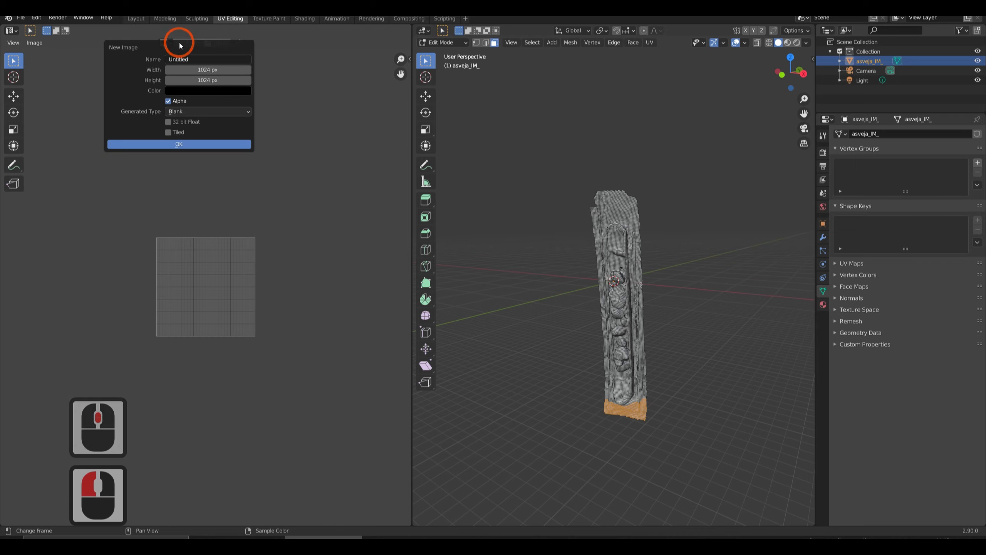
{"action": "left_click", "coordinate": [98, 34]}
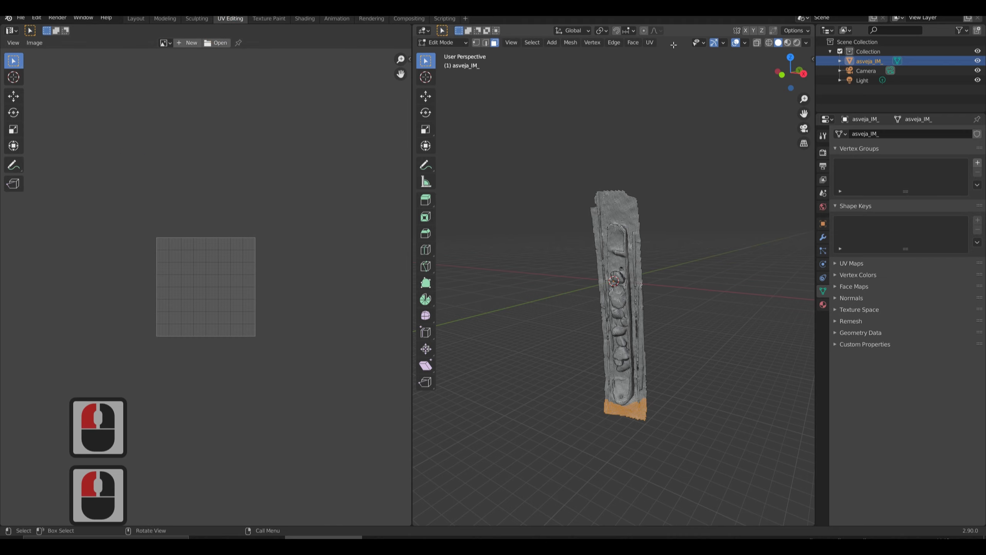
Unwrap the selected band of faces at the mesh's wide end.
{"action": "left_click", "coordinate": [651, 43]}
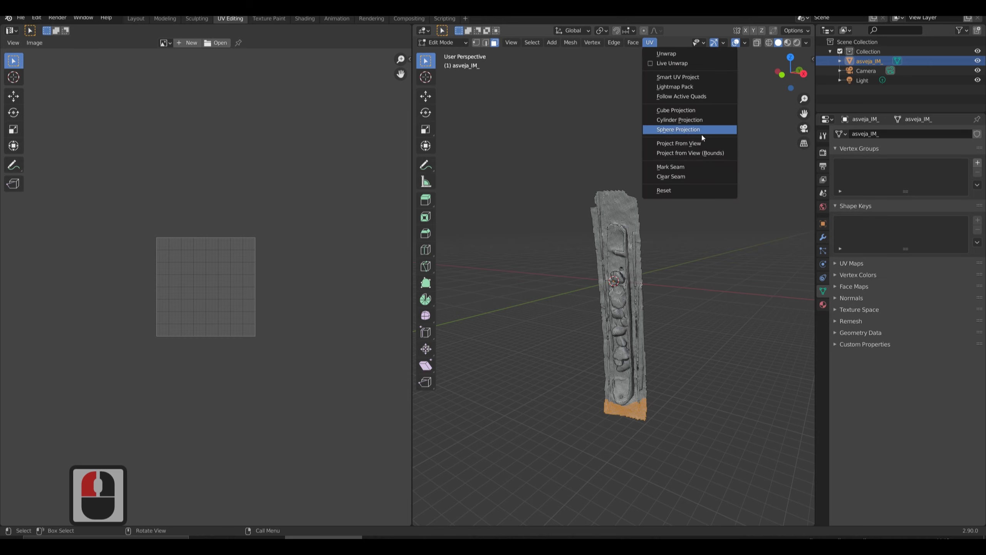
{"action": "left_click", "coordinate": [680, 54]}
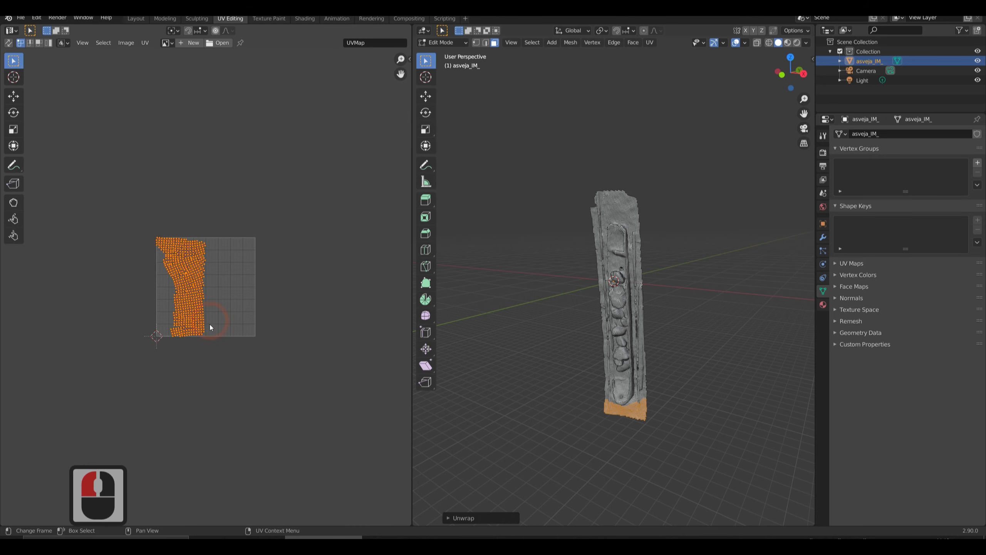
{"action": "scroll", "coordinate": [210, 324], "scroll_direction": "up", "scroll_amount": 6}
{"action": "scroll", "coordinate": [171, 284], "scroll_direction": "down", "scroll_amount": 1}
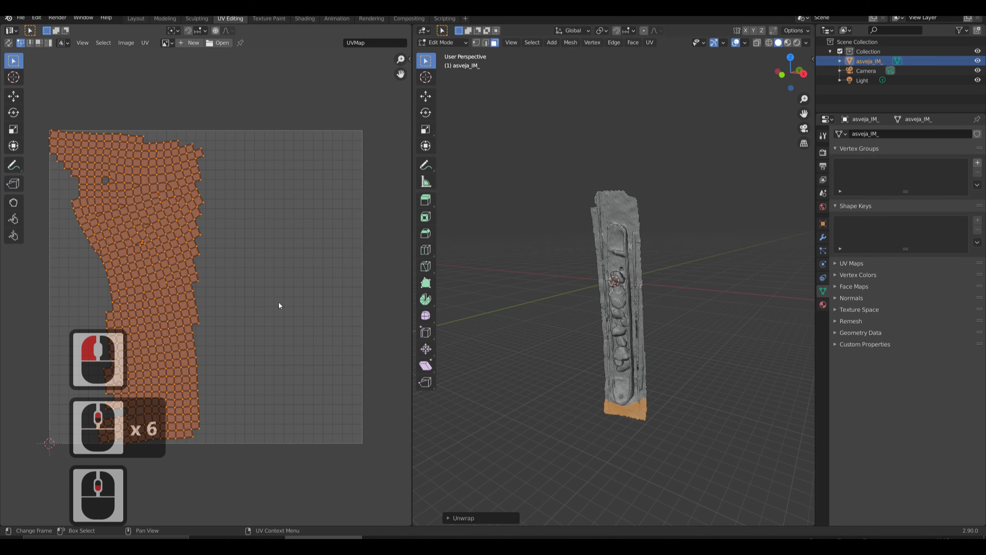
Examine the unwrapped band on the mesh alongside its UV layout, picking single faces around the gap to compare.
{"action": "middle_click_drag", "start_coordinate": [610, 437], "coordinate": [583, 338]}
{"action": "scroll", "coordinate": [639, 465], "scroll_direction": "up", "scroll_amount": 3}
{"action": "scroll", "coordinate": [570, 420], "scroll_direction": "up", "scroll_amount": 1}
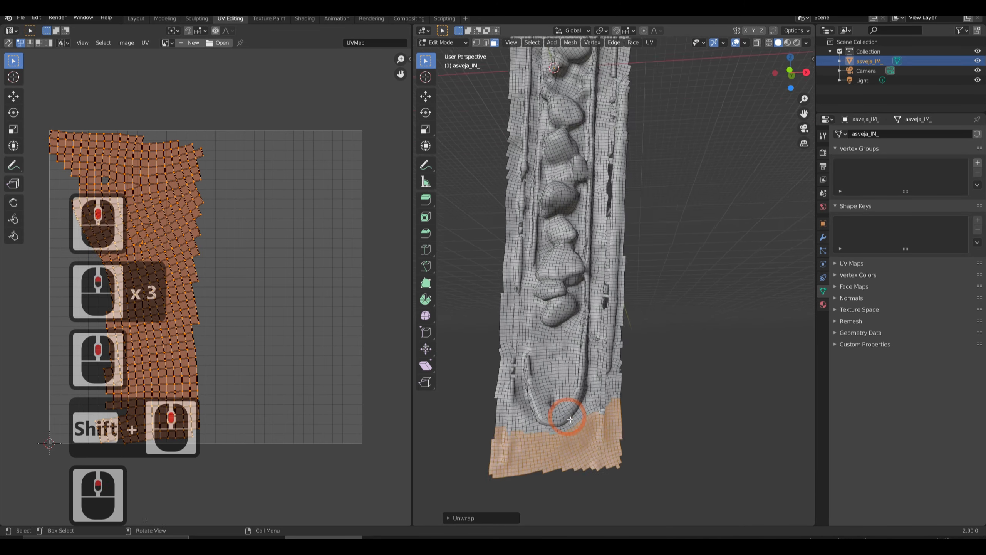
{"action": "scroll", "coordinate": [571, 420], "scroll_direction": "up", "scroll_amount": 3}
{"action": "middle_click_drag", "start_coordinate": [571, 420], "coordinate": [565, 381], "text": "shift"}
{"action": "scroll", "coordinate": [566, 381], "scroll_direction": "up", "scroll_amount": 2}
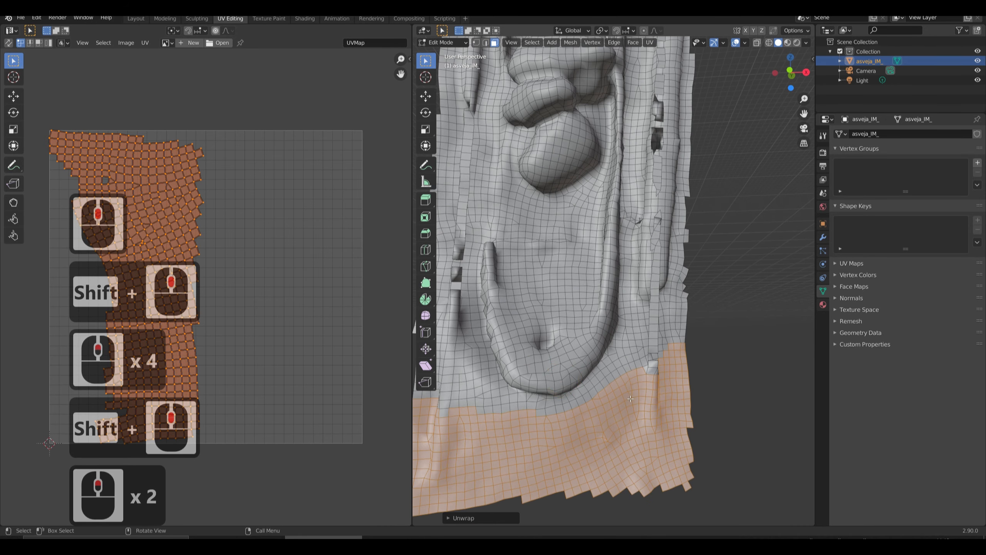
{"action": "middle_click_drag", "start_coordinate": [462, 375], "coordinate": [572, 338]}
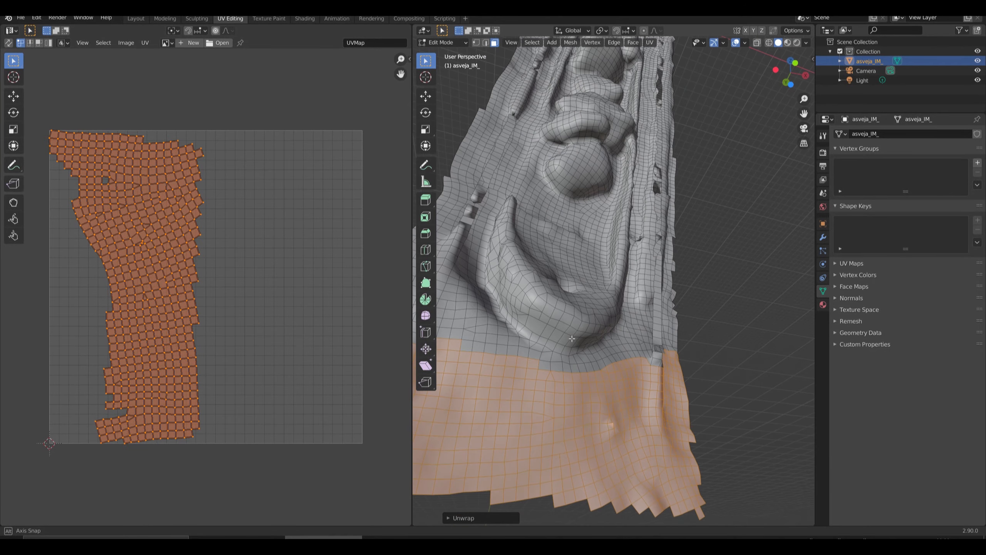
{"action": "left_click", "coordinate": [613, 427]}
{"action": "middle_click_drag", "start_coordinate": [613, 427], "coordinate": [634, 407]}
{"action": "left_click", "coordinate": [651, 370]}
{"action": "middle_click_drag", "start_coordinate": [651, 369], "coordinate": [649, 410]}
{"action": "left_click_drag", "start_coordinate": [37, 103], "coordinate": [326, 482]}
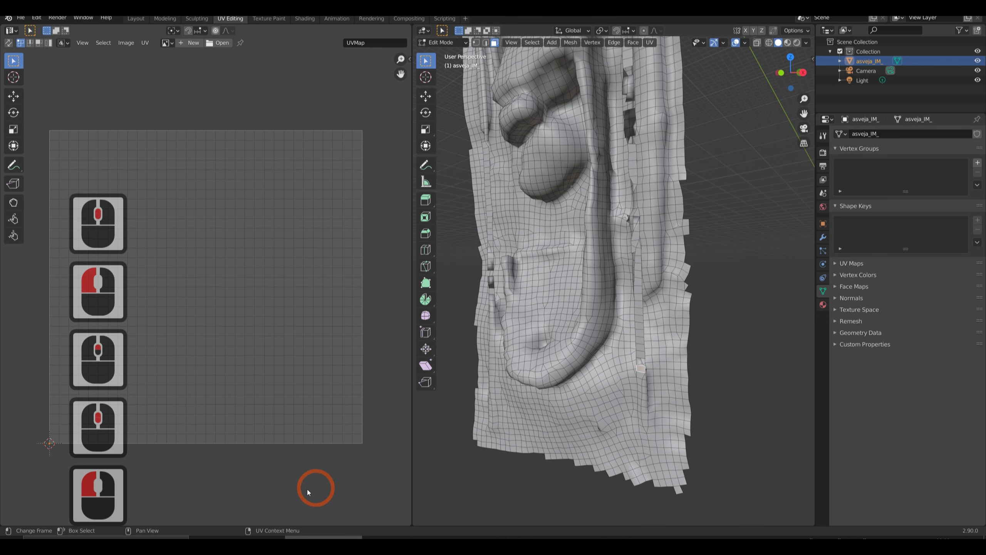
{"action": "left_click", "coordinate": [307, 491]}
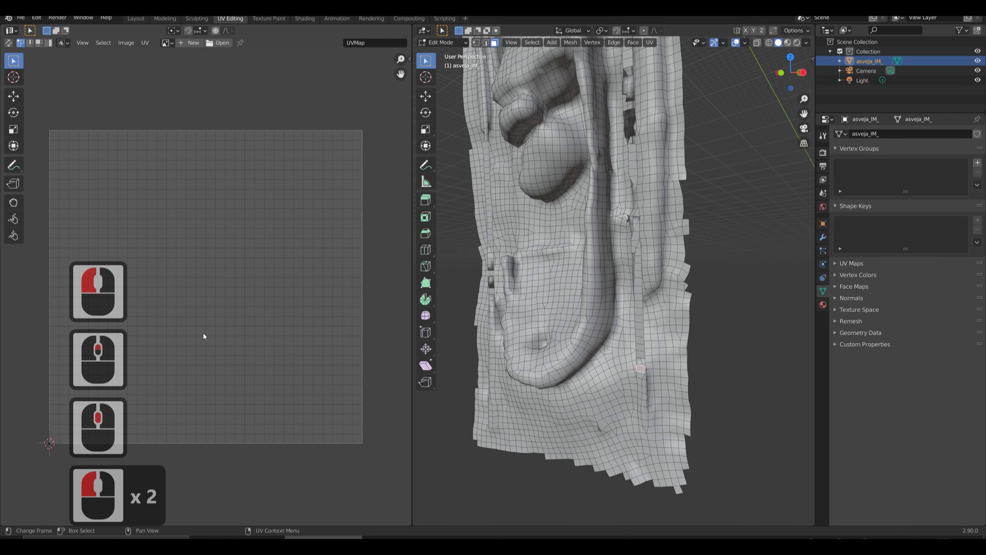
Select a strip of faces along the mesh's wide end, turn on UV Sync Selection, and clear the selection.
{"action": "key", "text": "c"}
{"action": "left_click_drag", "start_coordinate": [572, 440], "coordinate": [490, 445]}
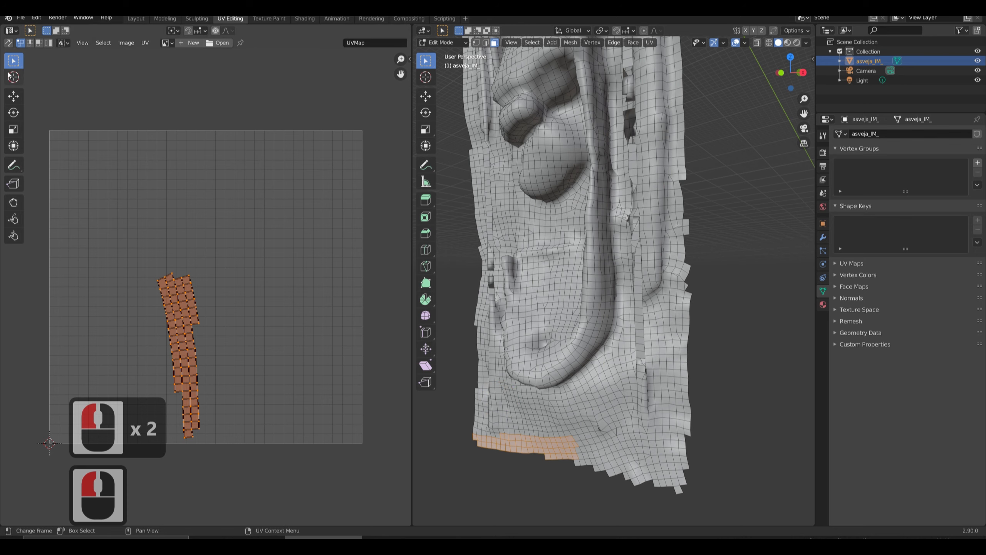
{"action": "left_click", "coordinate": [7, 43]}
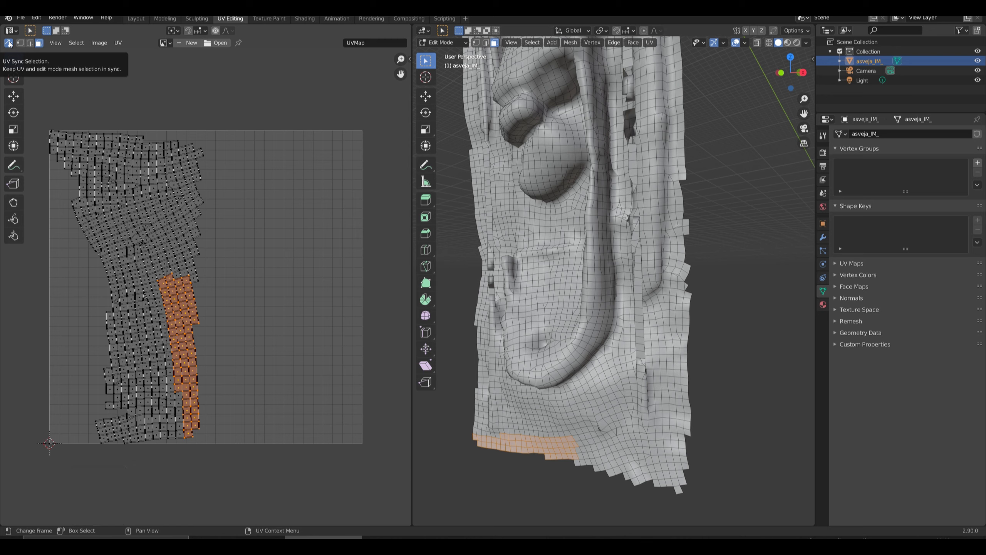
{"action": "left_click", "coordinate": [300, 145]}
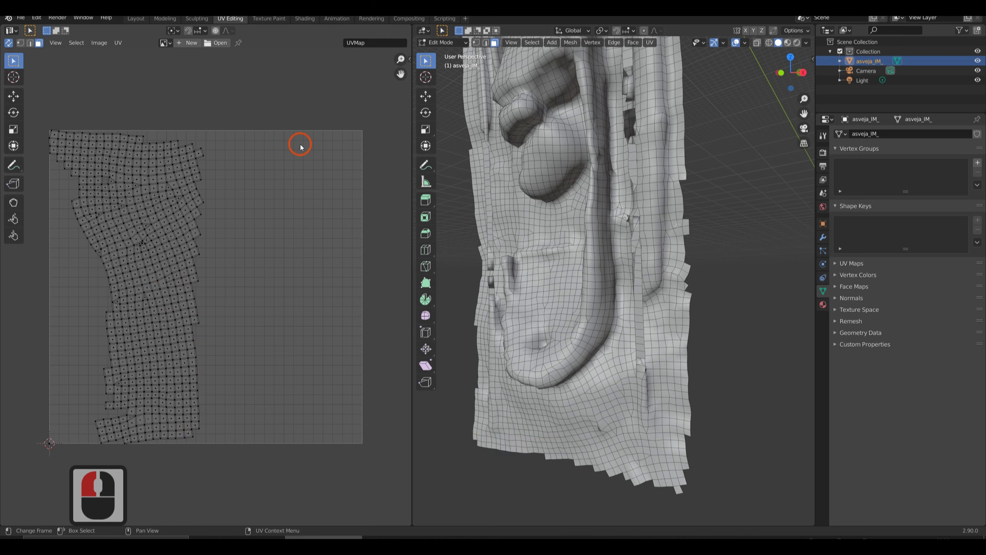
Pick the faces around the small gap in the UV layout to locate it on the mesh.
{"action": "left_click", "coordinate": [103, 177]}
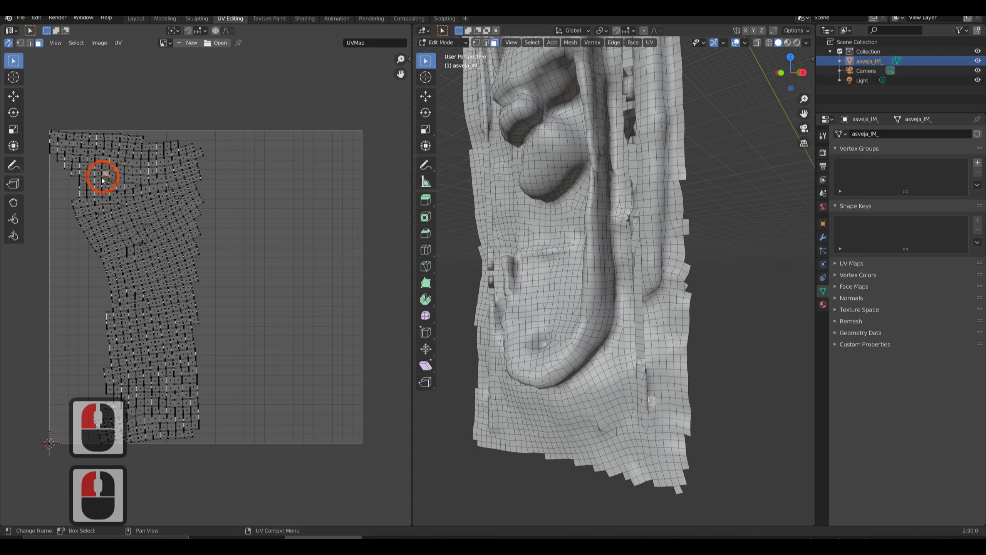
{"action": "left_click", "coordinate": [97, 182], "text": "shift"}
{"action": "left_click", "coordinate": [105, 189], "text": "shift"}
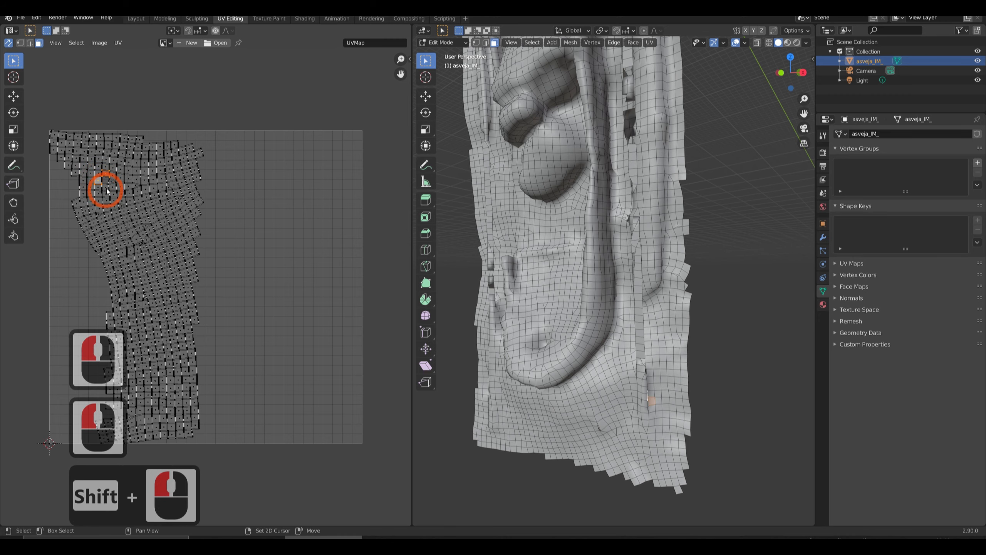
{"action": "left_click", "coordinate": [112, 186], "text": "shift"}
{"action": "left_click", "coordinate": [112, 180], "text": "shift"}
{"action": "middle_click_drag", "start_coordinate": [656, 425], "coordinate": [635, 408]}
Select the single face filling the gap near the mesh's wide end and unwrap it.
{"action": "left_click", "coordinate": [634, 404]}
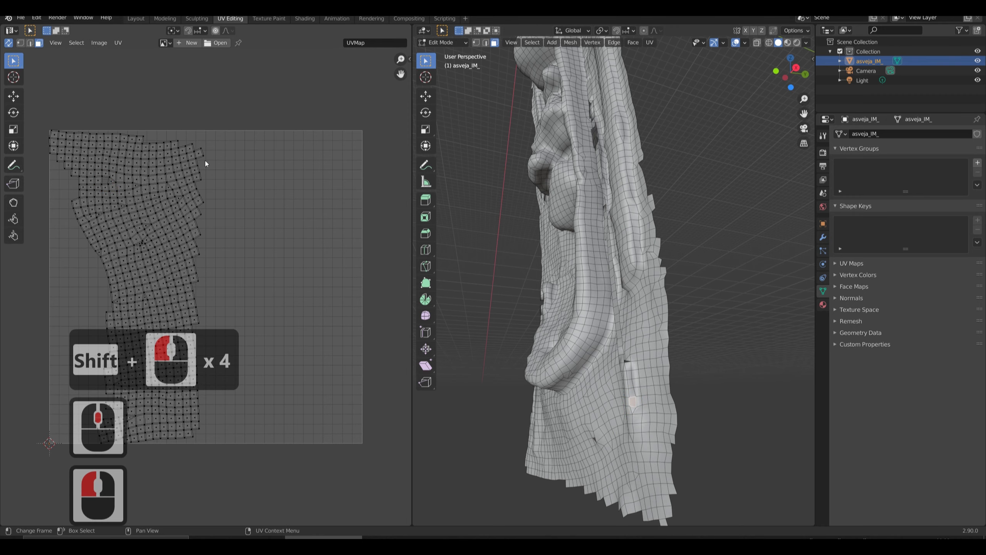
{"action": "mouse_move", "coordinate": [624, 419]}
{"action": "middle_mouse_down"}
{"action": "mouse_move", "coordinate": [682, 414]}
{"action": "mouse_move", "coordinate": [714, 445]}
{"action": "mouse_move", "coordinate": [629, 431]}
{"action": "middle_mouse_up"}
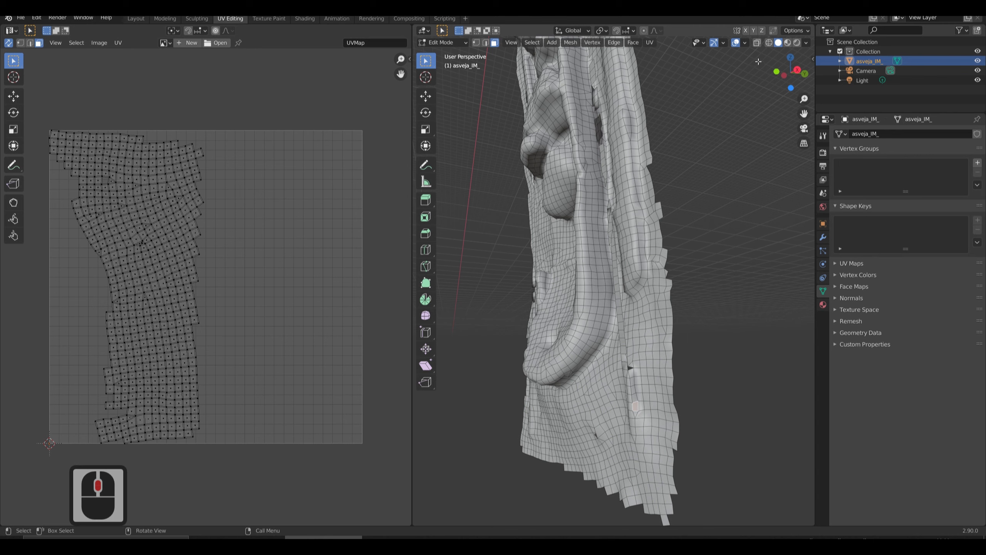
{"action": "left_click", "coordinate": [649, 42]}
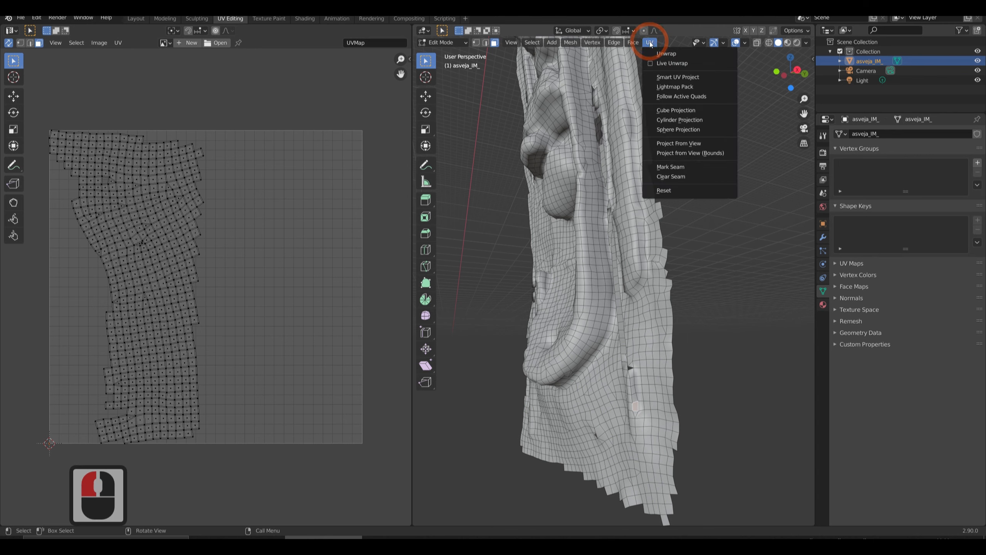
{"action": "left_click", "coordinate": [658, 53]}
{"action": "left_click", "coordinate": [283, 293]}
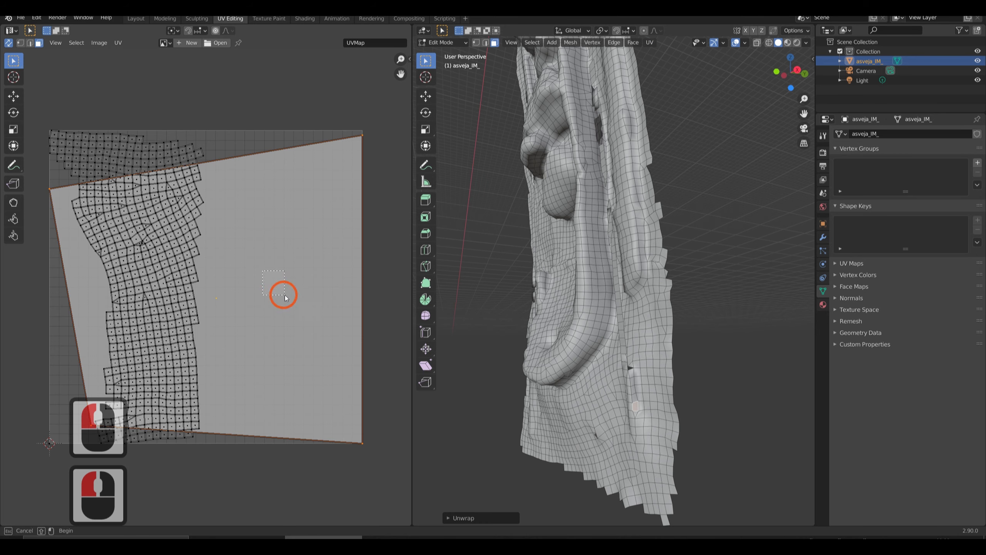
{"action": "mouse_move", "coordinate": [243, 228]}
{"action": "middle_mouse_down"}
{"action": "mouse_move", "coordinate": [252, 214]}
{"action": "mouse_move", "coordinate": [233, 214]}
{"action": "middle_mouse_up"}
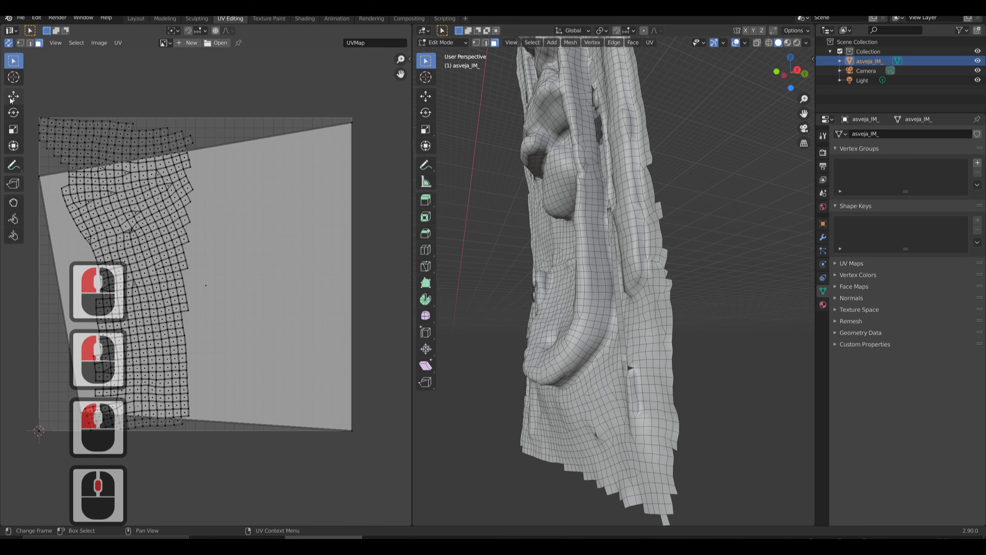
Try to select and move the oversized single-face UV island with the Move tool.
{"action": "left_click", "coordinate": [13, 96]}
{"action": "left_click", "coordinate": [278, 245]}
{"action": "left_click", "coordinate": [247, 144]}
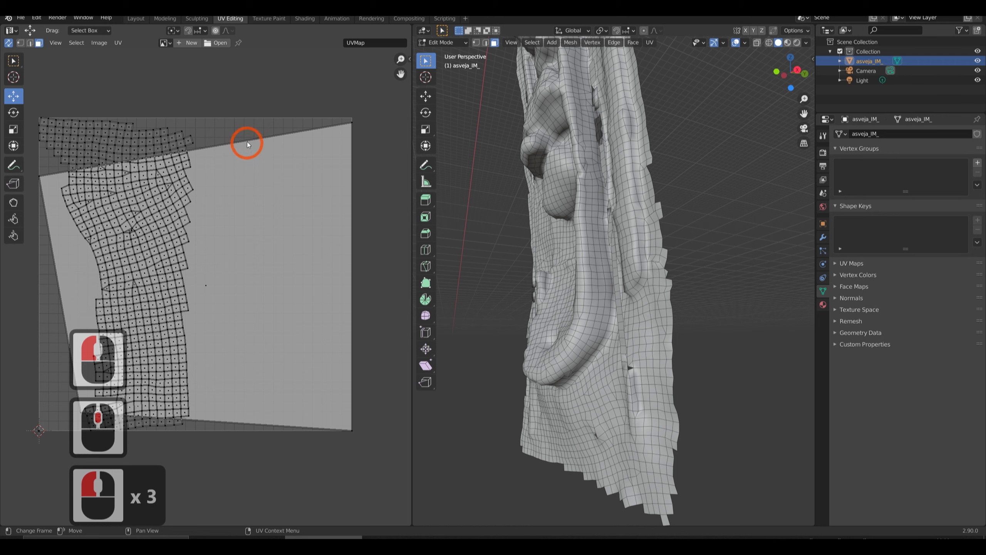
{"action": "left_click", "coordinate": [335, 137]}
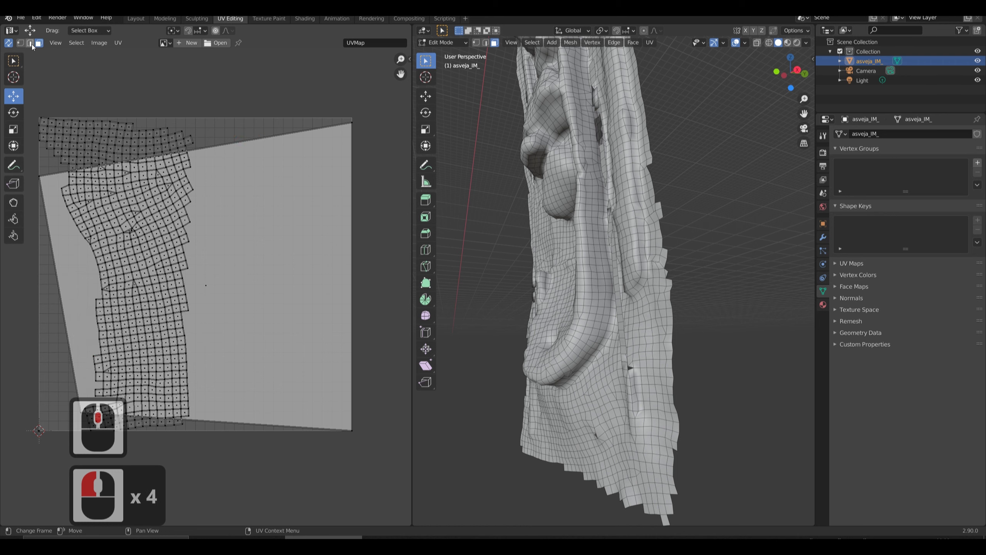
{"action": "left_click", "coordinate": [348, 128]}
{"action": "left_click_drag", "start_coordinate": [352, 122], "coordinate": [336, 136]}
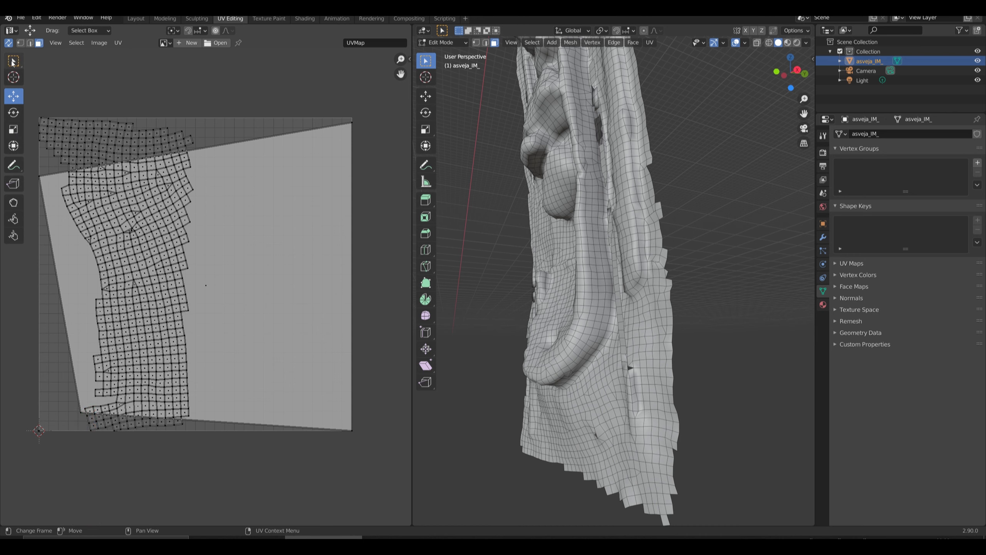
{"action": "left_click", "coordinate": [248, 200]}
{"action": "scroll", "coordinate": [194, 238], "scroll_direction": "down", "scroll_amount": 4}
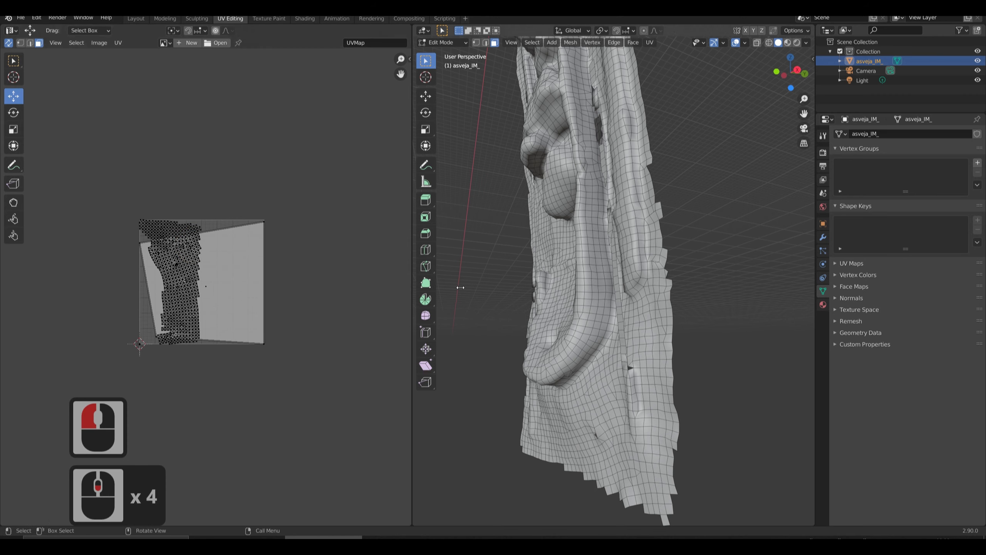
{"action": "left_click", "coordinate": [496, 289]}
{"action": "middle_click_drag", "start_coordinate": [496, 290], "coordinate": [554, 220]}
{"action": "scroll", "coordinate": [524, 292], "scroll_direction": "down", "scroll_amount": 6}
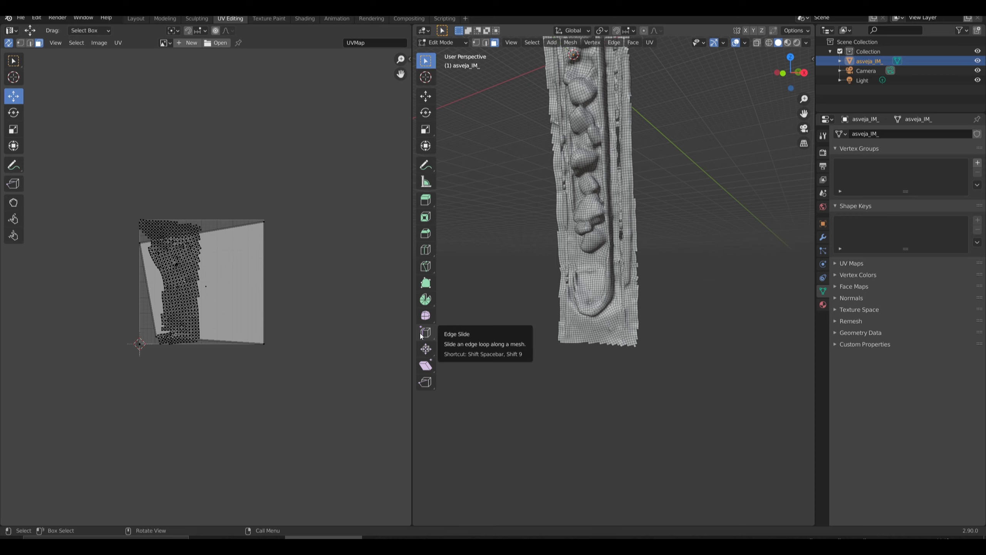
{"action": "key", "text": "alt+F9"}
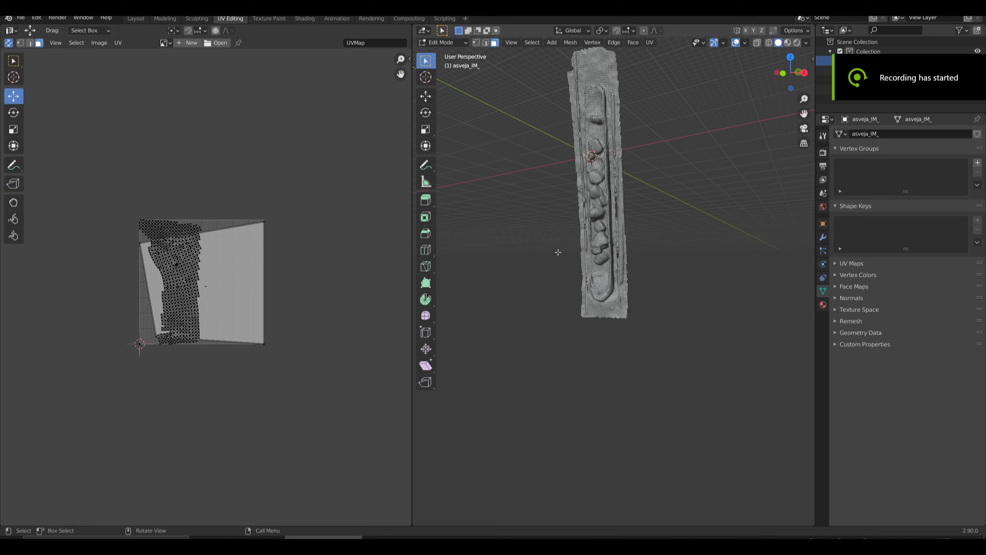
{"action": "middle_click_drag", "start_coordinate": [568, 238], "coordinate": [550, 222], "text": "shift"}
{"action": "left_click", "coordinate": [550, 223], "text": "shift"}
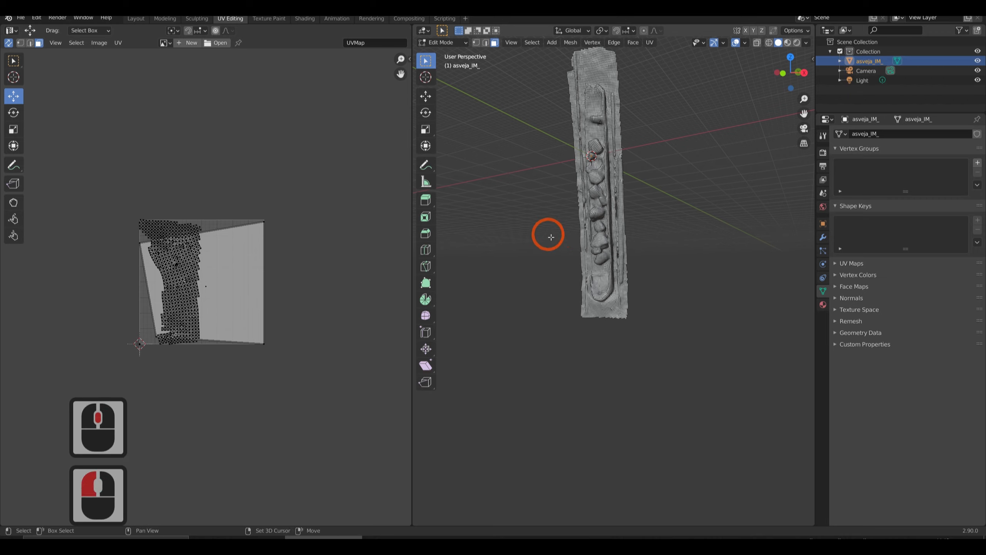
{"action": "left_click", "coordinate": [550, 319]}
Select the entire mesh and unwrap it with Smart UV Project, keeping the 66.00 angle limit and 0.00 island margin.
{"action": "key", "text": "a"}
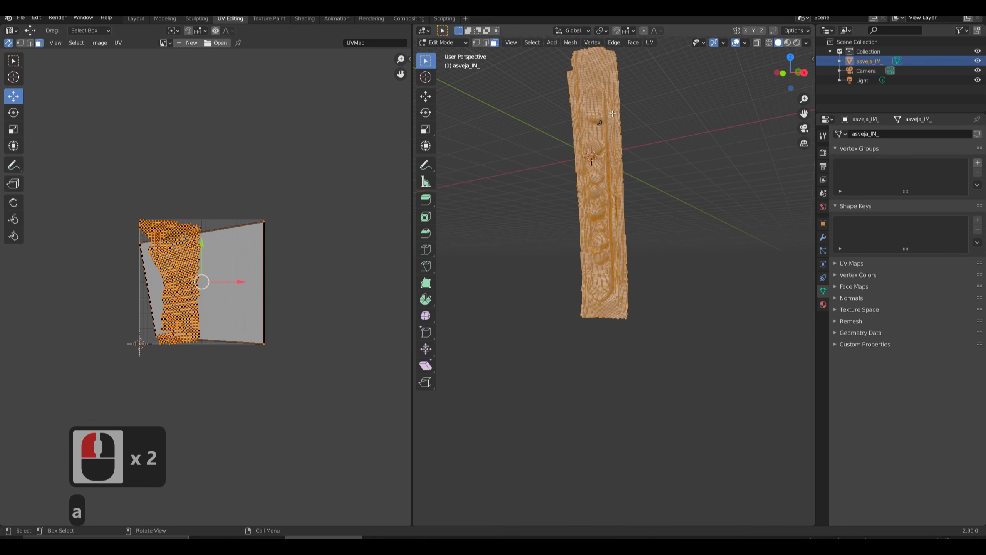
{"action": "scroll", "coordinate": [773, 54], "scroll_direction": "up", "scroll_amount": 2}
{"action": "scroll", "coordinate": [782, 58], "scroll_direction": "down", "scroll_amount": 3}
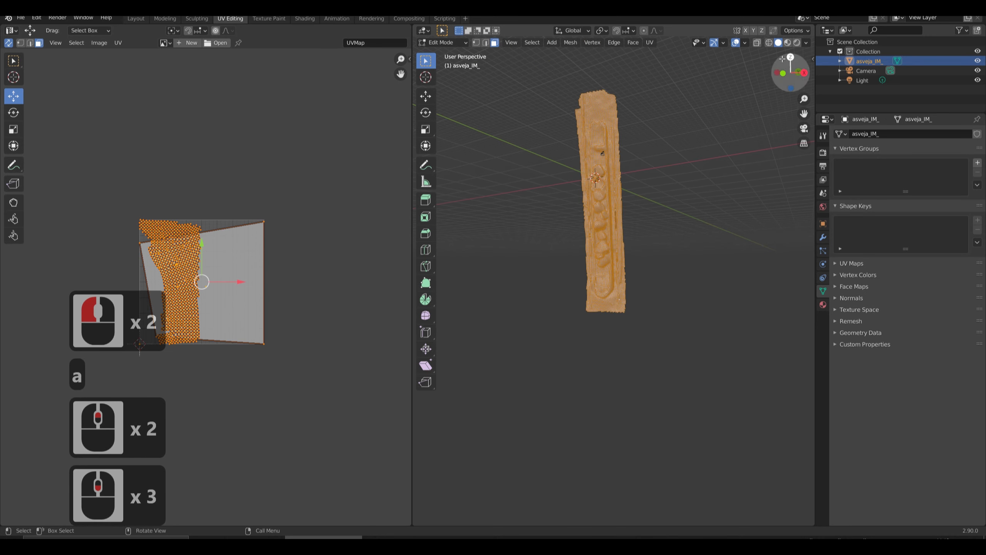
{"action": "left_click", "coordinate": [653, 42]}
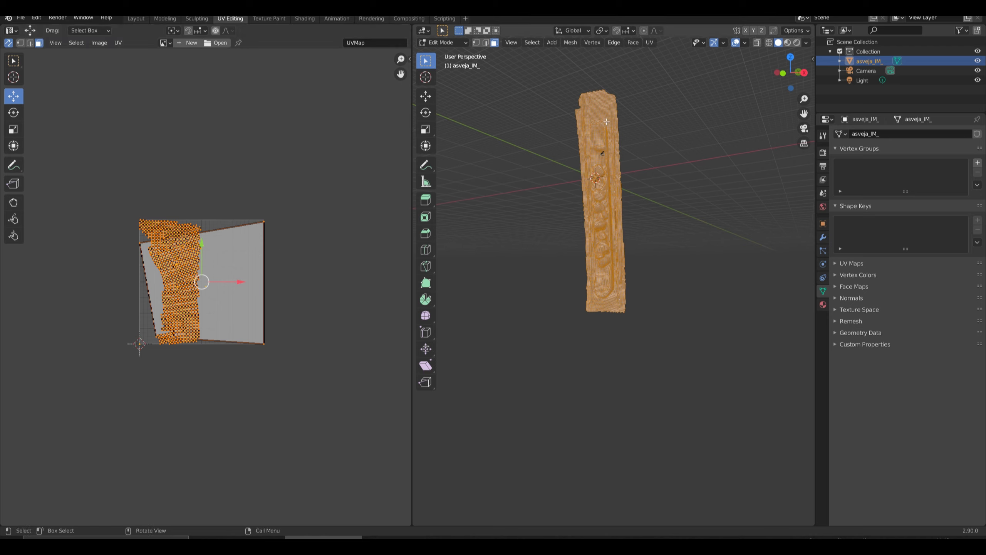
{"action": "left_click", "coordinate": [650, 42]}
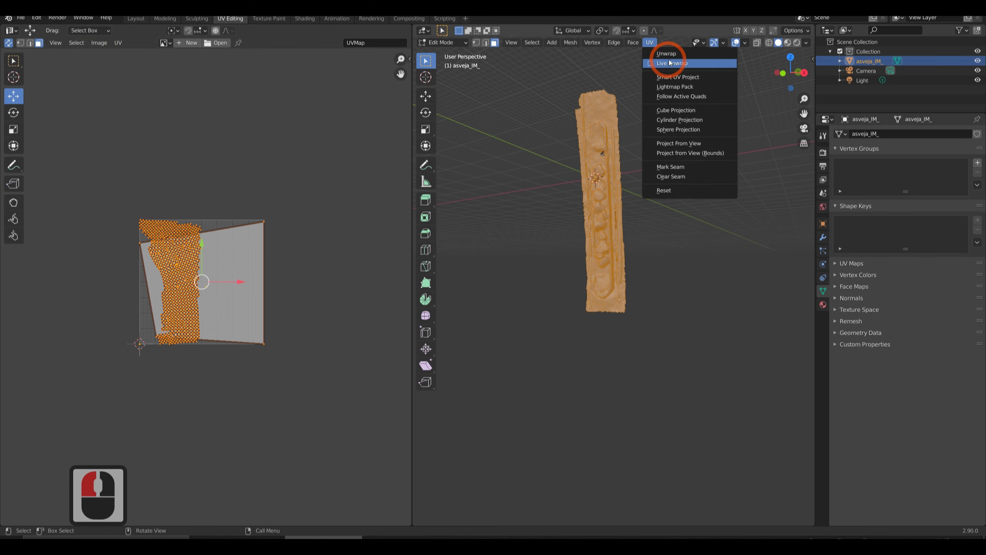
{"action": "left_click", "coordinate": [697, 80]}
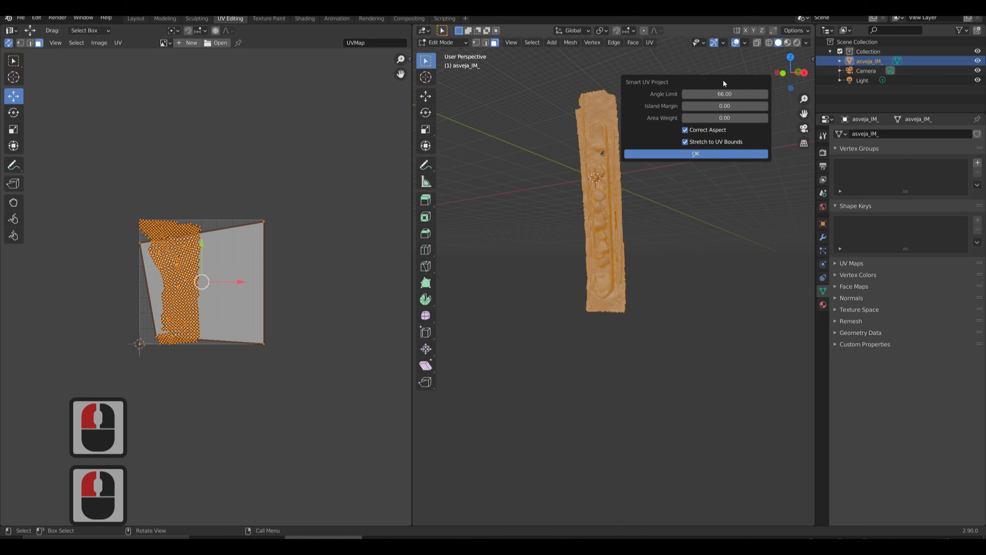
{"action": "left_click_drag", "start_coordinate": [723, 80], "coordinate": [563, 237]}
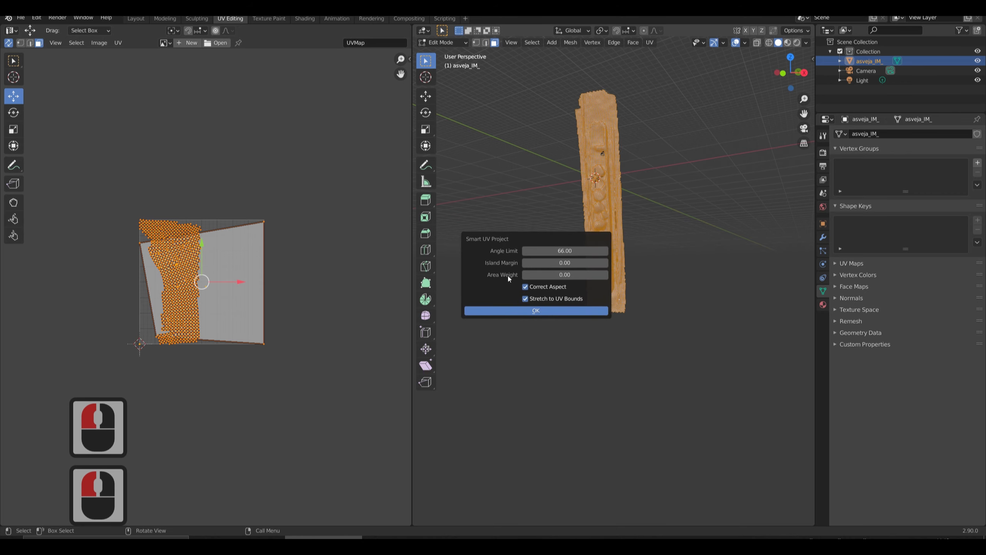
{"action": "left_click", "coordinate": [534, 312]}
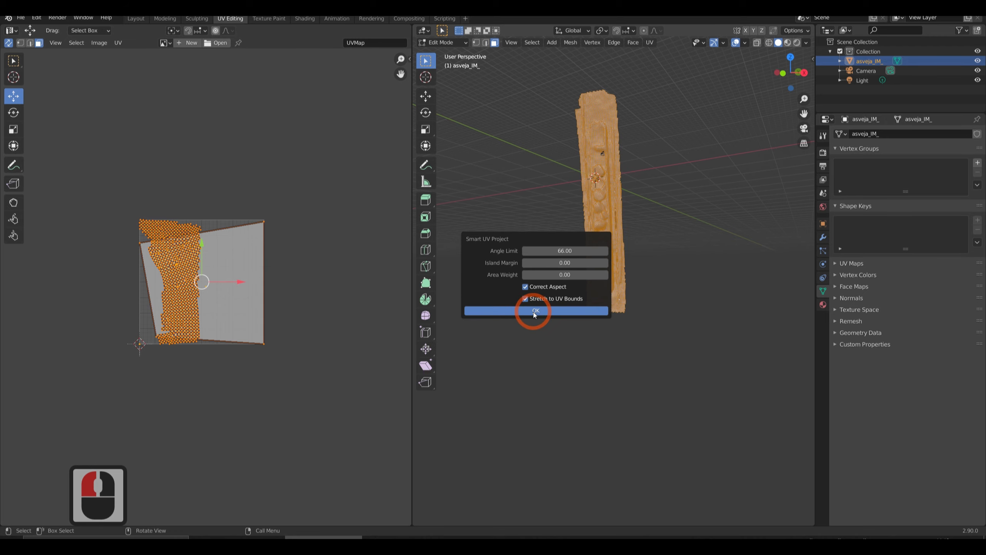
{"action": "left_click", "coordinate": [133, 279]}
{"action": "scroll", "coordinate": [134, 279], "scroll_direction": "up", "scroll_amount": 2}
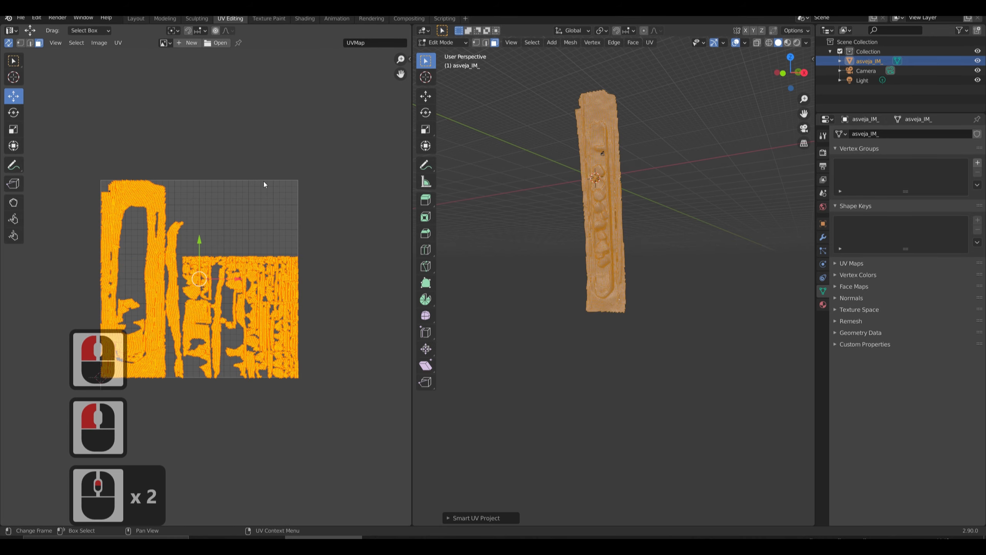
Clear the selection and examine the generated UV islands and the unused area of the UV space.
{"action": "left_click", "coordinate": [181, 280]}
{"action": "scroll", "coordinate": [94, 222], "scroll_direction": "down", "scroll_amount": 1}
{"action": "scroll", "coordinate": [164, 242], "scroll_direction": "up", "scroll_amount": 7}
{"action": "scroll", "coordinate": [220, 238], "scroll_direction": "down", "scroll_amount": 6}
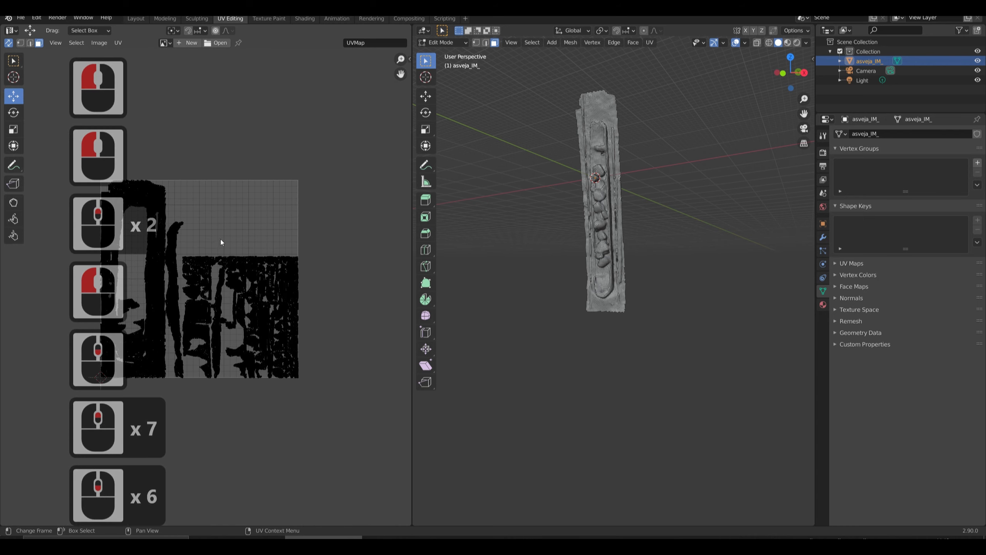
{"action": "left_click_drag", "start_coordinate": [187, 181], "coordinate": [296, 252]}
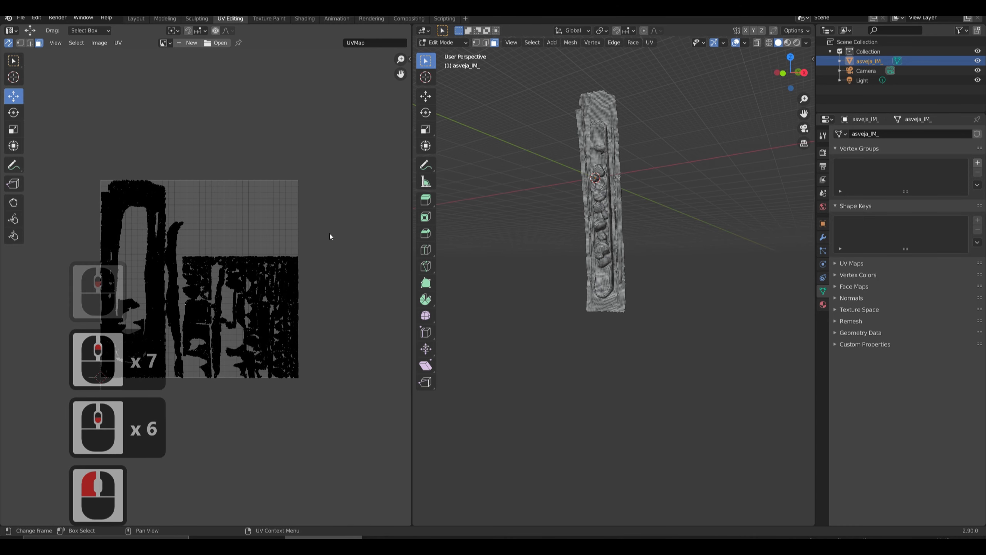
Select all the UV islands and rearrange them within the UV square using Pack Islands.
{"action": "left_click", "coordinate": [324, 228]}
{"action": "scroll", "coordinate": [325, 226], "scroll_direction": "up", "scroll_amount": 2}
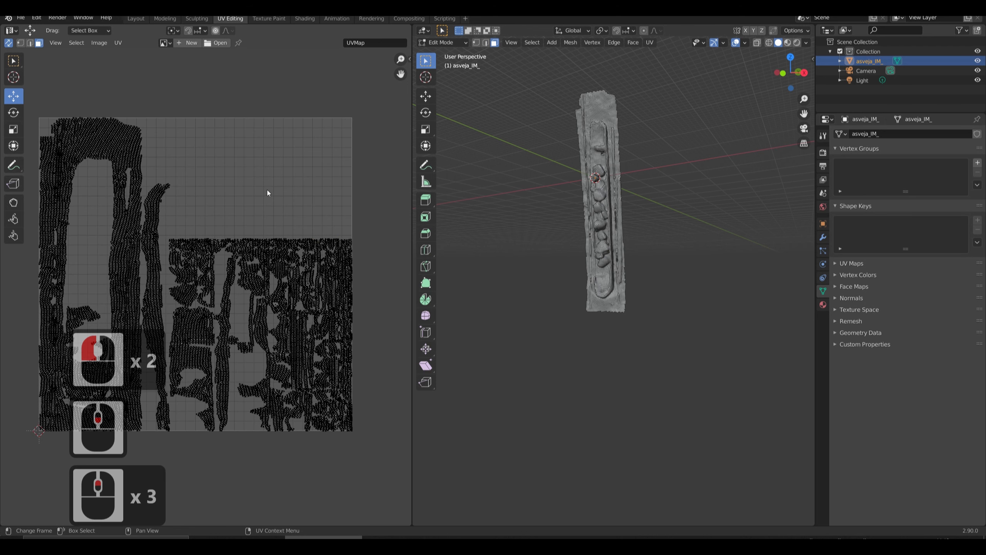
{"action": "scroll", "coordinate": [267, 193], "scroll_direction": "down", "scroll_amount": 2}
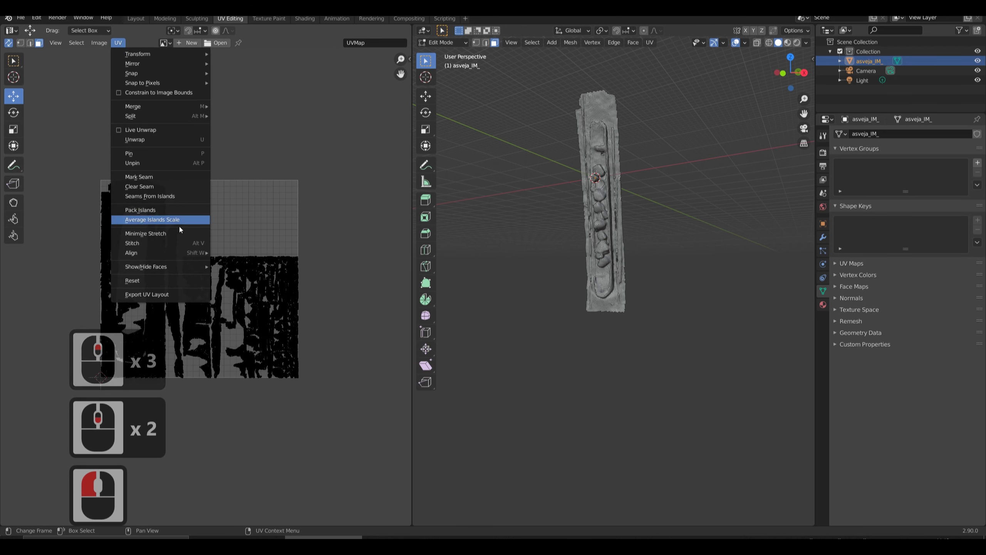
{"action": "left_click", "coordinate": [179, 212]}
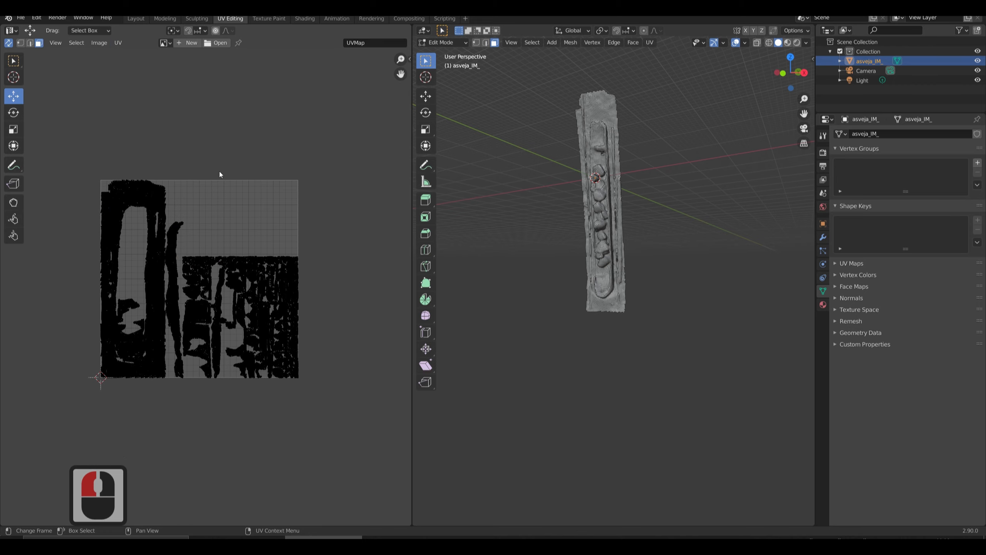
{"action": "left_click_drag", "start_coordinate": [85, 125], "coordinate": [357, 475]}
{"action": "left_click", "coordinate": [118, 43]}
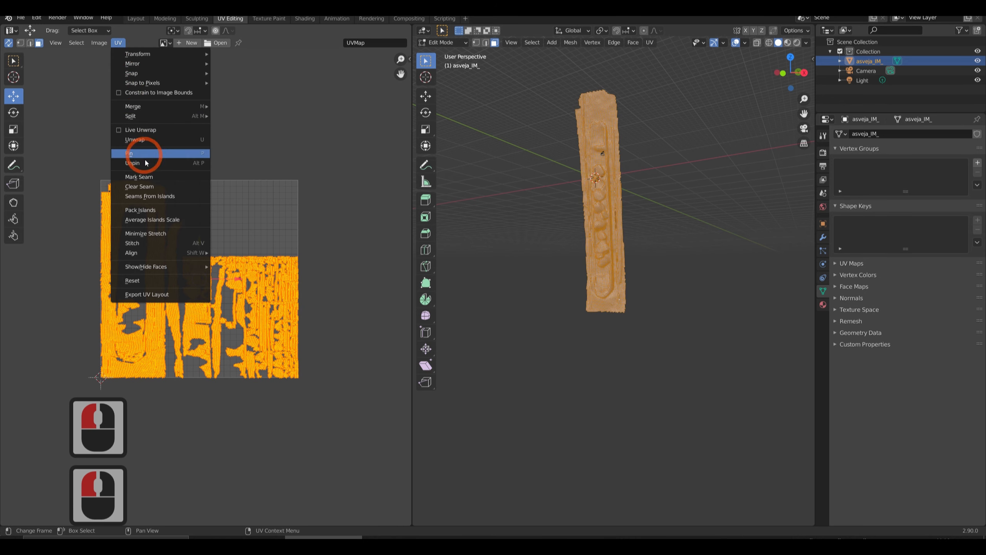
{"action": "left_click", "coordinate": [166, 210]}
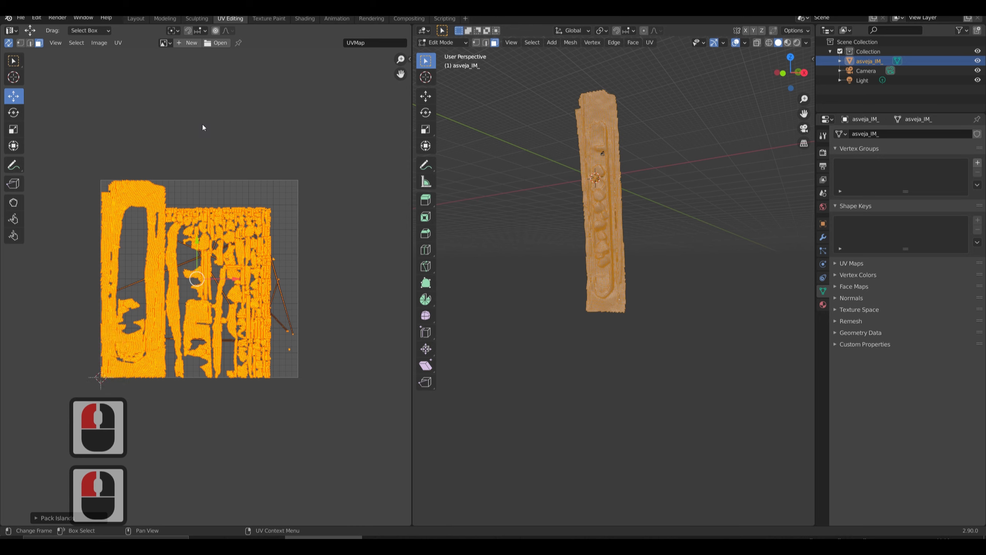
Select faces in the middle of the packed UV layout to inspect how its islands are arranged, ending with nothing selected.
{"action": "left_click", "coordinate": [177, 242]}
{"action": "left_click", "coordinate": [188, 258]}
{"action": "left_click", "coordinate": [194, 258]}
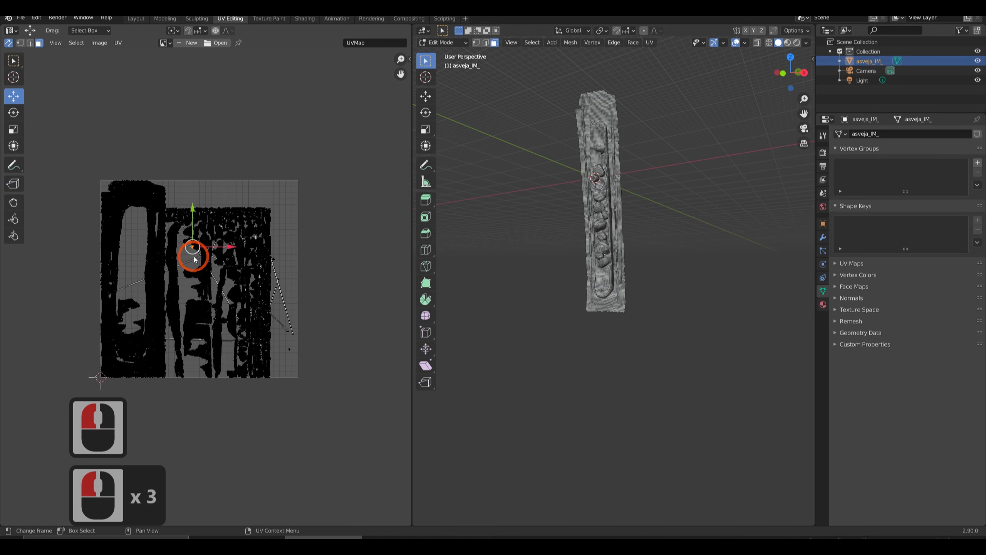
{"action": "left_click", "coordinate": [194, 259]}
{"action": "left_click", "coordinate": [301, 355]}
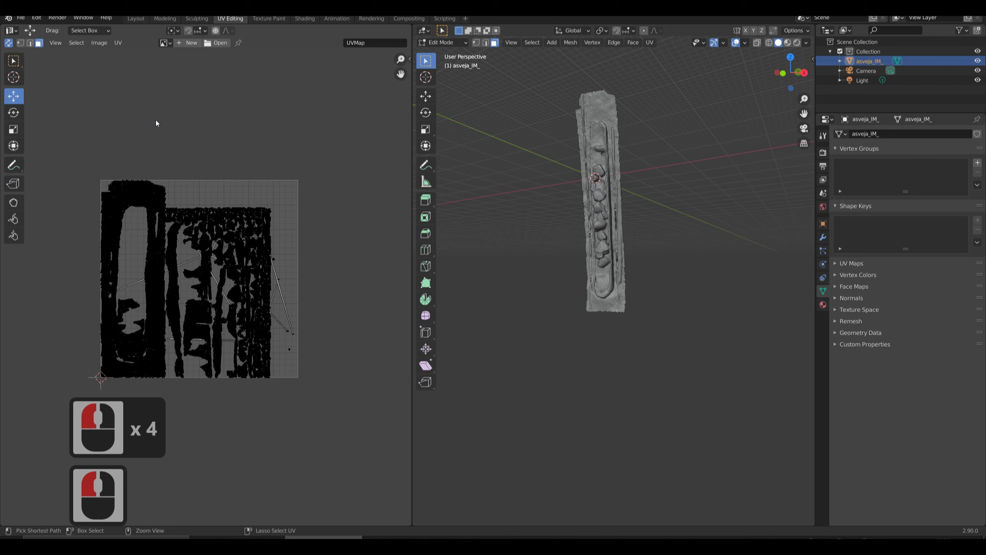
Undo the selection changes and the island packing, restoring the Smart UV Project layout, and clear the UV selection.
{"action": "key", "text": "ctrl+z"}
{"action": "key", "text": "ctrl+z"}
{"action": "key", "text": "ctrl+z"}
{"action": "key", "text": "ctrl+z"}
{"action": "key", "text": "ctrl+z"}
{"action": "key", "text": "ctrl+z"}
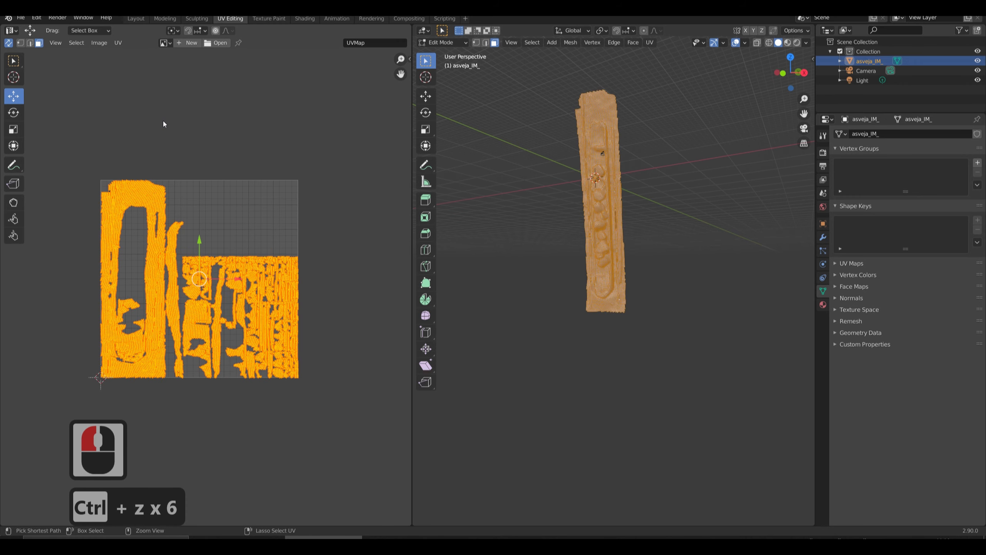
{"action": "left_click", "coordinate": [243, 145]}
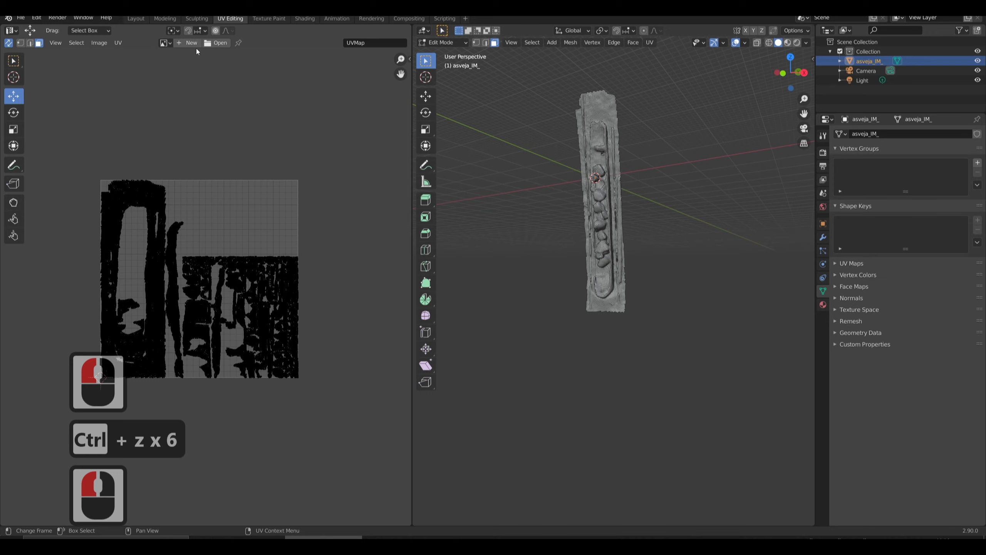
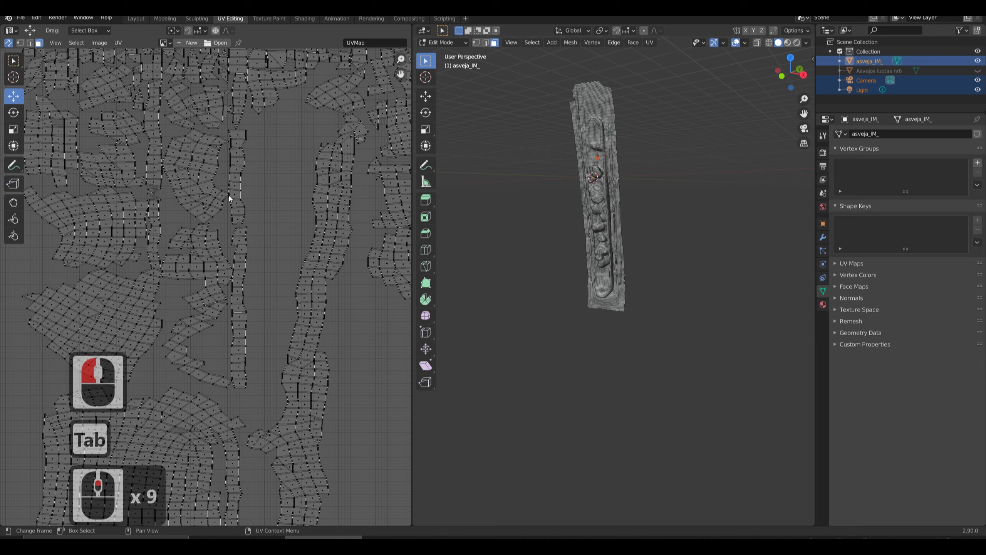
Select all faces of the mesh and unwrap them with Smart UV Project using an island margin of 0.39.
{"action": "scroll", "coordinate": [228, 195], "scroll_direction": "up", "scroll_amount": 4}
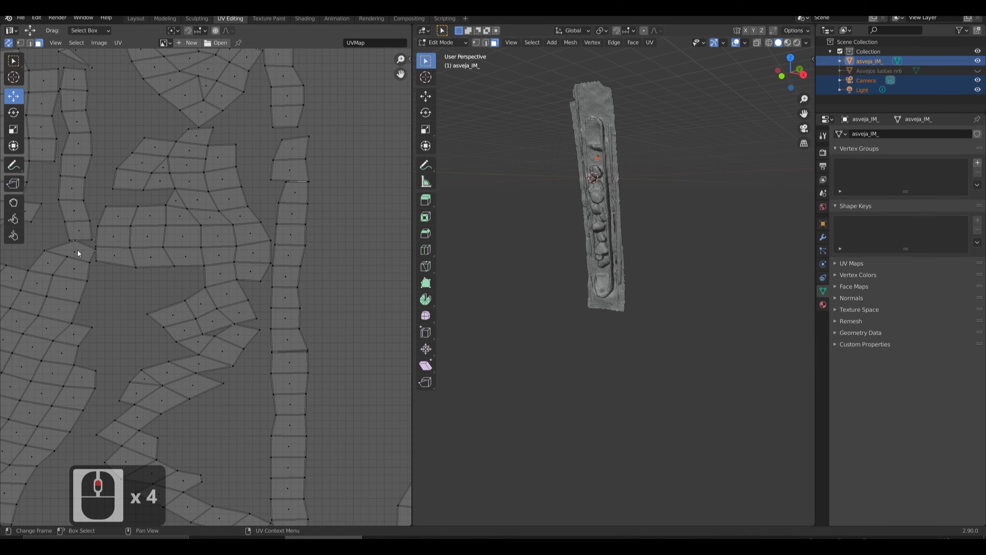
{"action": "scroll", "coordinate": [173, 287], "scroll_direction": "down", "scroll_amount": 5}
{"action": "scroll", "coordinate": [261, 278], "scroll_direction": "down", "scroll_amount": 4}
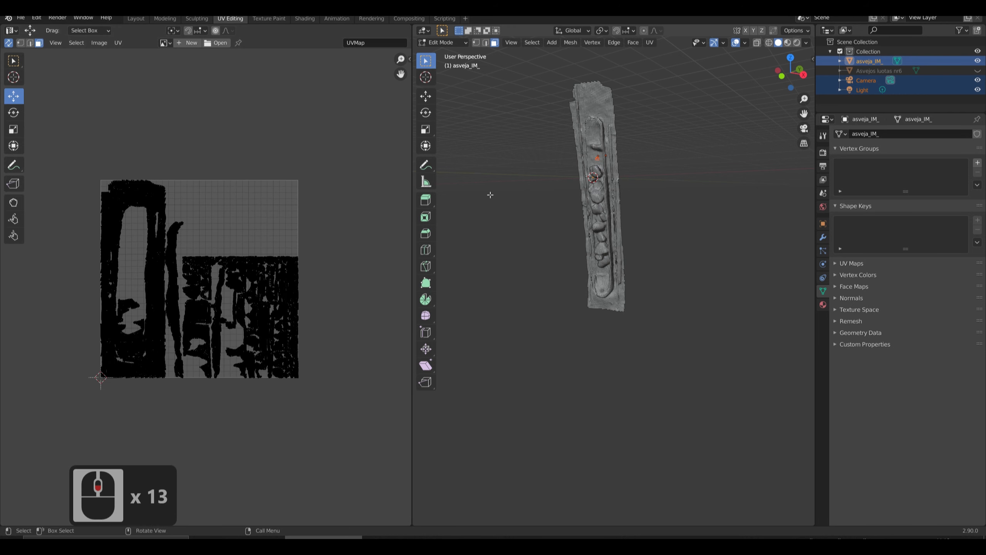
{"action": "key", "text": "a"}
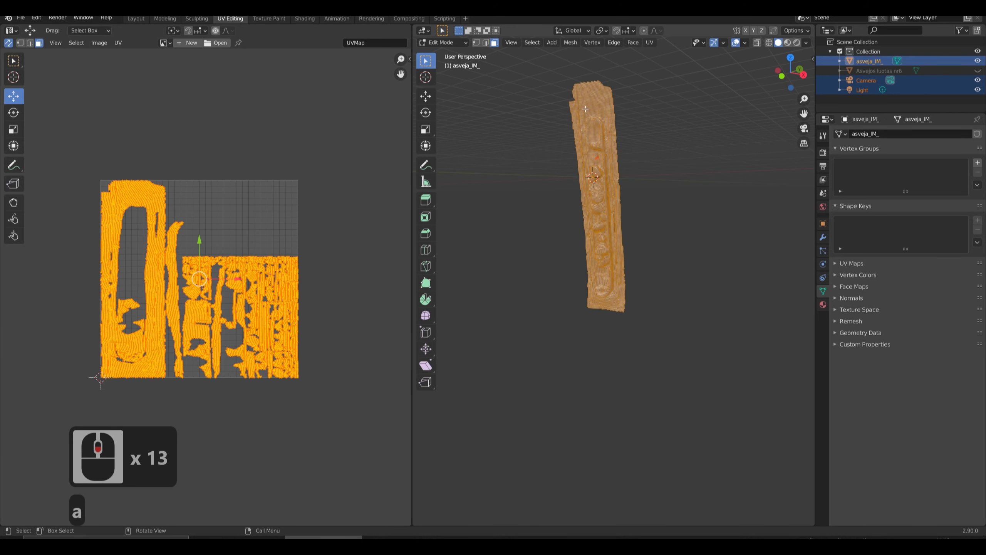
{"action": "left_click", "coordinate": [651, 42]}
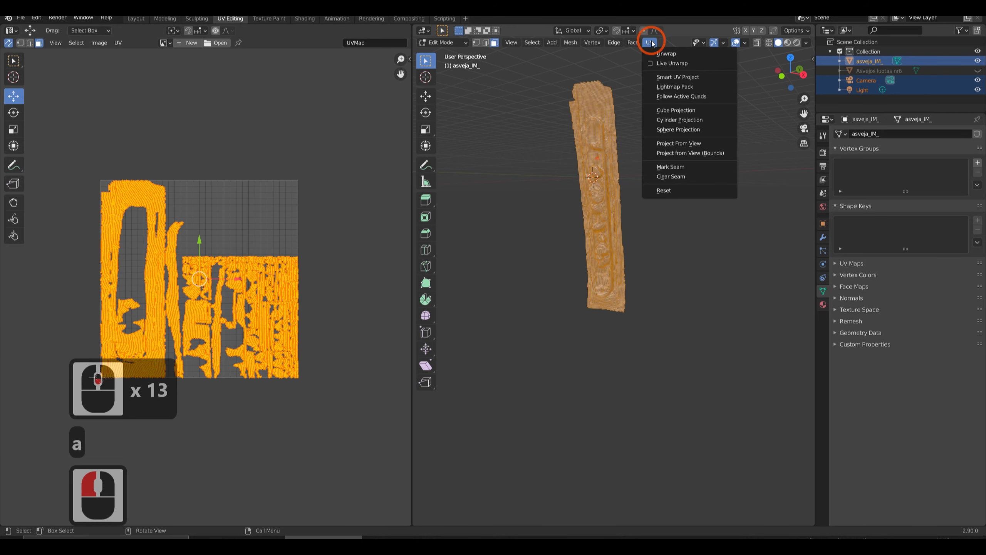
{"action": "left_click", "coordinate": [694, 75]}
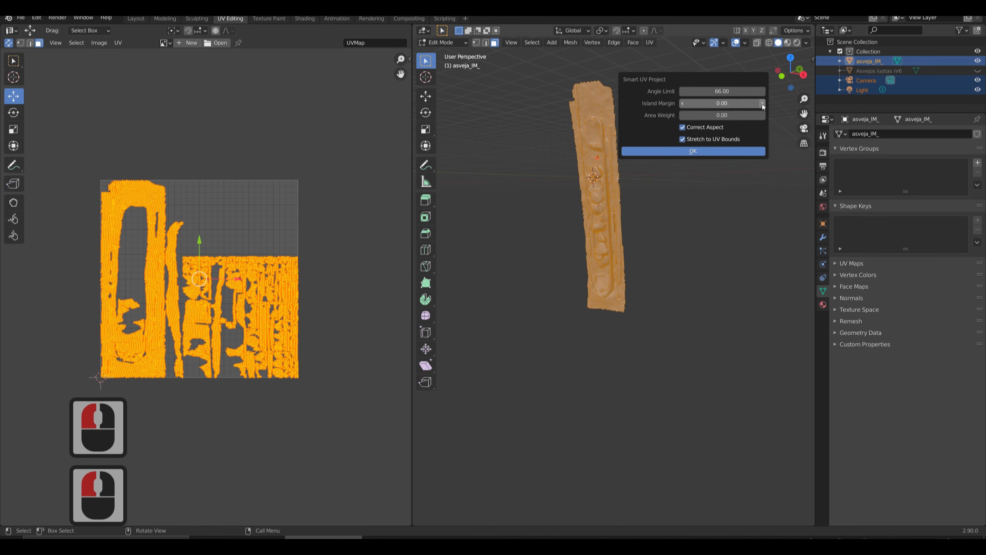
{"action": "left_click_drag", "start_coordinate": [762, 105], "coordinate": [775, 105]}
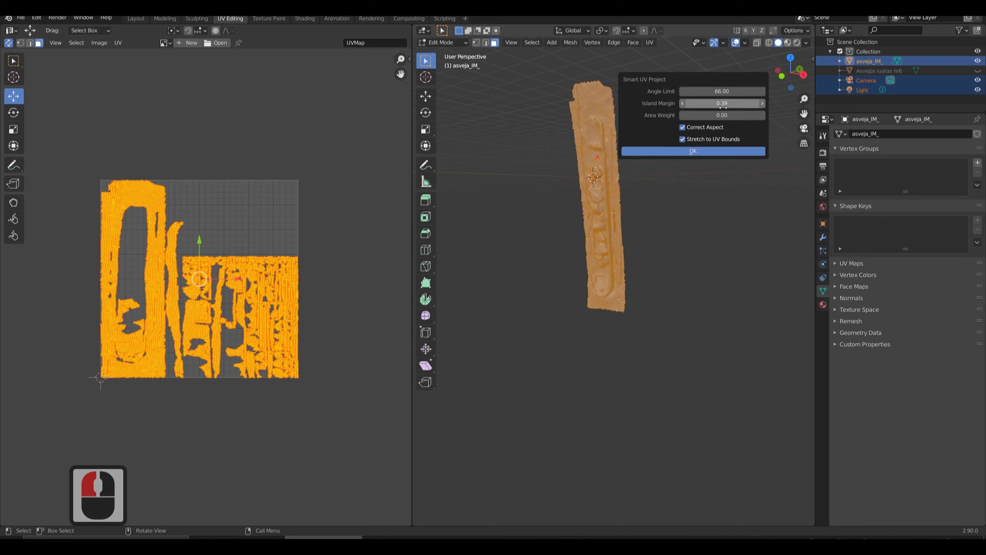
{"action": "left_click", "coordinate": [705, 152]}
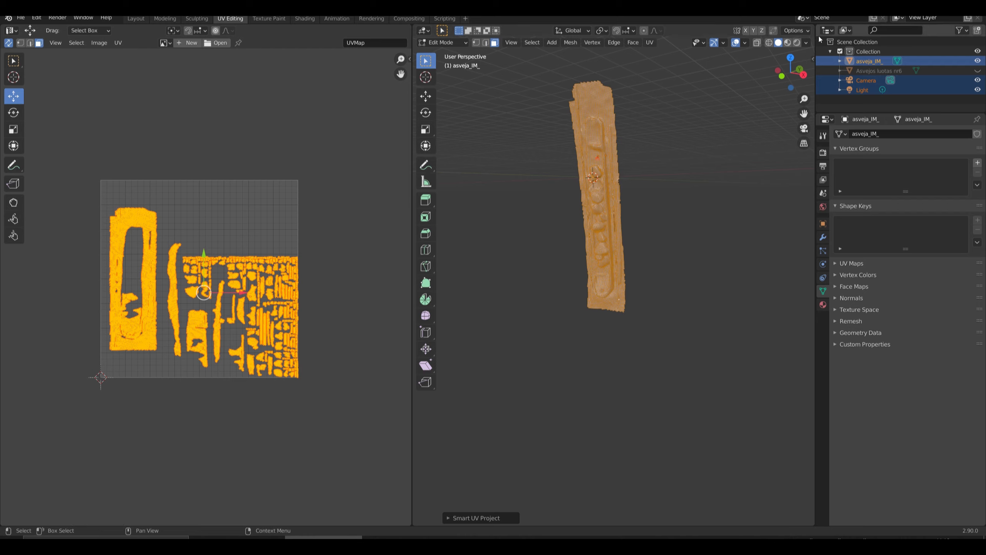
Run Smart UV Project again on the whole mesh with the island margin reduced to 0.06.
{"action": "left_click", "coordinate": [648, 42]}
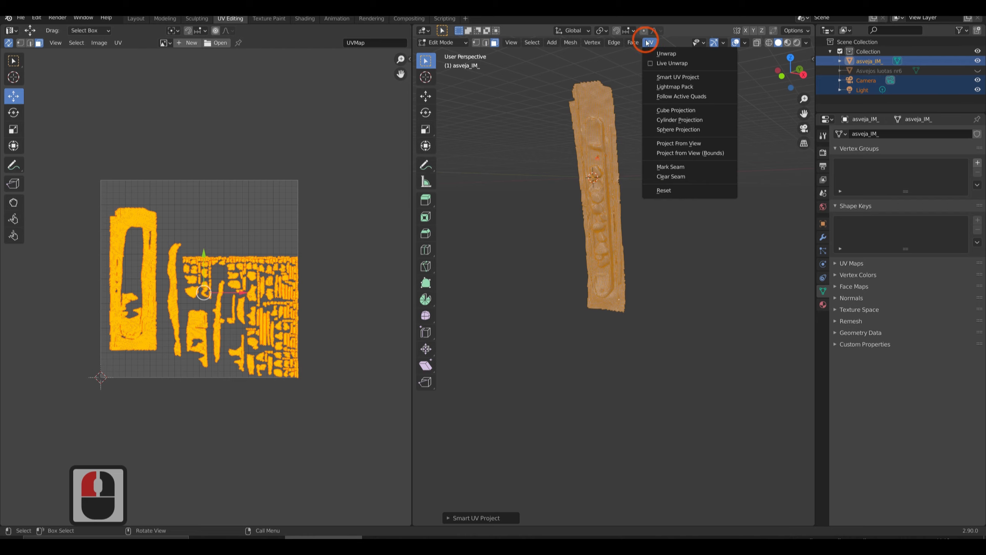
{"action": "left_click", "coordinate": [676, 78]}
{"action": "left_click_drag", "start_coordinate": [711, 105], "coordinate": [699, 106]}
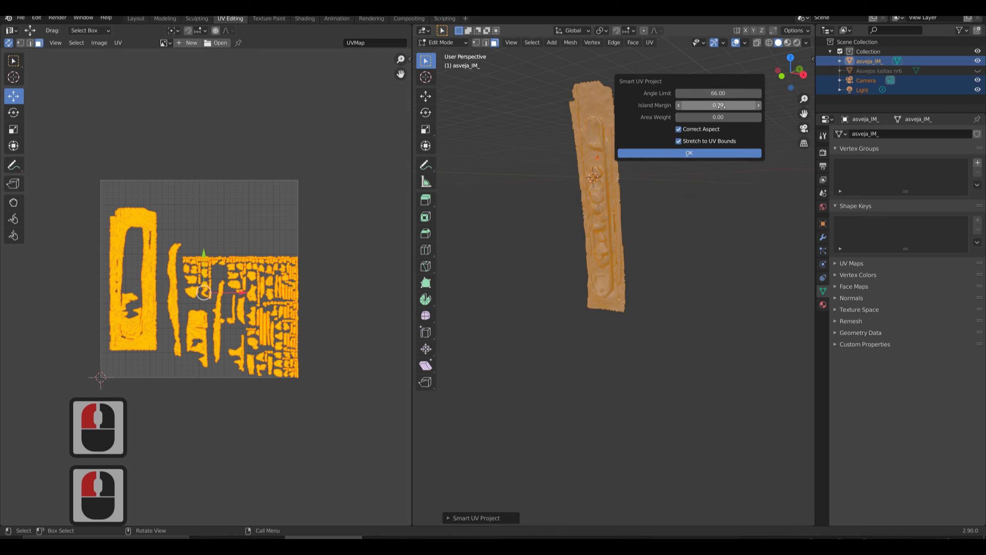
{"action": "left_click", "coordinate": [690, 152]}
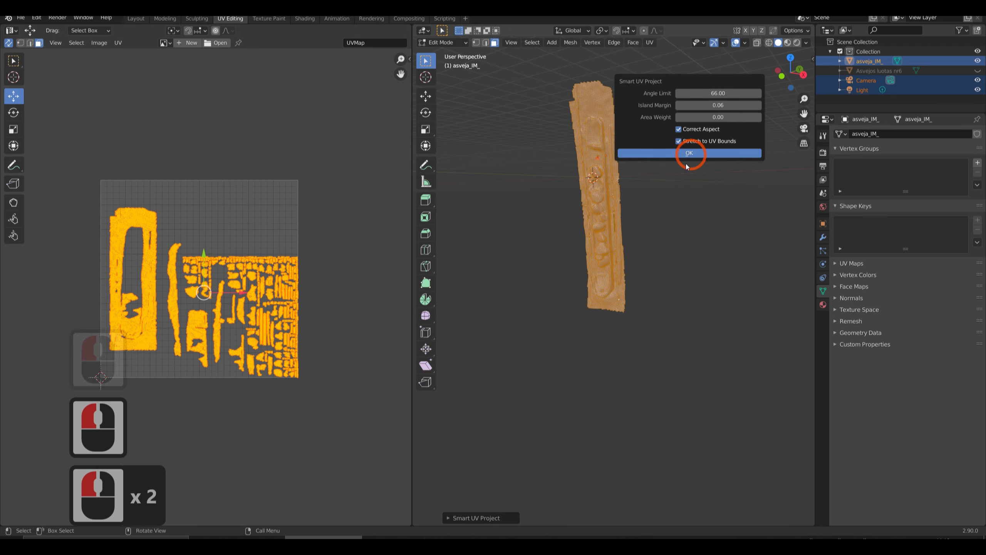
Clear the UV selection and examine the spacing between the islands up close and across the whole layout.
{"action": "left_click", "coordinate": [257, 231]}
{"action": "scroll", "coordinate": [254, 204], "scroll_direction": "up", "scroll_amount": 7}
{"action": "scroll", "coordinate": [276, 128], "scroll_direction": "up", "scroll_amount": 4}
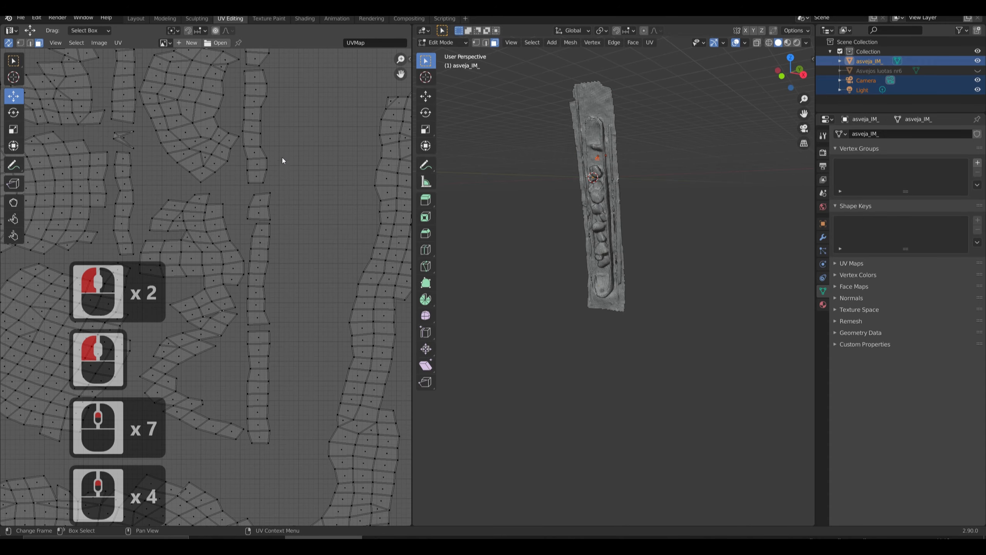
{"action": "scroll", "coordinate": [268, 233], "scroll_direction": "down", "scroll_amount": 2}
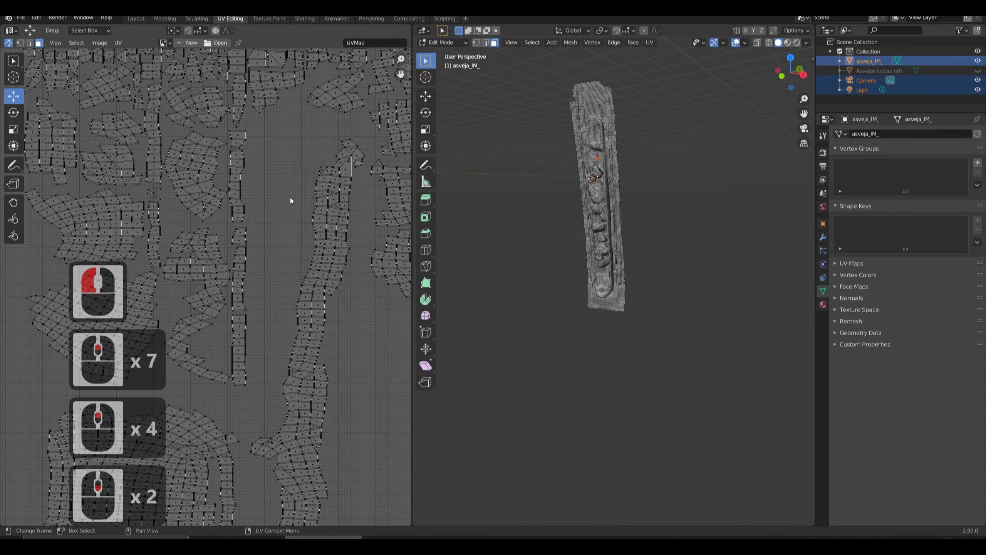
{"action": "scroll", "coordinate": [290, 197], "scroll_direction": "down", "scroll_amount": 4}
{"action": "scroll", "coordinate": [264, 223], "scroll_direction": "down", "scroll_amount": 3}
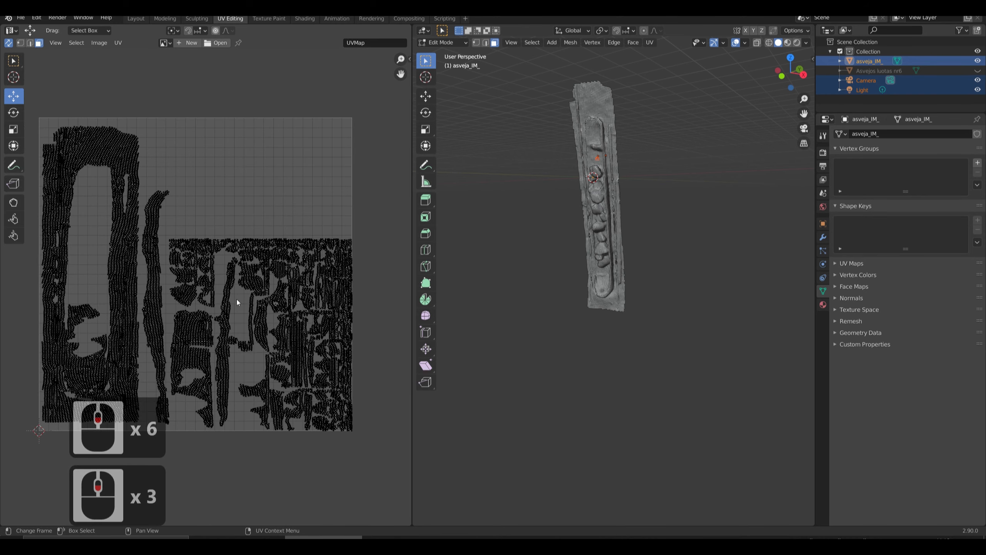
{"action": "scroll", "coordinate": [219, 243], "scroll_direction": "up", "scroll_amount": 5}
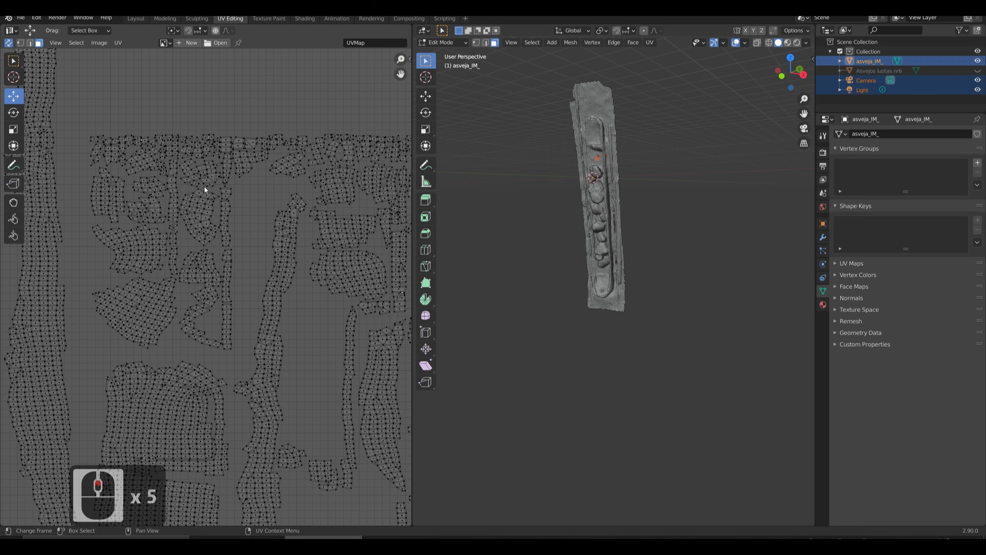
{"action": "scroll", "coordinate": [202, 194], "scroll_direction": "up", "scroll_amount": 2}
{"action": "scroll", "coordinate": [200, 213], "scroll_direction": "down", "scroll_amount": 7}
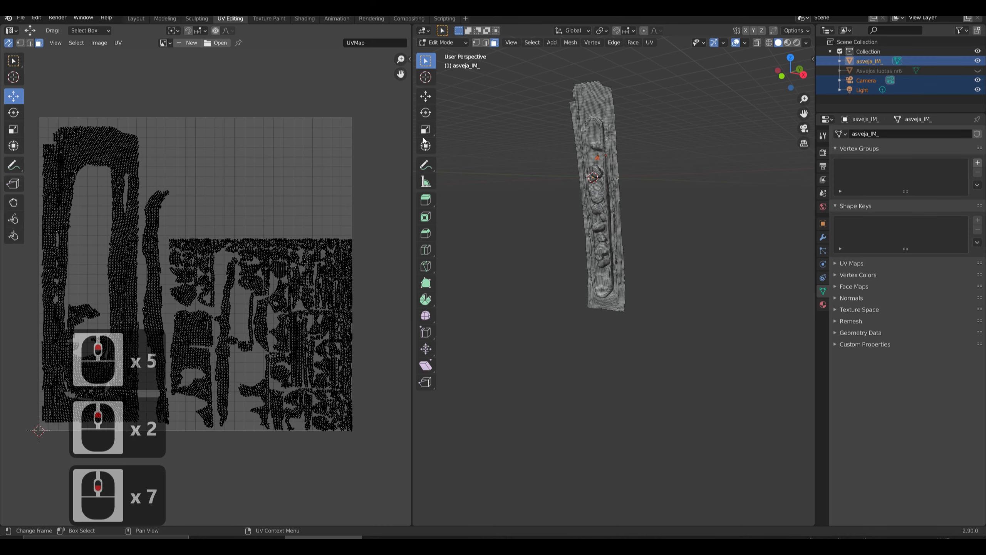
Select the mesh faces and run Smart UV Project with the island margin set to 0.16.
{"action": "left_click", "coordinate": [692, 422]}
{"action": "key", "text": "a"}
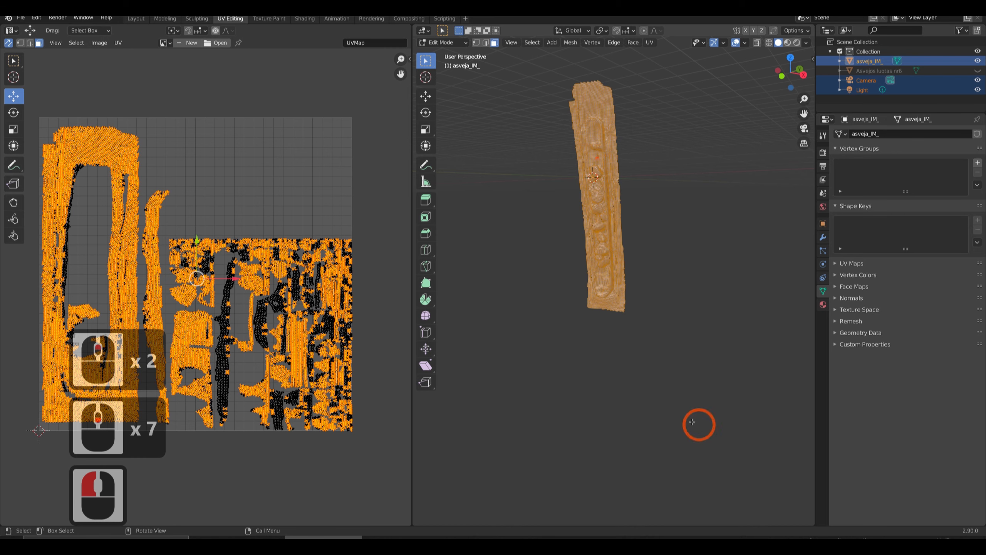
{"action": "left_click", "coordinate": [649, 43]}
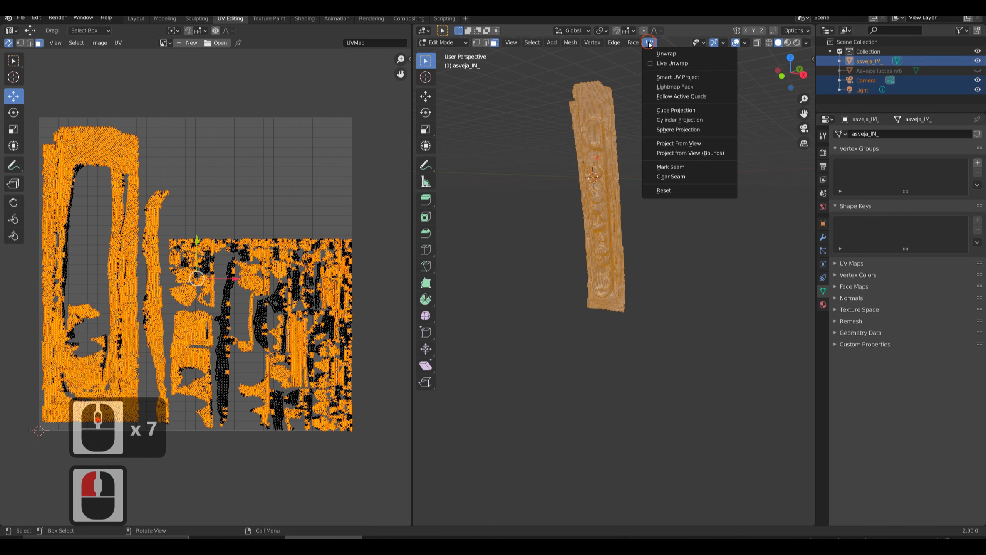
{"action": "left_click", "coordinate": [664, 77]}
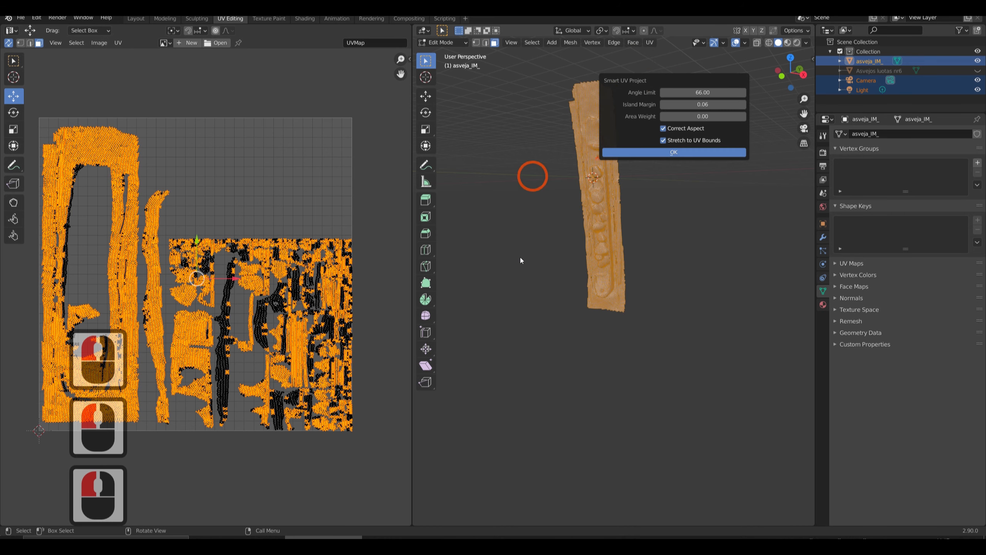
{"action": "left_click", "coordinate": [716, 106]}
{"action": "key", "text": "Left"}
{"action": "key", "text": "Left"}
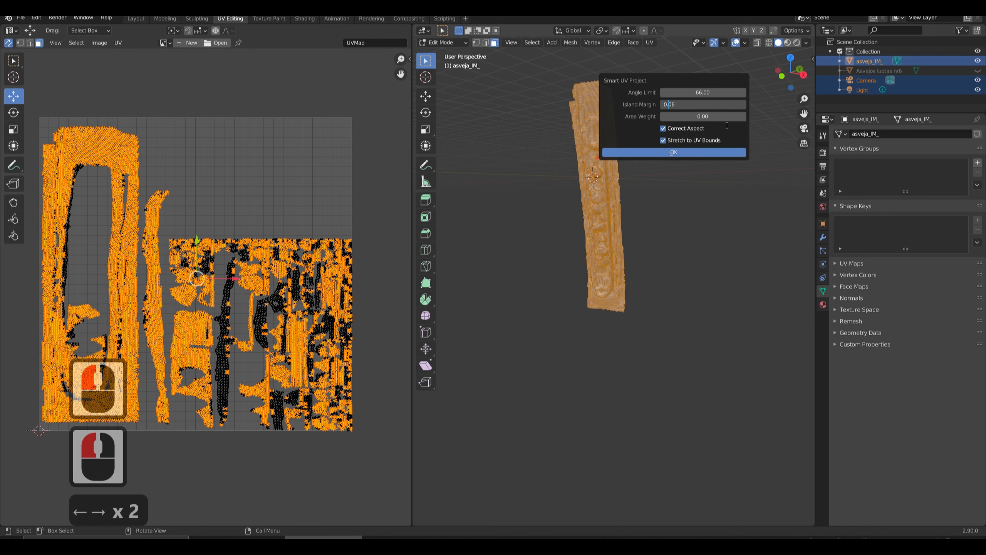
{"action": "key", "text": "Left"}
{"action": "key", "text": "BackSpace"}
{"action": "type", "text": "1"}
{"action": "key", "text": "Return"}
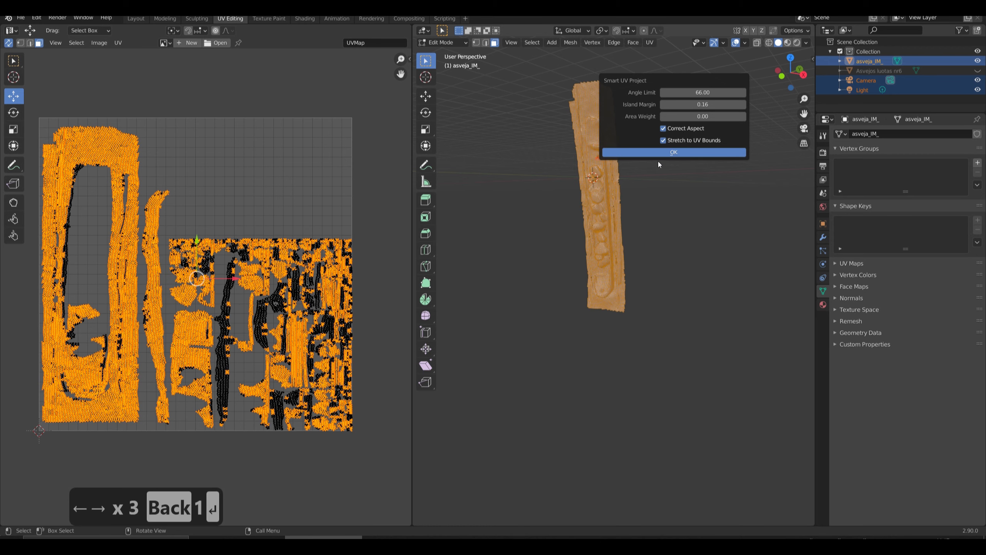
{"action": "left_click", "coordinate": [507, 258]}
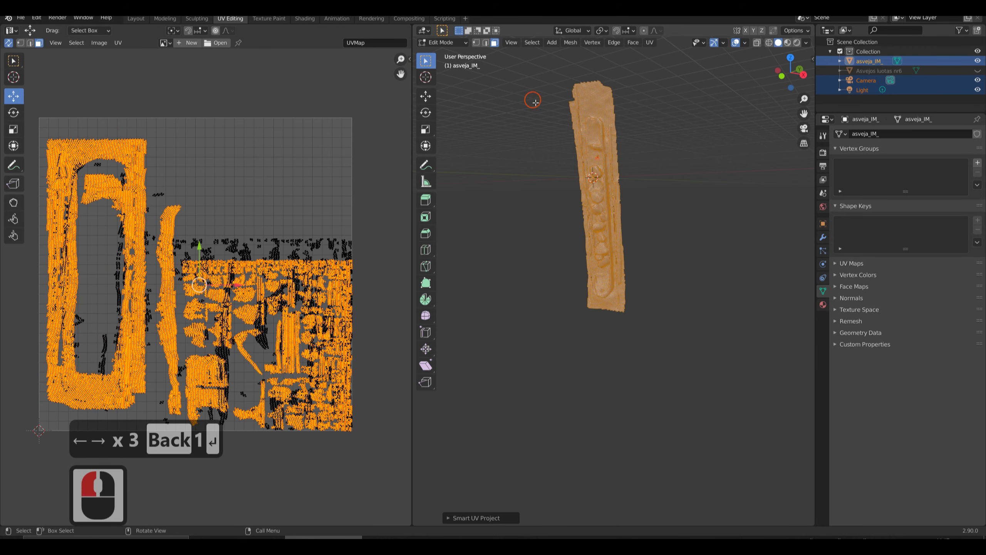
Reselect every face of the mesh and repeat Smart UV Project, keeping the 0.16 island margin.
{"action": "left_click", "coordinate": [536, 102]}
{"action": "left_click", "coordinate": [535, 141]}
{"action": "left_click", "coordinate": [538, 142]}
{"action": "key", "text": "a"}
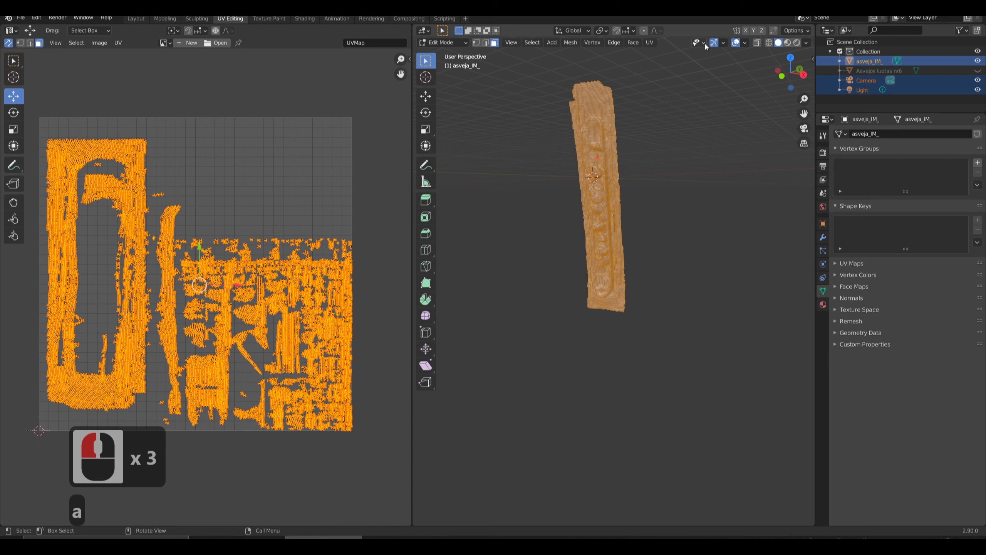
{"action": "left_click", "coordinate": [649, 42]}
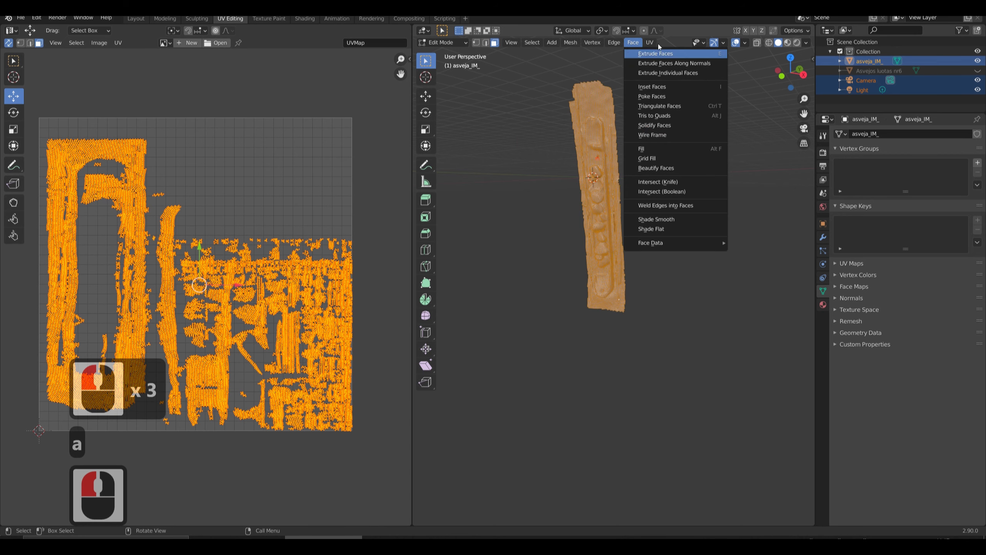
{"action": "left_click", "coordinate": [647, 43]}
{"action": "left_click", "coordinate": [669, 65]}
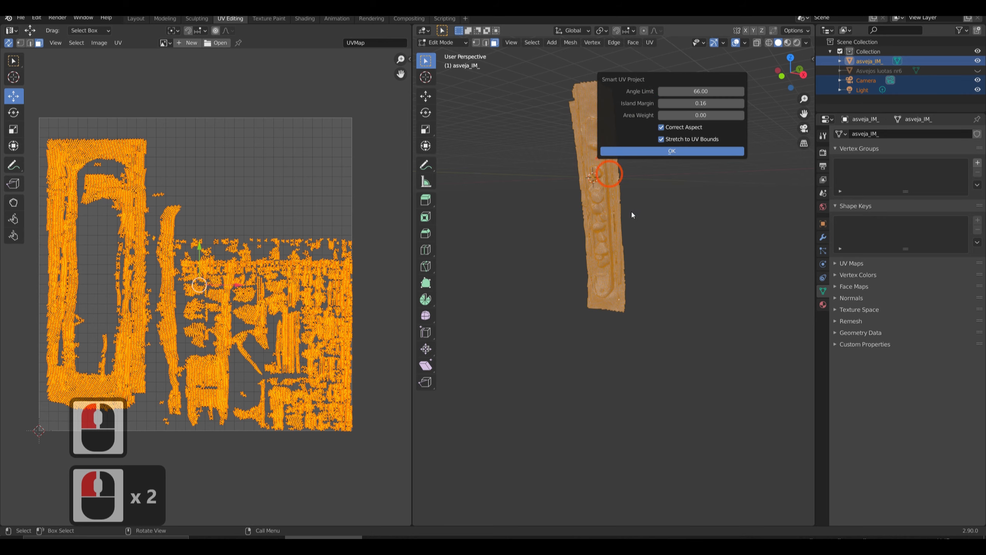
{"action": "left_click", "coordinate": [693, 151]}
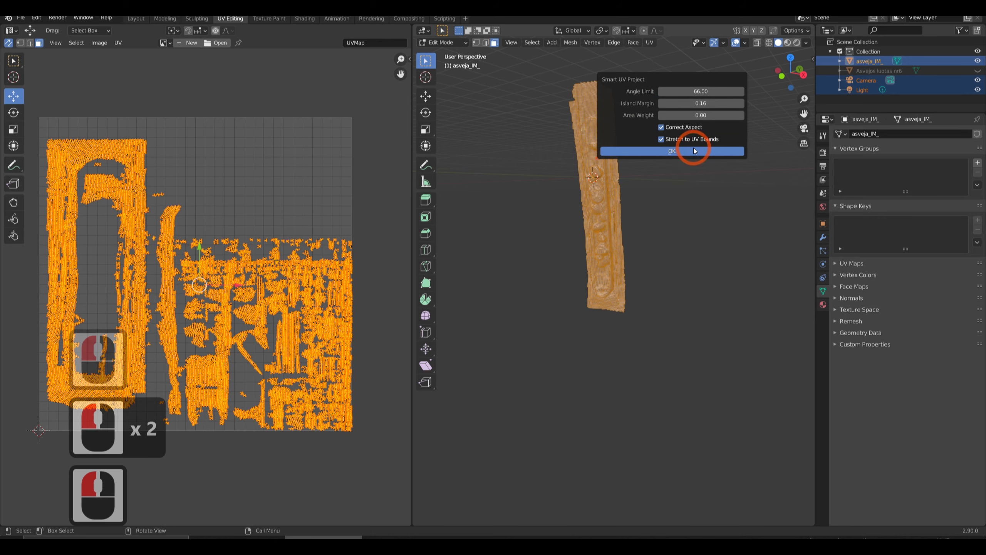
Deselect the UVs and inspect the gaps between islands in the regenerated layout.
{"action": "left_click", "coordinate": [315, 297]}
{"action": "scroll", "coordinate": [194, 329], "scroll_direction": "up", "scroll_amount": 7}
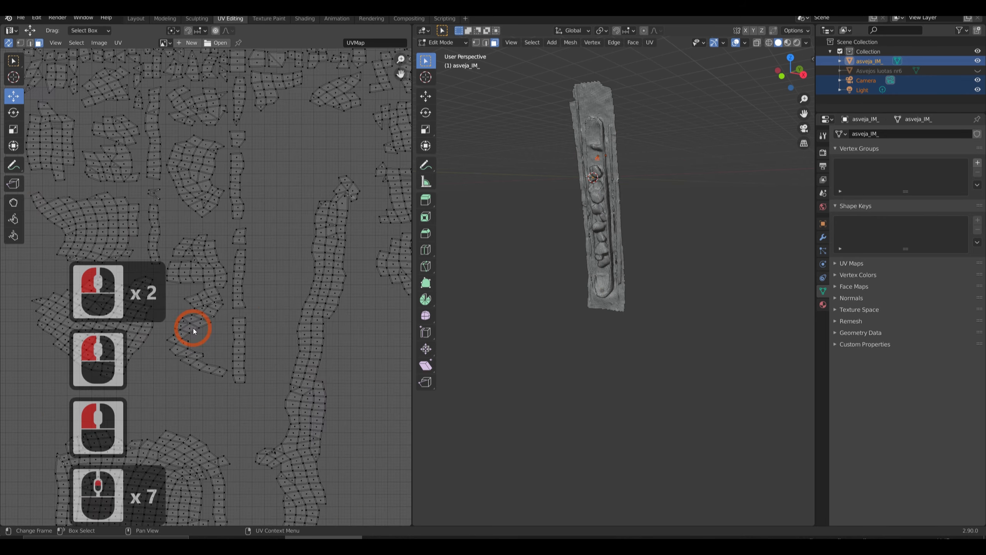
{"action": "scroll", "coordinate": [194, 328], "scroll_direction": "down", "scroll_amount": 6}
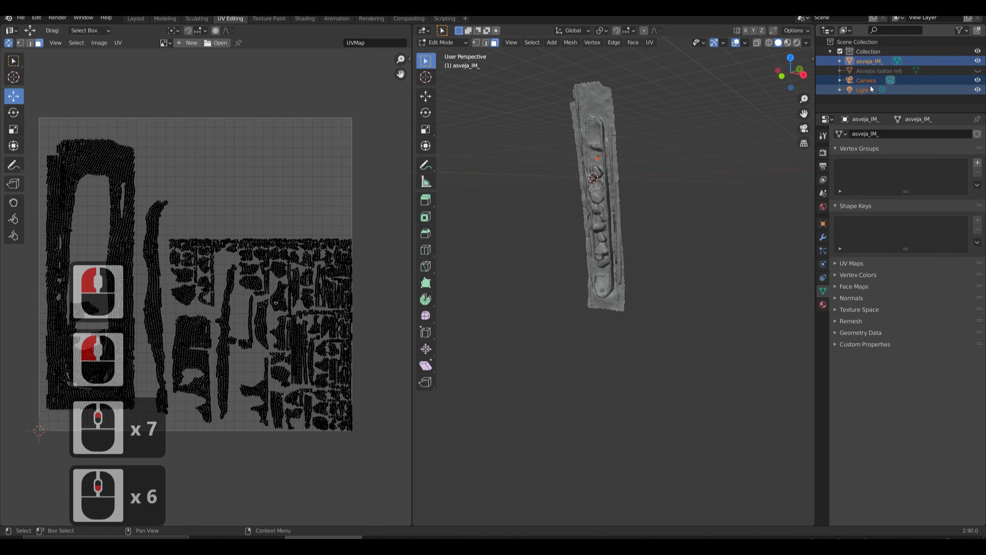
Show the original scan Asvejos luotas nr6, hide the retopologized asveja_IM_ mesh, and select the scan.
{"action": "key", "text": "Tab"}
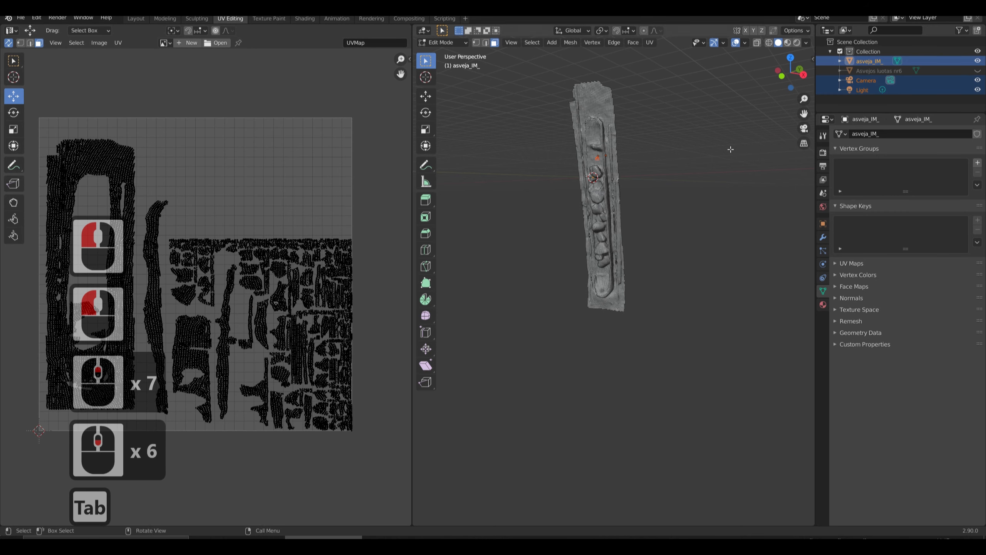
{"action": "left_click", "coordinate": [977, 70]}
{"action": "left_click", "coordinate": [977, 62]}
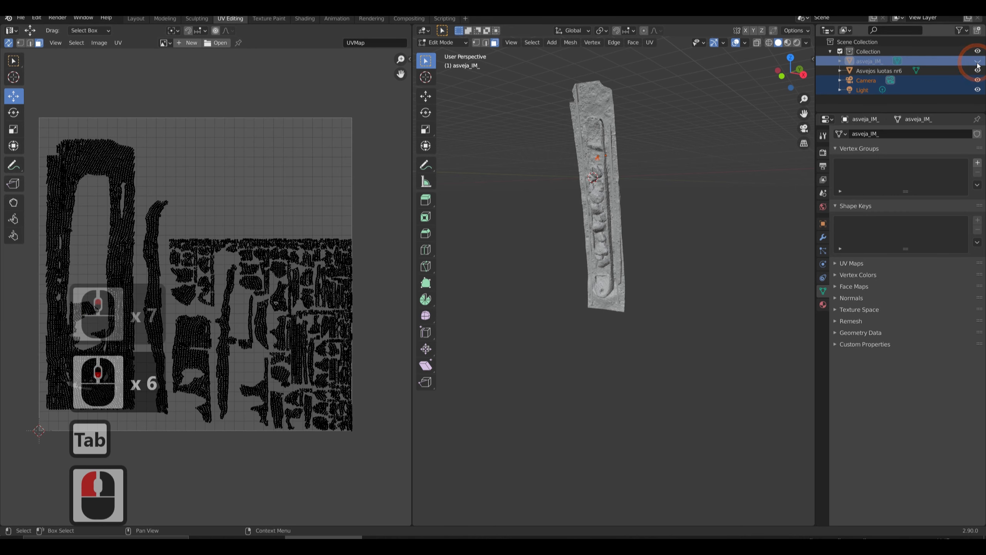
{"action": "left_click", "coordinate": [711, 166]}
{"action": "left_click", "coordinate": [873, 72]}
{"action": "left_click", "coordinate": [632, 181]}
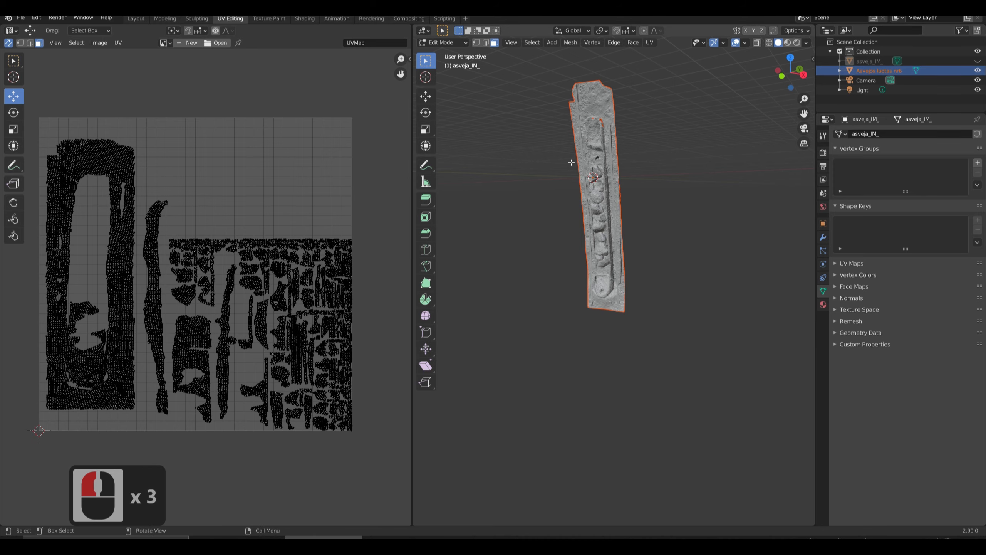
Enter Edit Mode on the original scan, clear its UV selection, and examine its UV islands and triangle density up close.
{"action": "key", "text": "Tab"}
{"action": "left_click", "coordinate": [578, 185]}
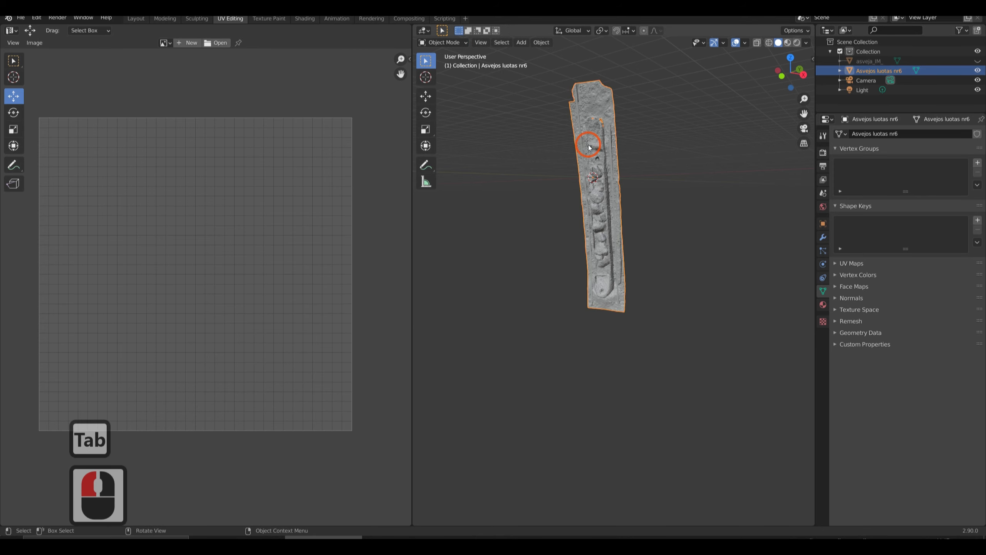
{"action": "key", "text": "Tab"}
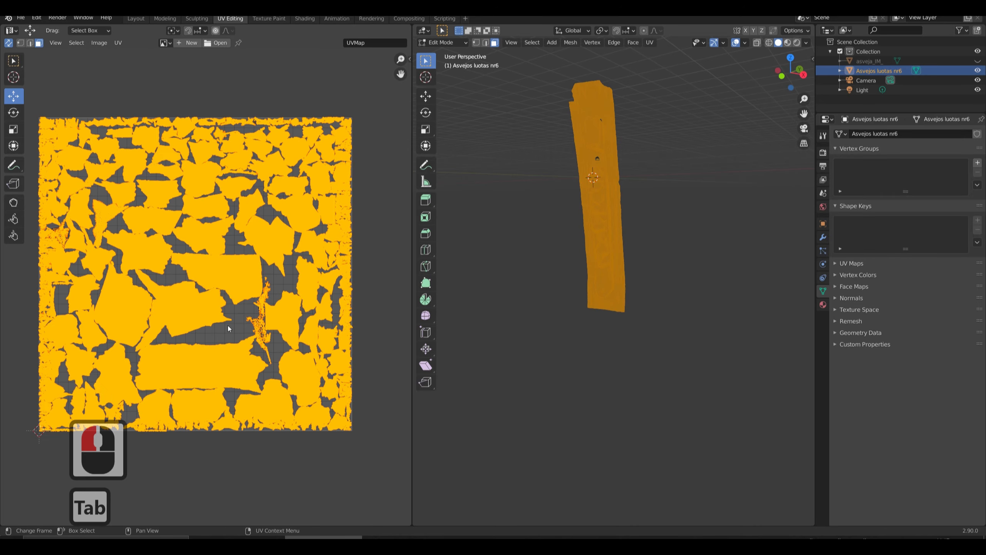
{"action": "left_click", "coordinate": [212, 285]}
{"action": "scroll", "coordinate": [211, 284], "scroll_direction": "up", "scroll_amount": 5}
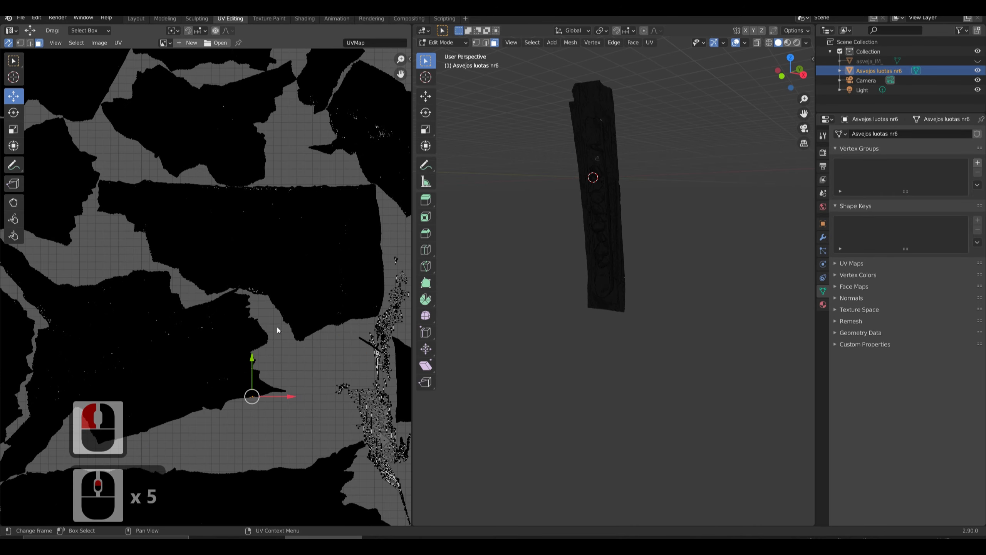
{"action": "scroll", "coordinate": [252, 306], "scroll_direction": "up", "scroll_amount": 2}
{"action": "scroll", "coordinate": [248, 304], "scroll_direction": "up", "scroll_amount": 13}
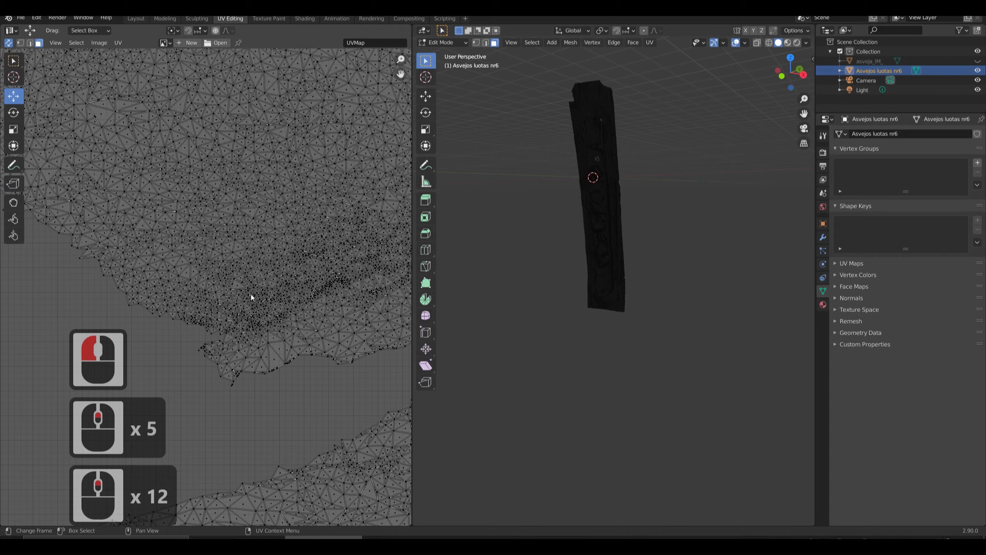
Examine the scan's UV layout, comparing the triangle density and gaps between islands up close and from a distance.
{"action": "scroll", "coordinate": [209, 288], "scroll_direction": "down", "scroll_amount": 17}
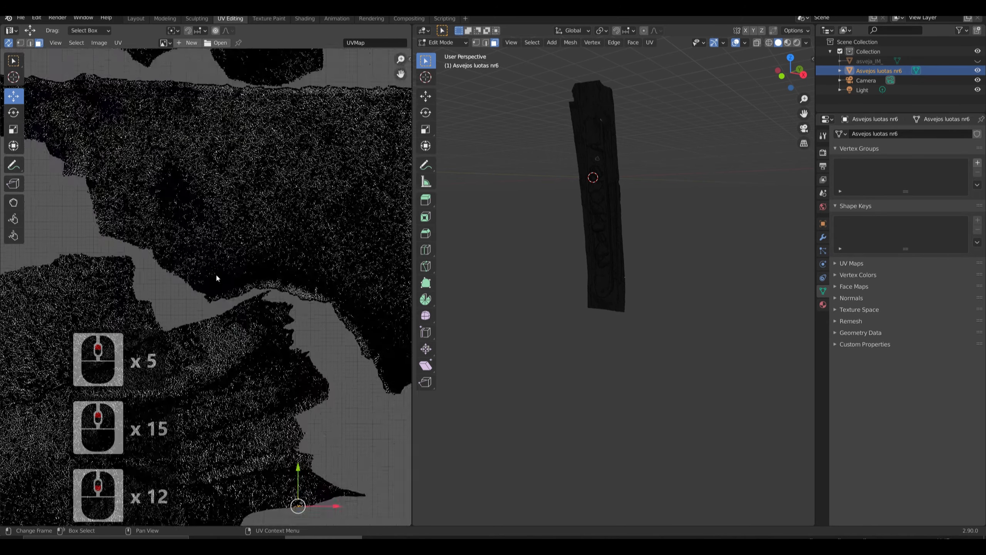
{"action": "scroll", "coordinate": [249, 303], "scroll_direction": "up", "scroll_amount": 15}
{"action": "scroll", "coordinate": [241, 286], "scroll_direction": "up", "scroll_amount": 8}
{"action": "scroll", "coordinate": [232, 286], "scroll_direction": "down", "scroll_amount": 20}
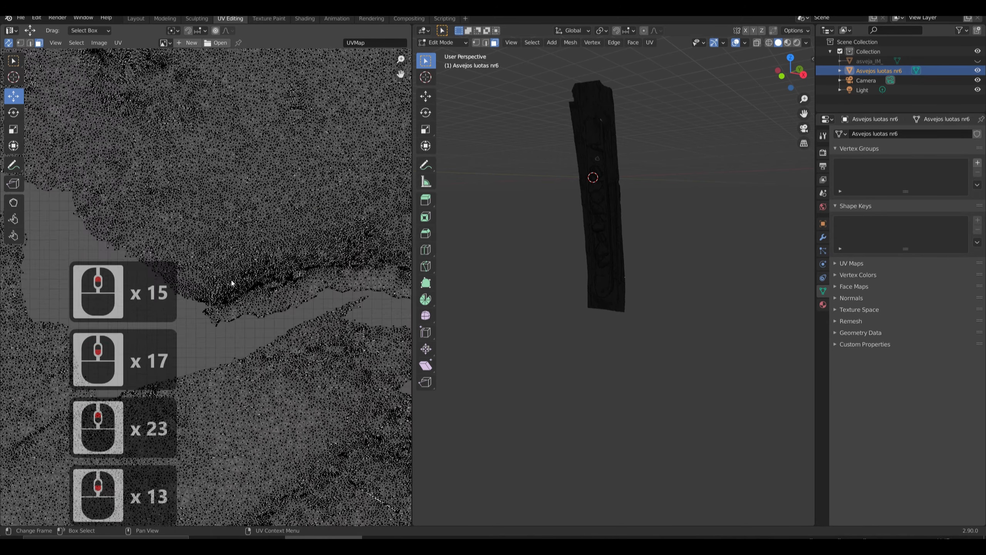
{"action": "scroll", "coordinate": [187, 192], "scroll_direction": "down", "scroll_amount": 6}
{"action": "scroll", "coordinate": [229, 276], "scroll_direction": "up", "scroll_amount": 18}
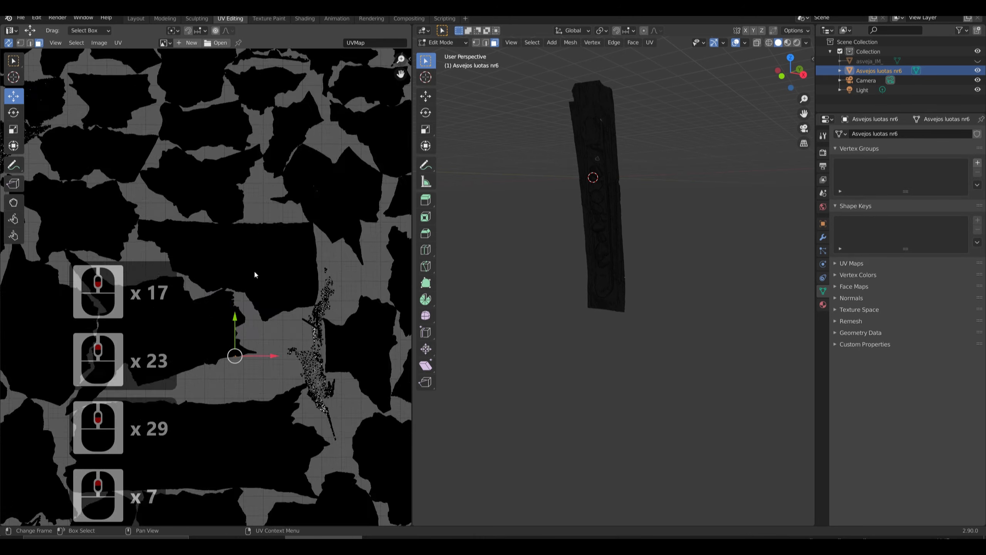
{"action": "scroll", "coordinate": [296, 268], "scroll_direction": "down", "scroll_amount": 7}
{"action": "scroll", "coordinate": [302, 272], "scroll_direction": "down", "scroll_amount": 4}
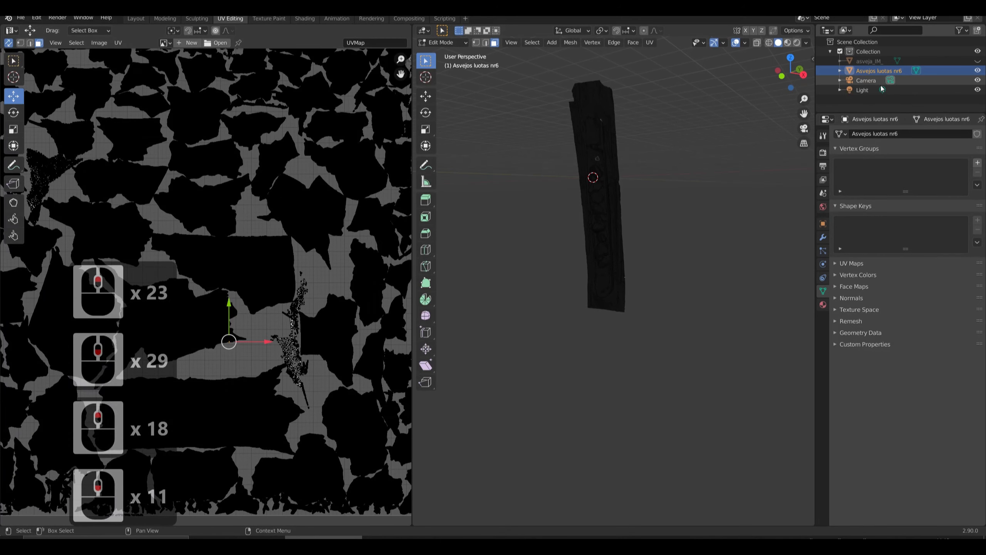
{"action": "left_click", "coordinate": [978, 71]}
{"action": "left_click", "coordinate": [978, 61]}
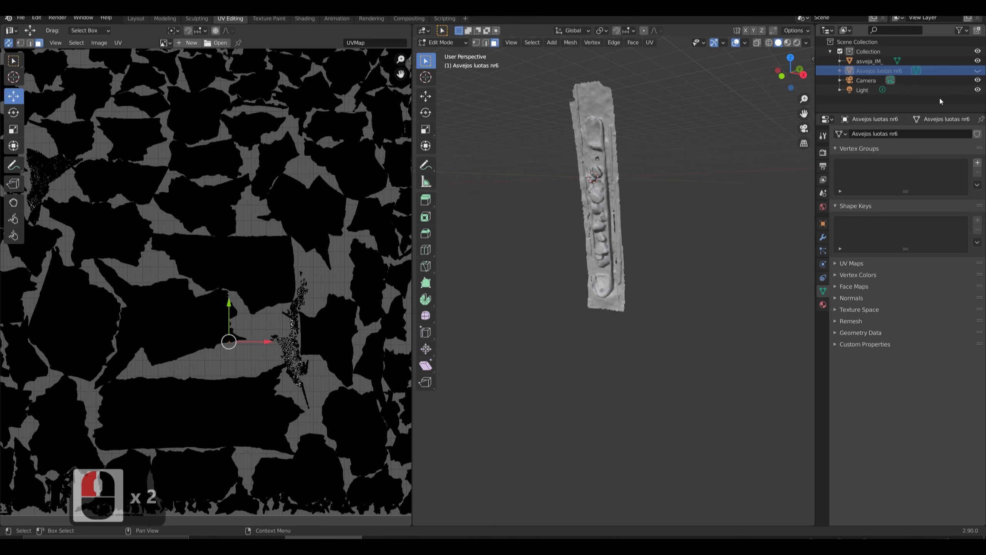
{"action": "left_click", "coordinate": [978, 71]}
{"action": "left_click", "coordinate": [978, 60]}
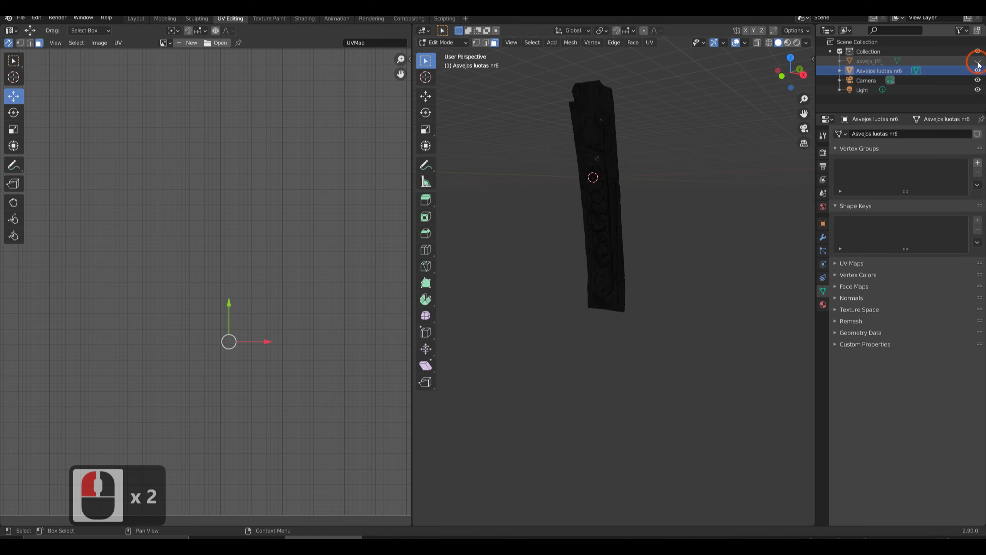
{"action": "left_click", "coordinate": [589, 127]}
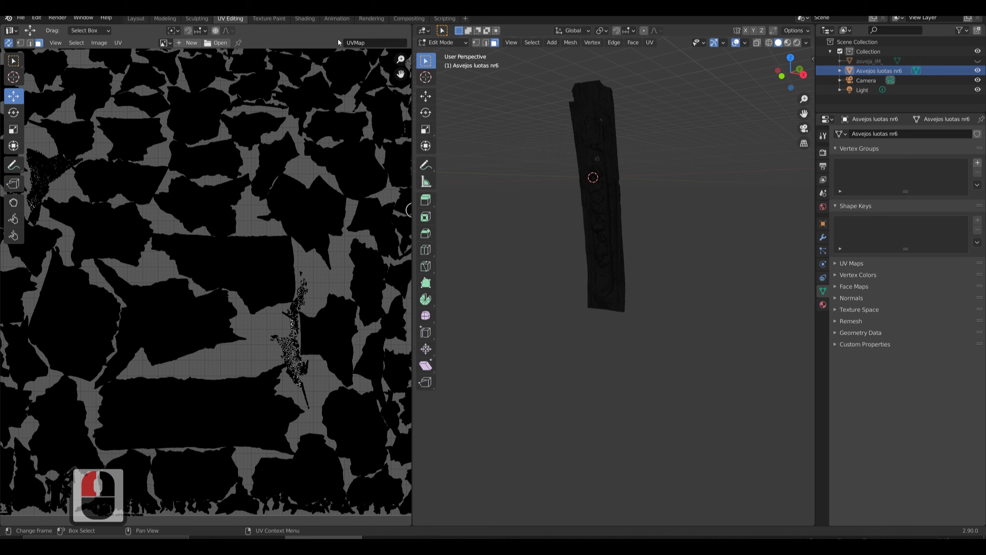
Switch to the Layout workspace, examine the Asvejos luotas nr6 scan from several angles, and select it.
{"action": "left_click", "coordinate": [136, 19]}
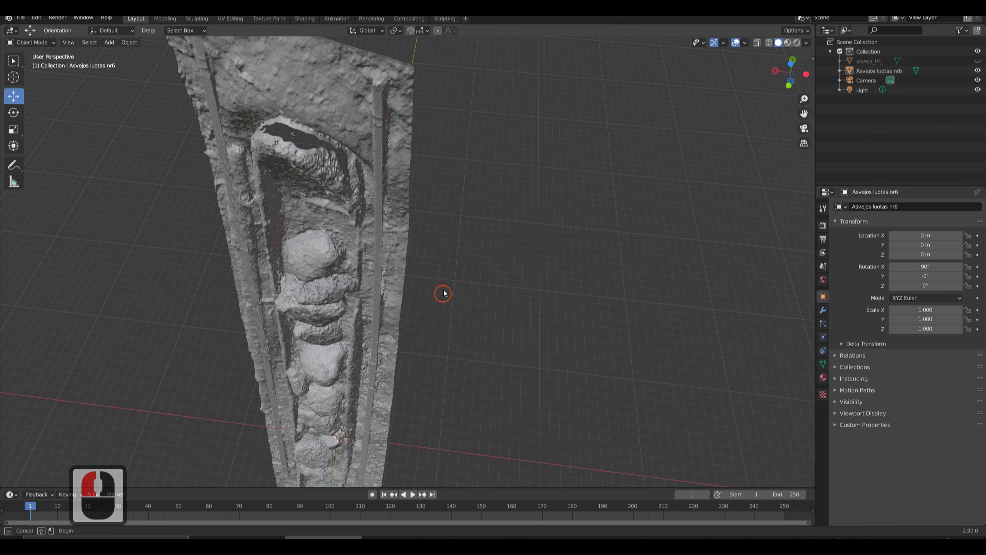
{"action": "middle_click_drag", "start_coordinate": [440, 269], "coordinate": [461, 188]}
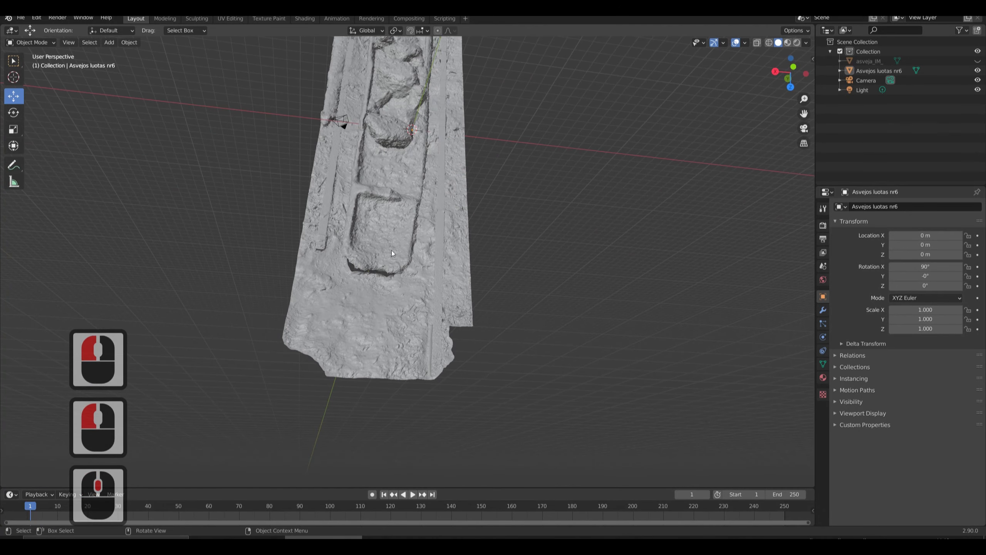
{"action": "scroll", "coordinate": [393, 241], "scroll_direction": "up", "scroll_amount": 3}
{"action": "scroll", "coordinate": [359, 227], "scroll_direction": "down", "scroll_amount": 2}
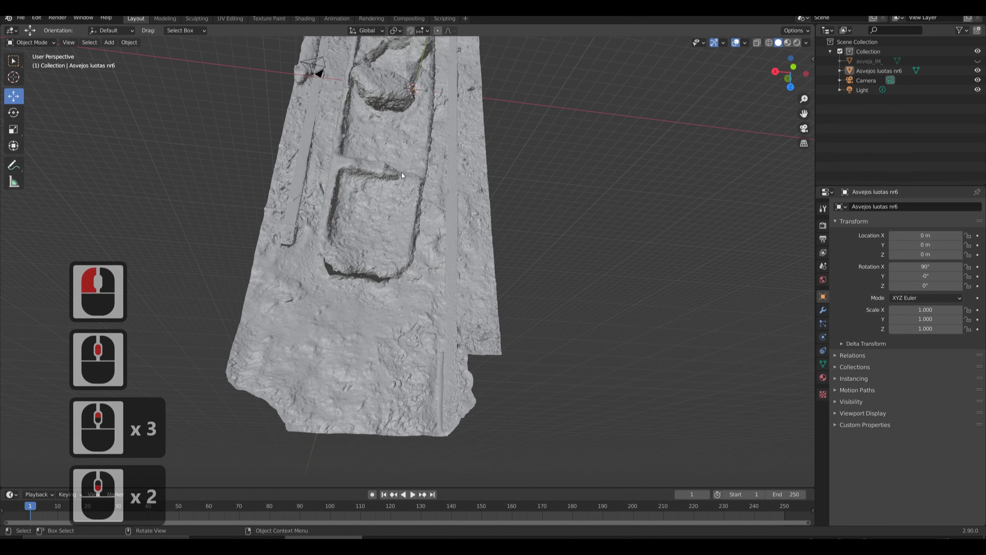
{"action": "middle_click_drag", "start_coordinate": [401, 173], "coordinate": [395, 306]}
{"action": "left_click", "coordinate": [411, 279]}
{"action": "scroll", "coordinate": [412, 280], "scroll_direction": "down", "scroll_amount": 2}
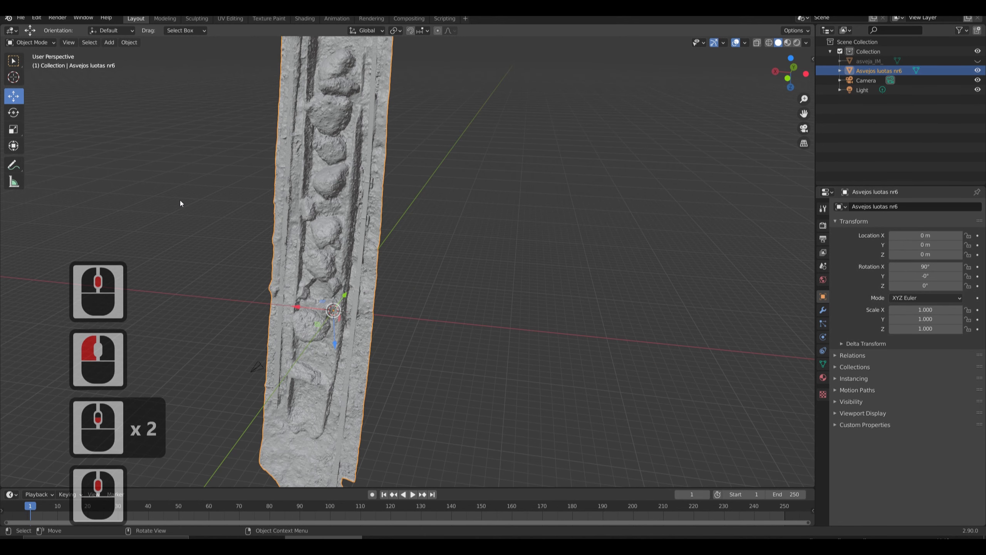
Open the scan's material settings and assign an Image Texture to its Base Color.
{"action": "left_click", "coordinate": [823, 378]}
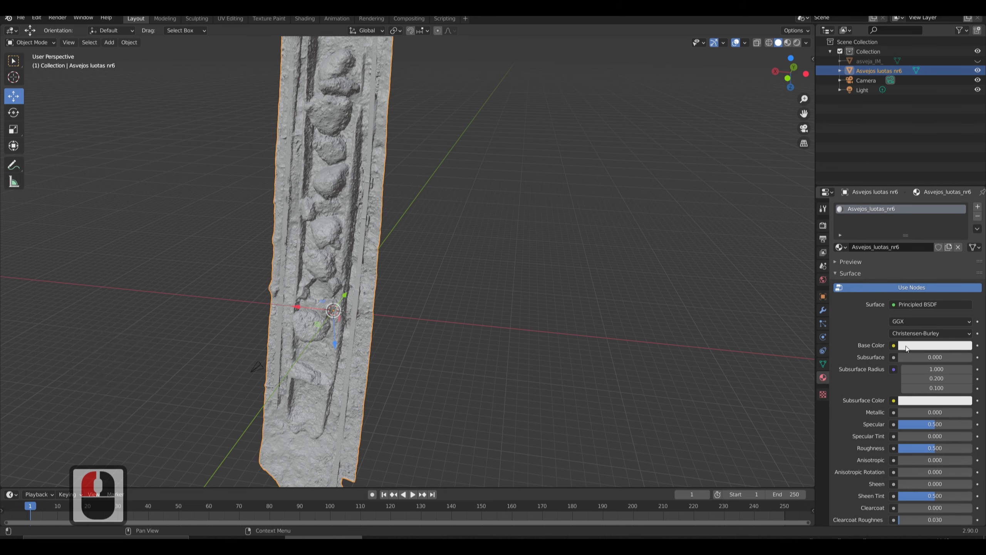
{"action": "left_click", "coordinate": [908, 347]}
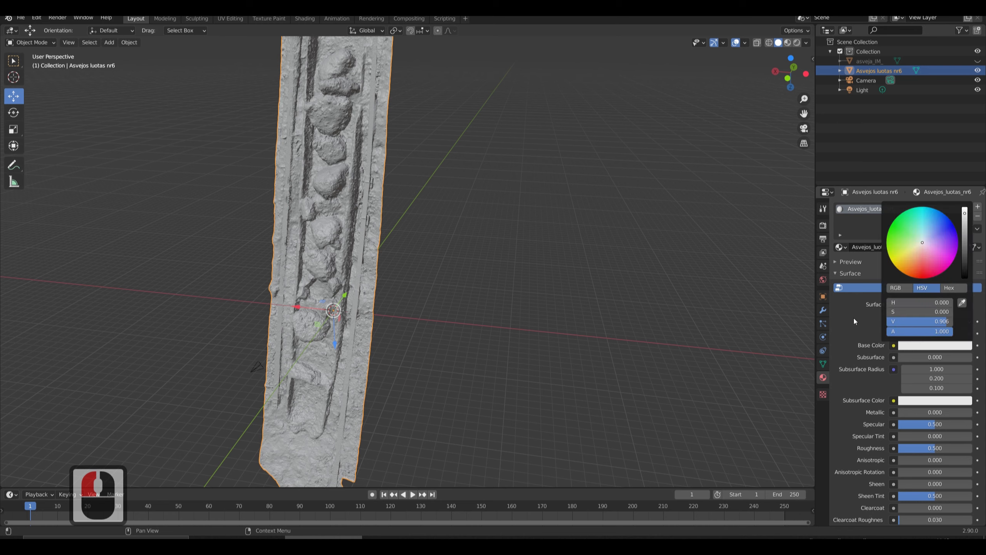
{"action": "left_click", "coordinate": [879, 334]}
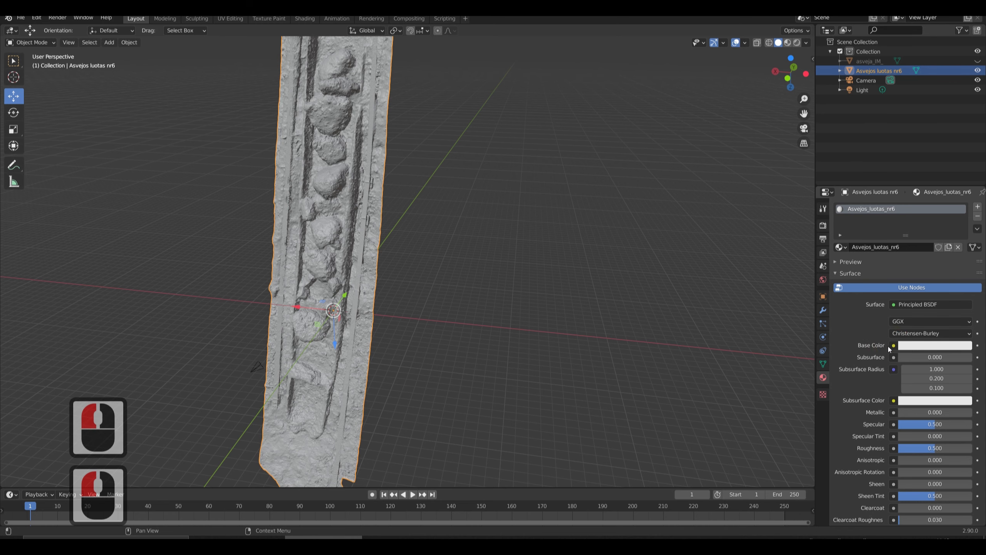
{"action": "left_click", "coordinate": [892, 345]}
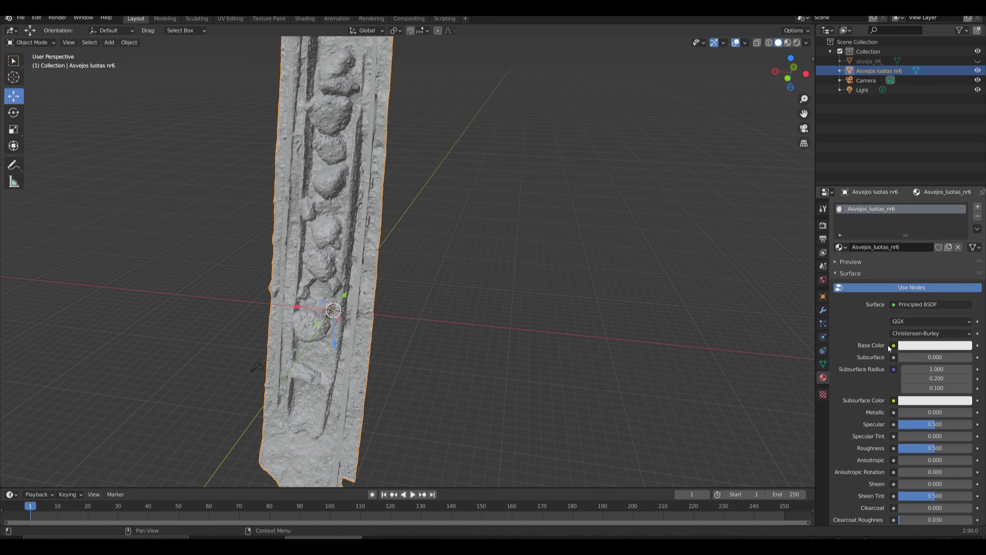
{"action": "left_click", "coordinate": [894, 345]}
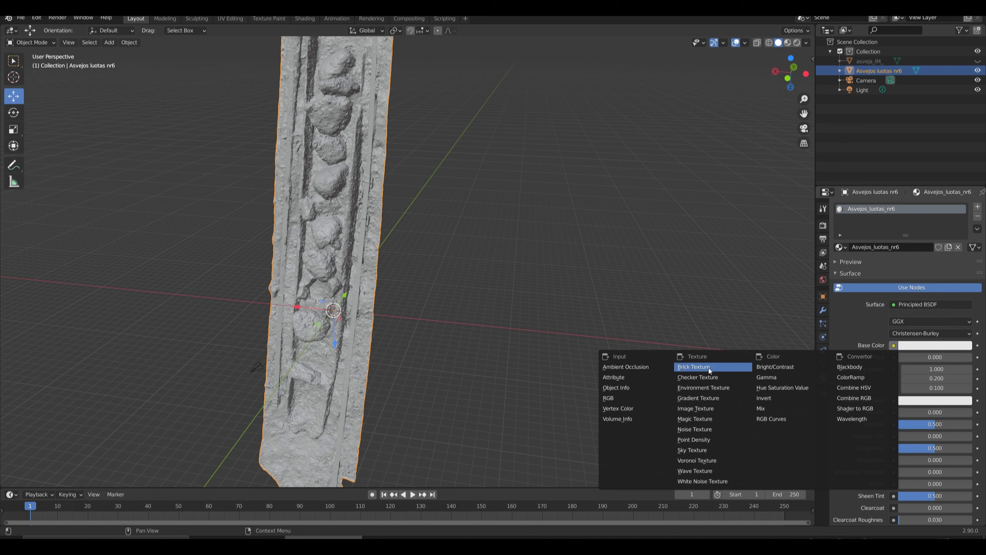
{"action": "left_click", "coordinate": [721, 409]}
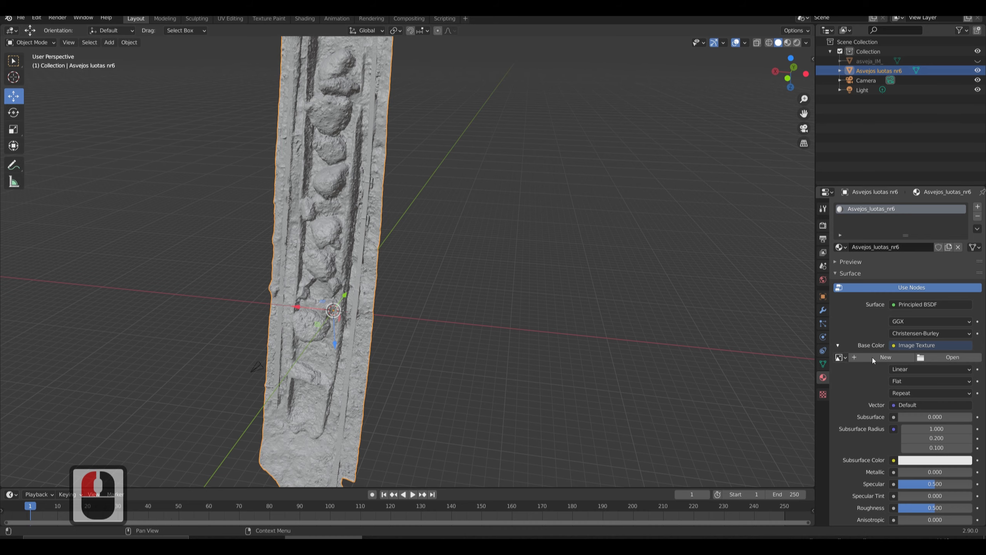
Load Asvejos luotas nr6.jpg from the project folder on the E: drive as the scan's Base Color image.
{"action": "left_click", "coordinate": [935, 359]}
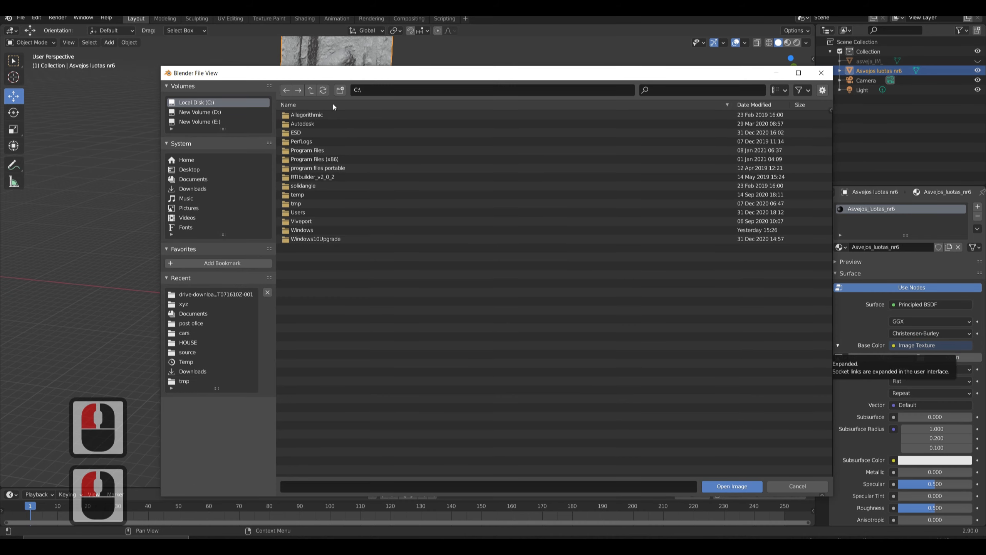
{"action": "left_click", "coordinate": [200, 122]}
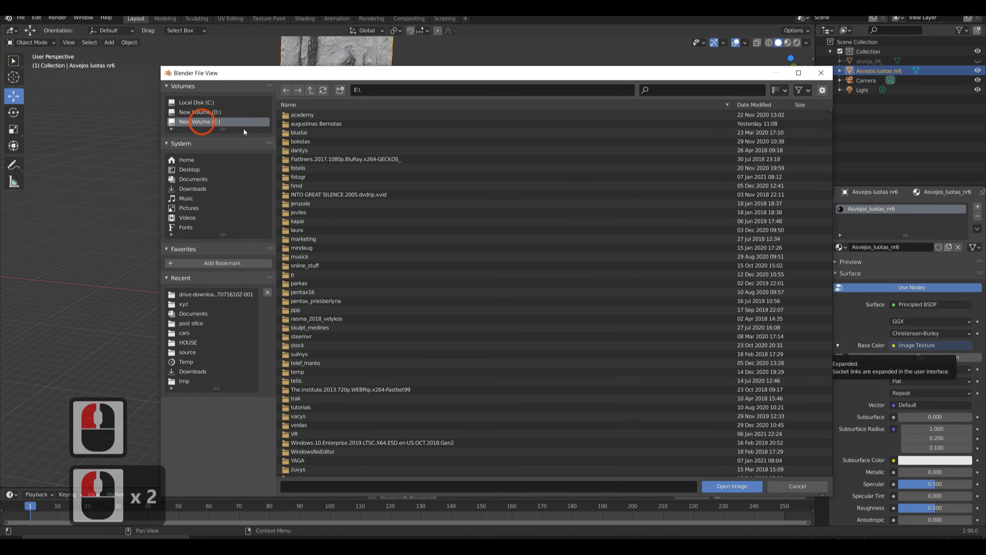
{"action": "left_click", "coordinate": [307, 142]}
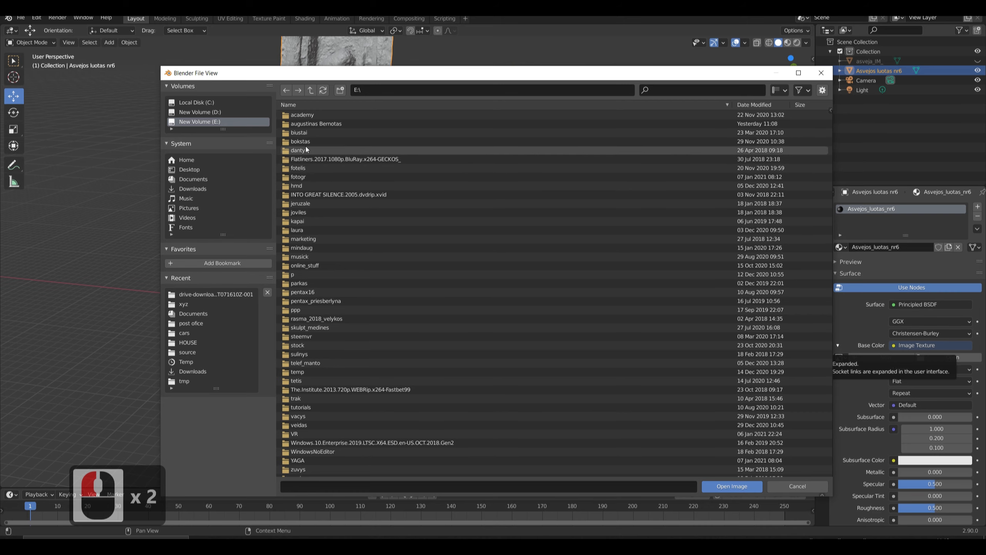
{"action": "double_click", "coordinate": [313, 124]}
{"action": "double_click", "coordinate": [311, 115]}
{"action": "left_click", "coordinate": [312, 114]}
{"action": "left_click", "coordinate": [726, 485]}
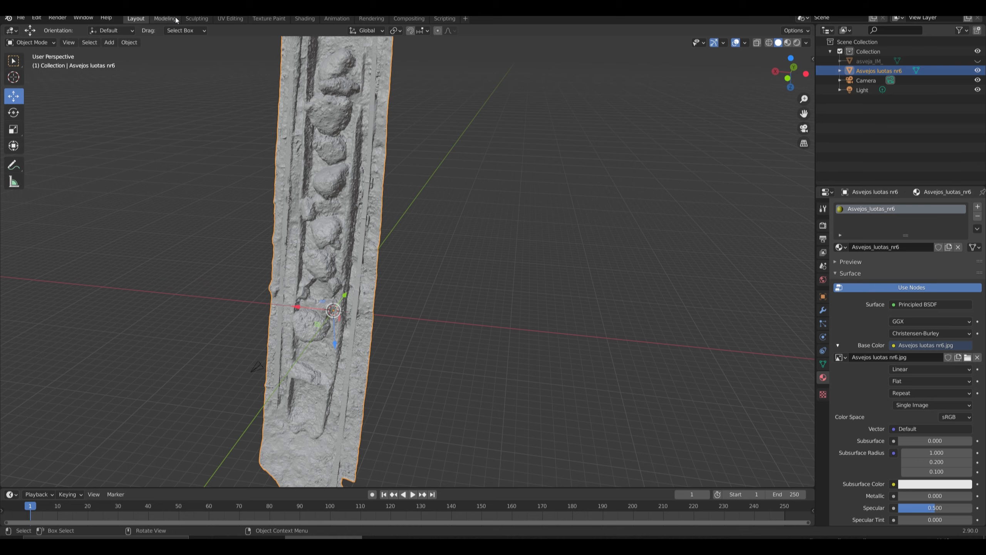
Switch to the Shading workspace and examine the textured scan from several angles and distances.
{"action": "left_click", "coordinate": [314, 21]}
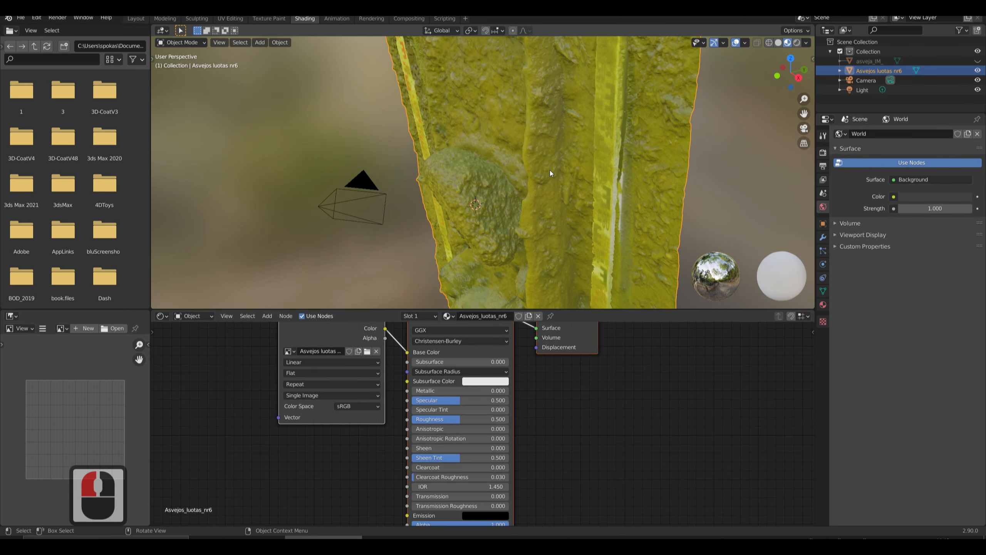
{"action": "scroll", "coordinate": [545, 172], "scroll_direction": "down", "scroll_amount": 6}
{"action": "left_click", "coordinate": [394, 170]}
{"action": "middle_click_drag", "start_coordinate": [395, 171], "coordinate": [392, 135]}
{"action": "scroll", "coordinate": [391, 135], "scroll_direction": "up", "scroll_amount": 2}
{"action": "middle_click_drag", "start_coordinate": [468, 229], "coordinate": [539, 160]}
{"action": "scroll", "coordinate": [517, 192], "scroll_direction": "down", "scroll_amount": 2}
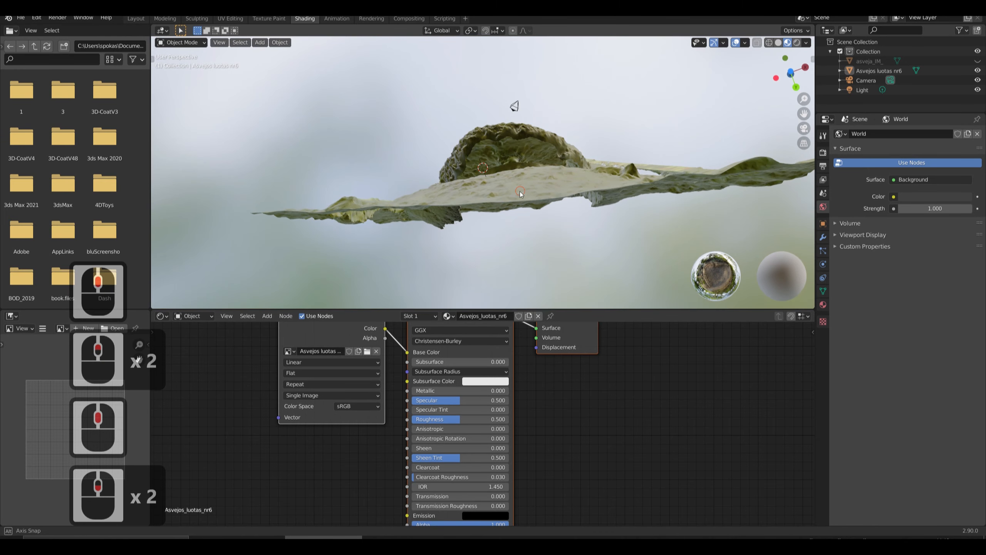
{"action": "middle_click_drag", "start_coordinate": [521, 194], "coordinate": [478, 302]}
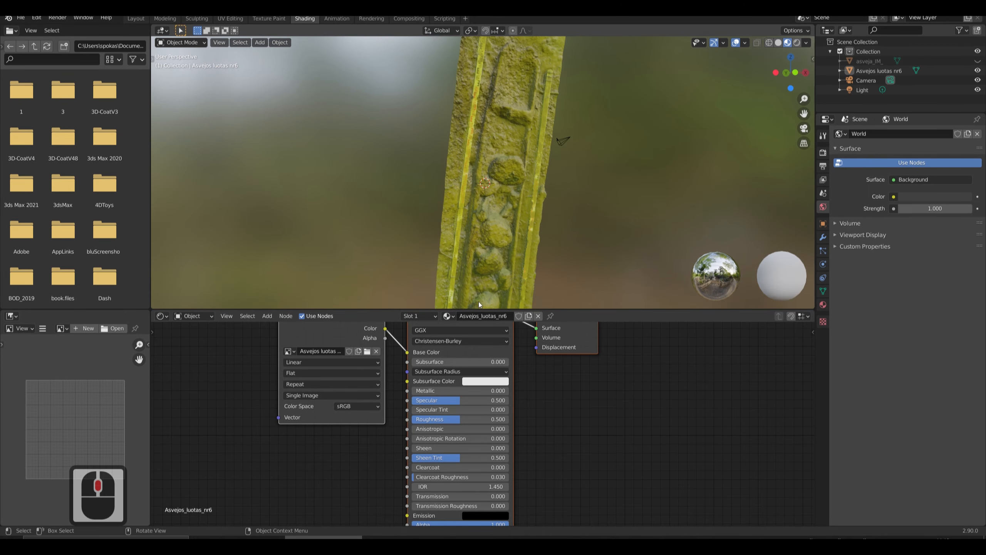
Switch to the Modeling workspace, leave Edit Mode, and apply Shade Smooth to the scan.
{"action": "left_click", "coordinate": [165, 19]}
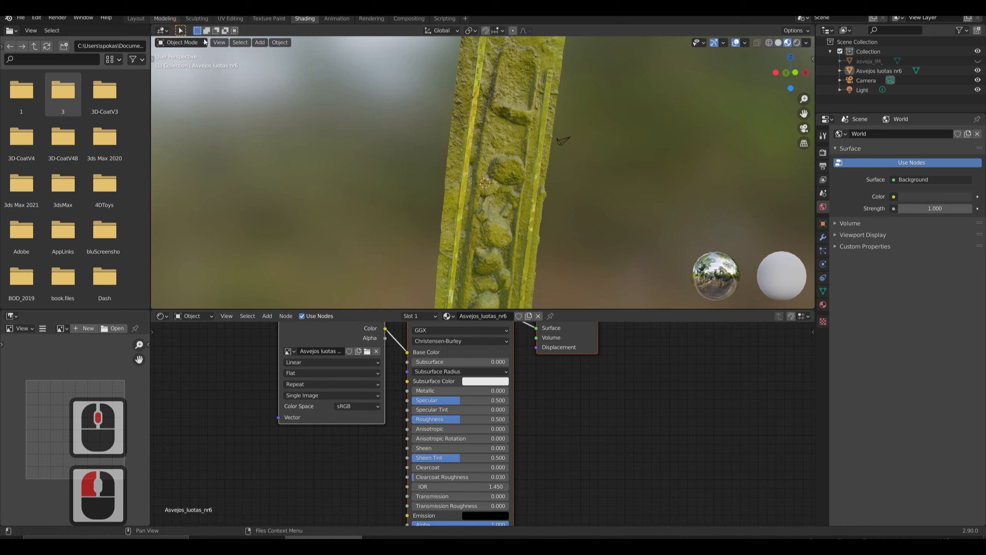
{"action": "scroll", "coordinate": [366, 246], "scroll_direction": "down", "scroll_amount": 8}
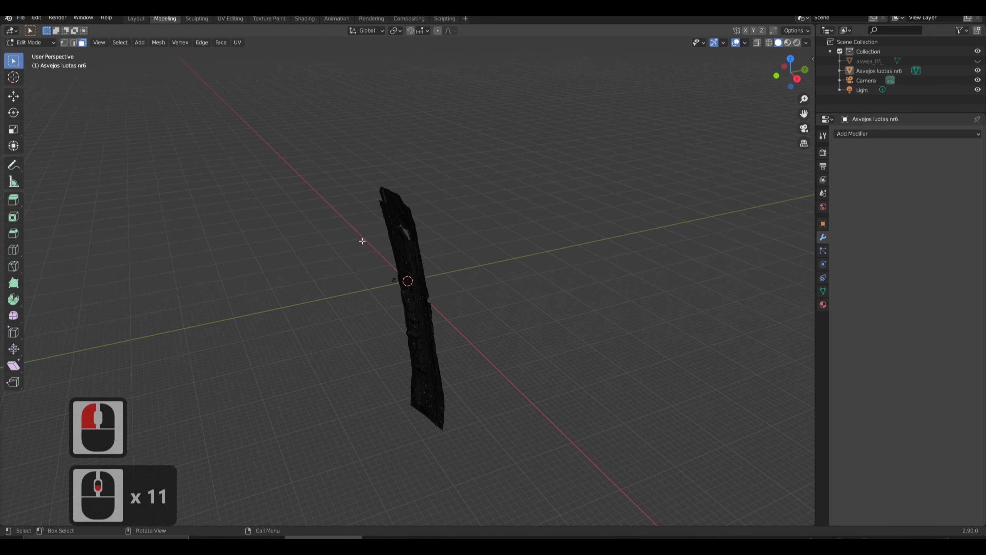
{"action": "left_click", "coordinate": [422, 253]}
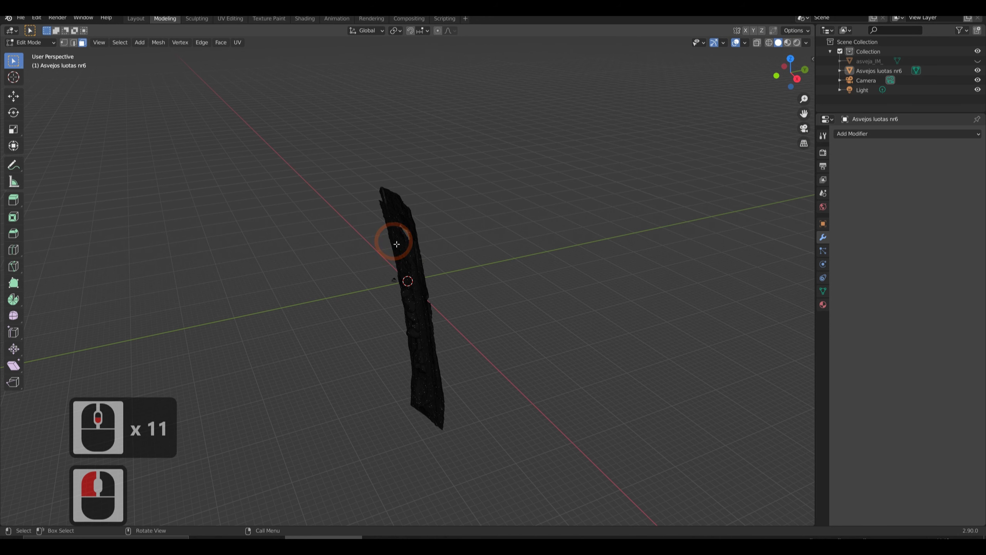
{"action": "key", "text": "Tab"}
{"action": "left_click_drag", "start_coordinate": [404, 245], "coordinate": [433, 314]}
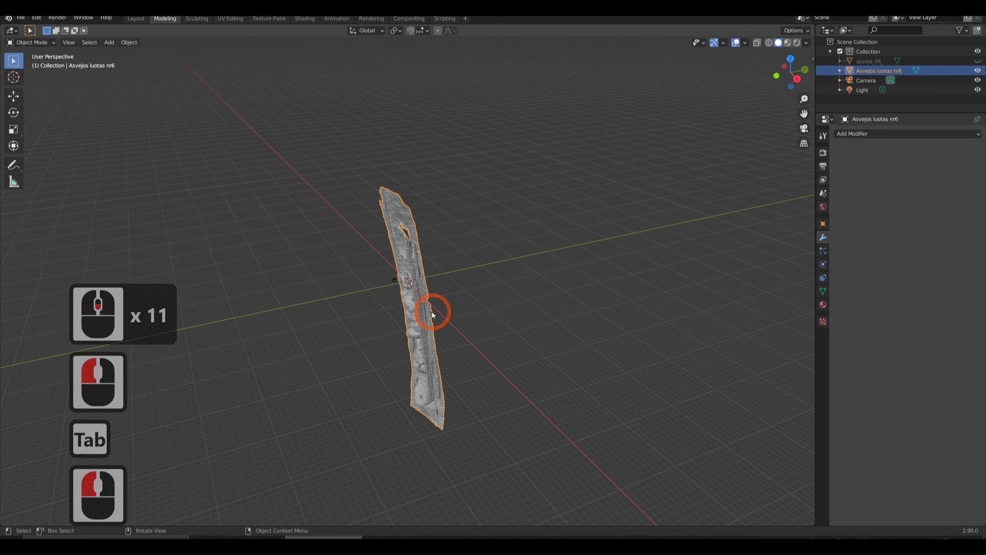
{"action": "right_click", "coordinate": [401, 243]}
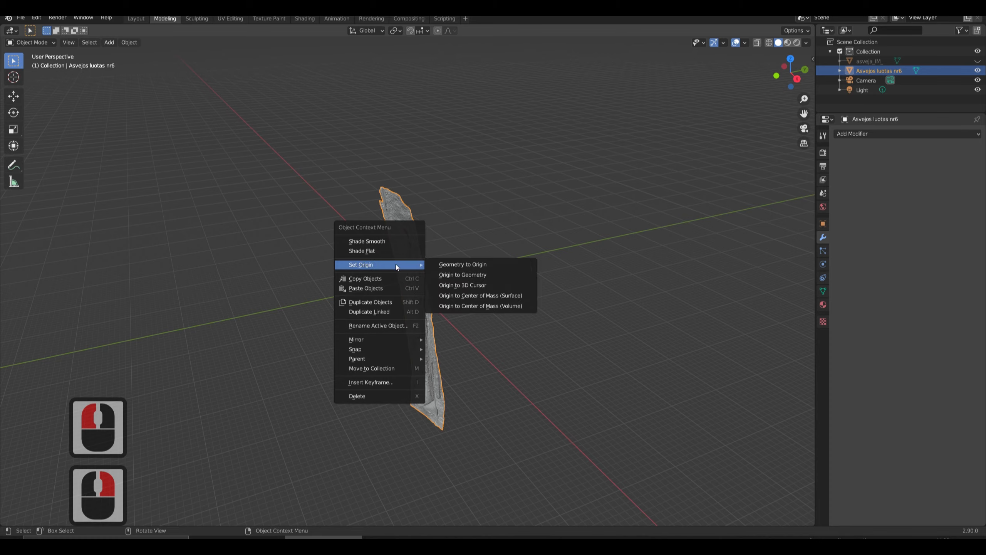
{"action": "left_click", "coordinate": [392, 241]}
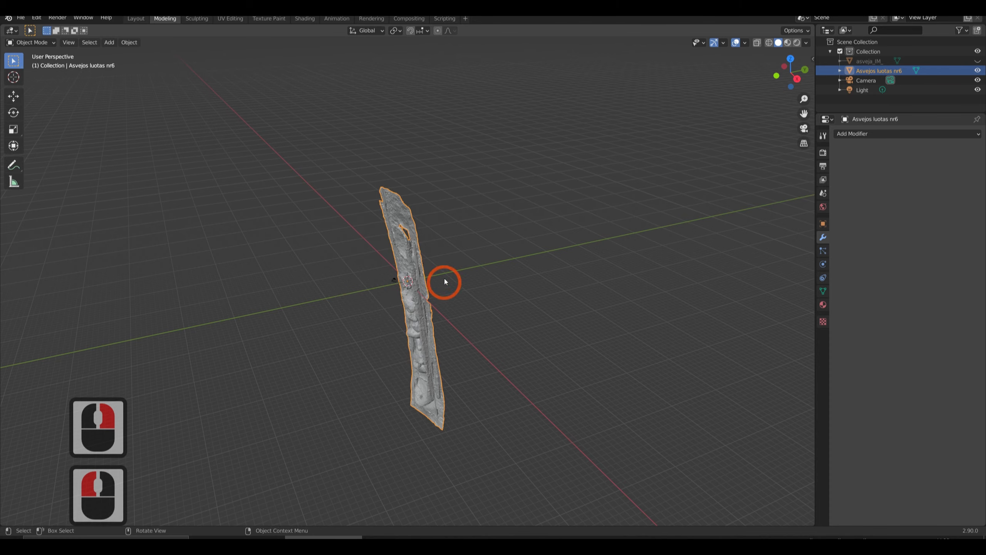
{"action": "left_click", "coordinate": [444, 279]}
Inspect the scan's surface up close, and replace it in the viewport with the retopologized asveja_IM_ mesh.
{"action": "scroll", "coordinate": [415, 263], "scroll_direction": "up", "scroll_amount": 4}
{"action": "scroll", "coordinate": [415, 263], "scroll_direction": "up", "scroll_amount": 4}
{"action": "middle_click_drag", "start_coordinate": [417, 238], "coordinate": [458, 214]}
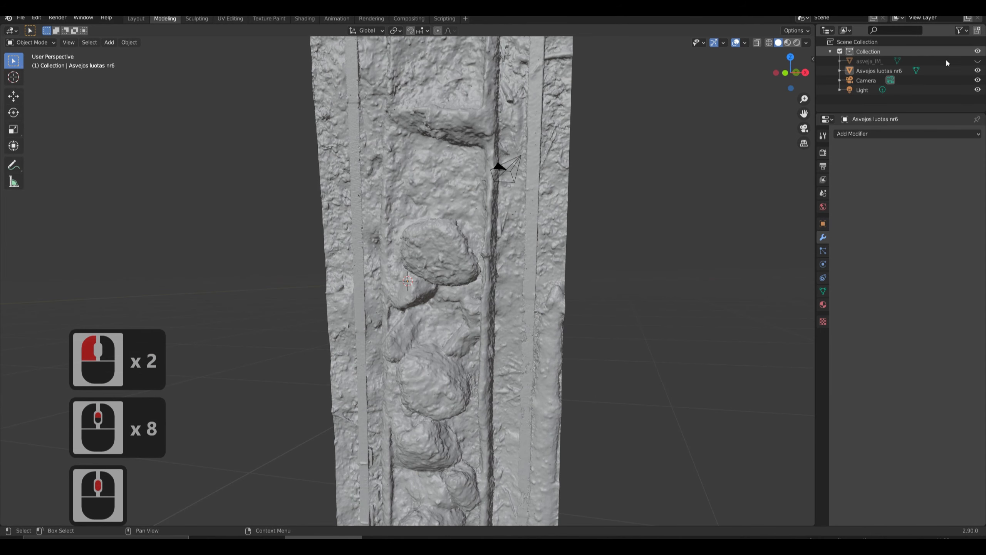
{"action": "left_click", "coordinate": [978, 61]}
{"action": "left_click", "coordinate": [978, 70]}
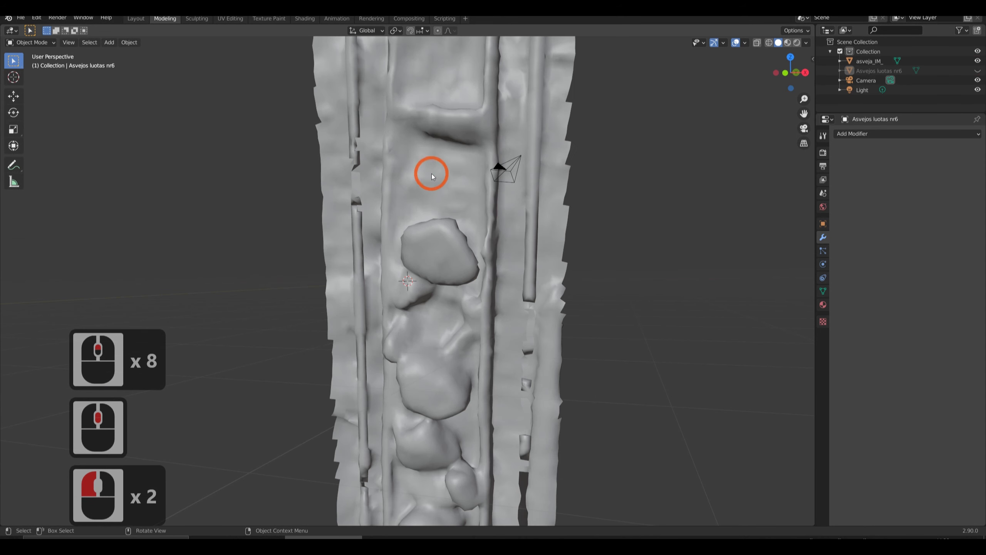
Apply Shade Smooth to the asveja_IM_ mesh and unhide the Asvejos luotas nr6 scan alongside it.
{"action": "left_click", "coordinate": [433, 175]}
{"action": "scroll", "coordinate": [436, 196], "scroll_direction": "down", "scroll_amount": 2}
{"action": "right_click", "coordinate": [436, 195]}
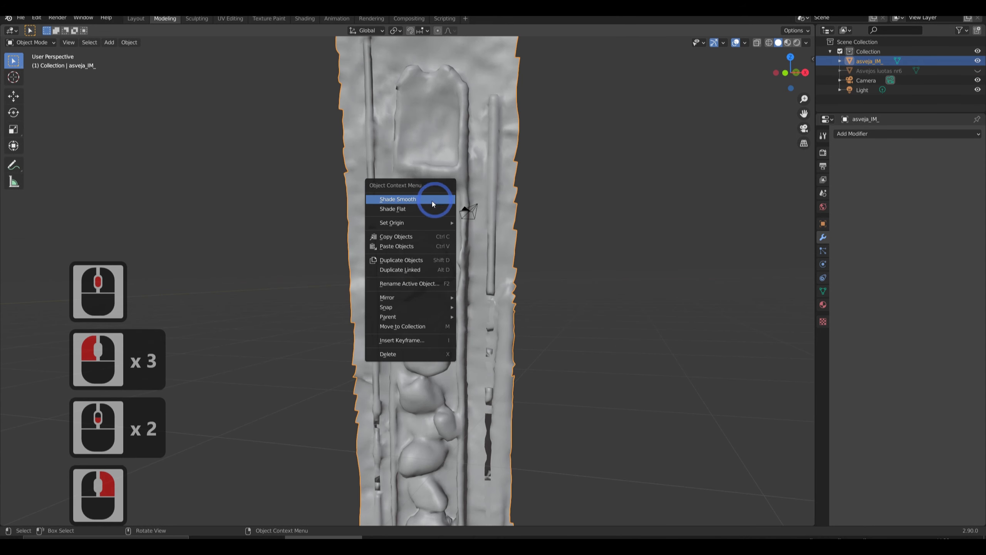
{"action": "left_click", "coordinate": [439, 199]}
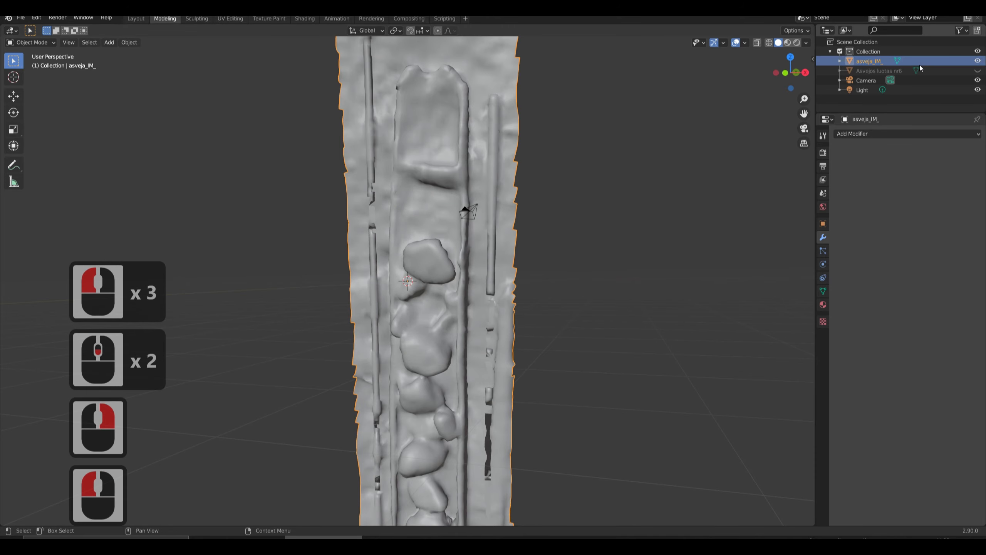
{"action": "left_click", "coordinate": [978, 71]}
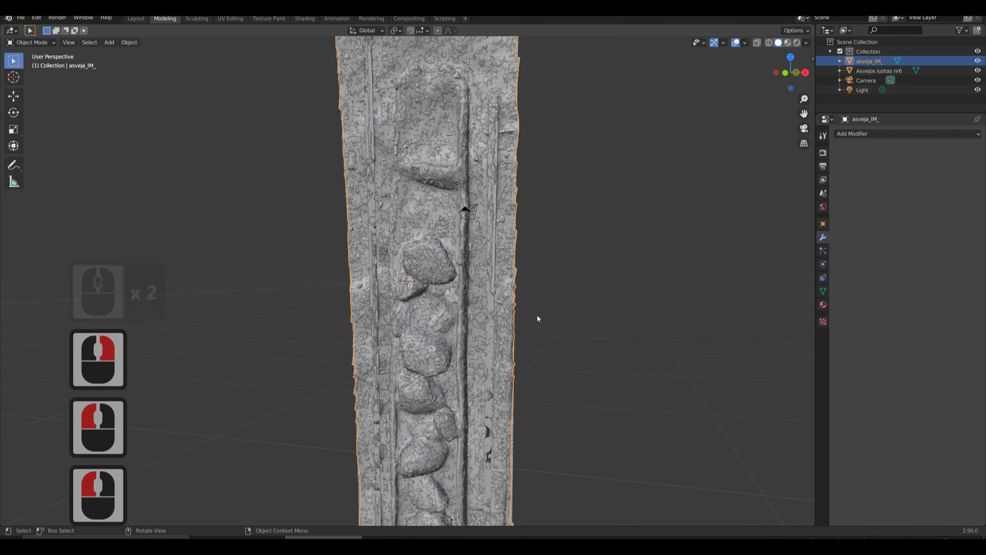
Examine the overlapping asveja_IM_ and Asvejos luotas nr6 surfaces up close and from several angles, with both meshes deselected.
{"action": "middle_click_drag", "start_coordinate": [537, 320], "coordinate": [489, 279]}
{"action": "scroll", "coordinate": [429, 328], "scroll_direction": "up", "scroll_amount": 4}
{"action": "scroll", "coordinate": [428, 327], "scroll_direction": "up", "scroll_amount": 1}
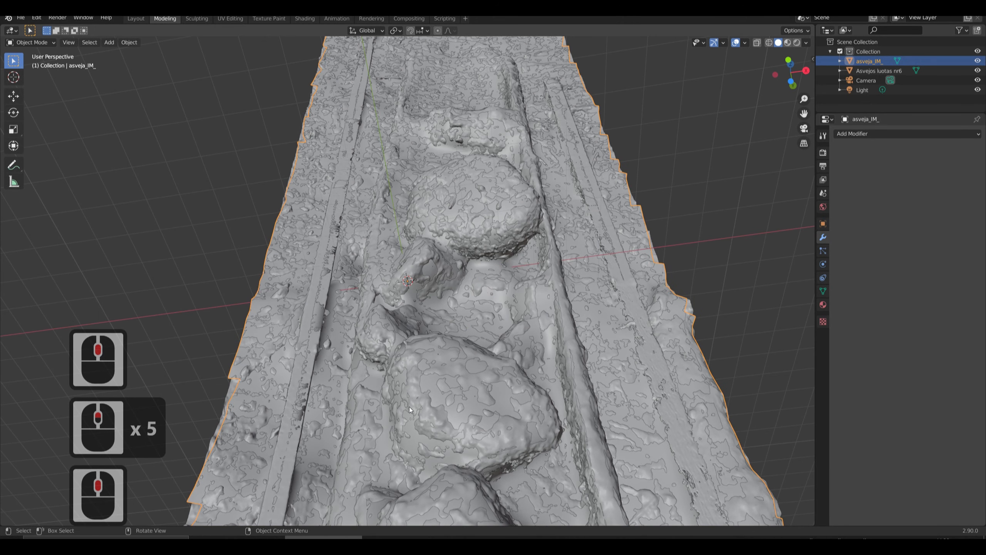
{"action": "middle_click_drag", "start_coordinate": [438, 412], "coordinate": [455, 455]}
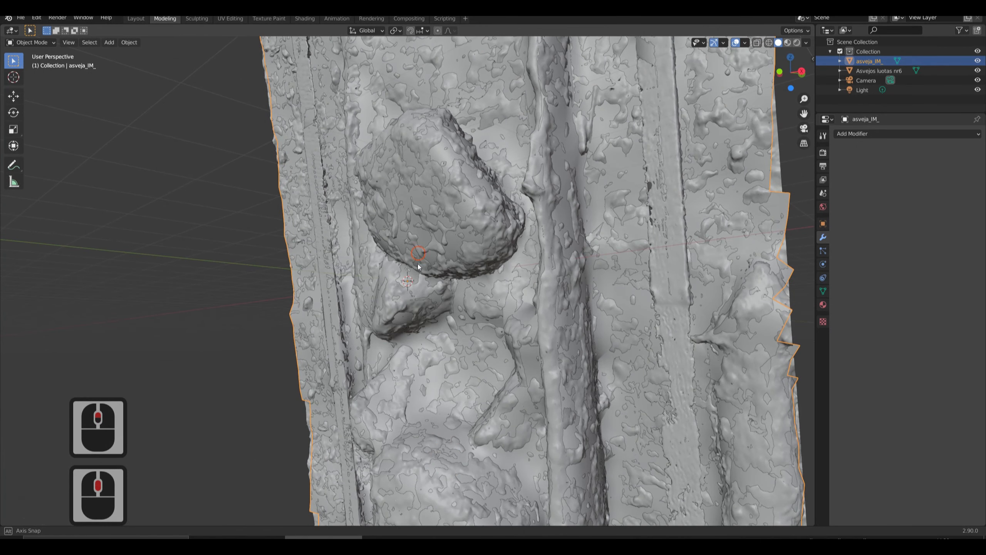
{"action": "middle_click_drag", "start_coordinate": [419, 253], "coordinate": [490, 309]}
{"action": "scroll", "coordinate": [484, 259], "scroll_direction": "down", "scroll_amount": 2}
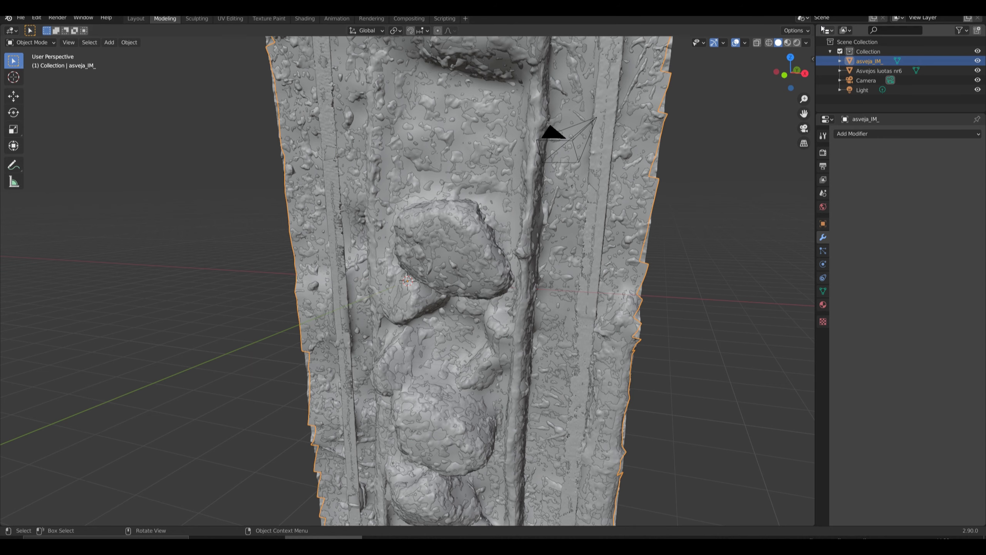
{"action": "left_click", "coordinate": [327, 371]}
{"action": "key", "text": "alt+F9"}
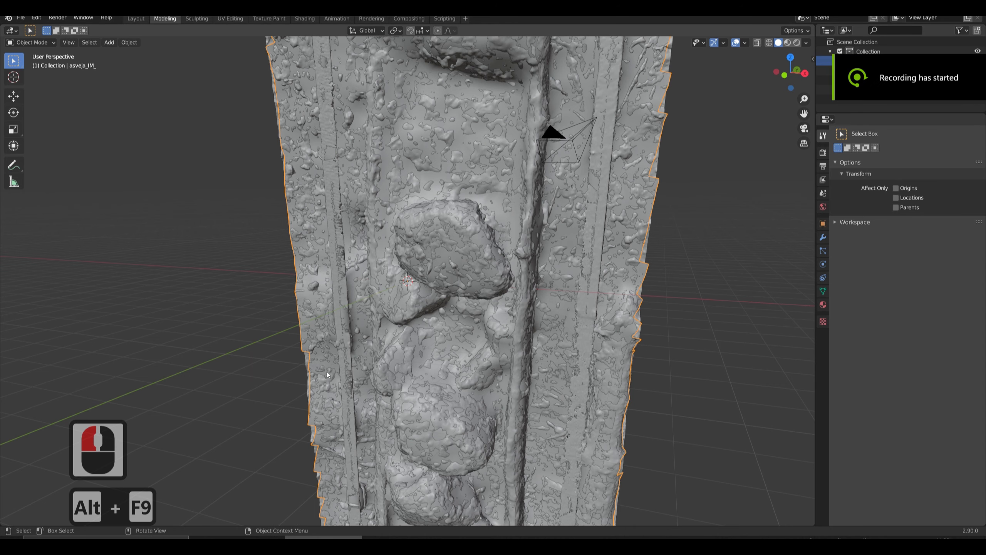
{"action": "middle_click_drag", "start_coordinate": [375, 327], "coordinate": [386, 251]}
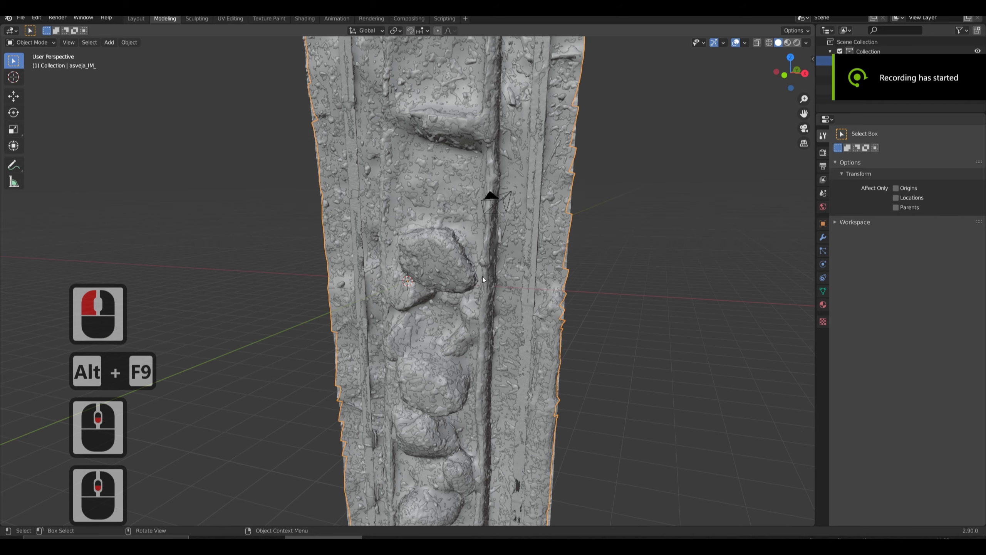
{"action": "scroll", "coordinate": [400, 356], "scroll_direction": "down", "scroll_amount": 1, "text": "alt"}
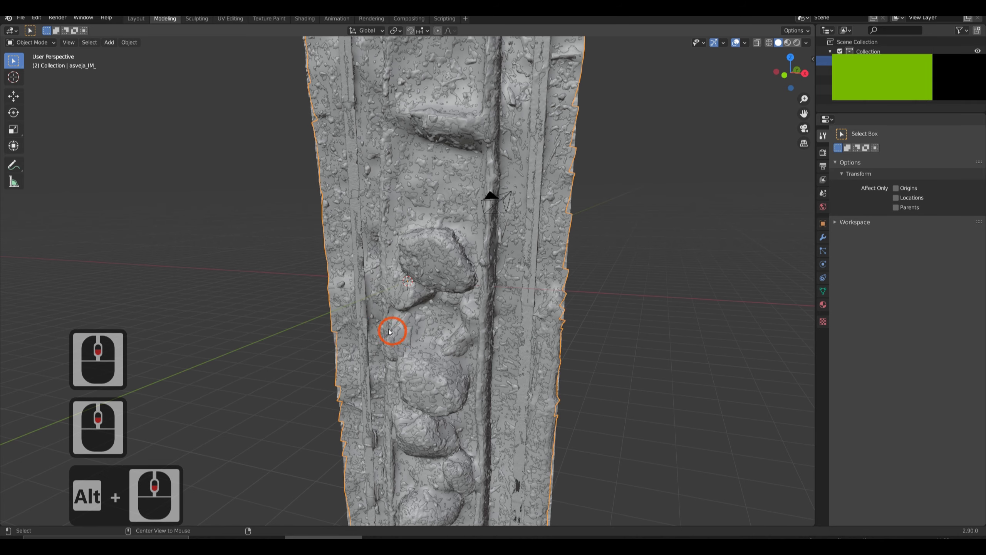
{"action": "middle_click_drag", "start_coordinate": [392, 331], "coordinate": [454, 346], "text": "alt"}
{"action": "left_click_drag", "start_coordinate": [564, 359], "coordinate": [561, 360], "text": "shift"}
{"action": "middle_click_drag", "start_coordinate": [626, 367], "coordinate": [588, 352], "text": "shift"}
{"action": "left_click_drag", "start_coordinate": [600, 356], "coordinate": [565, 358], "text": "shift"}
{"action": "left_click_drag", "start_coordinate": [615, 361], "coordinate": [585, 364]}
{"action": "middle_click_drag", "start_coordinate": [617, 351], "coordinate": [591, 352]}
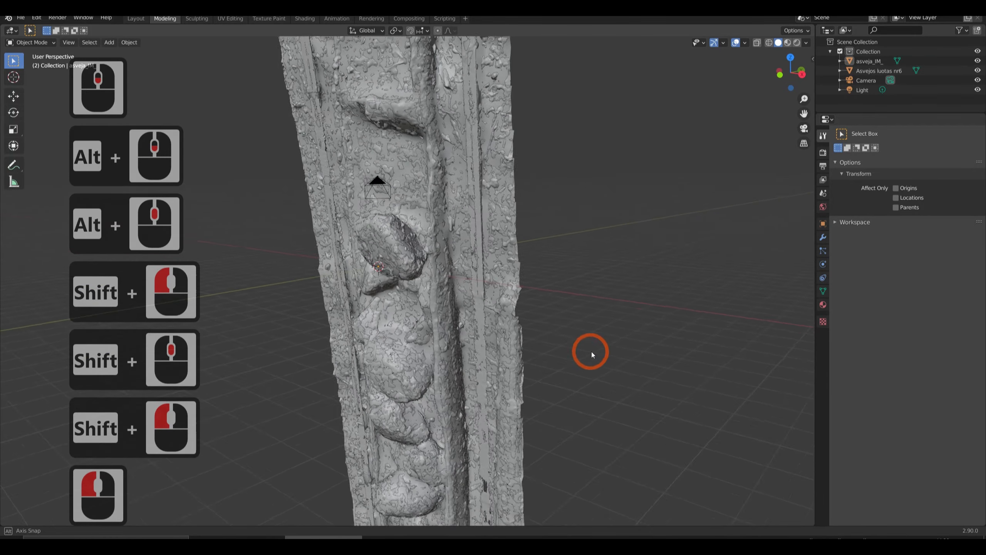
{"action": "scroll", "coordinate": [590, 352], "scroll_direction": "down", "scroll_amount": 4}
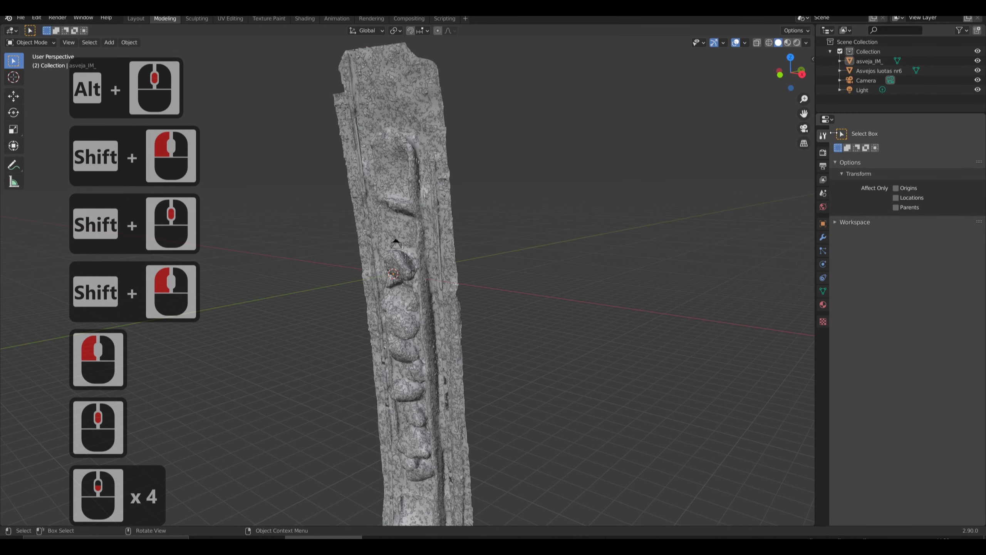
Switch the scene's render engine to Cycles.
{"action": "left_click", "coordinate": [823, 152]}
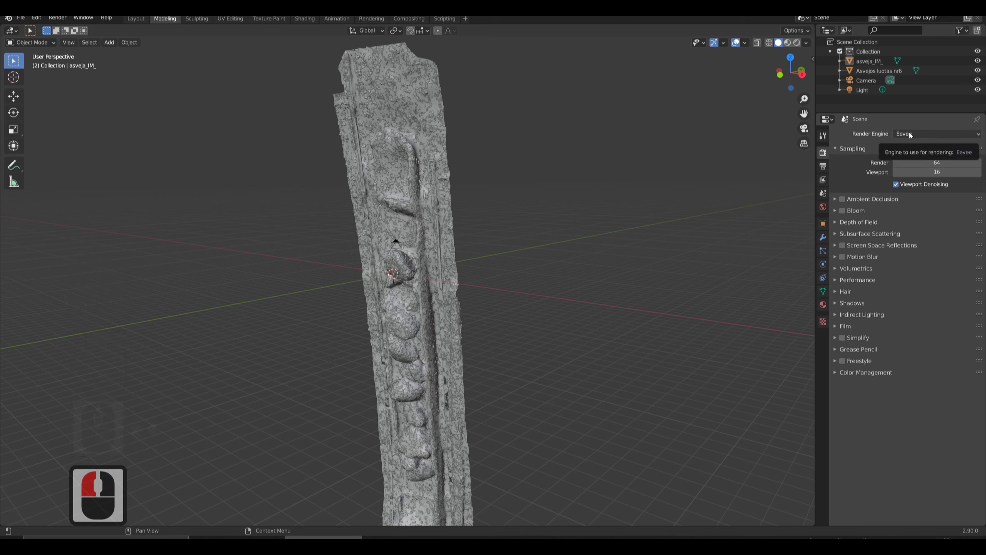
{"action": "left_click", "coordinate": [912, 134]}
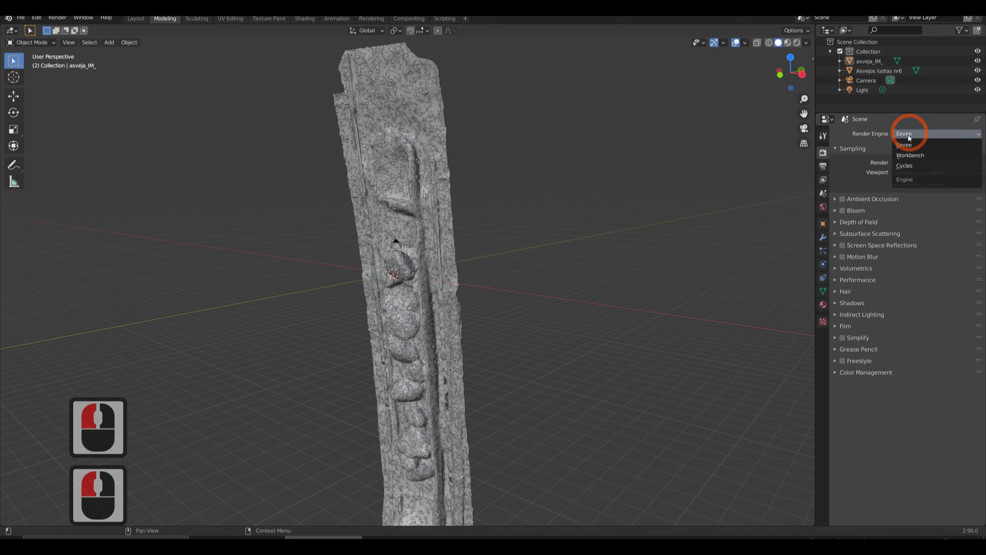
{"action": "left_click", "coordinate": [905, 166]}
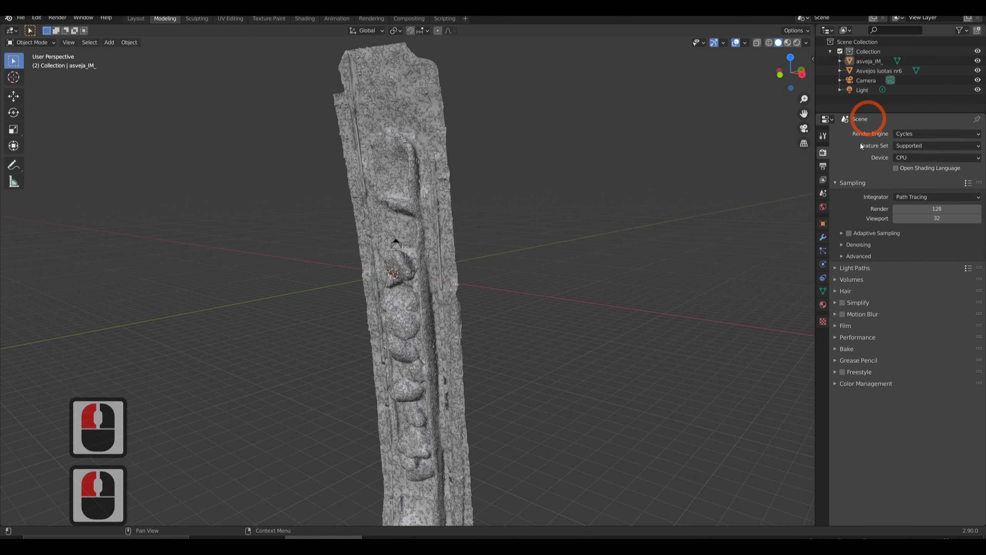
Add an Area light to the scene.
{"action": "middle_click_drag", "start_coordinate": [517, 237], "coordinate": [515, 269]}
{"action": "scroll", "coordinate": [517, 273], "scroll_direction": "down", "scroll_amount": 4}
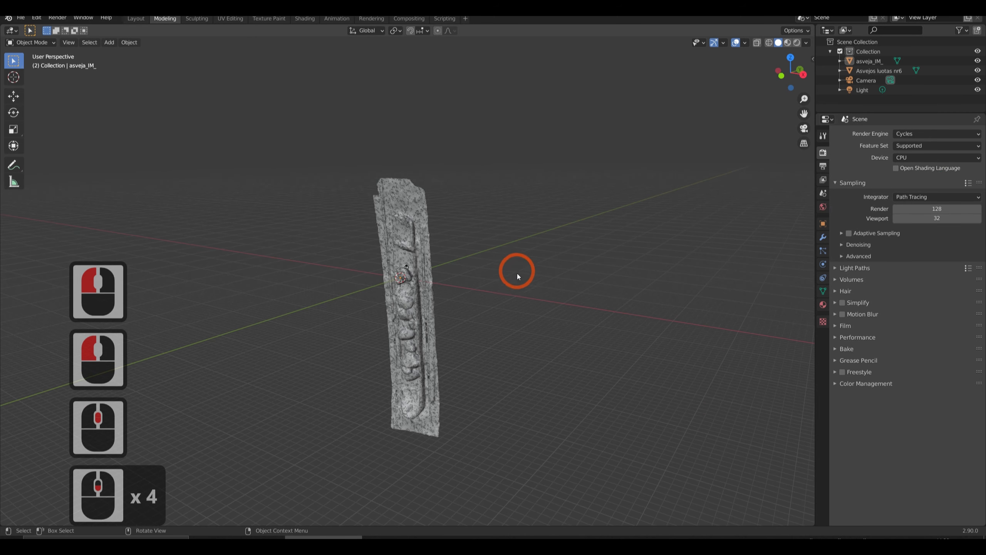
{"action": "left_click", "coordinate": [498, 230]}
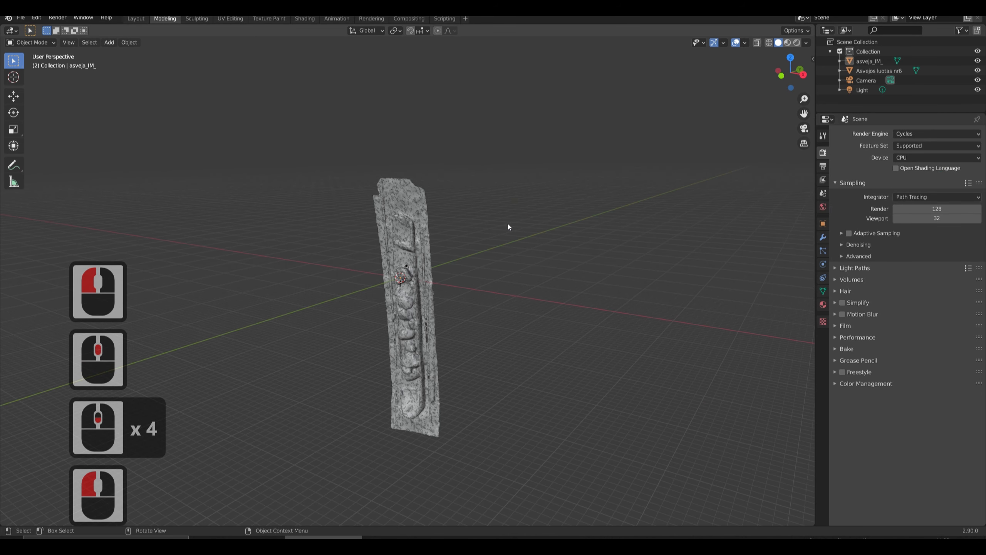
{"action": "key", "text": "shift+a"}
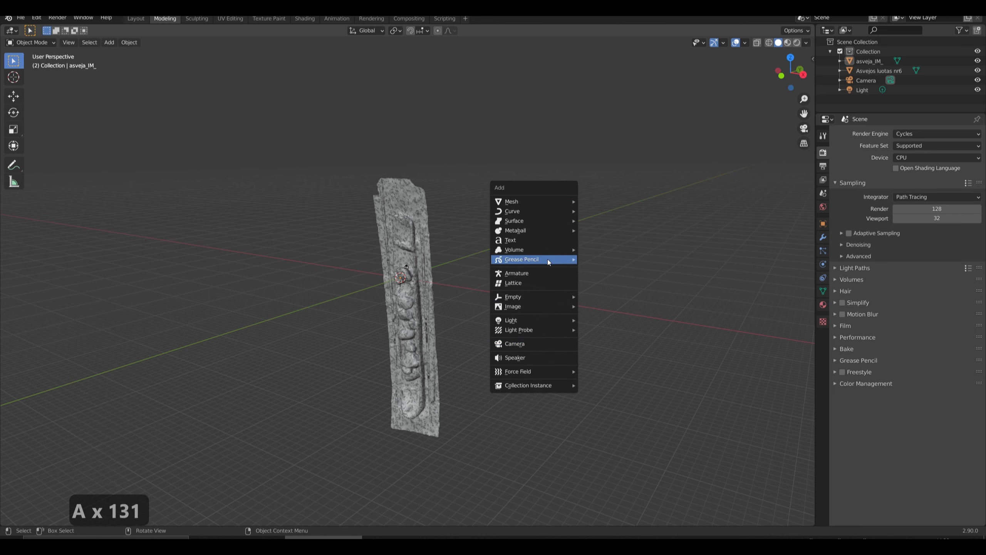
{"action": "mouse_move", "coordinate": [545, 320]}
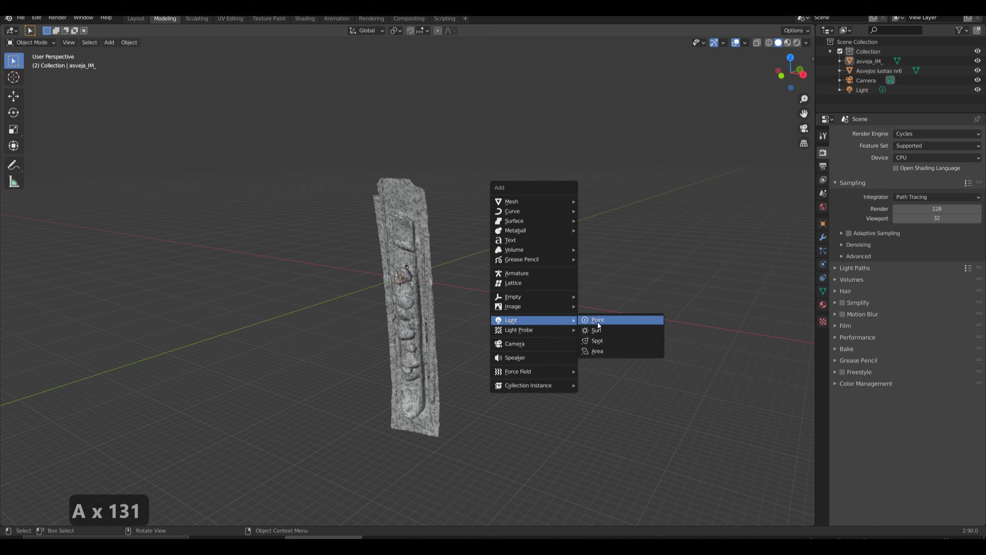
{"action": "left_click", "coordinate": [597, 351]}
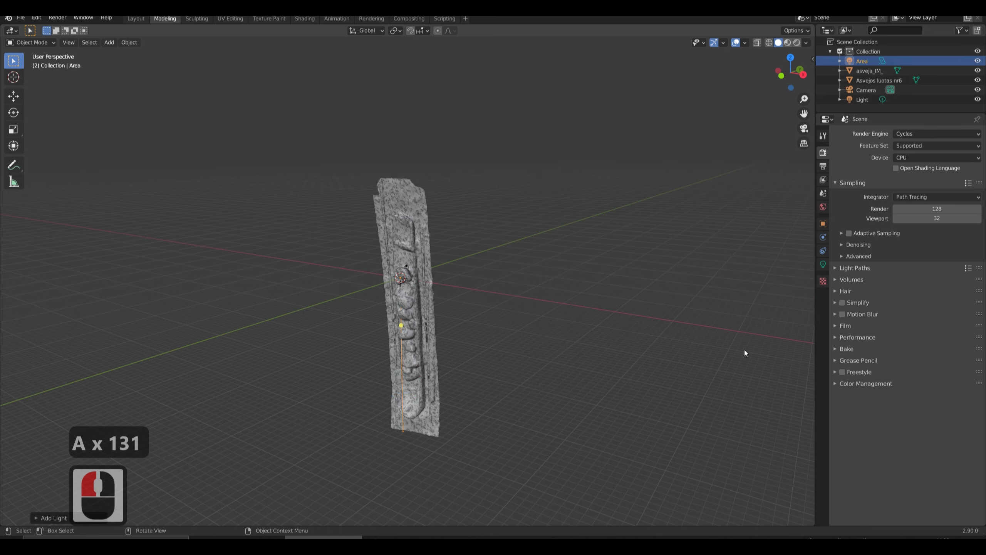
Enlarge the square area light to a size of about 50.2 m.
{"action": "left_click", "coordinate": [823, 251]}
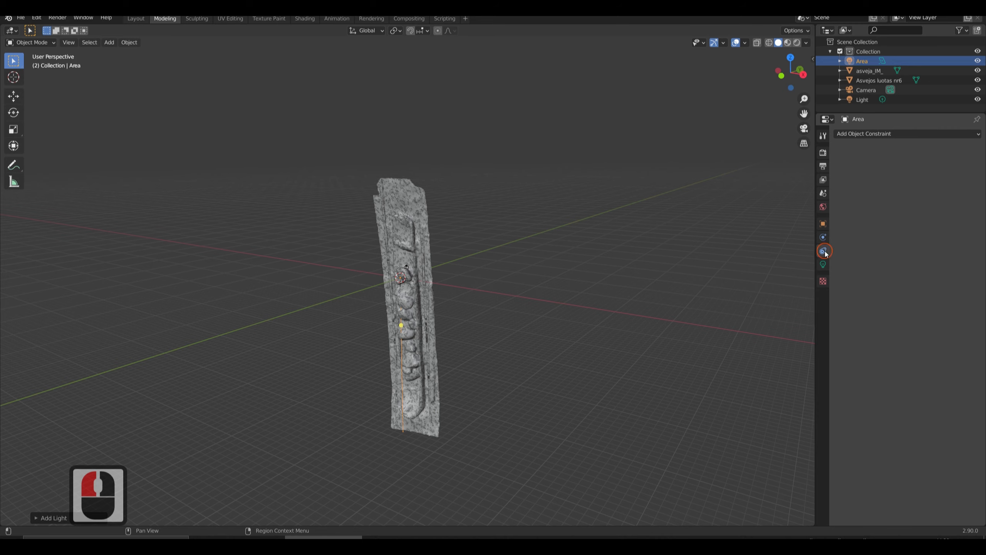
{"action": "left_click", "coordinate": [823, 225]}
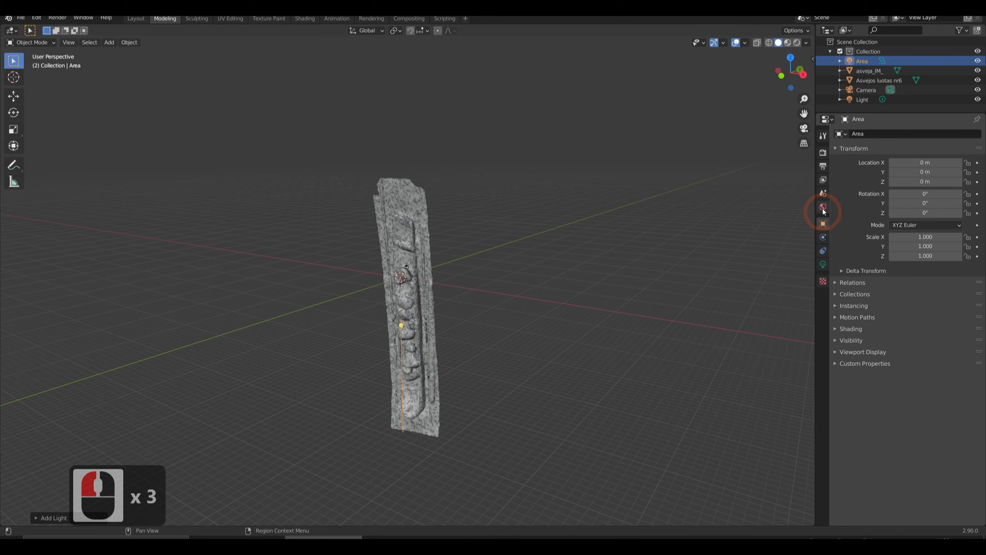
{"action": "left_click", "coordinate": [824, 206]}
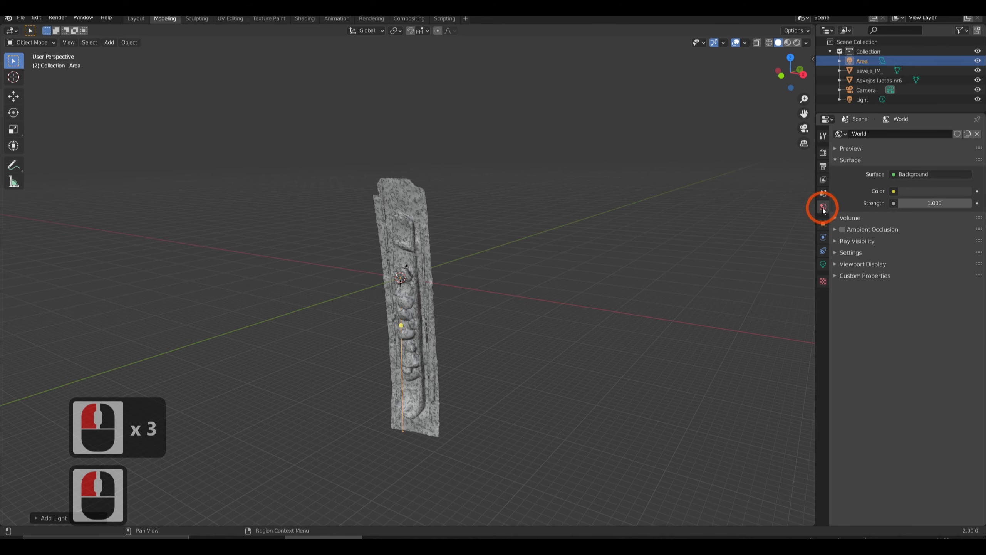
{"action": "left_click", "coordinate": [823, 251]}
{"action": "left_click", "coordinate": [823, 265]}
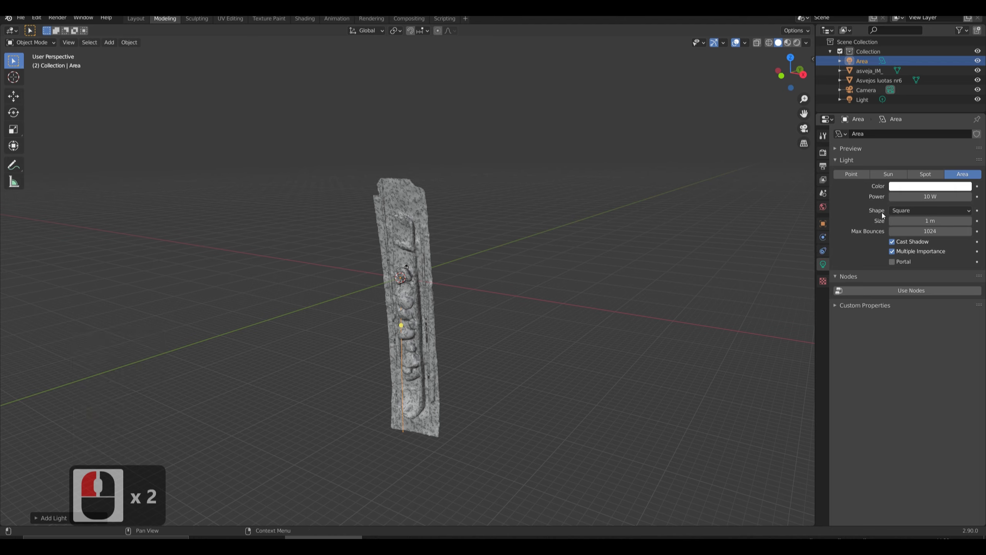
{"action": "left_click", "coordinate": [969, 221]}
{"action": "left_click_drag", "start_coordinate": [955, 222], "coordinate": [959, 222]}
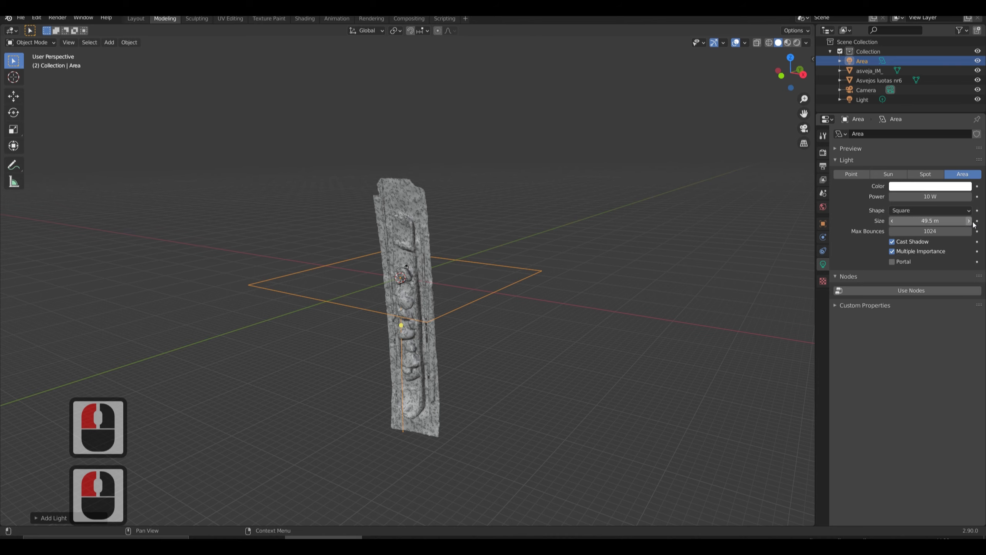
{"action": "left_click_drag", "start_coordinate": [975, 222], "coordinate": [985, 225]}
{"action": "left_click", "coordinate": [886, 250]}
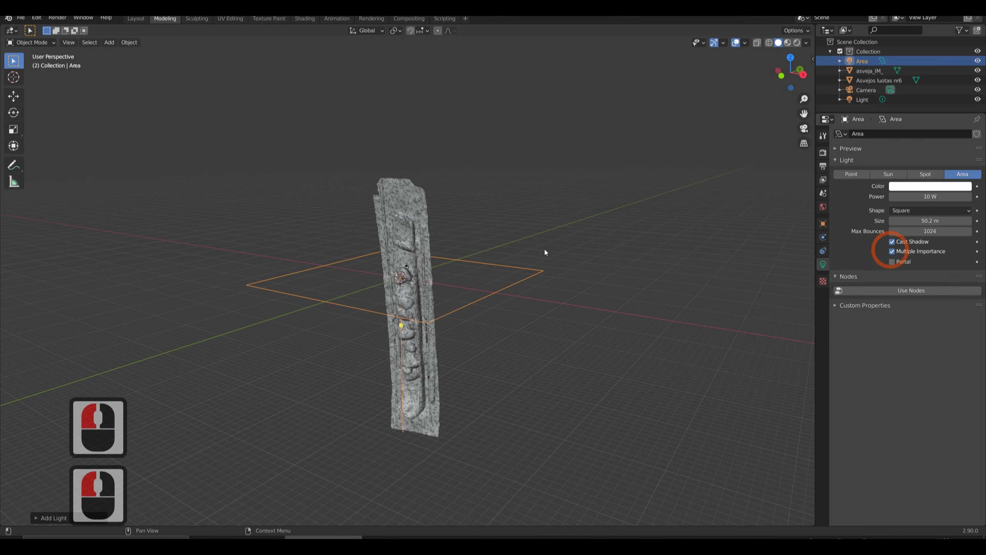
Move the area light above and in front of the scan, and rotate it to aim down at the carved face.
{"action": "middle_click_drag", "start_coordinate": [621, 411], "coordinate": [559, 409]}
{"action": "left_click", "coordinate": [13, 97]}
{"action": "left_click_drag", "start_coordinate": [429, 261], "coordinate": [250, 76]}
{"action": "left_click", "coordinate": [13, 112]}
{"action": "left_click", "coordinate": [261, 109]}
{"action": "mouse_move", "coordinate": [181, 235]}
{"action": "middle_mouse_down"}
{"action": "mouse_move", "coordinate": [202, 237]}
{"action": "mouse_move", "coordinate": [192, 240]}
{"action": "middle_mouse_up"}
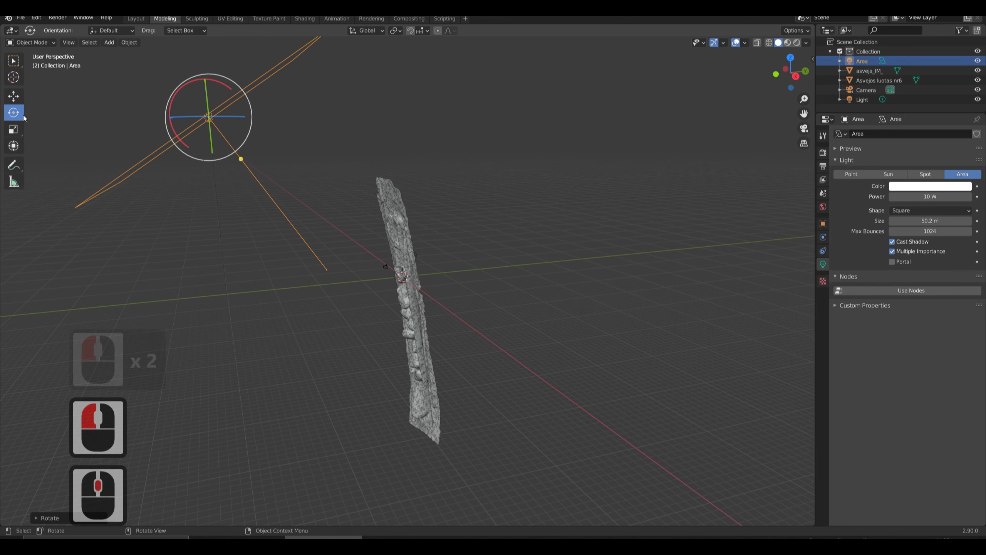
Duplicate the area light twice, placing the second copy below the original.
{"action": "left_click", "coordinate": [13, 96]}
{"action": "key", "text": "shift+d"}
{"action": "key", "text": "shift+d"}
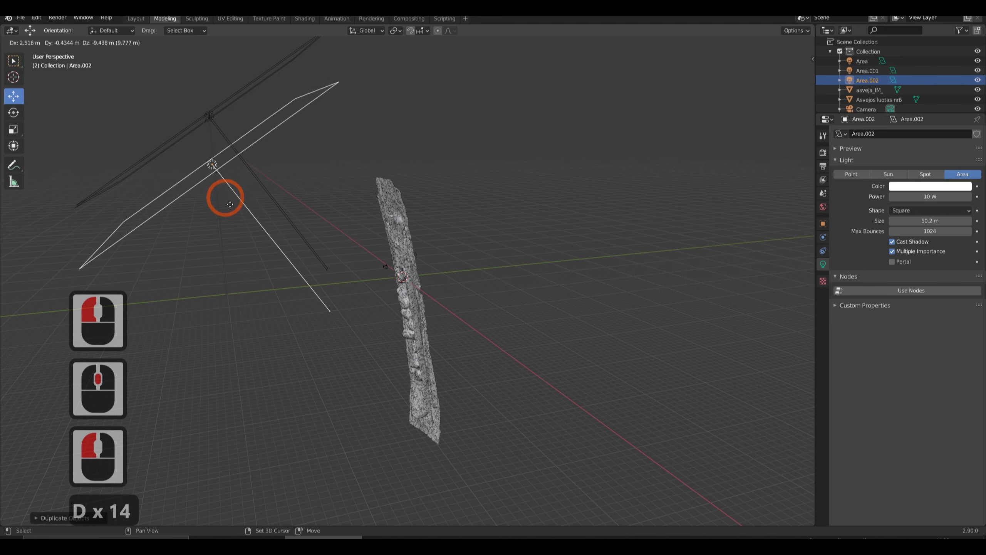
{"action": "left_click", "coordinate": [235, 291]}
{"action": "middle_click_drag", "start_coordinate": [235, 335], "coordinate": [238, 344]}
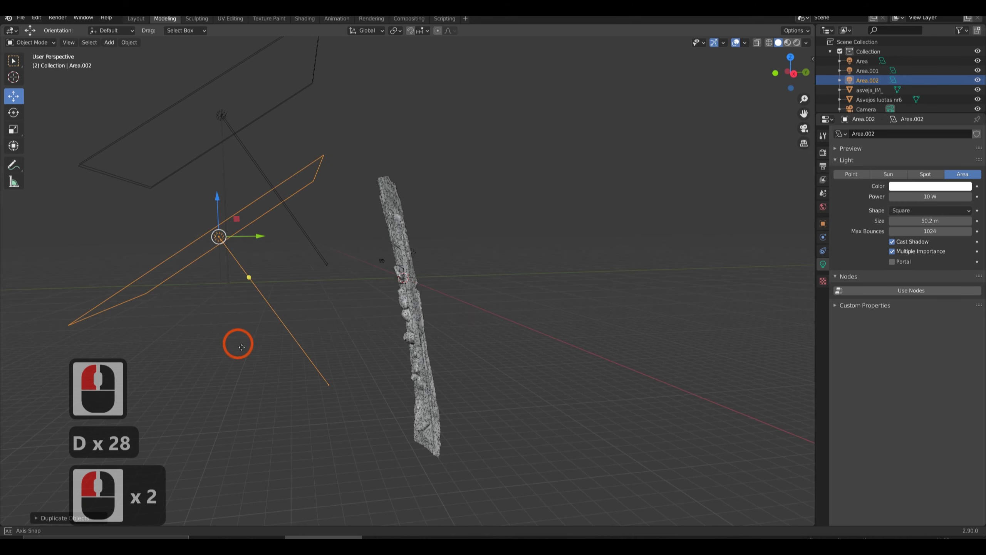
Enlarge the lower light copy to about 62.8 m and undo the stray edit made to it.
{"action": "left_click_drag", "start_coordinate": [243, 231], "coordinate": [213, 418]}
{"action": "left_click", "coordinate": [13, 112]}
{"action": "left_click", "coordinate": [213, 418]}
{"action": "key", "text": "ctrl+z"}
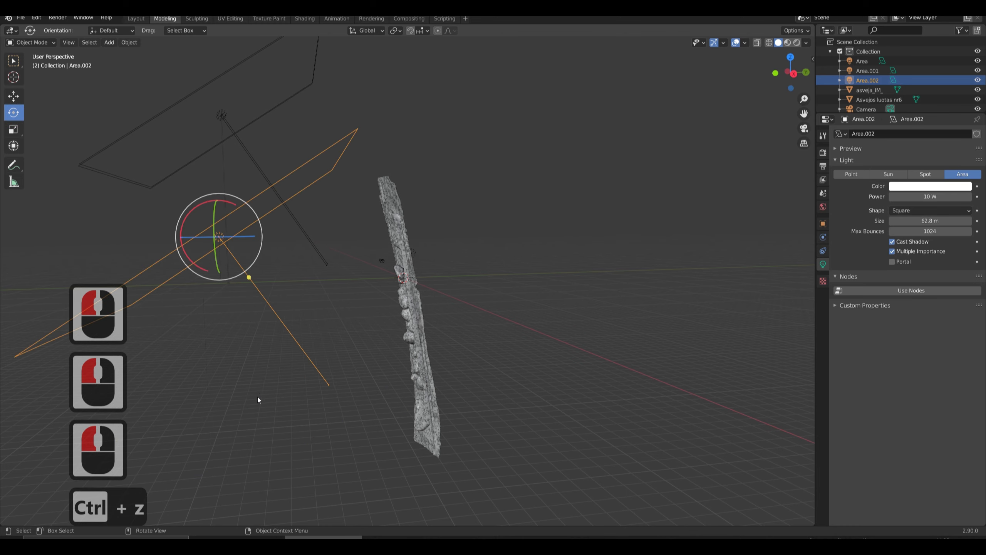
Rotate the lower light copy to aim upward at the scan and move it down below the scan.
{"action": "scroll", "coordinate": [260, 407], "scroll_direction": "down", "scroll_amount": 2}
{"action": "left_click_drag", "start_coordinate": [293, 221], "coordinate": [203, 242]}
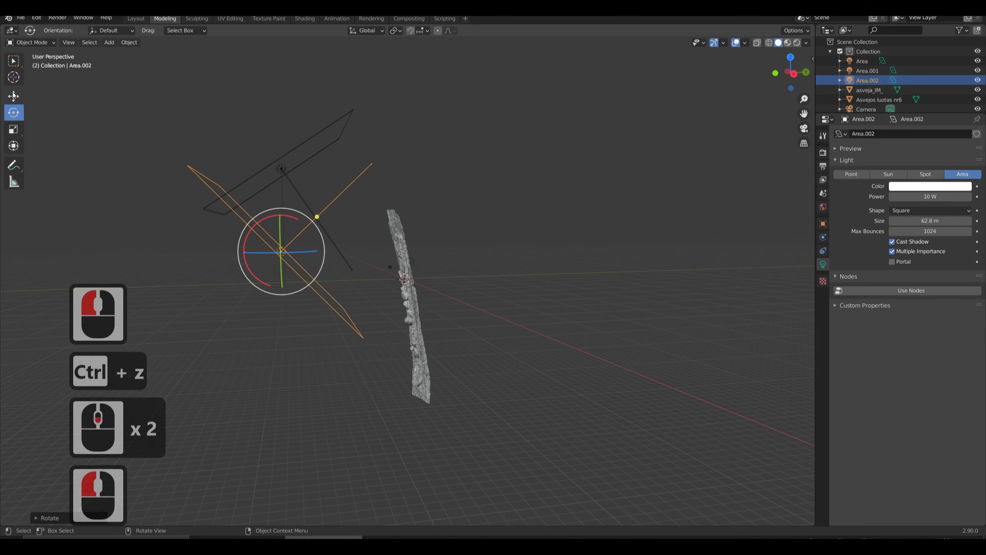
{"action": "left_click", "coordinate": [13, 96]}
{"action": "left_click_drag", "start_coordinate": [331, 253], "coordinate": [293, 423]}
{"action": "middle_click_drag", "start_coordinate": [293, 423], "coordinate": [311, 299]}
Move the upper duplicate light about 29 m along negative X and rotate it sideways toward the scan.
{"action": "left_click", "coordinate": [317, 211]}
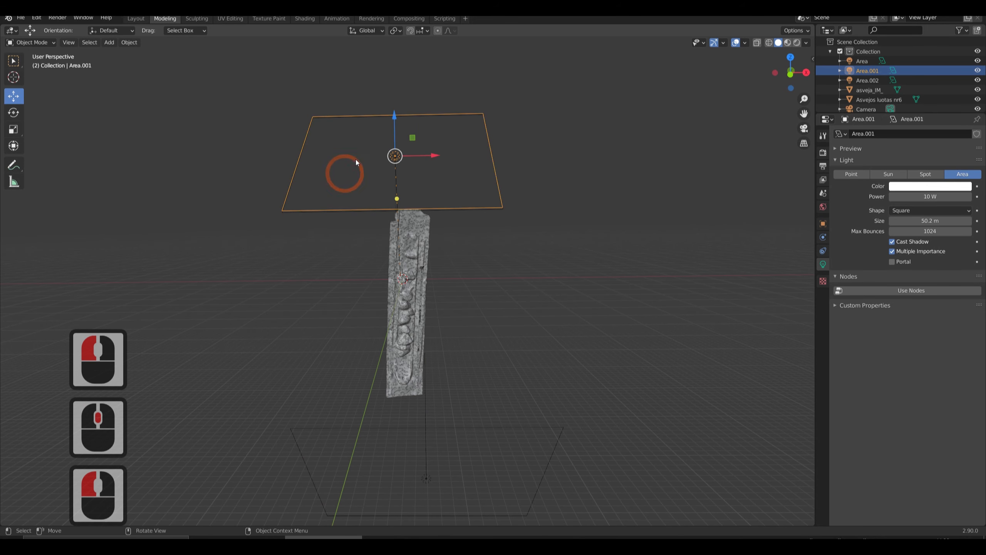
{"action": "left_click_drag", "start_coordinate": [440, 156], "coordinate": [330, 158]}
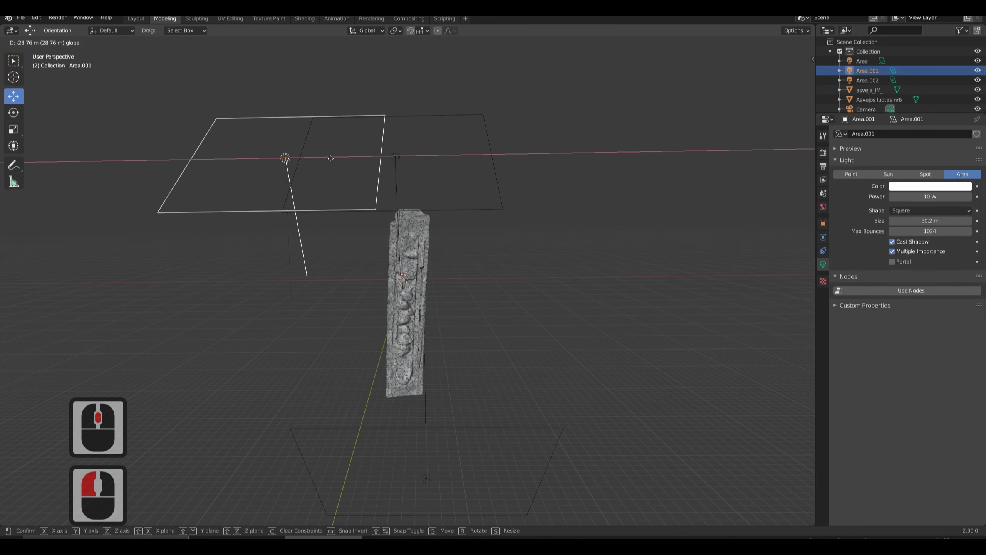
{"action": "left_click", "coordinate": [328, 158]}
{"action": "left_click", "coordinate": [13, 112]}
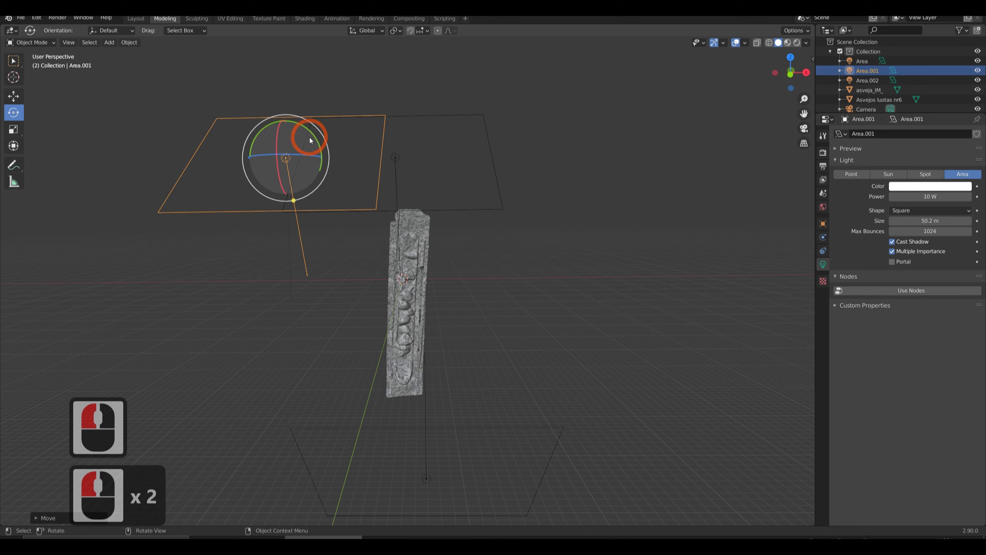
{"action": "middle_click_drag", "start_coordinate": [282, 186], "coordinate": [291, 172]}
{"action": "left_click_drag", "start_coordinate": [284, 105], "coordinate": [214, 145]}
Lower the side light to the scan's mid-height and adjust its rotation so it faces the scan.
{"action": "left_click", "coordinate": [13, 96]}
{"action": "left_click_drag", "start_coordinate": [335, 110], "coordinate": [223, 258]}
{"action": "left_click", "coordinate": [13, 112]}
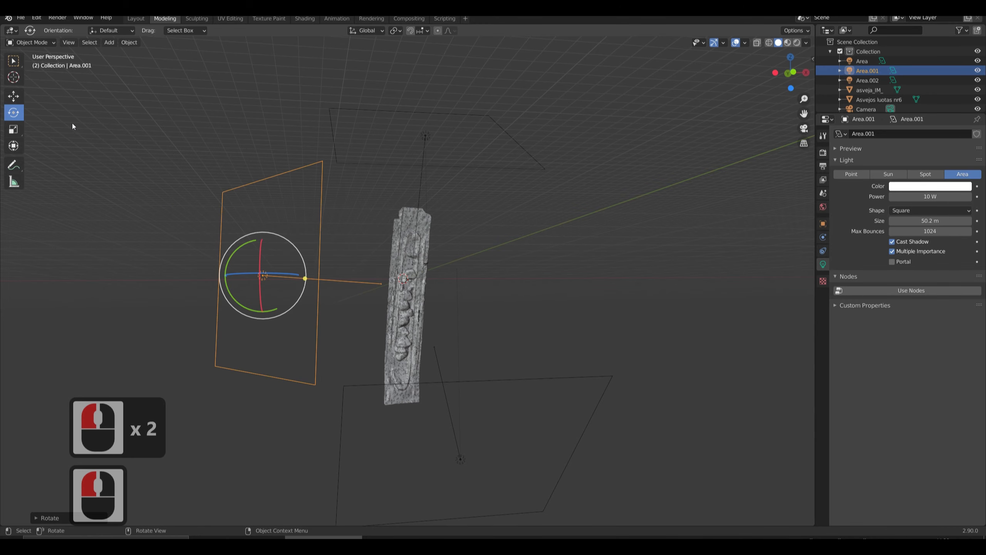
{"action": "left_click", "coordinate": [13, 96]}
{"action": "middle_click_drag", "start_coordinate": [350, 287], "coordinate": [497, 405]}
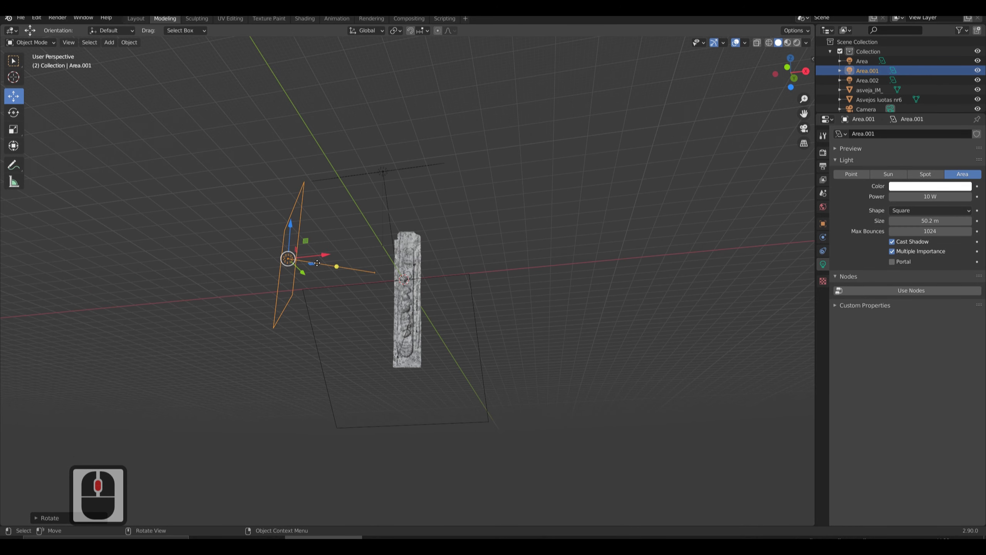
Duplicate the side area light to the opposite side of the scan and rotate the copy to face the scan.
{"action": "key", "text": "shift+d"}
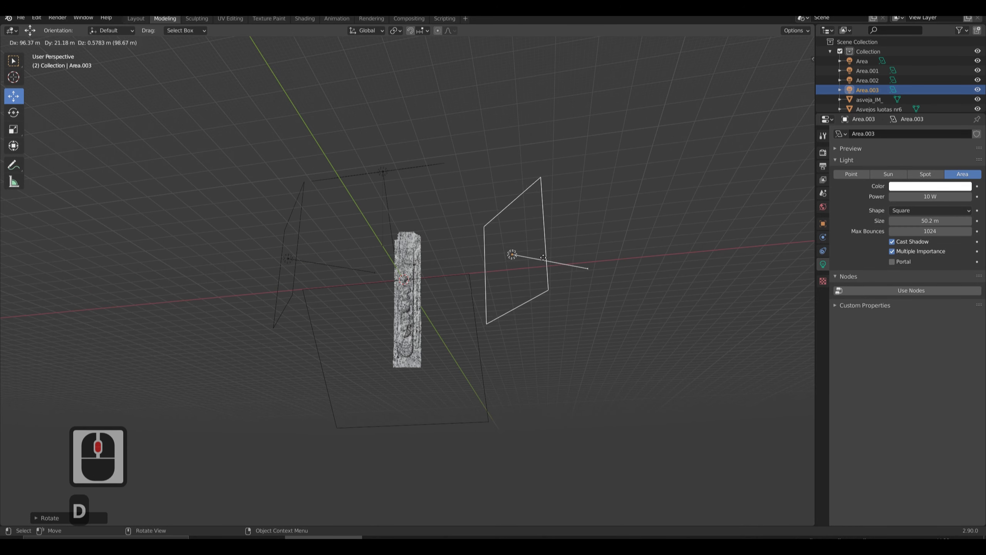
{"action": "left_click", "coordinate": [544, 250]}
{"action": "left_click", "coordinate": [13, 112]}
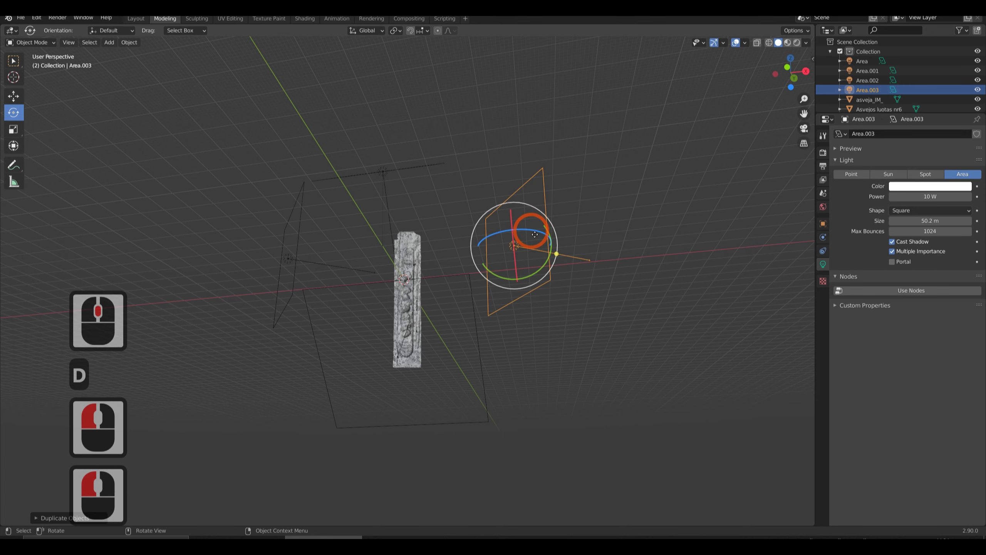
{"action": "left_click_drag", "start_coordinate": [531, 235], "coordinate": [691, 258]}
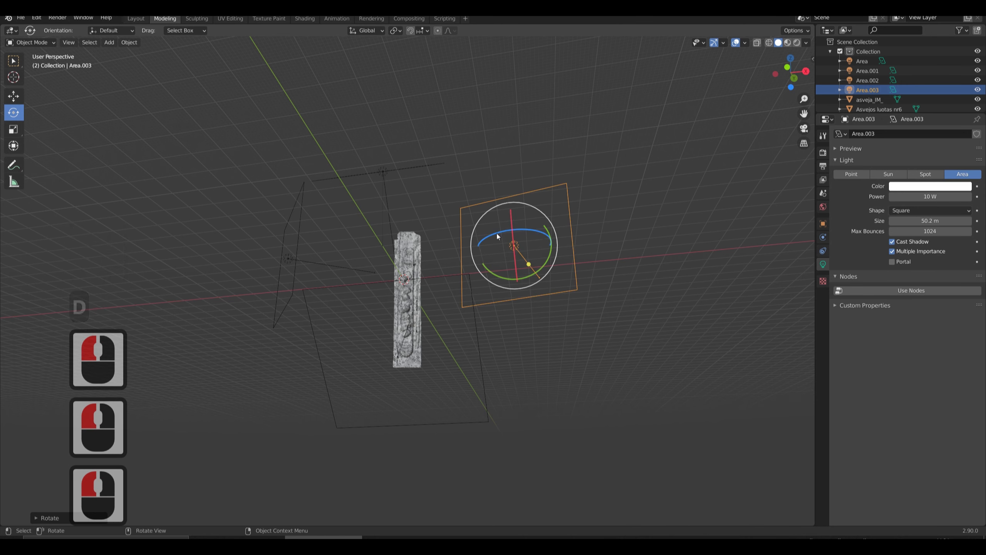
{"action": "left_click_drag", "start_coordinate": [496, 233], "coordinate": [483, 318]}
{"action": "middle_click_drag", "start_coordinate": [483, 319], "coordinate": [497, 274]}
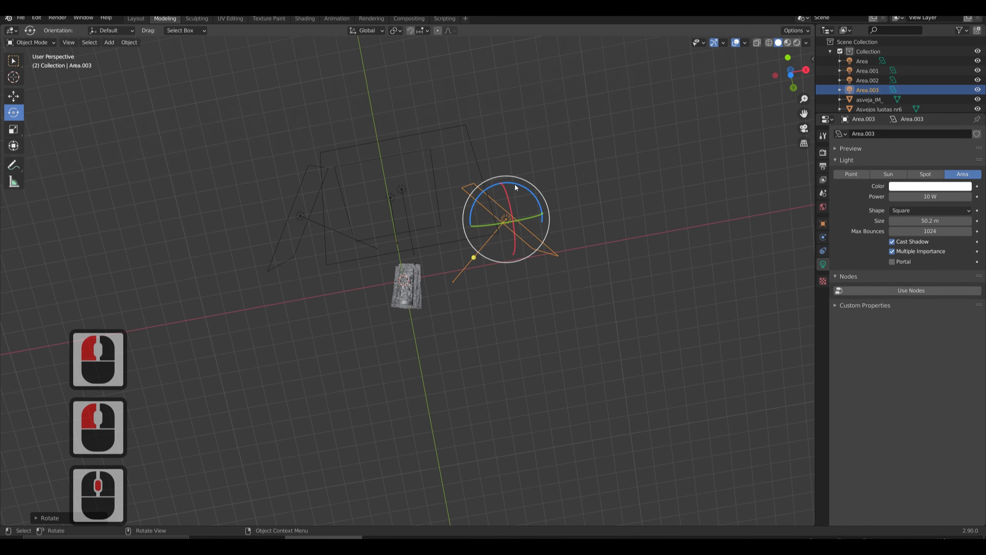
{"action": "left_click_drag", "start_coordinate": [516, 190], "coordinate": [532, 195]}
{"action": "middle_click_drag", "start_coordinate": [586, 319], "coordinate": [607, 423]}
{"action": "middle_click_drag", "start_coordinate": [276, 372], "coordinate": [215, 386]}
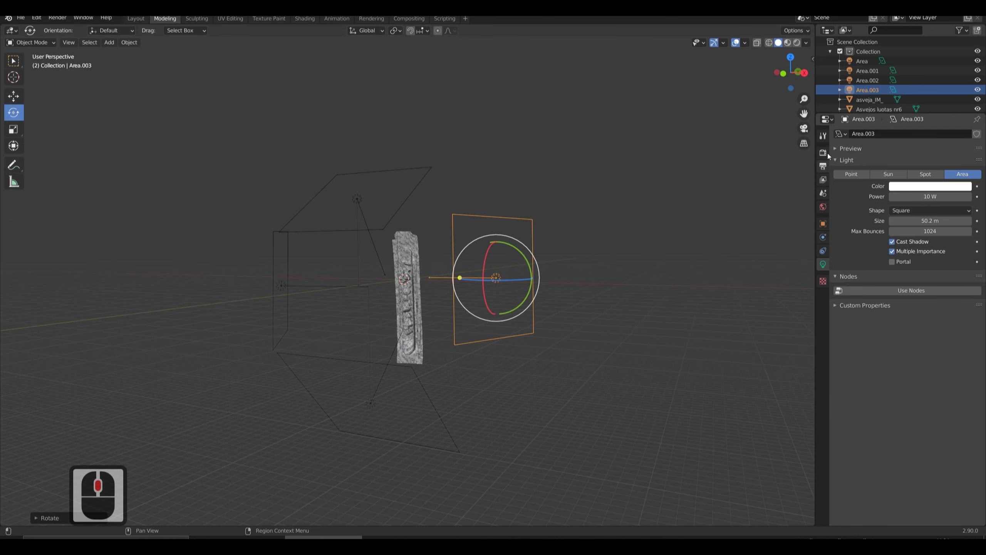
{"action": "middle_click_drag", "start_coordinate": [493, 204], "coordinate": [551, 370]}
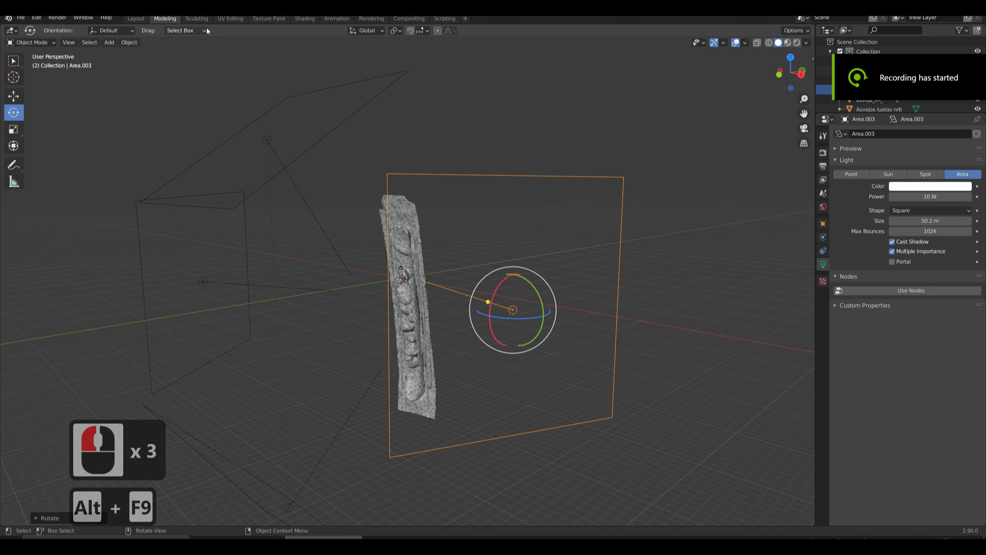
Open the asveja_IM_ mesh for UV editing in Edit Mode and select all of its UV islands.
{"action": "left_click", "coordinate": [230, 19]}
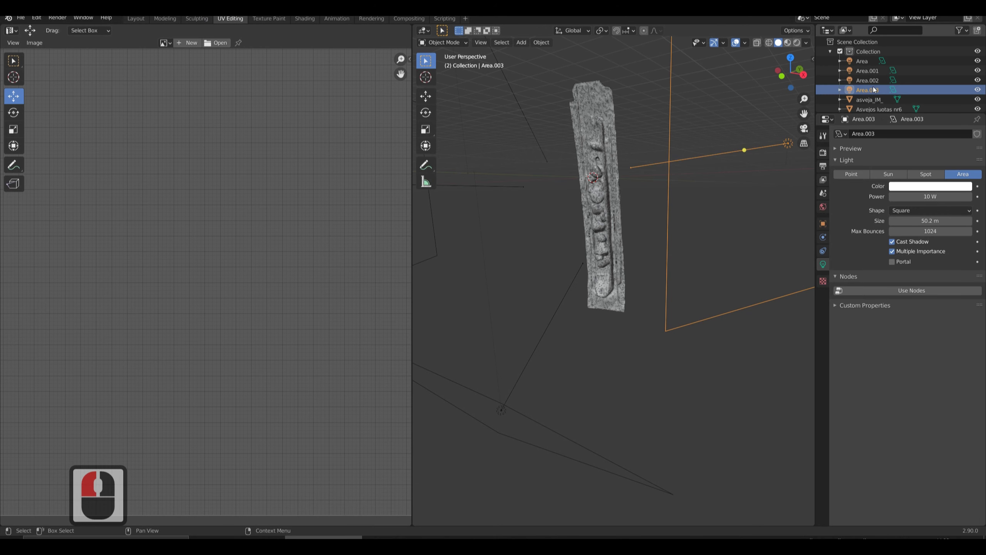
{"action": "scroll", "coordinate": [887, 98], "scroll_direction": "down", "scroll_amount": 1}
{"action": "left_click", "coordinate": [879, 85]}
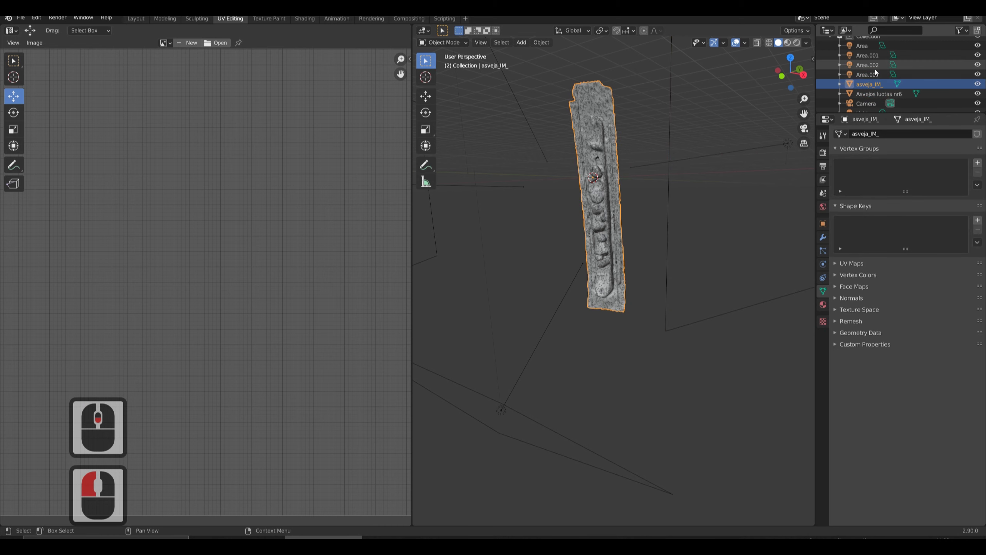
{"action": "key", "text": "Tab"}
{"action": "scroll", "coordinate": [257, 220], "scroll_direction": "down", "scroll_amount": 5}
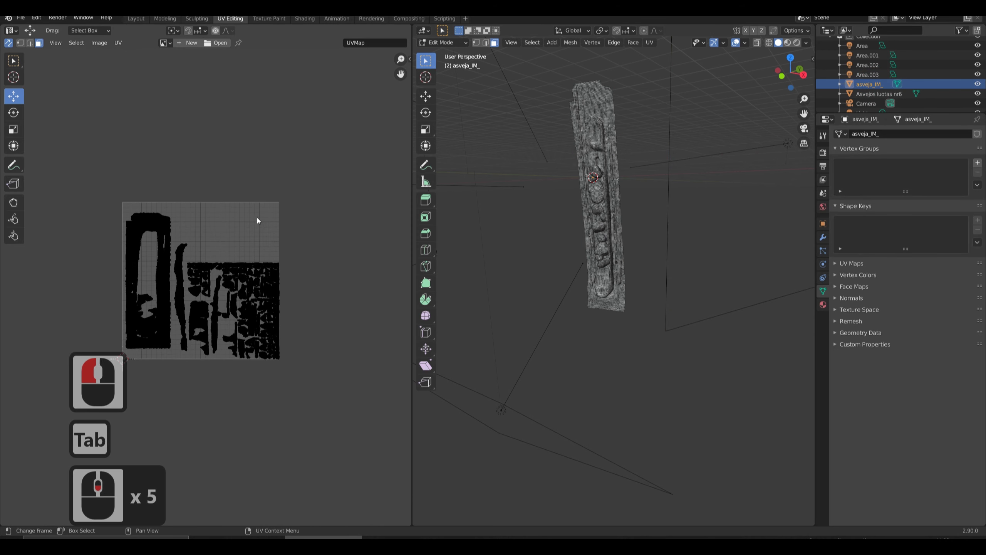
{"action": "left_click_drag", "start_coordinate": [106, 218], "coordinate": [326, 440]}
{"action": "scroll", "coordinate": [165, 259], "scroll_direction": "up", "scroll_amount": 4}
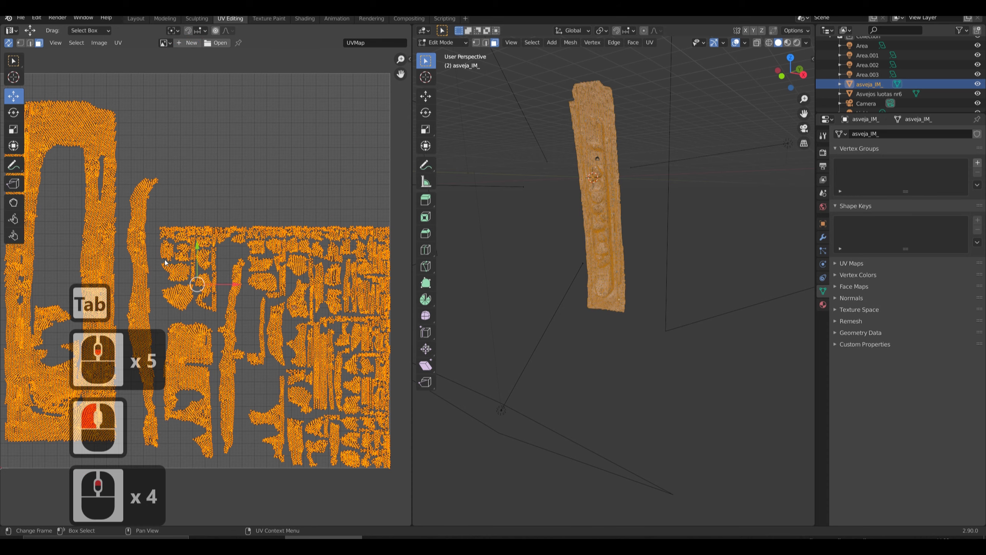
{"action": "scroll", "coordinate": [155, 241], "scroll_direction": "down", "scroll_amount": 2}
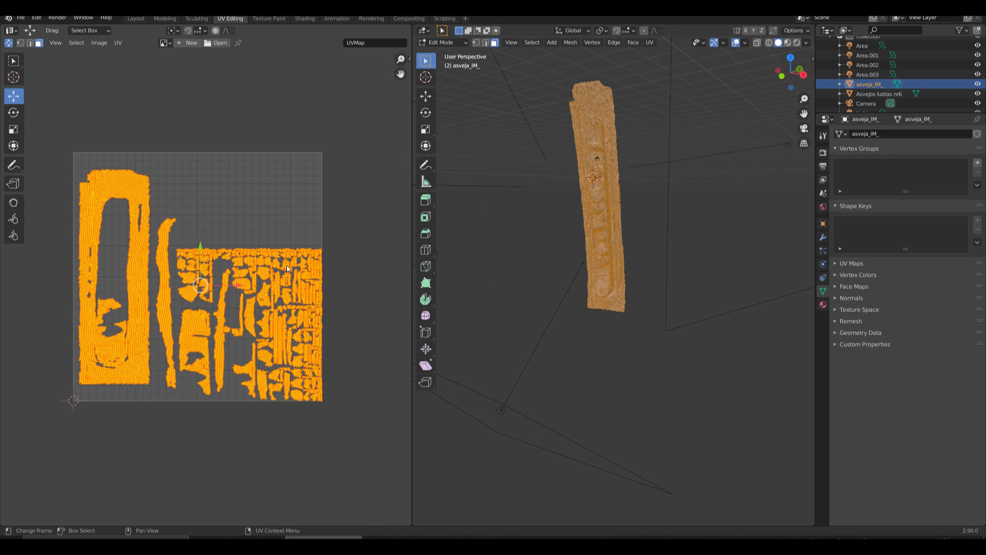
Create a new blank image with a width and height of 8192 px for the mesh's UV layout.
{"action": "left_click", "coordinate": [190, 43]}
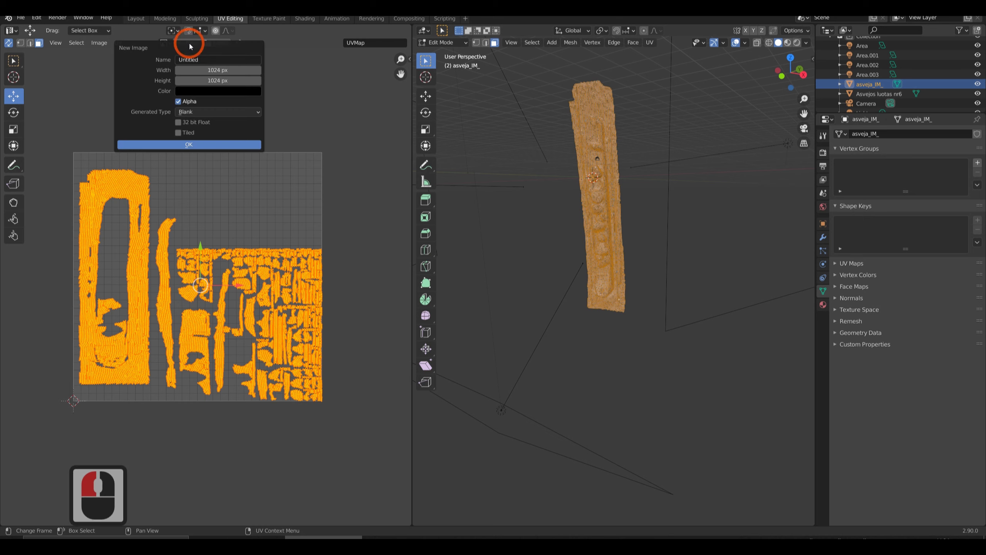
{"action": "left_click", "coordinate": [223, 71]}
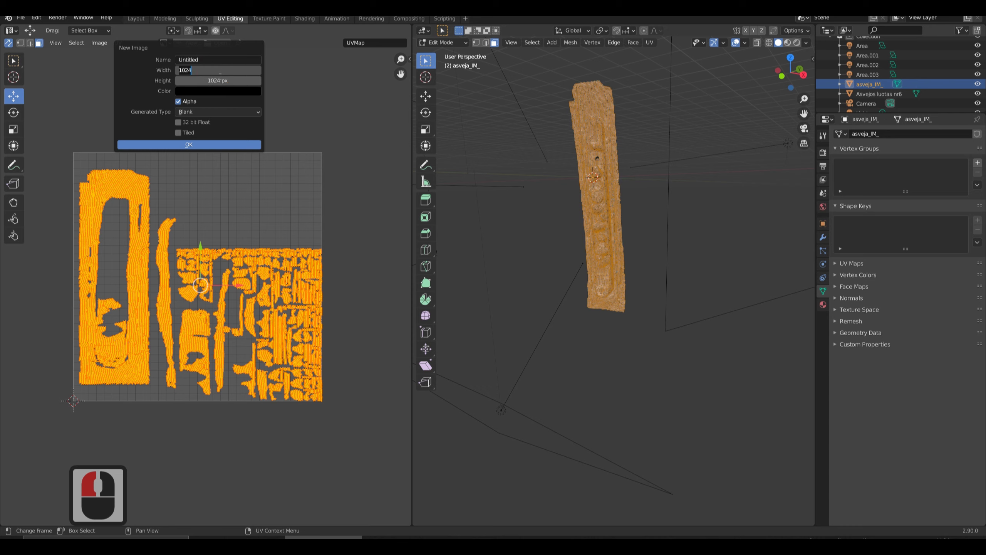
{"action": "type", "text": "8"}
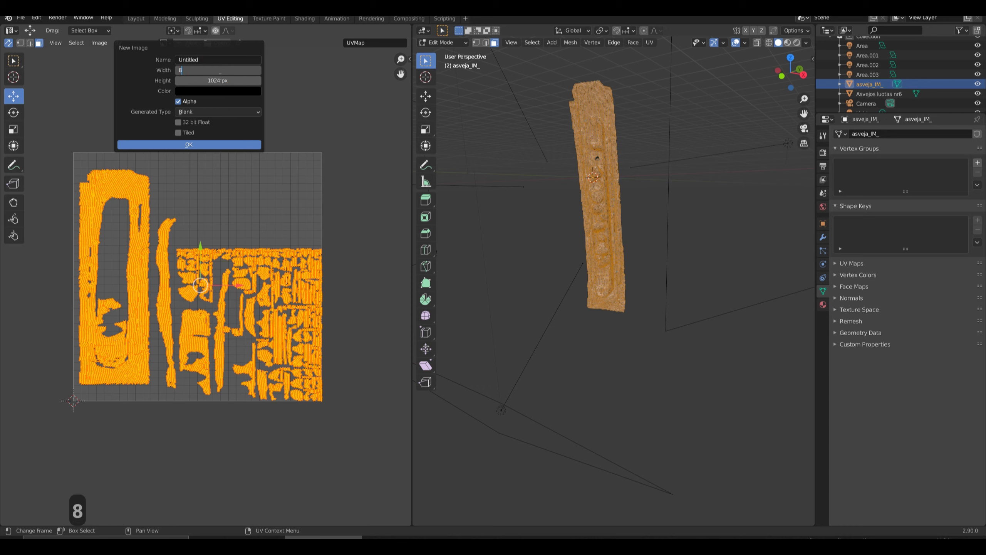
{"action": "type", "text": "192"}
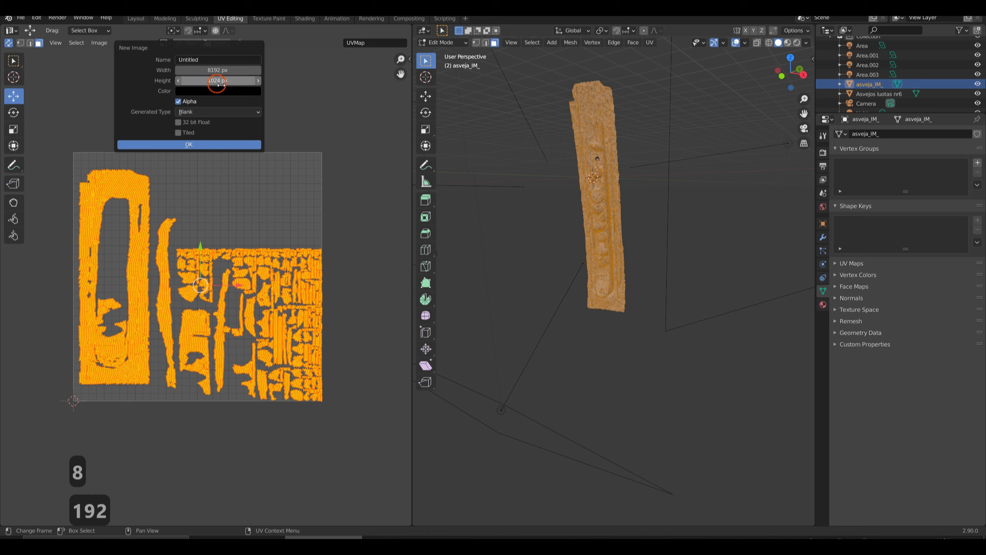
{"action": "left_click", "coordinate": [237, 80]}
{"action": "left_click", "coordinate": [238, 80]}
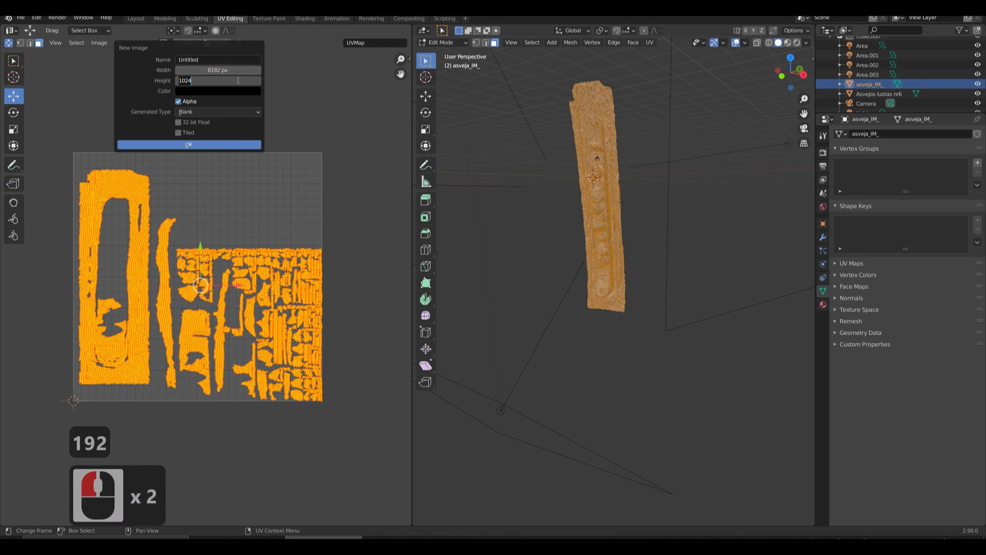
{"action": "type", "text": "8192"}
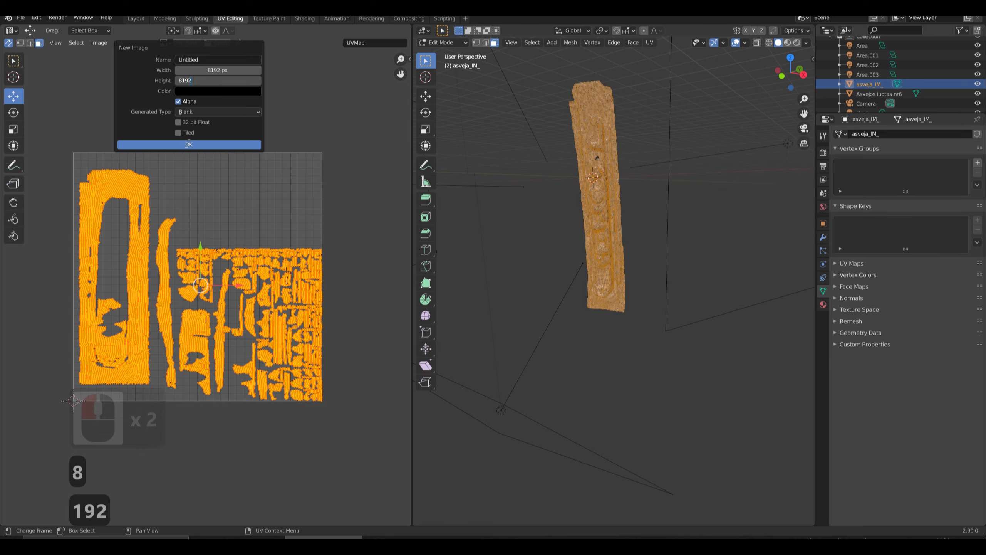
{"action": "left_click", "coordinate": [183, 146]}
{"action": "scroll", "coordinate": [214, 252], "scroll_direction": "down", "scroll_amount": 15}
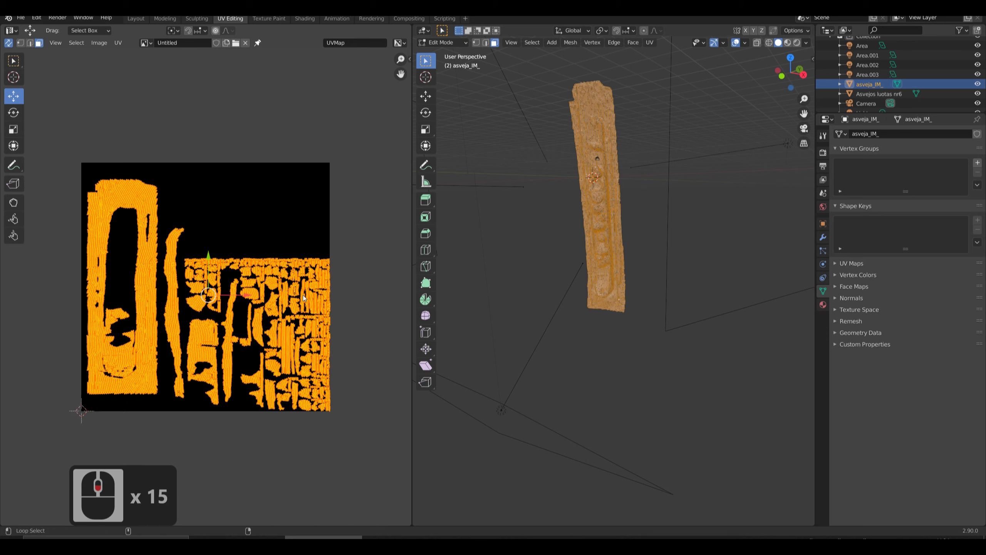
Rename the new image as color_lowpoly.
{"action": "key", "text": "alt+F9"}
{"action": "left_click", "coordinate": [177, 43]}
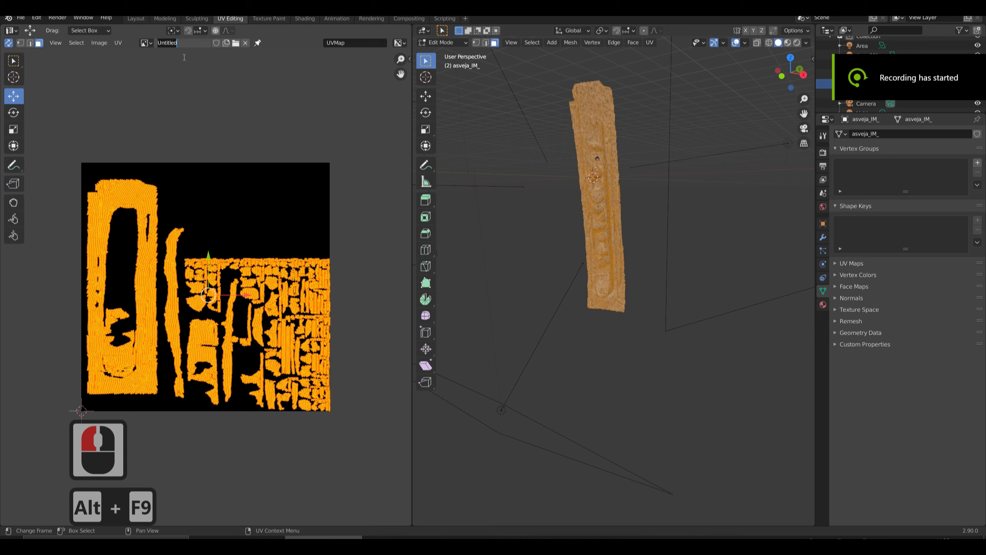
{"action": "left_click_drag", "start_coordinate": [185, 47], "coordinate": [145, 43]}
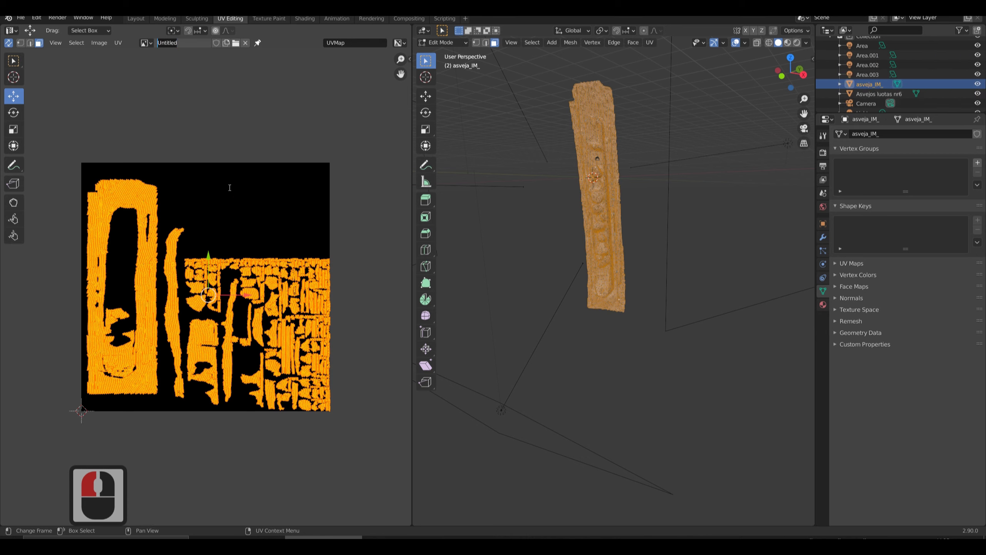
{"action": "type", "text": "color"}
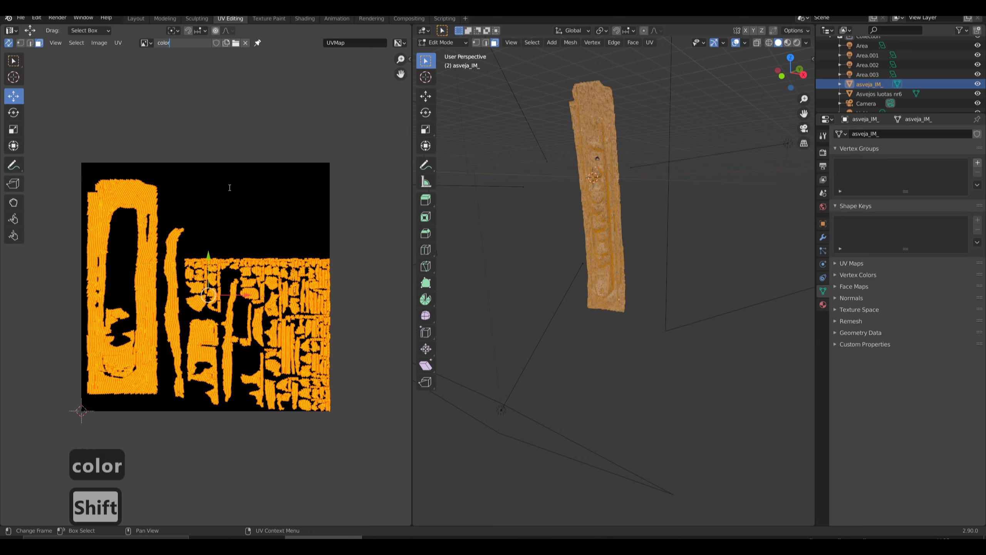
{"action": "type", "text": "_lowpoly"}
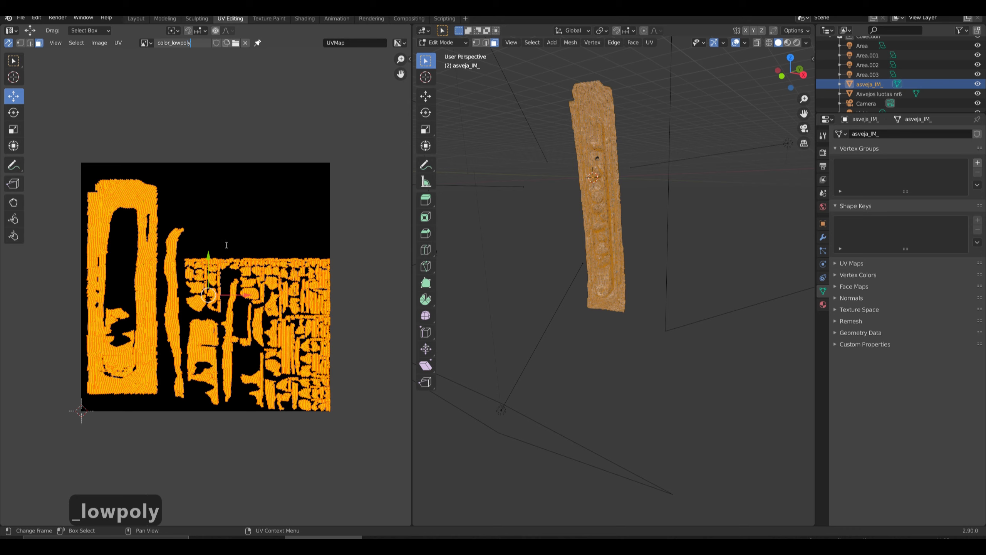
{"action": "key", "text": "alt+F9"}
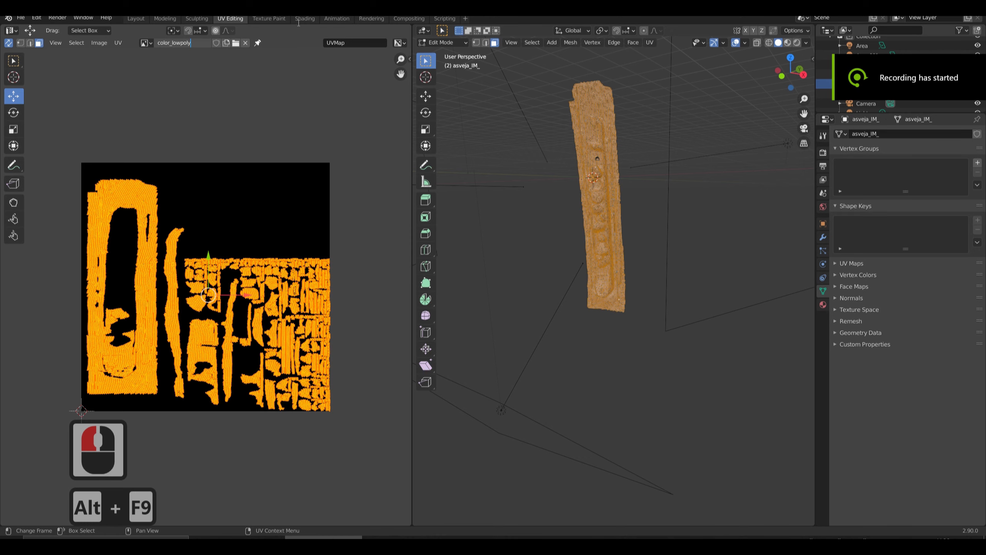
{"action": "left_click", "coordinate": [289, 34]}
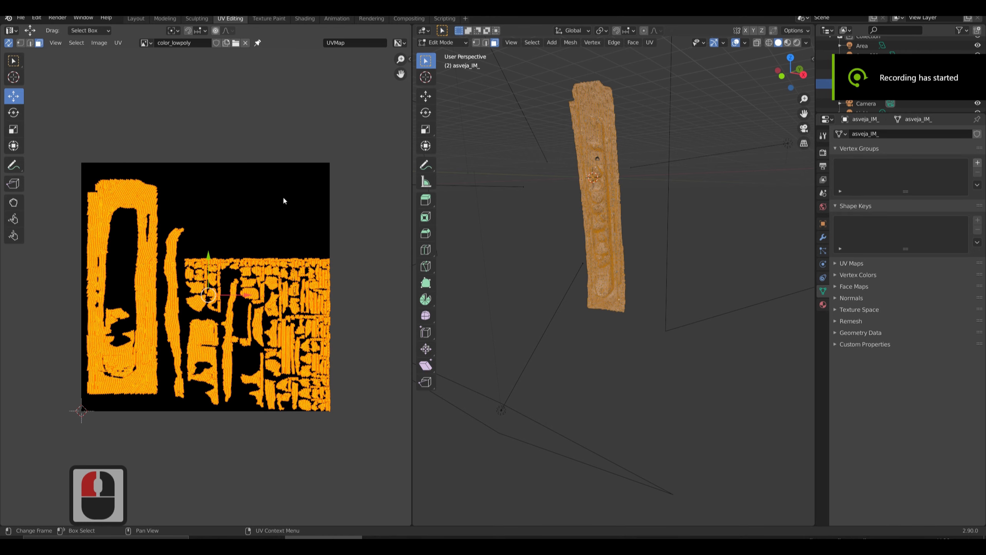
Switch to the Shading workspace and bring up the node graph and material properties of the asveja_IM_ mesh's Default OBJ material.
{"action": "left_click", "coordinate": [304, 18]}
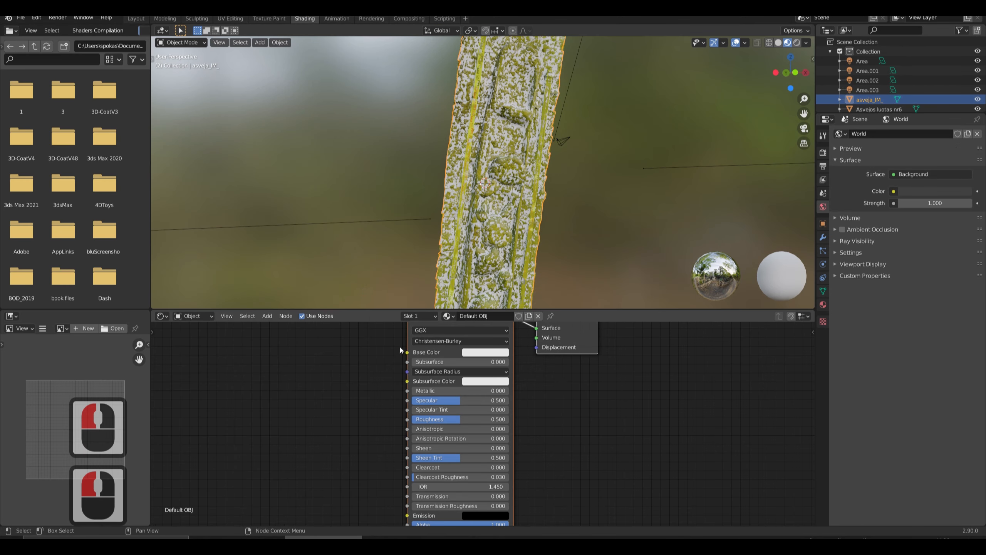
{"action": "key", "text": "Tab"}
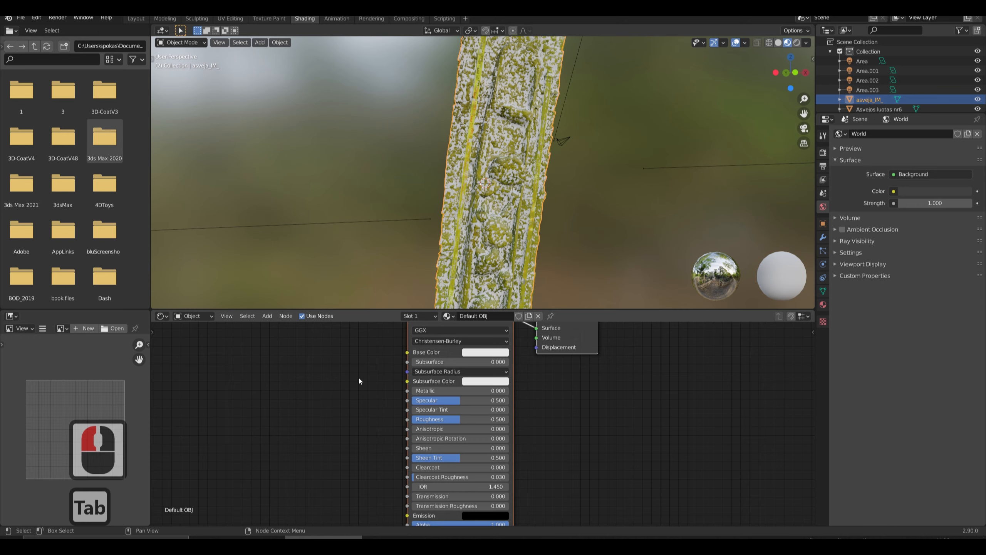
{"action": "middle_click_drag", "start_coordinate": [355, 376], "coordinate": [349, 468]}
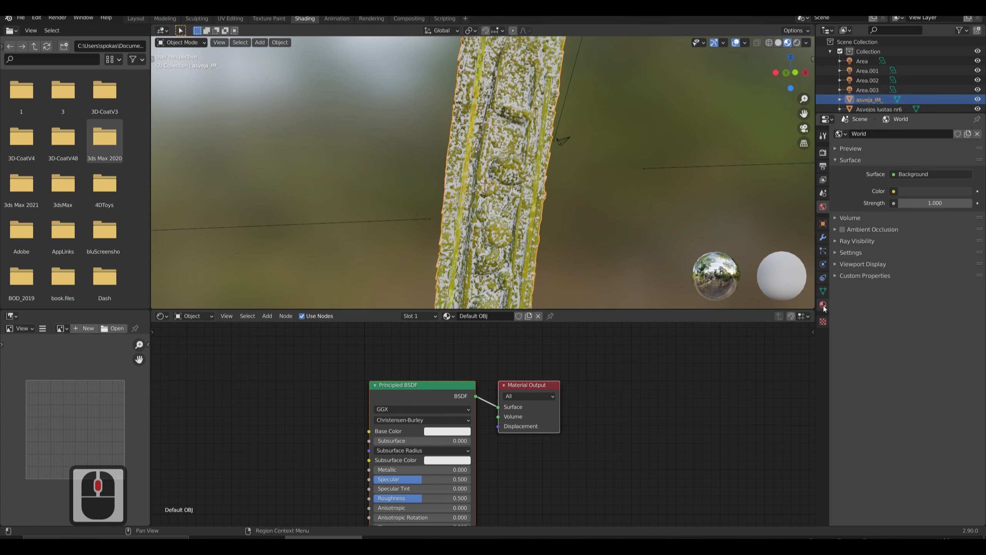
{"action": "left_click", "coordinate": [823, 305]}
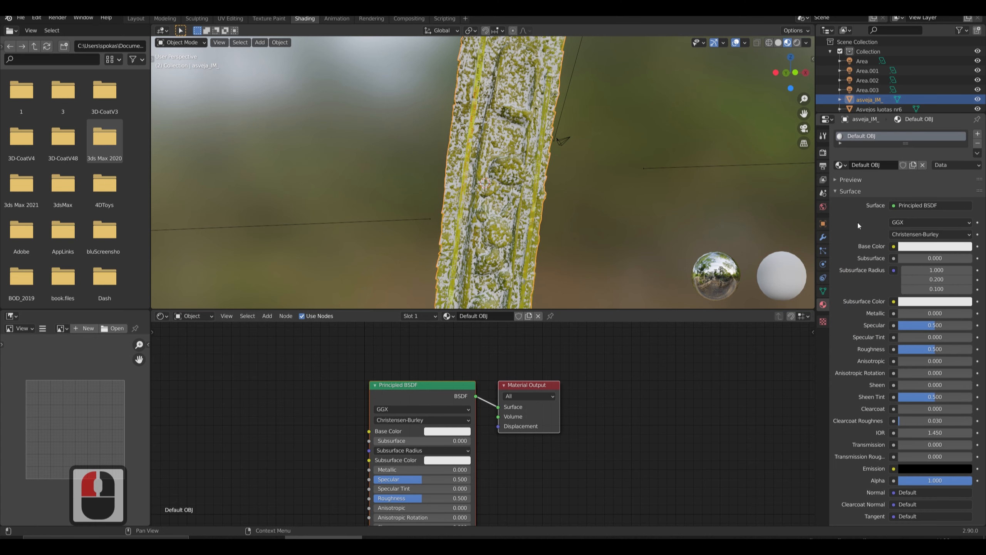
{"action": "scroll", "coordinate": [841, 211], "scroll_direction": "up", "scroll_amount": 4}
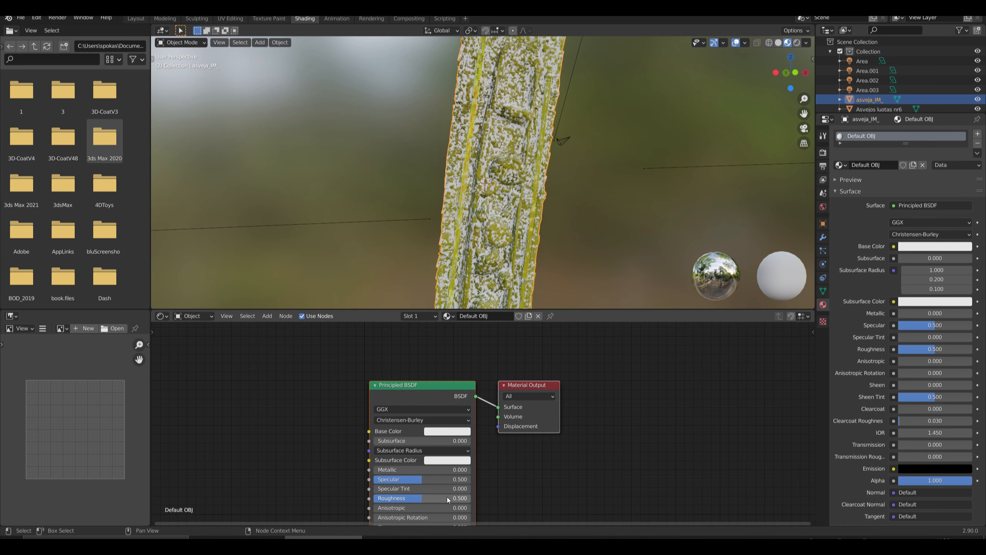
{"action": "middle_click_drag", "start_coordinate": [427, 478], "coordinate": [438, 451]}
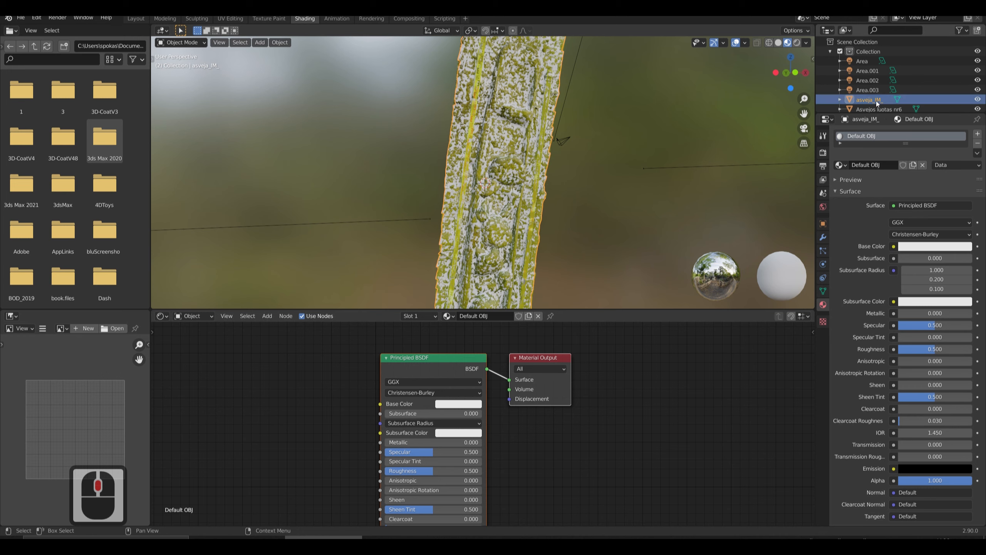
Add an Image Texture node to the Default OBJ material's node graph, in the empty space beside the Principled BSDF node.
{"action": "key", "text": "alt+F9"}
{"action": "left_click", "coordinate": [263, 384]}
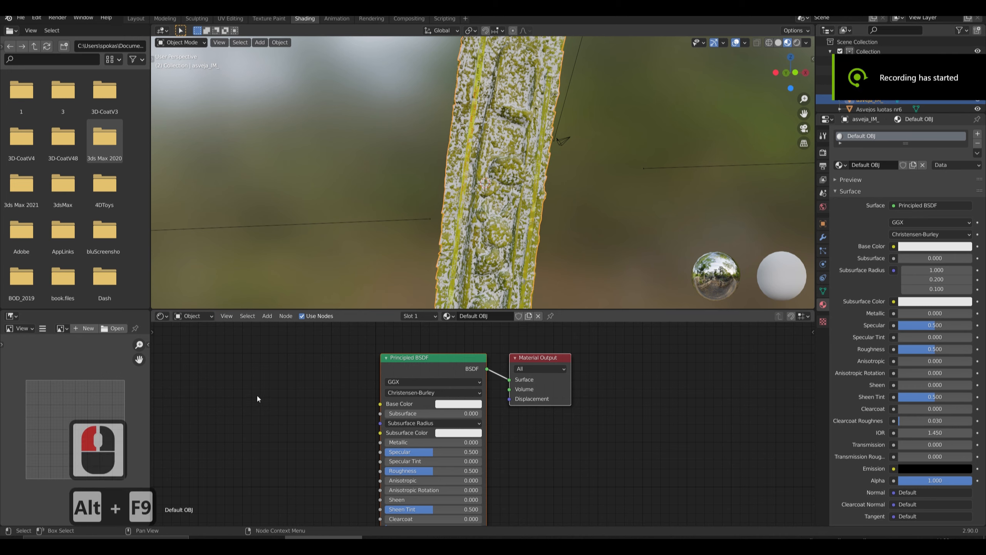
{"action": "right_click", "coordinate": [238, 380]}
{"action": "left_click", "coordinate": [293, 363]}
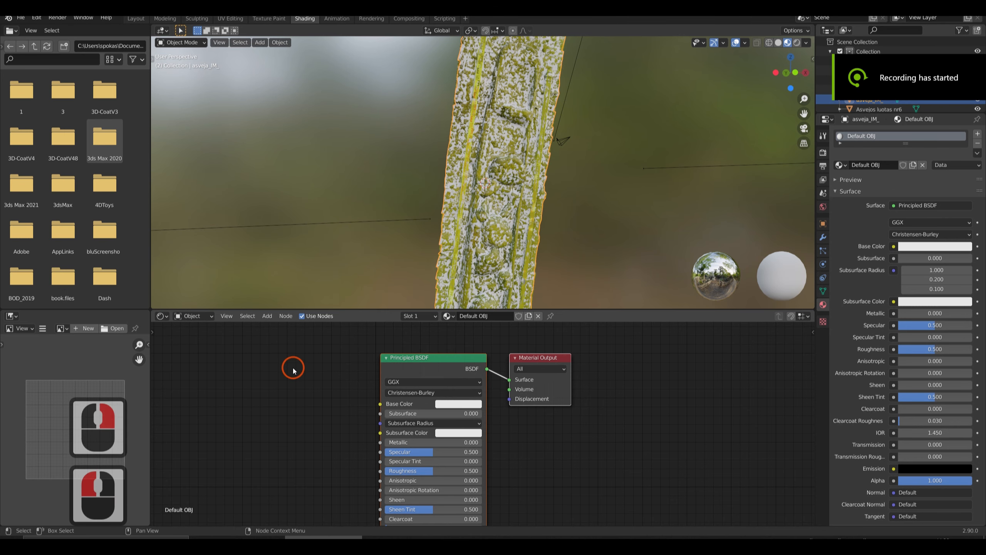
{"action": "left_click", "coordinate": [286, 315]}
{"action": "left_click", "coordinate": [268, 316]}
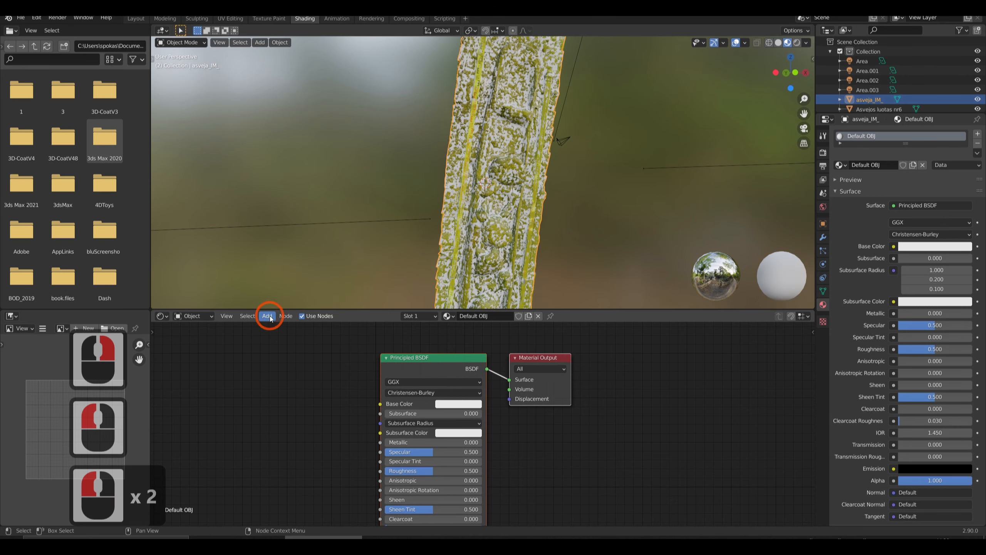
{"action": "left_click", "coordinate": [267, 316]}
{"action": "mouse_move", "coordinate": [288, 341]}
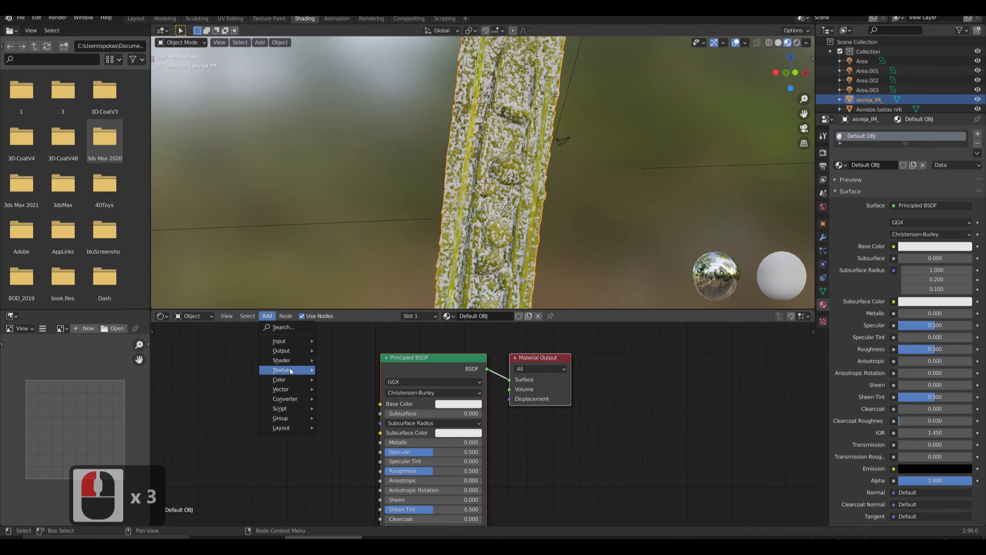
{"action": "mouse_move", "coordinate": [291, 371]}
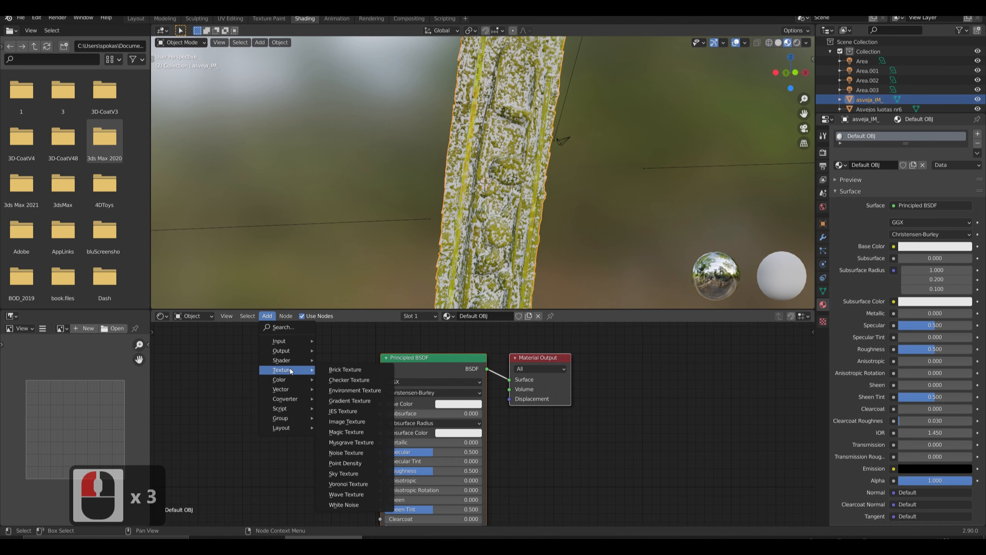
{"action": "left_click", "coordinate": [346, 421]}
{"action": "left_click", "coordinate": [207, 379]}
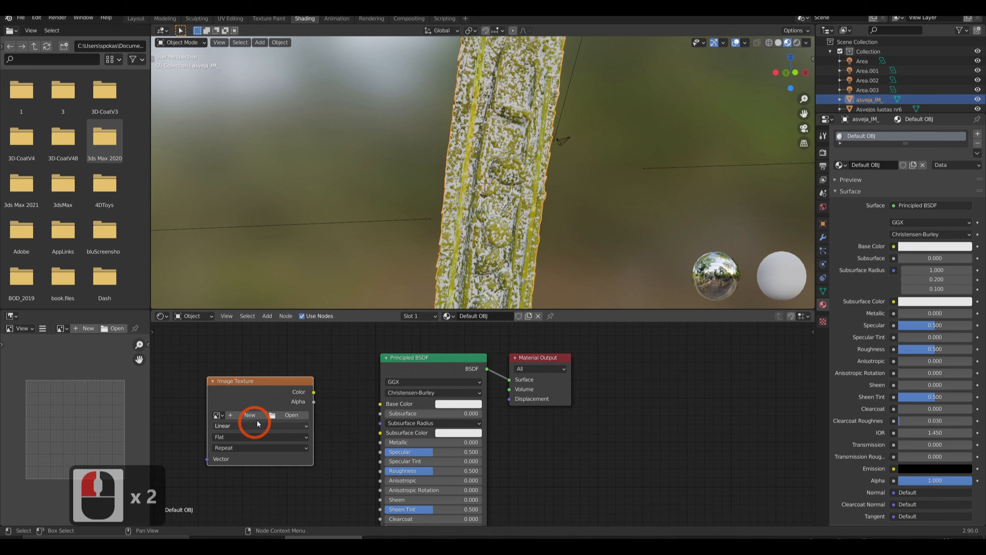
Assign the color_lowpoly image to the Image Texture node and shift the node slightly further from the Principled BSDF.
{"action": "left_click", "coordinate": [218, 415]}
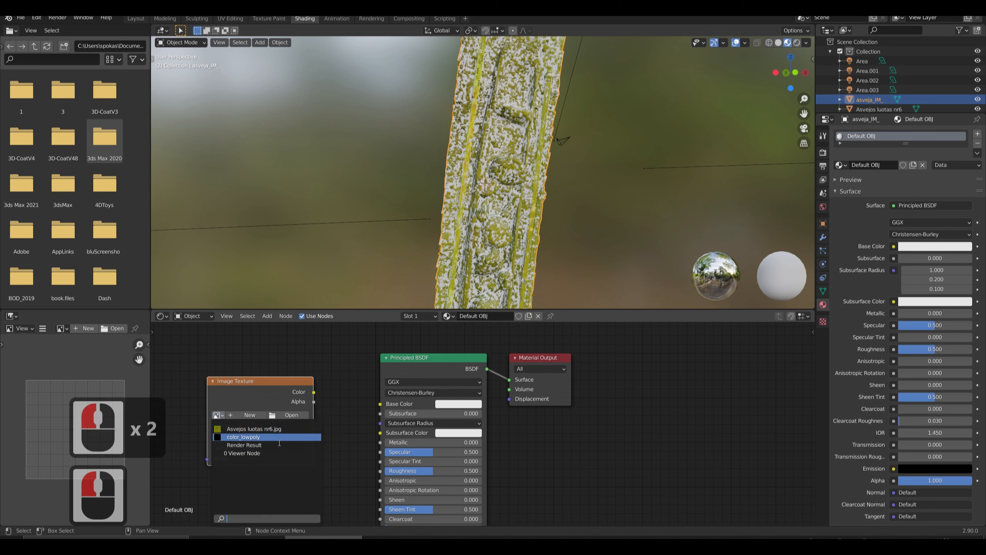
{"action": "left_click", "coordinate": [259, 437]}
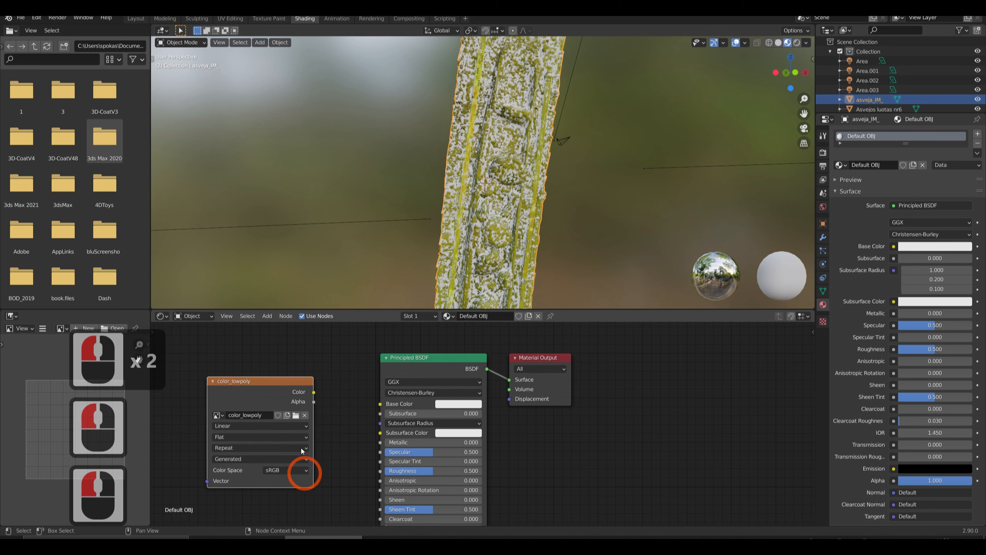
{"action": "left_click_drag", "start_coordinate": [262, 380], "coordinate": [247, 362]}
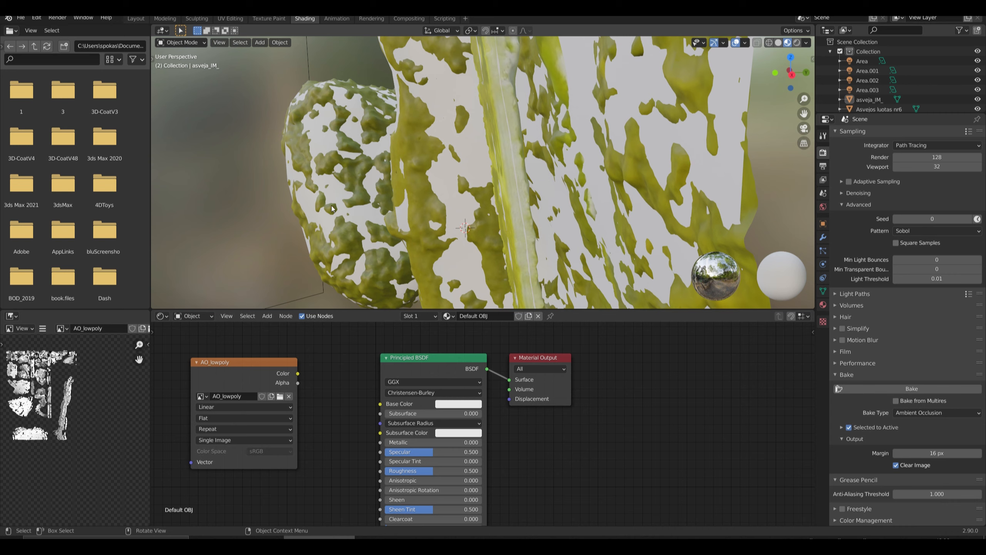
Select the Asvejos luotas nr6 scan with asveja_IM_ as the active mesh, and rename the texture node's image color_lowpoly.
{"action": "left_click", "coordinate": [296, 210]}
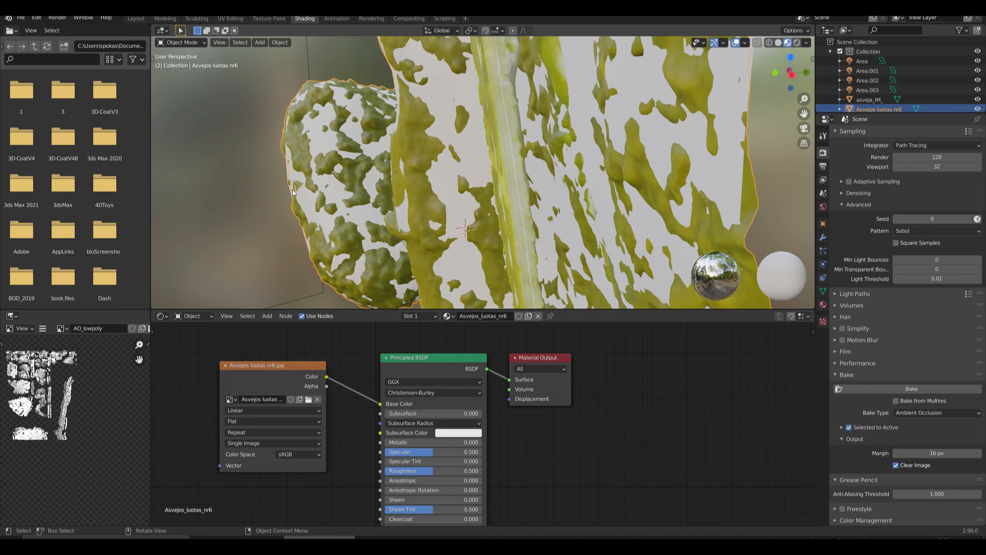
{"action": "left_click", "coordinate": [291, 172], "text": "shift"}
{"action": "left_click", "coordinate": [243, 395]}
{"action": "left_click_drag", "start_coordinate": [221, 397], "coordinate": [176, 406]}
{"action": "type", "text": "color_lowpoly"}
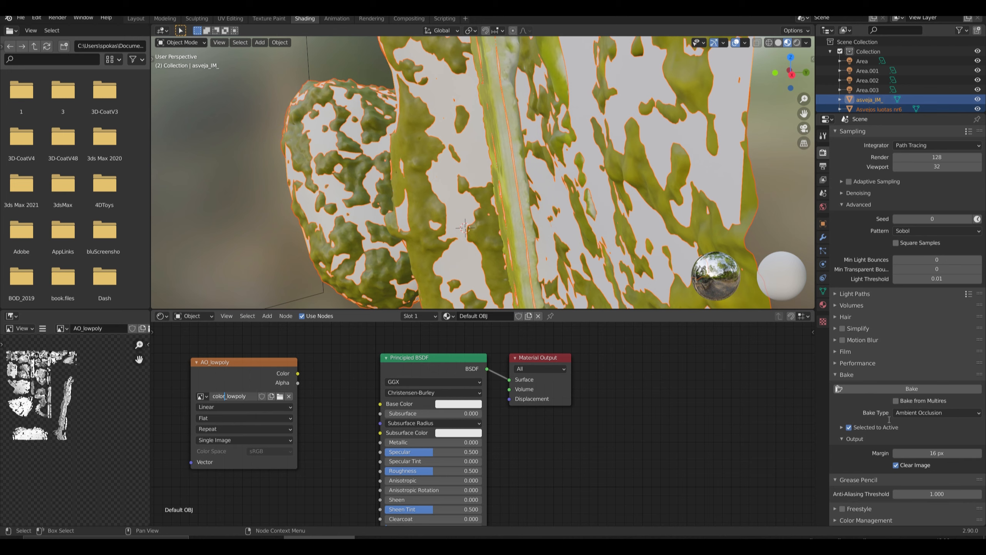
Show the Selected to Active bake settings, set the bake type to Diffuse and start the bake.
{"action": "left_click", "coordinate": [841, 427]}
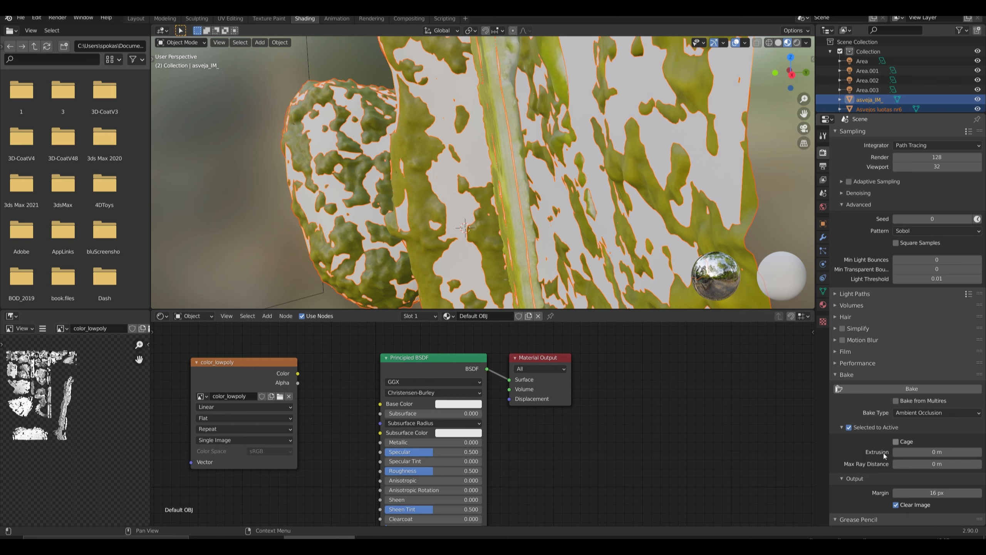
{"action": "left_click", "coordinate": [903, 413]}
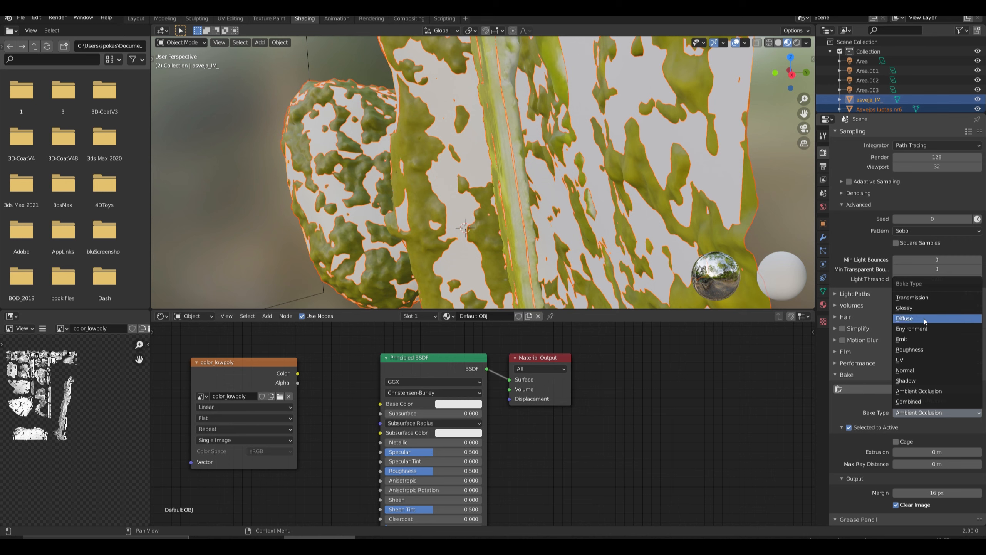
{"action": "left_click", "coordinate": [907, 318]}
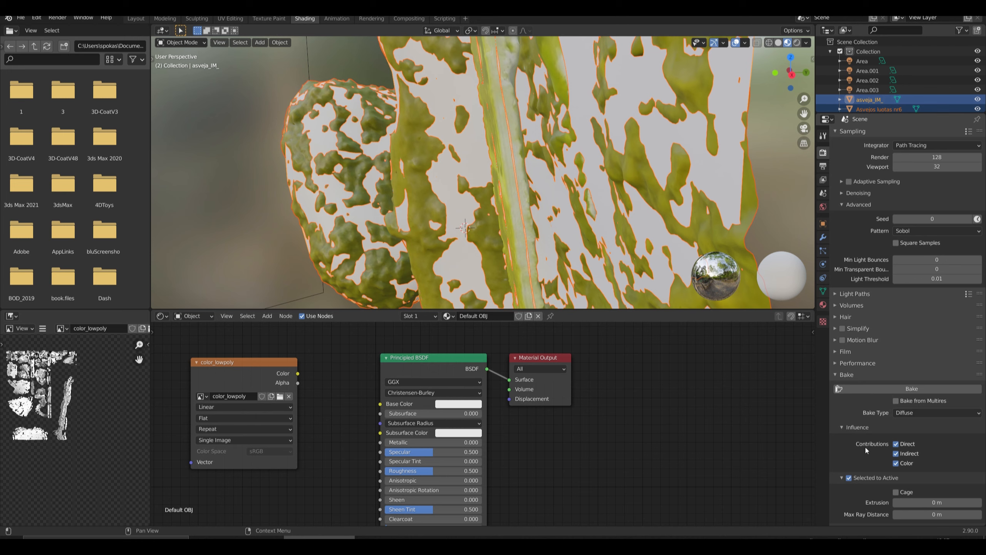
{"action": "scroll", "coordinate": [848, 457], "scroll_direction": "down", "scroll_amount": 3}
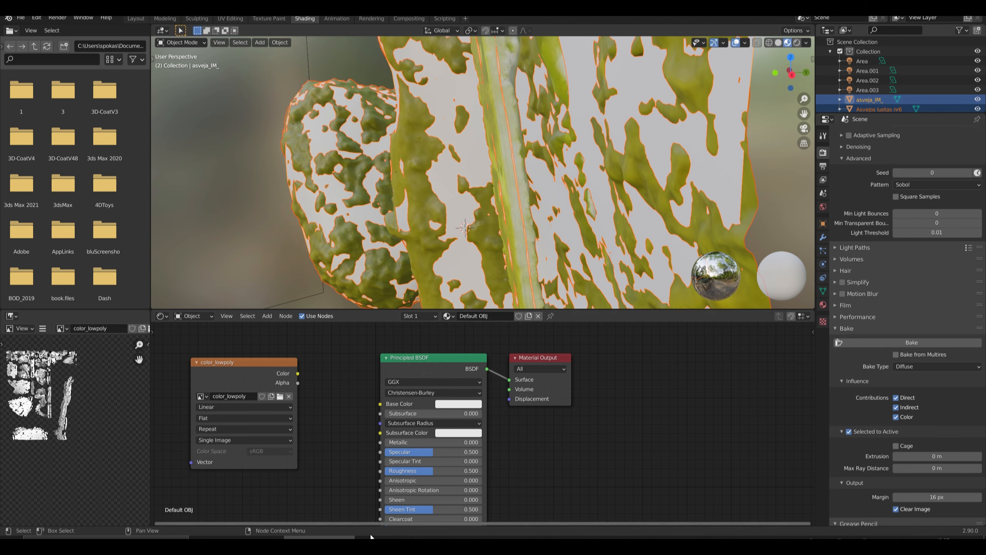
{"action": "left_click", "coordinate": [908, 342]}
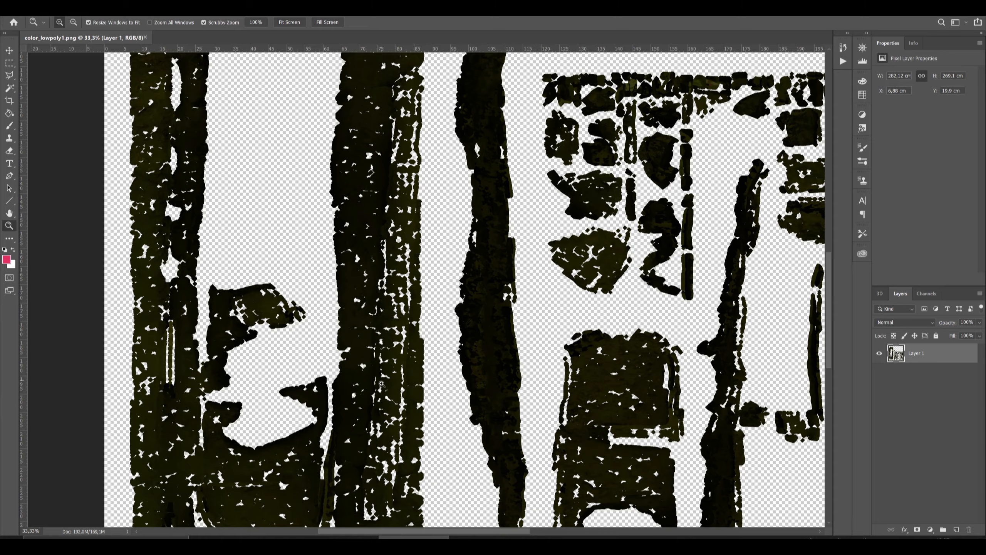
Examine the colour and coverage of the baked color_lowpoly1.png texture up close in Photoshop, and return to Blender.
{"action": "scroll", "coordinate": [364, 400], "scroll_direction": "down", "scroll_amount": 3}
{"action": "scroll", "coordinate": [364, 400], "scroll_direction": "down", "scroll_amount": 3}
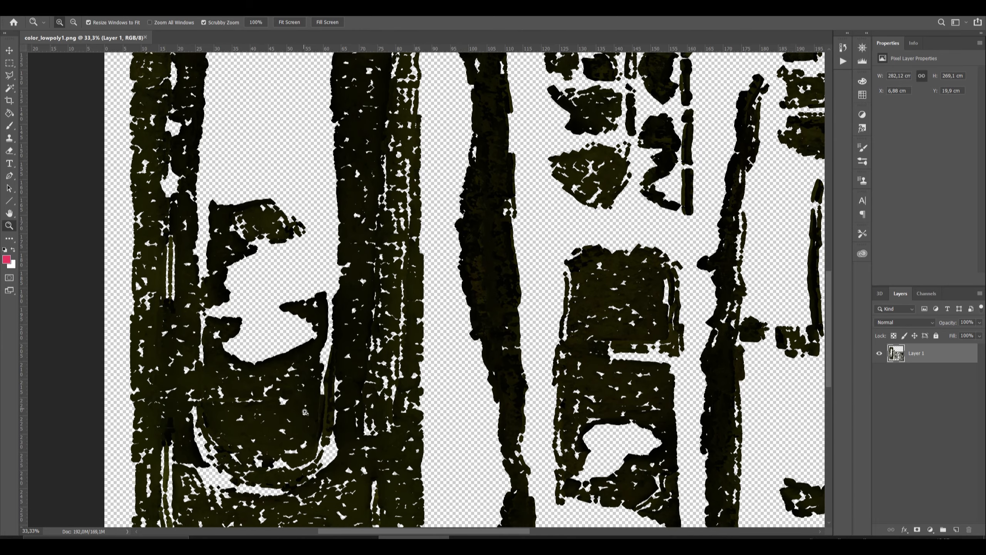
{"action": "left_click", "coordinate": [282, 368]}
{"action": "left_click", "coordinate": [279, 352]}
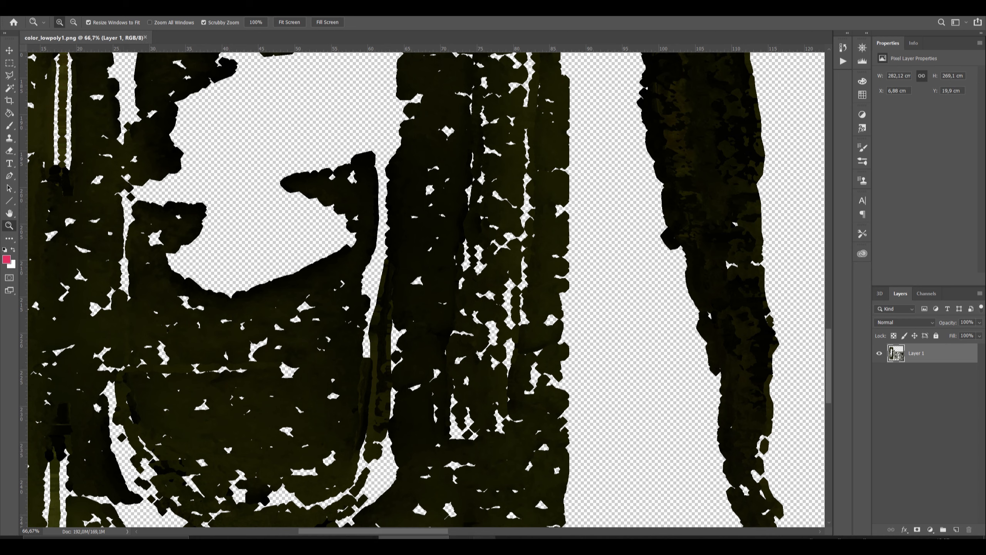
{"action": "left_click", "coordinate": [318, 537]}
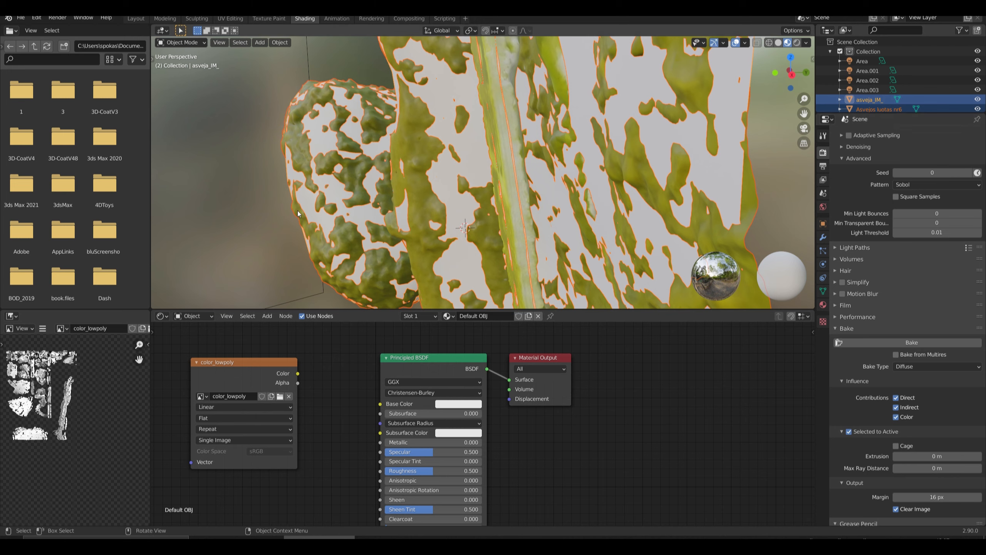
Try to set the bake's Max Ray Distance to 0.1 m.
{"action": "left_click", "coordinate": [947, 468]}
{"action": "left_click", "coordinate": [904, 470]}
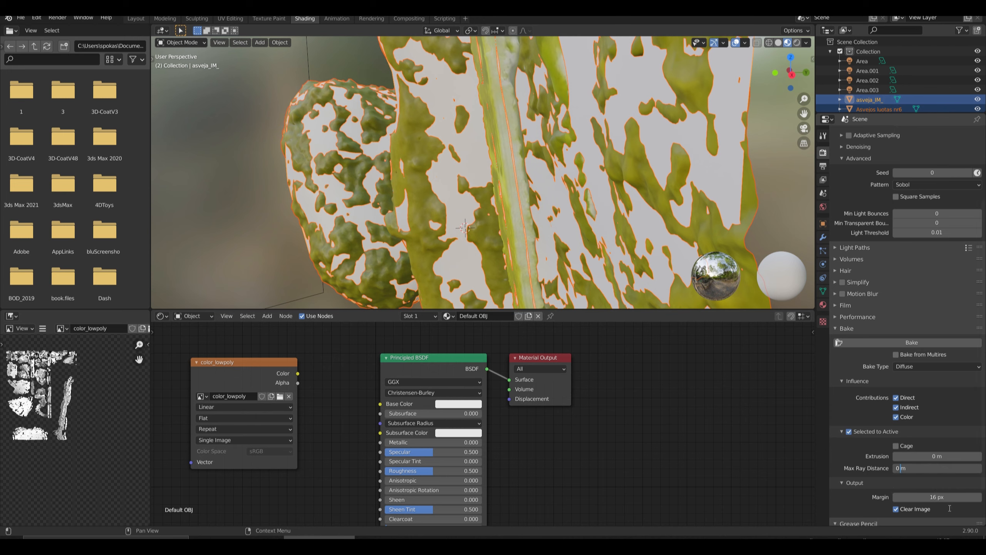
{"action": "type", "text": ".1"}
{"action": "left_click", "coordinate": [908, 449]}
{"action": "left_click", "coordinate": [900, 449]}
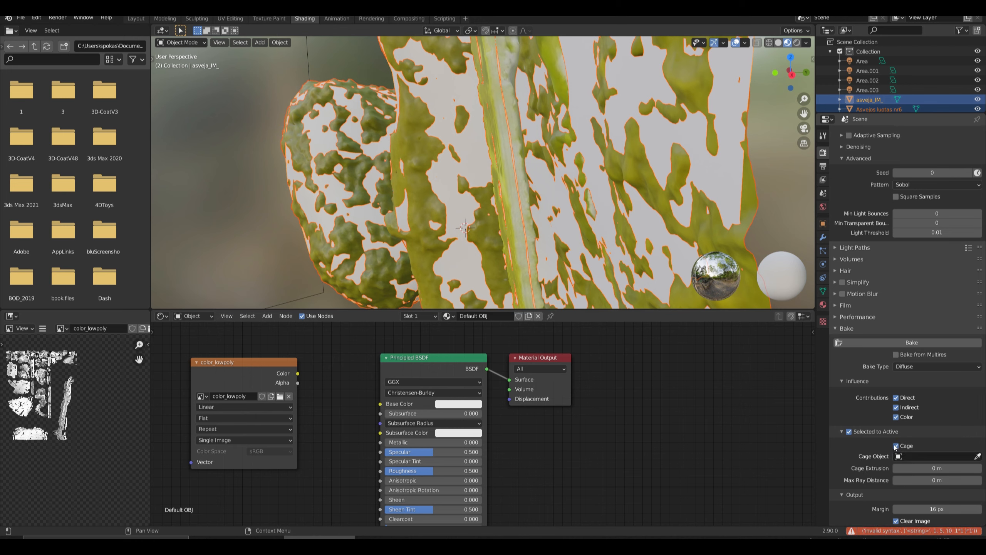
{"action": "left_click", "coordinate": [897, 447]}
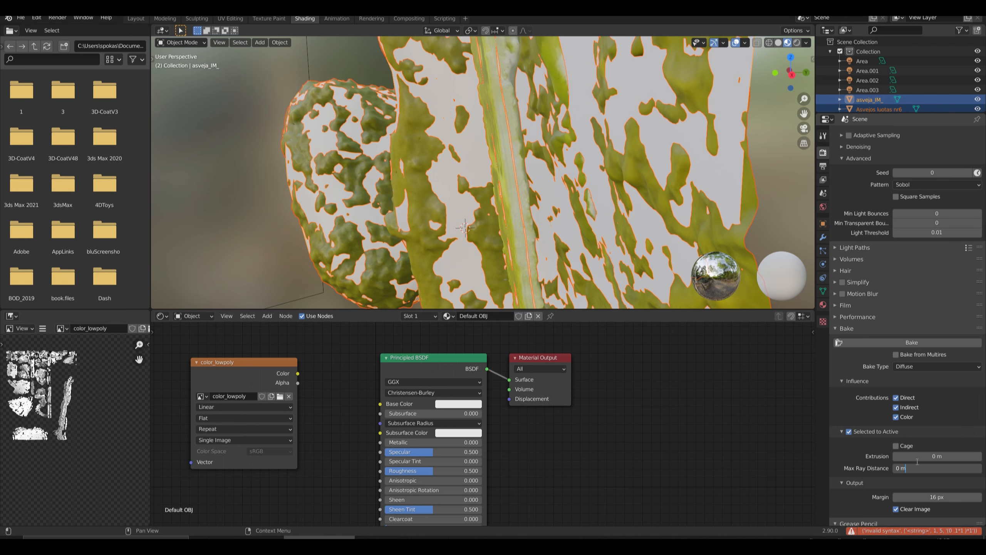
{"action": "left_click", "coordinate": [897, 447]}
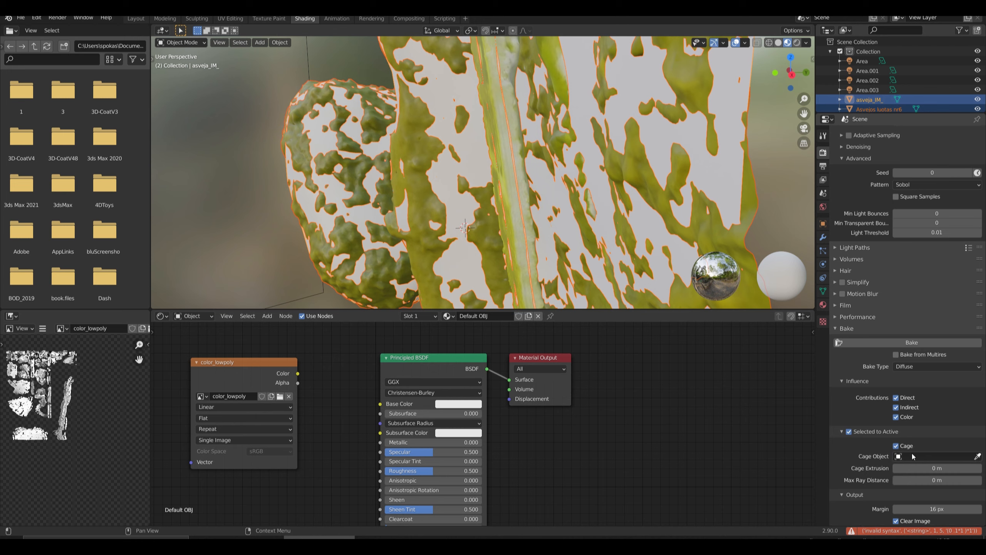
{"action": "left_click", "coordinate": [897, 446]}
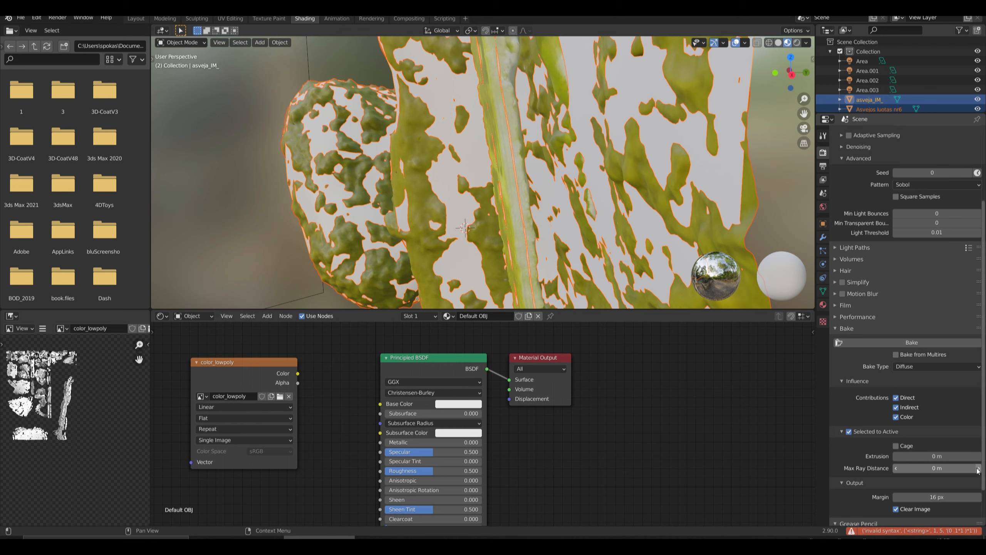
Raise the bake's Max Ray Distance to 0.03 m.
{"action": "left_click", "coordinate": [979, 468]}
{"action": "left_click", "coordinate": [978, 469]}
{"action": "left_click", "coordinate": [979, 468]}
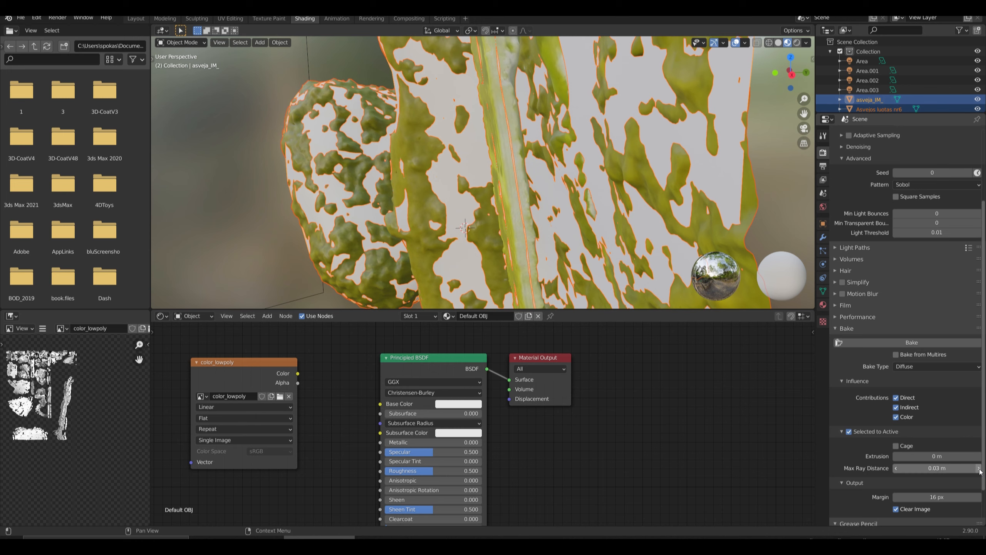
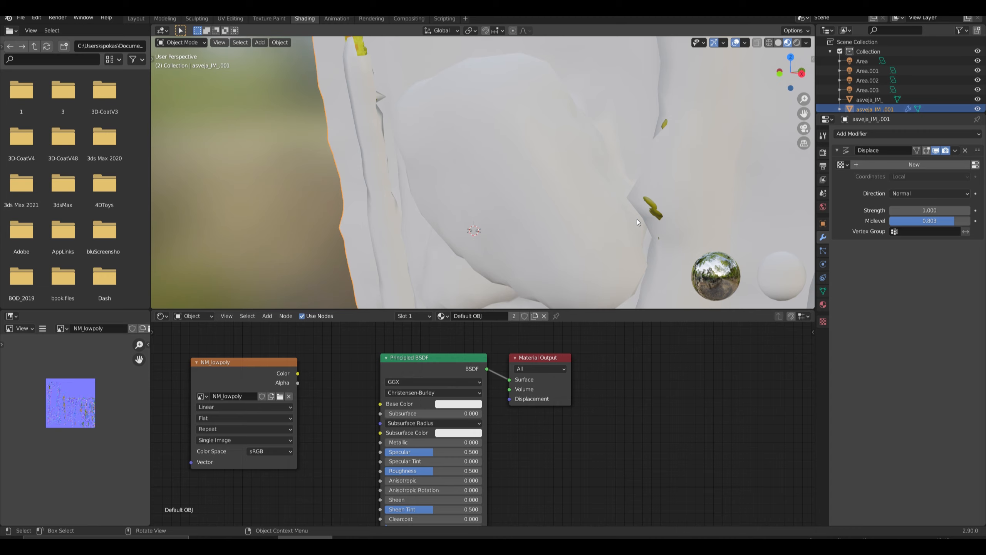
Make asveja_IM_ the active object and assign asveja_IM_.001 as the bake's Cage Object.
{"action": "middle_click_drag", "start_coordinate": [640, 192], "coordinate": [577, 176]}
{"action": "left_click", "coordinate": [701, 203]}
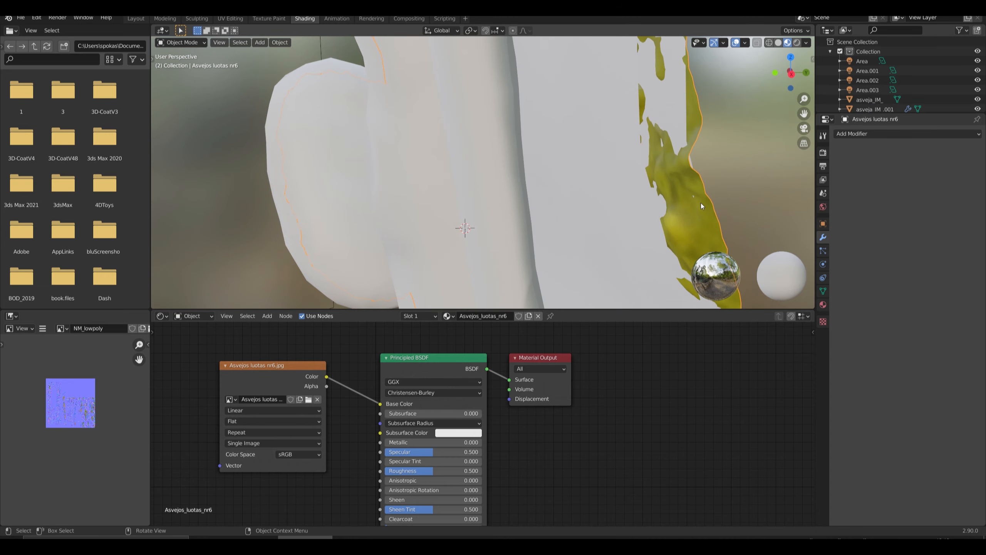
{"action": "left_click", "coordinate": [861, 99]}
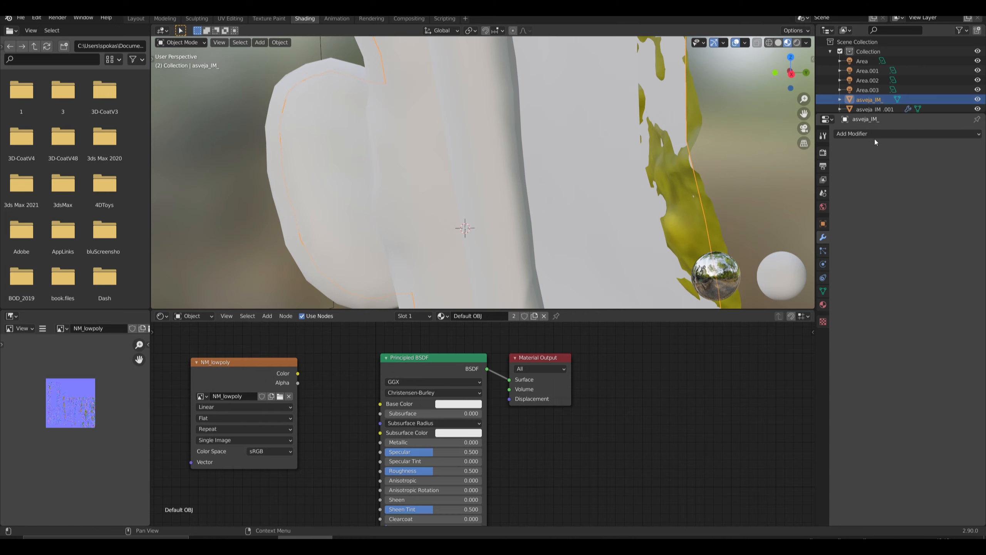
{"action": "scroll", "coordinate": [886, 80], "scroll_direction": "down", "scroll_amount": 3}
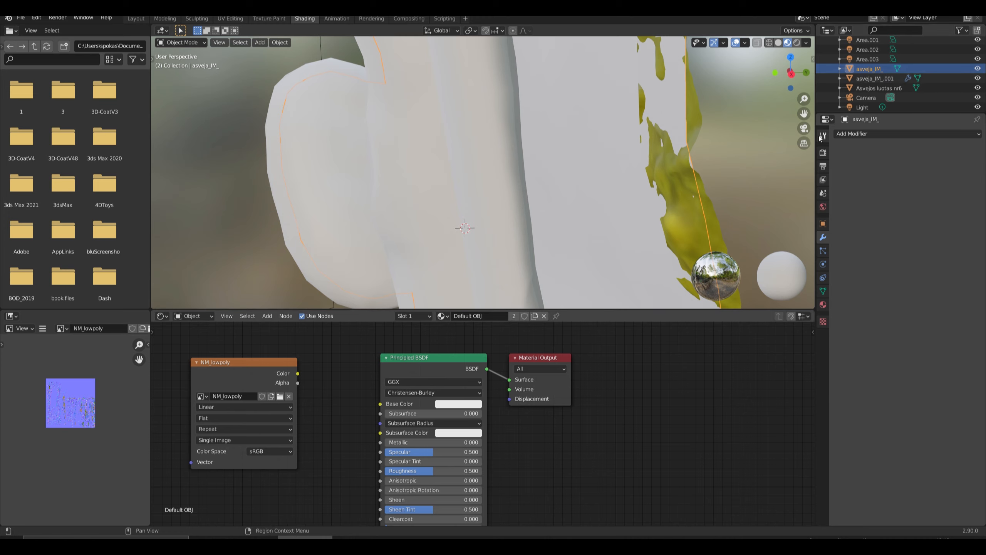
{"action": "left_click", "coordinate": [823, 152]}
{"action": "scroll", "coordinate": [878, 408], "scroll_direction": "down", "scroll_amount": 10}
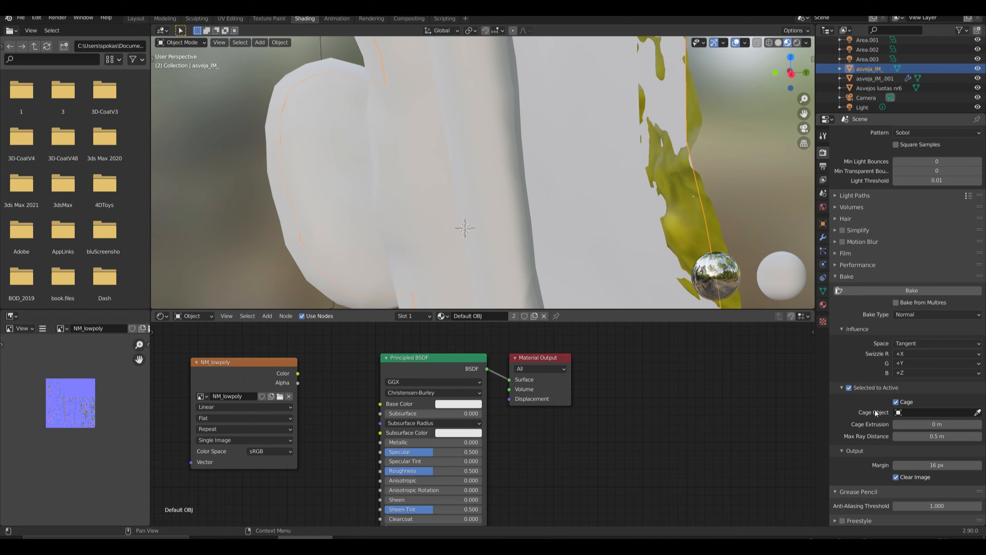
{"action": "left_click", "coordinate": [978, 413]}
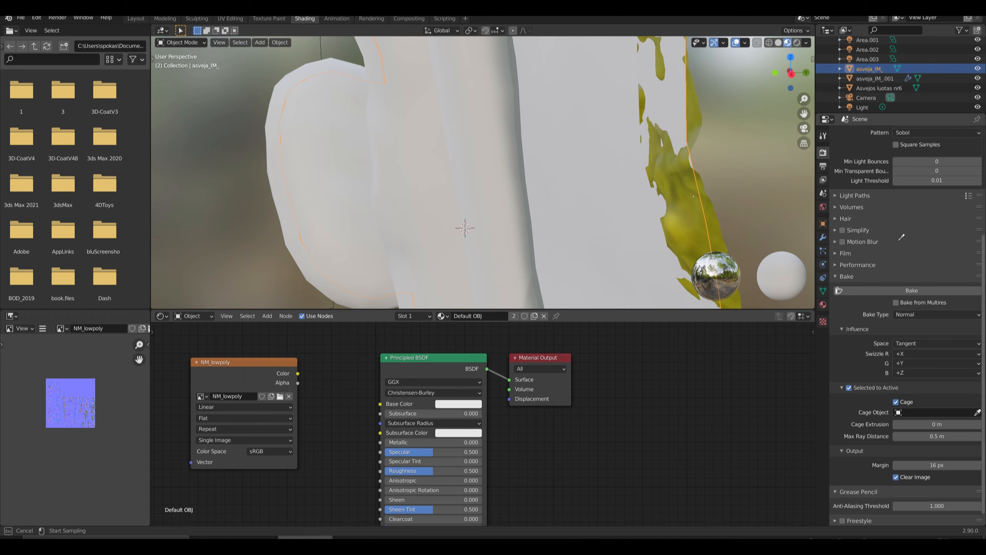
{"action": "left_click", "coordinate": [889, 79]}
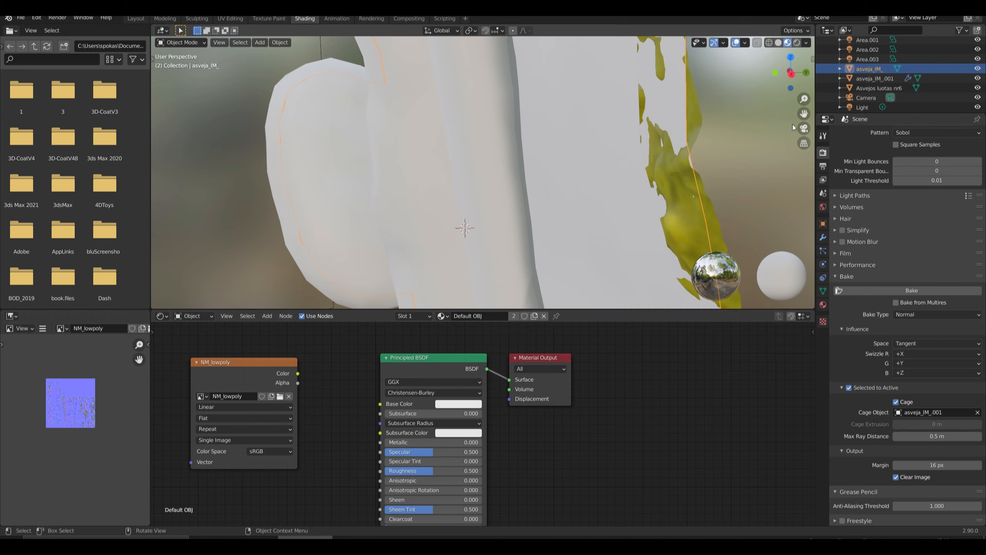
Hide the cage mesh asveja_IM_.001 and select the scan together with asveja_IM_, keeping asveja_IM_ active.
{"action": "left_click", "coordinate": [978, 78]}
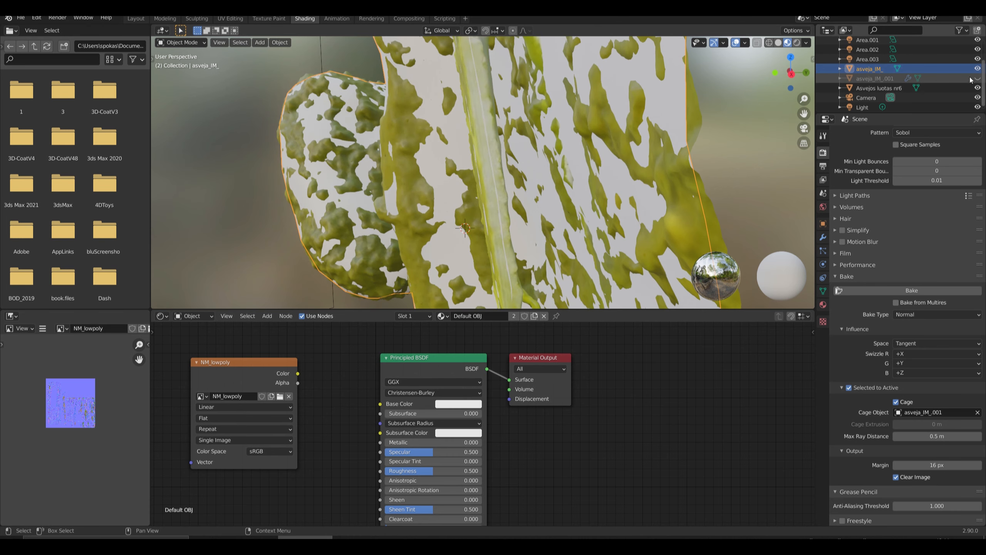
{"action": "left_click", "coordinate": [216, 145]}
{"action": "left_click", "coordinate": [280, 134]}
{"action": "left_click", "coordinate": [287, 164], "text": "shift"}
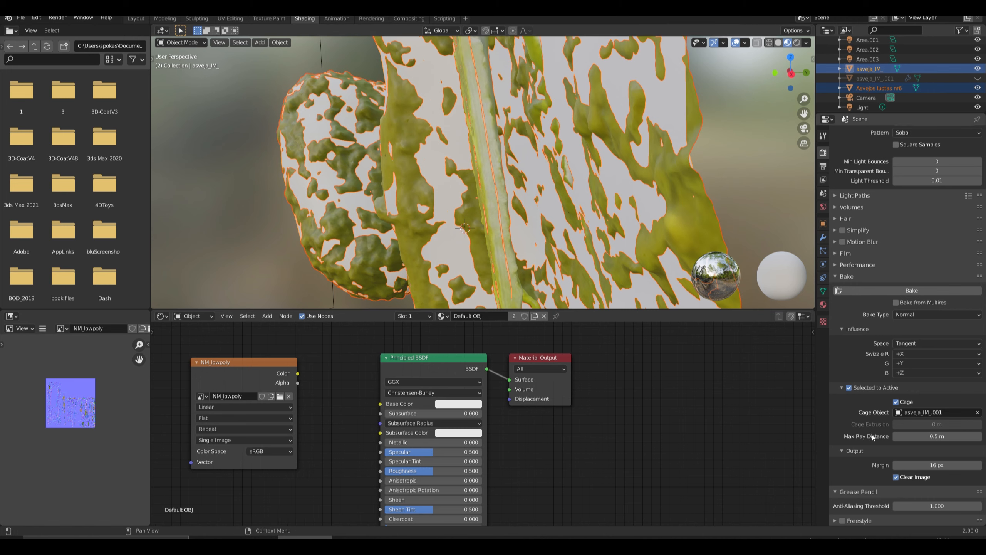
Rename the NM_lowpoly image in the low-poly material's texture node as colorrr_lowpoly.
{"action": "left_click", "coordinate": [229, 396]}
{"action": "left_click", "coordinate": [210, 396]}
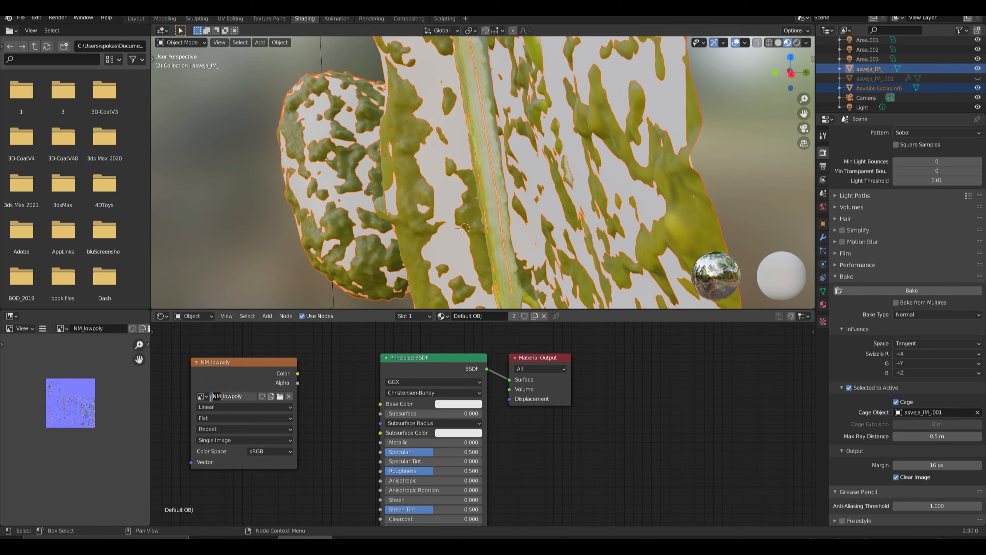
{"action": "type", "text": "colorrr"}
{"action": "key", "text": "Return"}
Set the bake type to Diffuse and start baking the scan onto the low-poly mesh.
{"action": "left_click", "coordinate": [915, 315]}
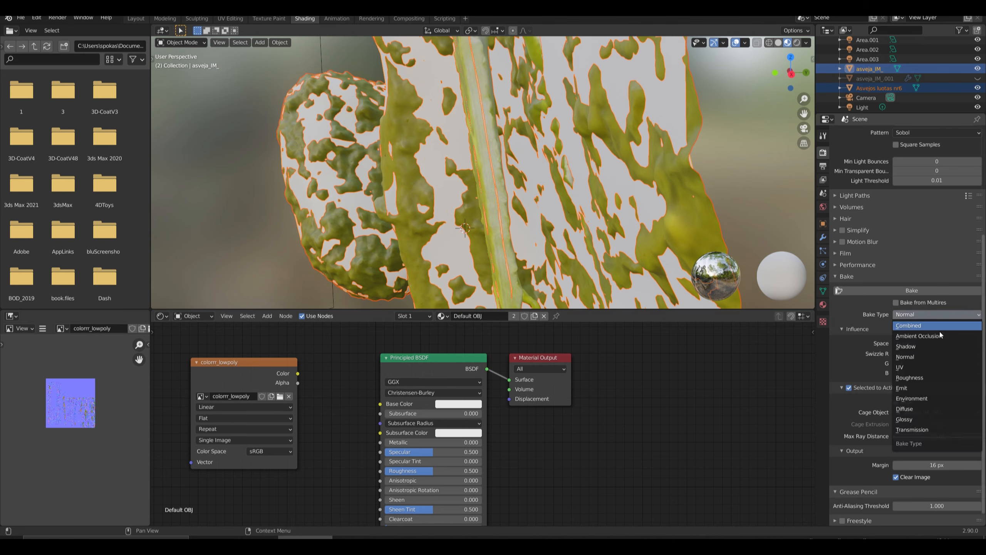
{"action": "left_click", "coordinate": [917, 410]}
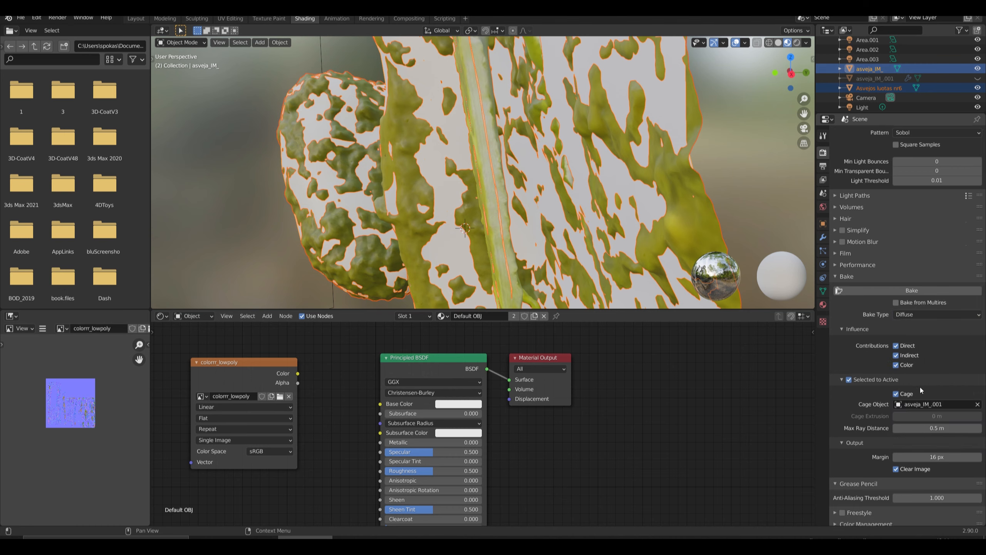
{"action": "left_click", "coordinate": [909, 289]}
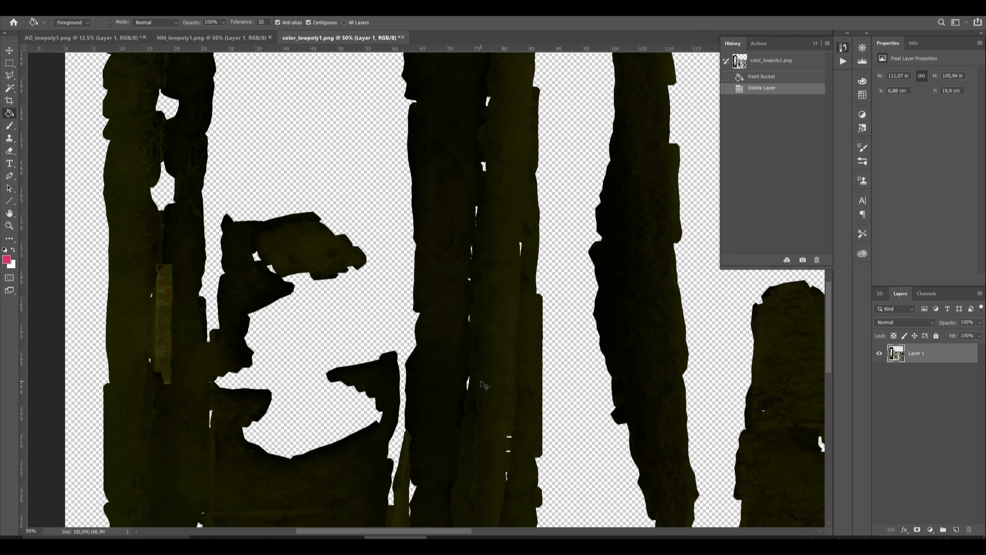
Switch to Photoshop, try a new pink-filled layer beneath Layer 1 of color_lowpoly1.png, and delete that layer.
{"action": "scroll", "coordinate": [484, 385], "scroll_direction": "down", "scroll_amount": 2, "text": "alt"}
{"action": "scroll", "coordinate": [484, 384], "scroll_direction": "down", "scroll_amount": 1, "text": "alt"}
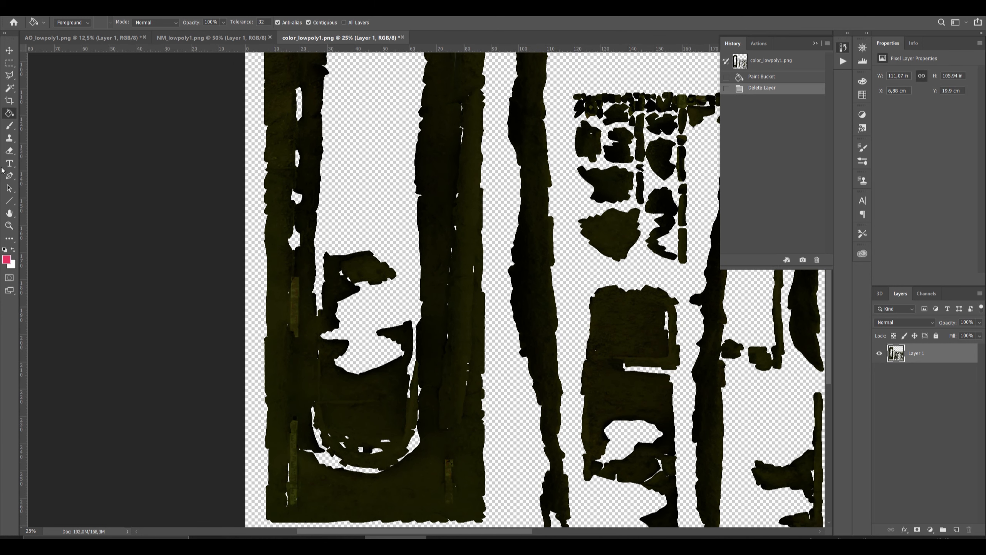
{"action": "scroll", "coordinate": [377, 459], "scroll_direction": "down", "scroll_amount": 2}
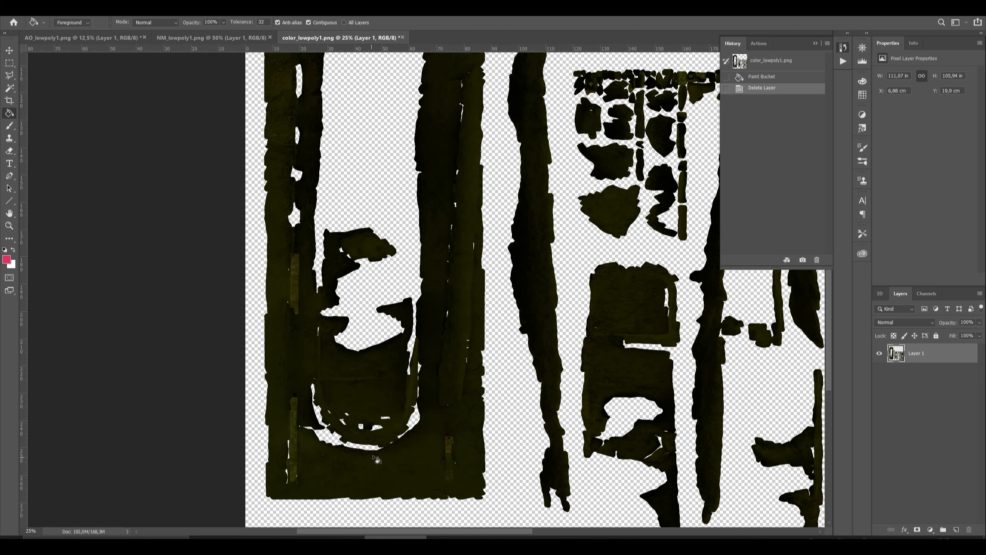
{"action": "left_click", "coordinate": [956, 529]}
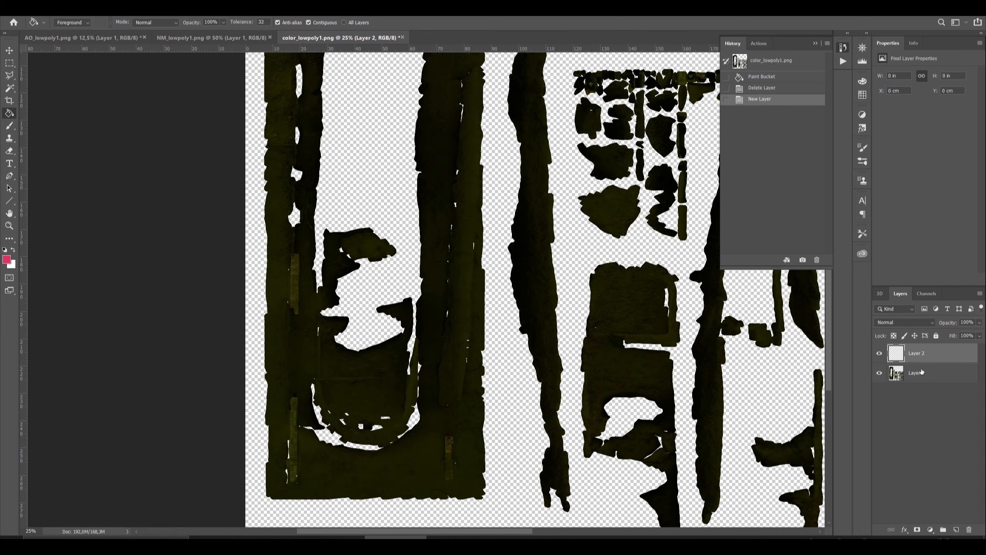
{"action": "left_click", "coordinate": [9, 214]}
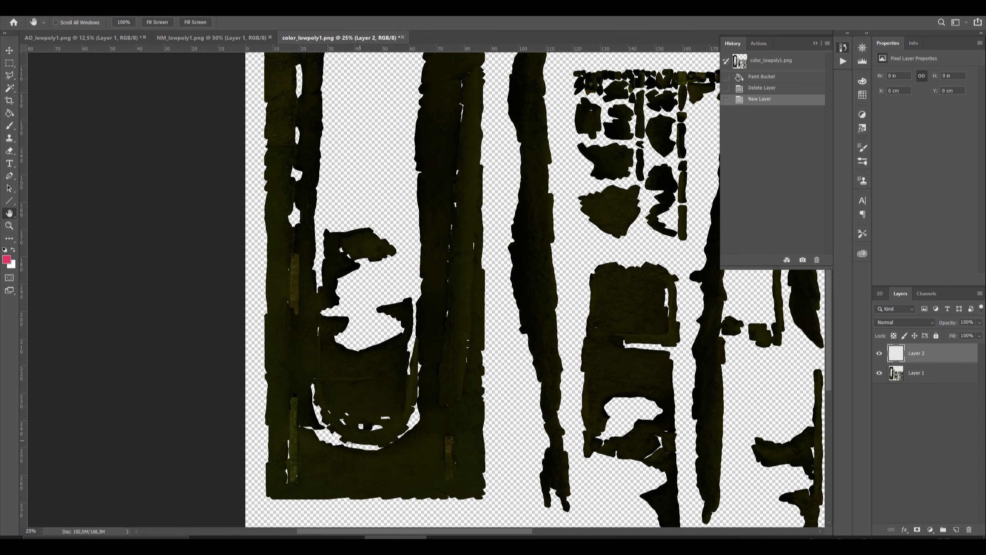
{"action": "left_click", "coordinate": [9, 225]}
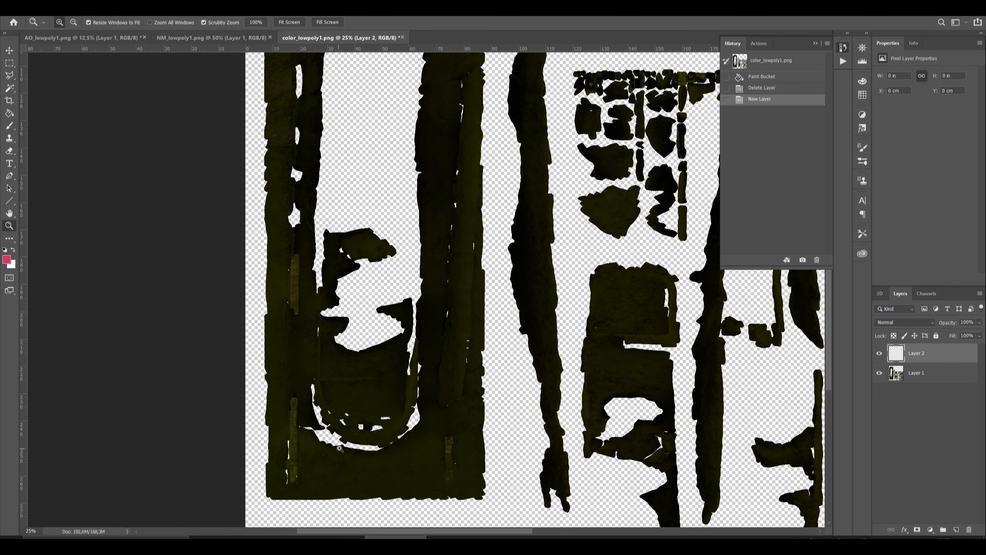
{"action": "left_click", "coordinate": [339, 445]}
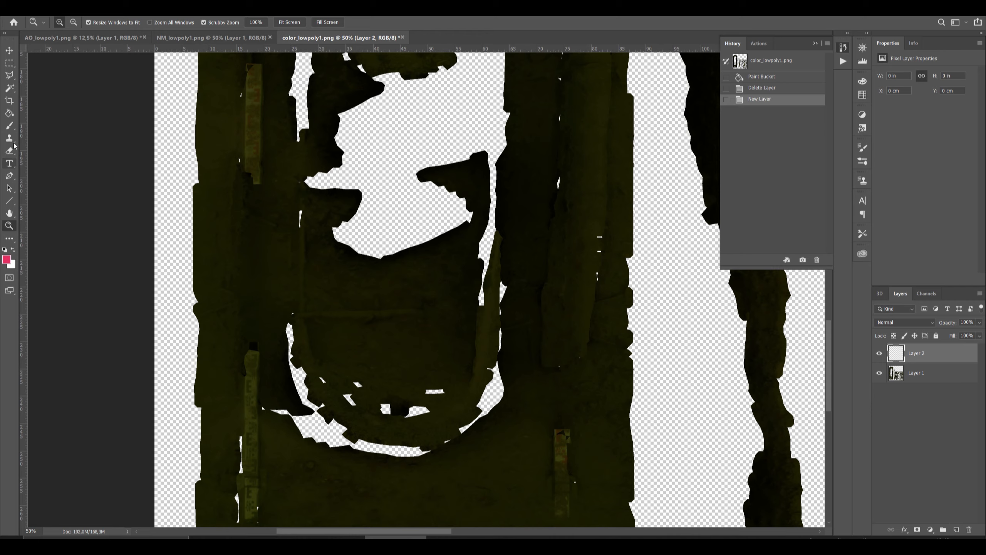
{"action": "left_click", "coordinate": [9, 113]}
{"action": "left_click", "coordinate": [355, 439]}
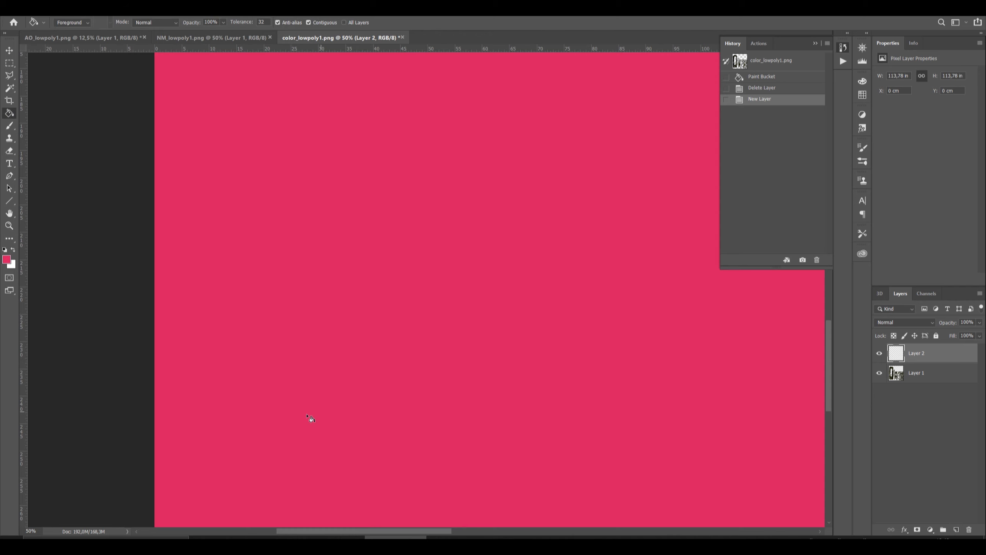
{"action": "mouse_move", "coordinate": [939, 354]}
{"action": "left_mouse_down"}
{"action": "mouse_move", "coordinate": [891, 375]}
{"action": "mouse_move", "coordinate": [905, 383]}
{"action": "left_mouse_up"}
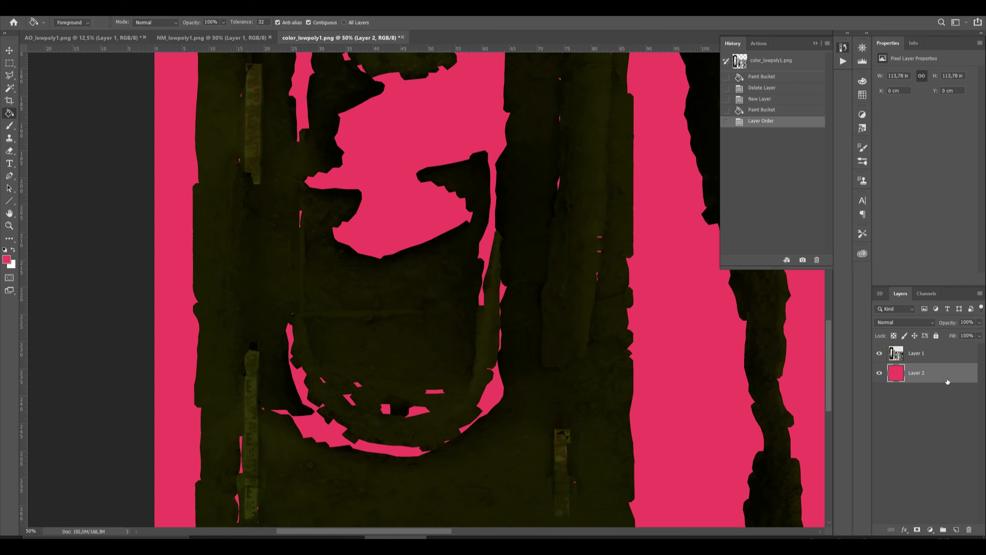
{"action": "left_click_drag", "start_coordinate": [948, 382], "coordinate": [969, 529]}
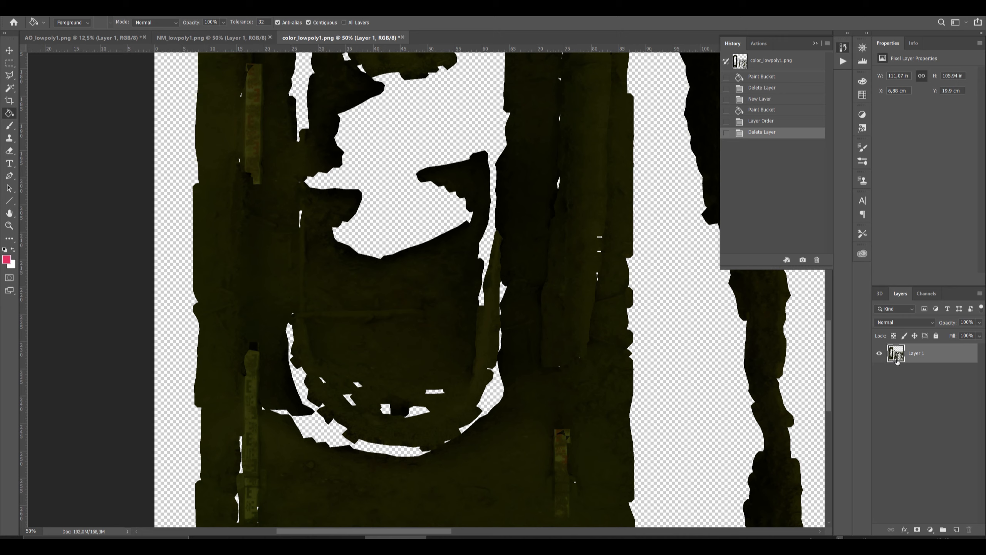
Load Layer 1's pixels as a selection and invert it to cover the transparent areas.
{"action": "left_click", "coordinate": [897, 361], "text": "ctrl"}
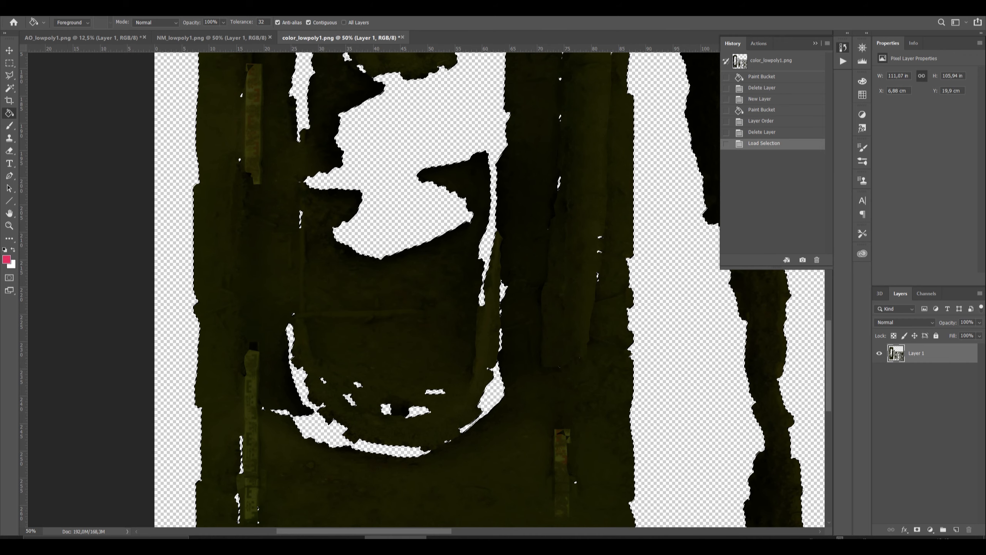
{"action": "left_click", "coordinate": [123, 7]}
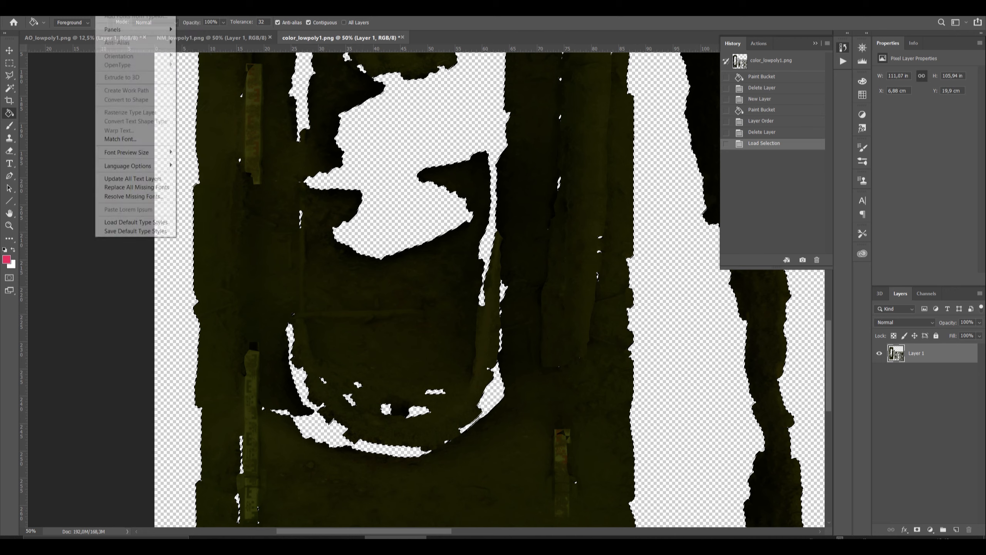
{"action": "left_click", "coordinate": [161, 44]}
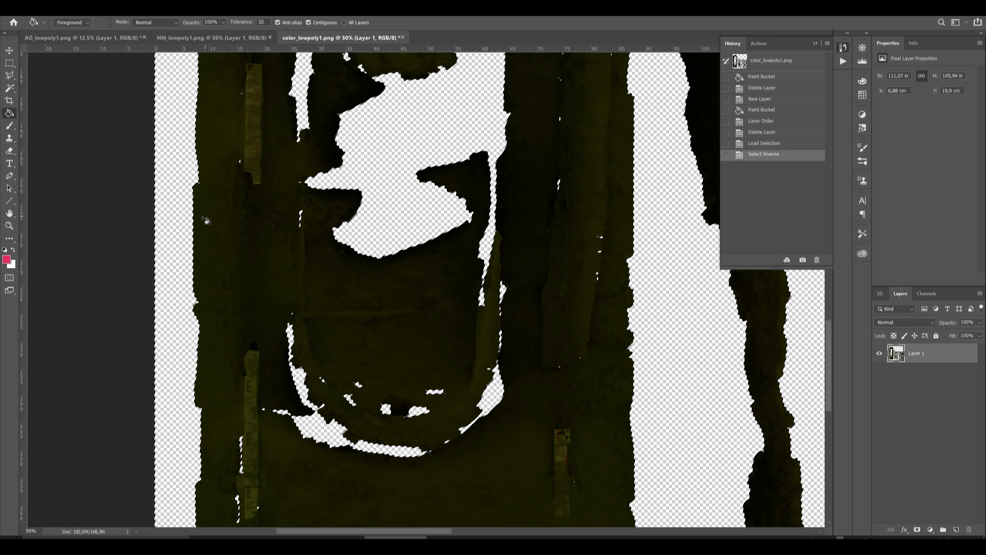
{"action": "left_click", "coordinate": [122, 8]}
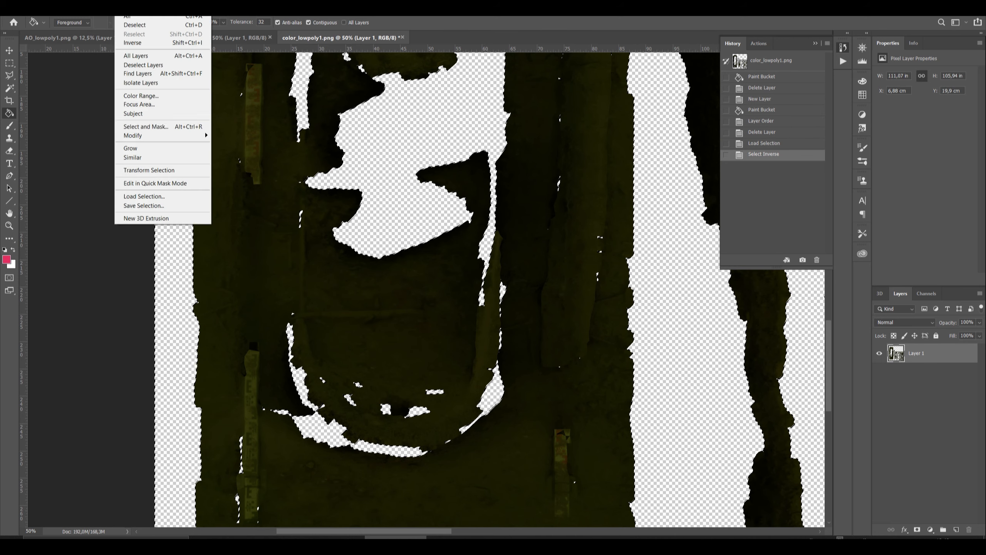
{"action": "mouse_move", "coordinate": [160, 136]}
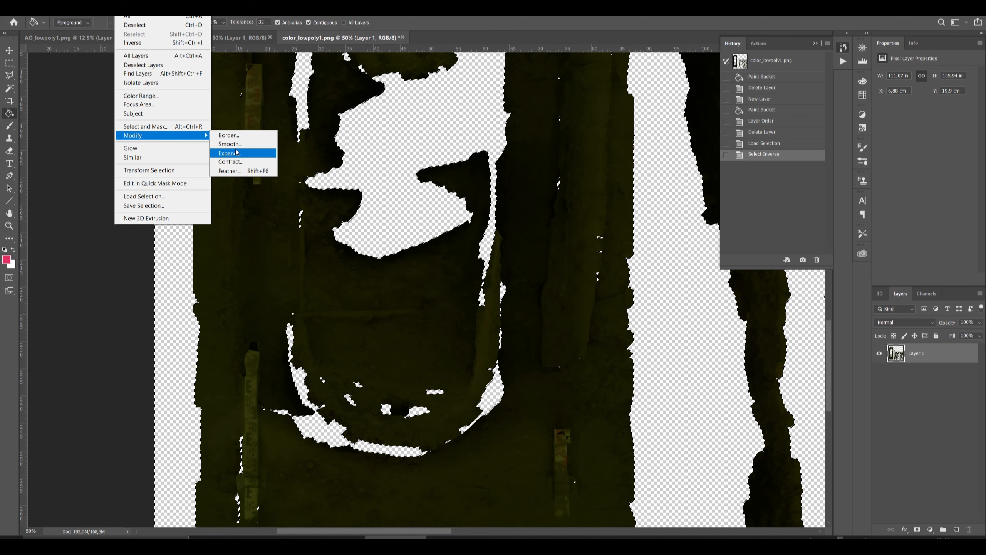
{"action": "left_click", "coordinate": [123, 8]}
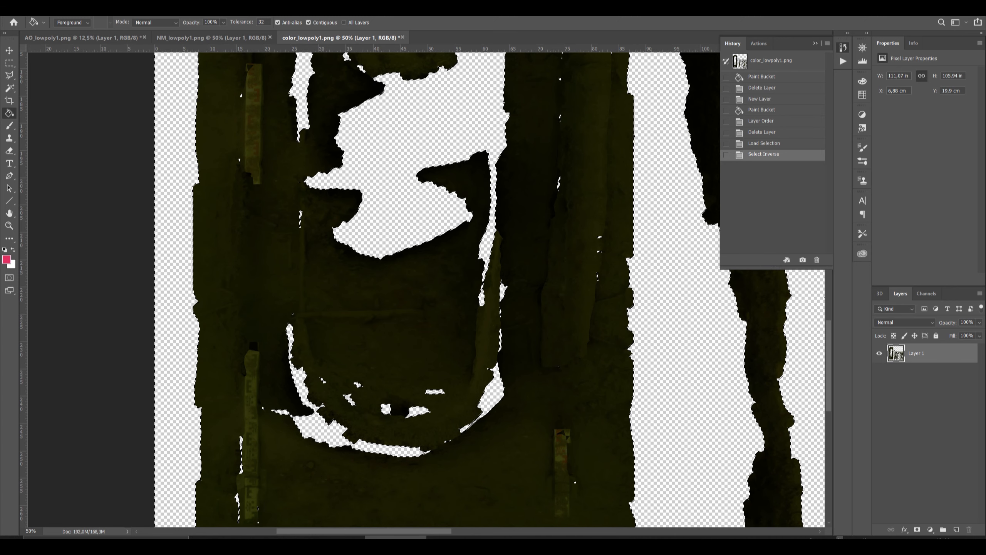
Show the Fill options with Content-Aware contents for the transparent areas, cancel them and deselect everything.
{"action": "left_click", "coordinate": [42, 8]}
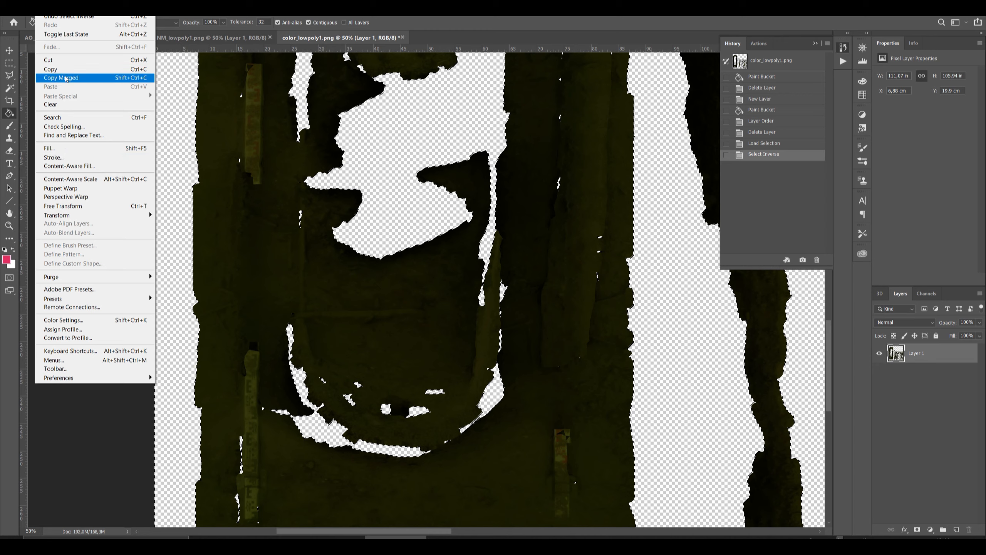
{"action": "left_click", "coordinate": [78, 148]}
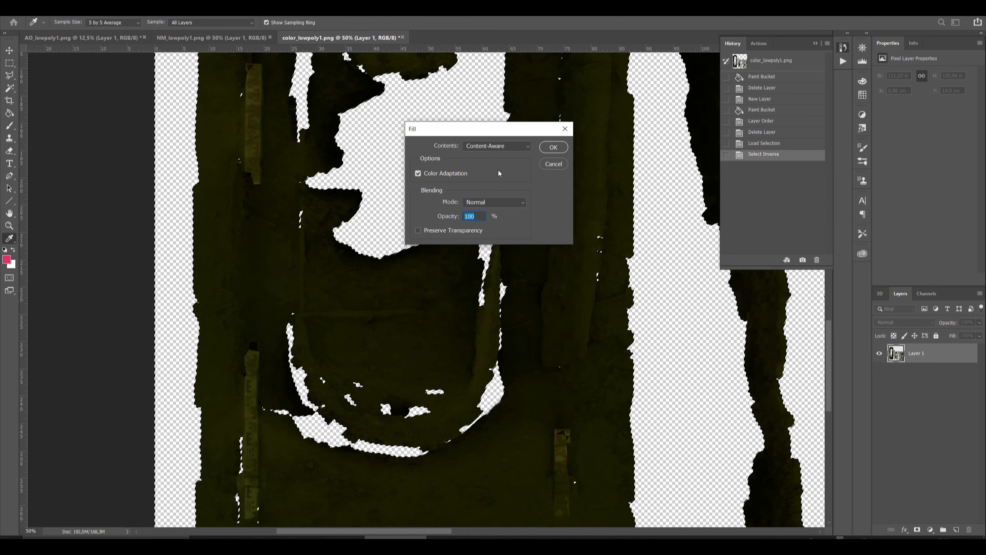
{"action": "left_click", "coordinate": [553, 165]}
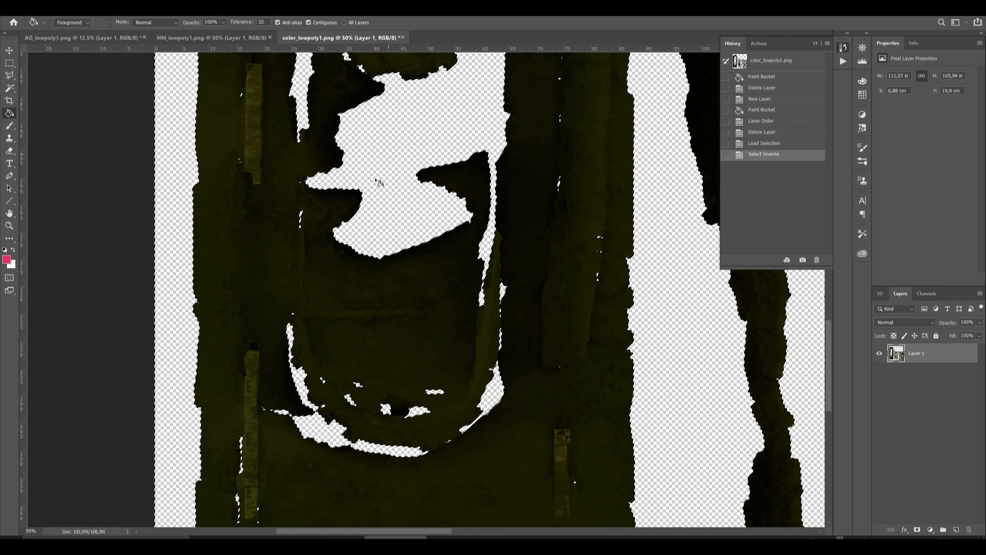
{"action": "key", "text": "ctrl+d"}
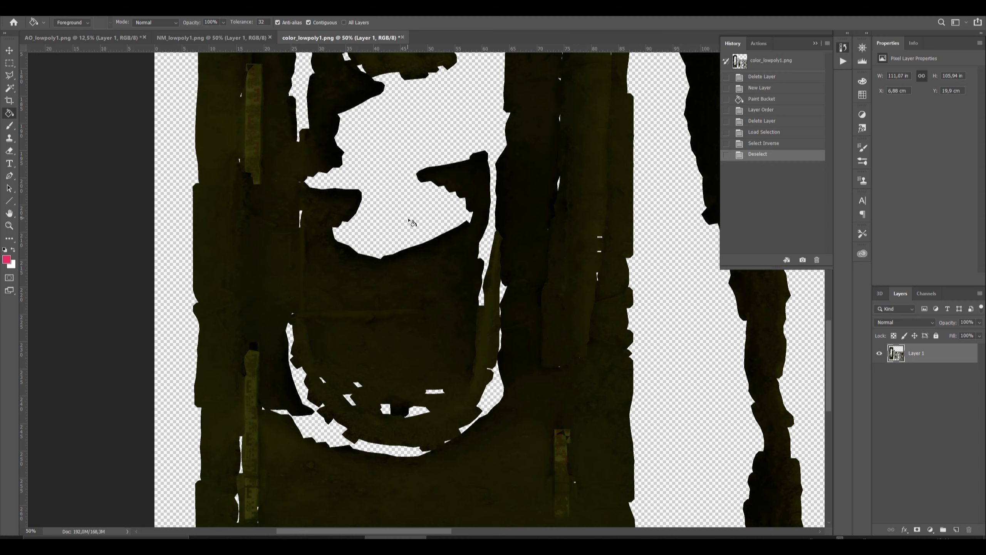
Fill the transparent gaps of Layer 1 with the Flaming Pear Solidify C filter.
{"action": "left_click", "coordinate": [145, 9]}
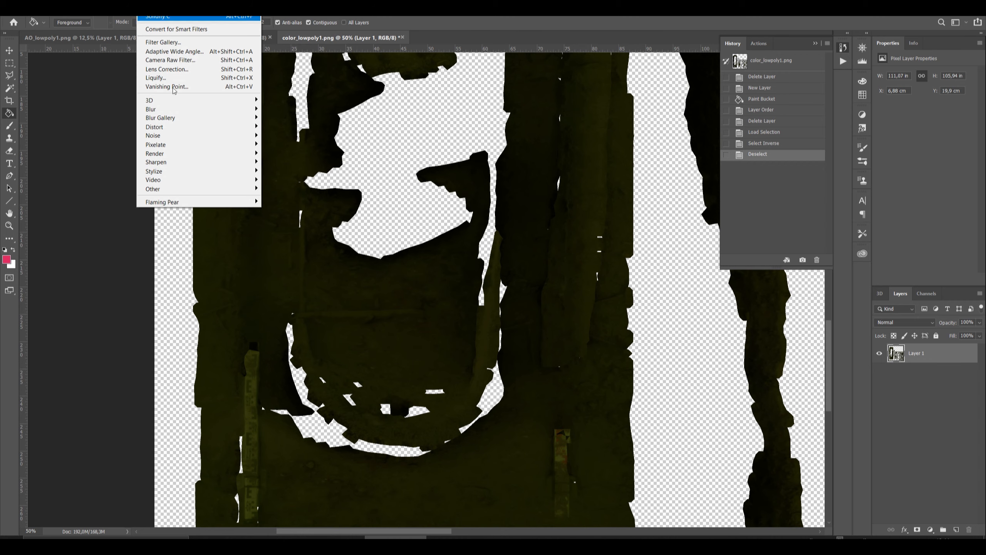
{"action": "mouse_move", "coordinate": [196, 206]}
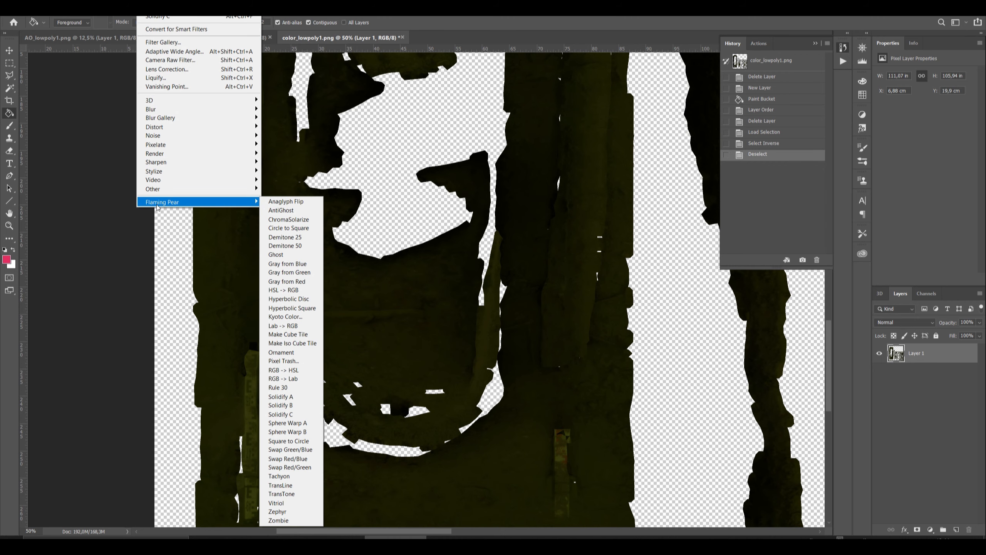
{"action": "left_click", "coordinate": [280, 414]}
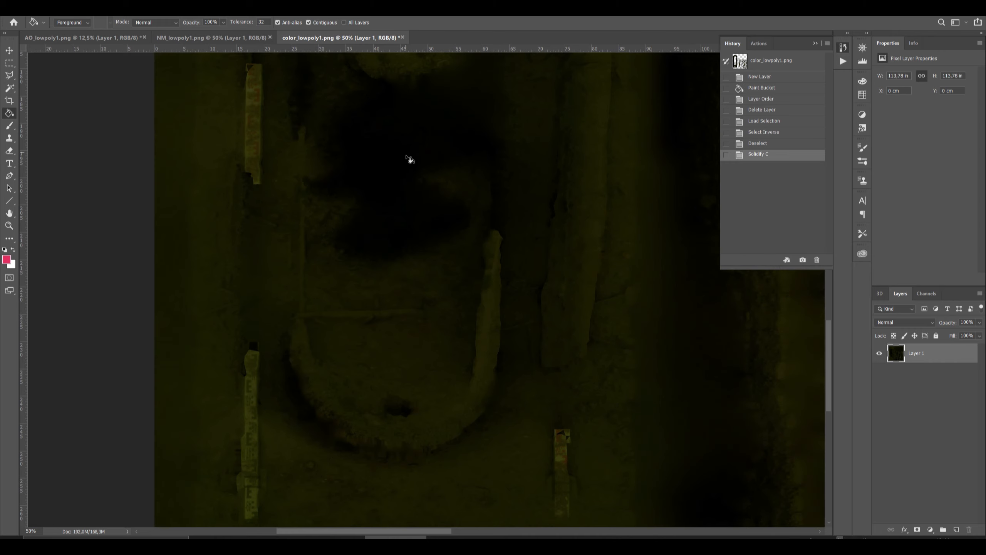
{"action": "scroll", "coordinate": [278, 382], "scroll_direction": "down", "scroll_amount": 5}
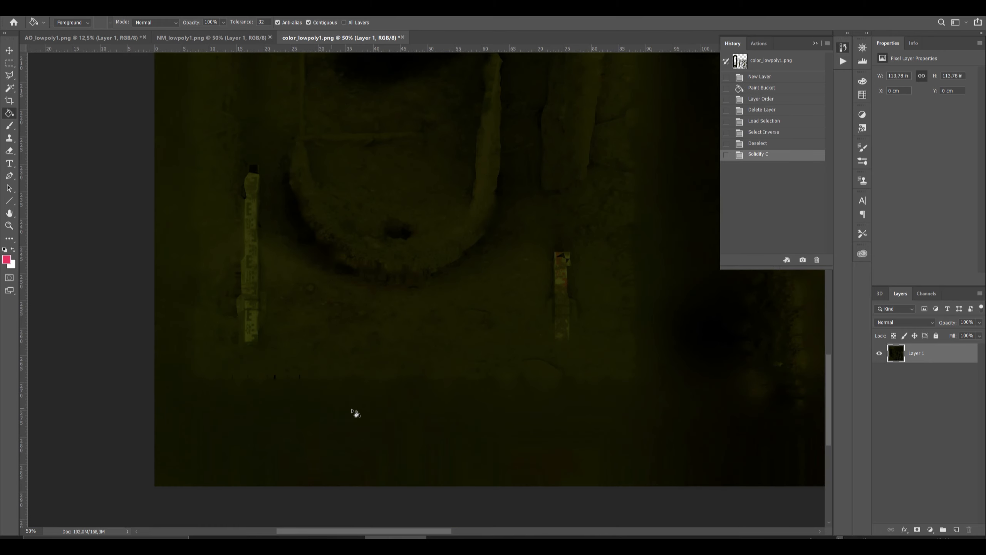
Add a layer mask to Layer 1 and brighten the colour texture with a Levels adjustment layer, setting the midtones to 1,56.
{"action": "scroll", "coordinate": [352, 431], "scroll_direction": "up", "scroll_amount": 6}
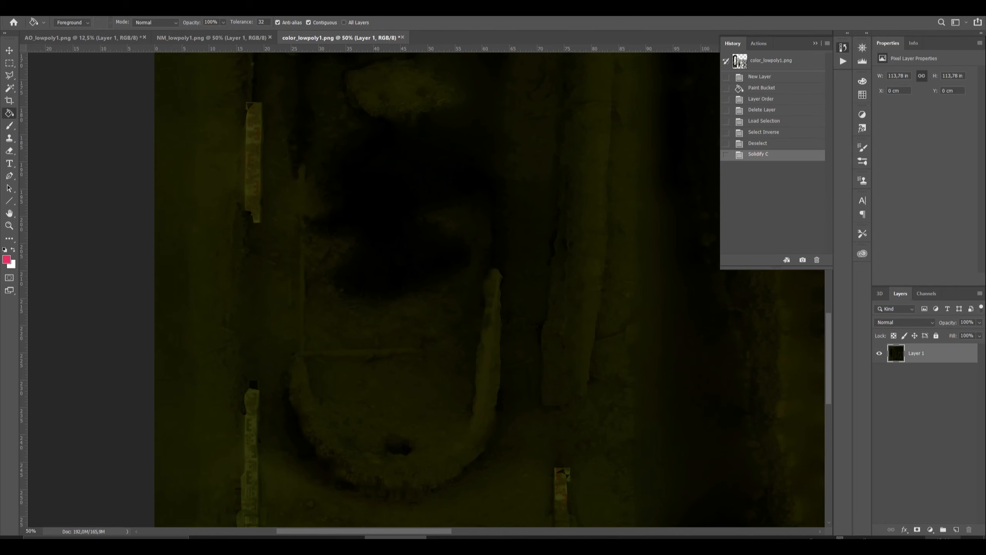
{"action": "left_click", "coordinate": [917, 530]}
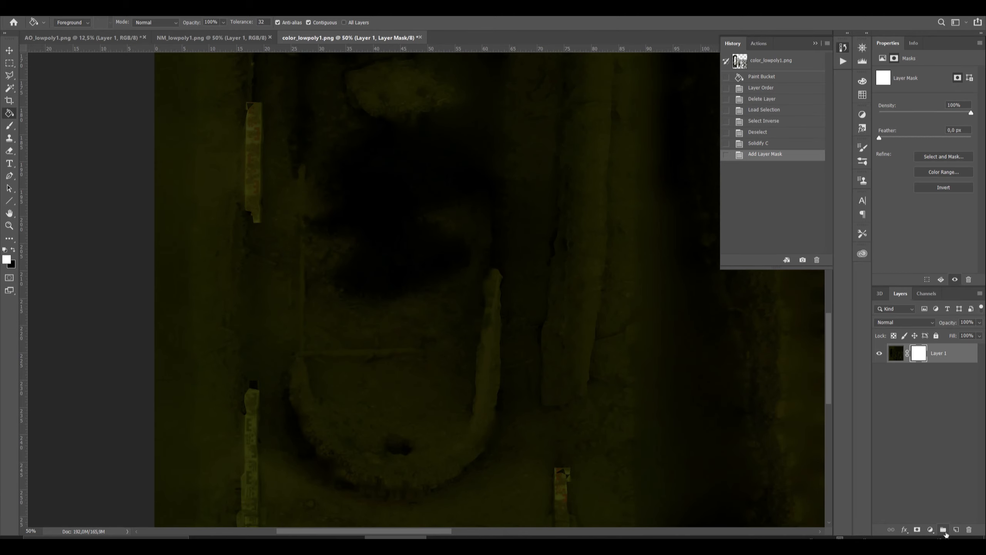
{"action": "left_click", "coordinate": [931, 530]}
{"action": "left_click", "coordinate": [936, 403]}
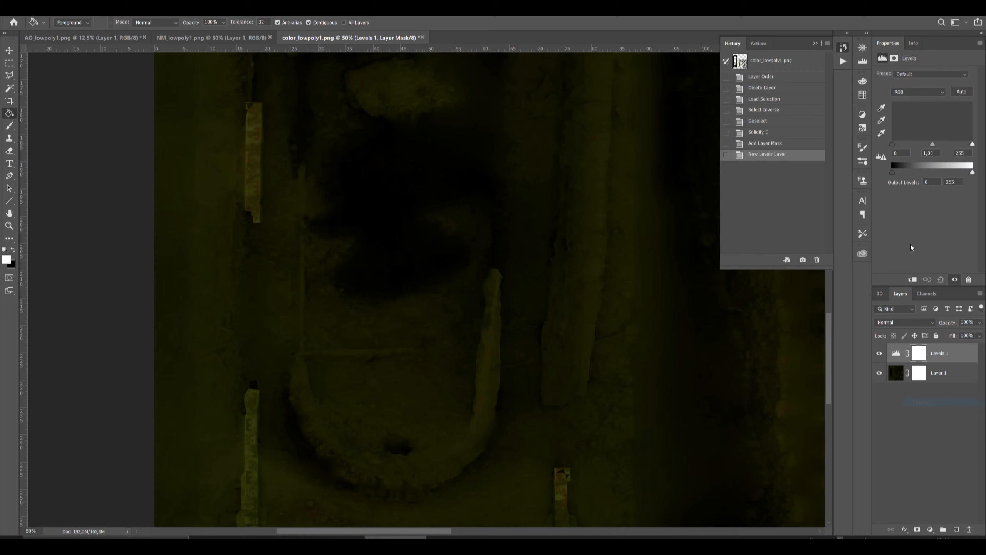
{"action": "left_click_drag", "start_coordinate": [934, 145], "coordinate": [920, 146]}
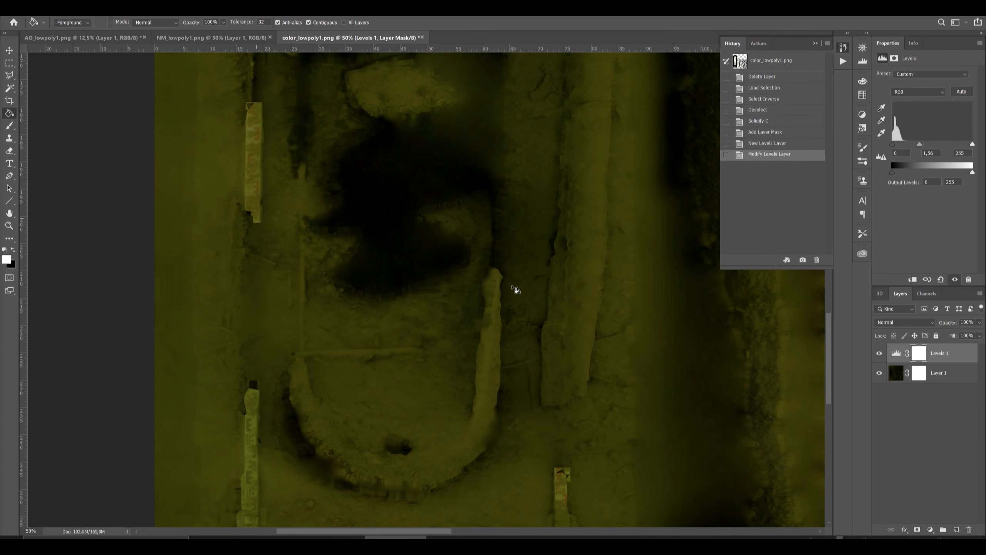
{"action": "scroll", "coordinate": [333, 167], "scroll_direction": "up", "scroll_amount": 5}
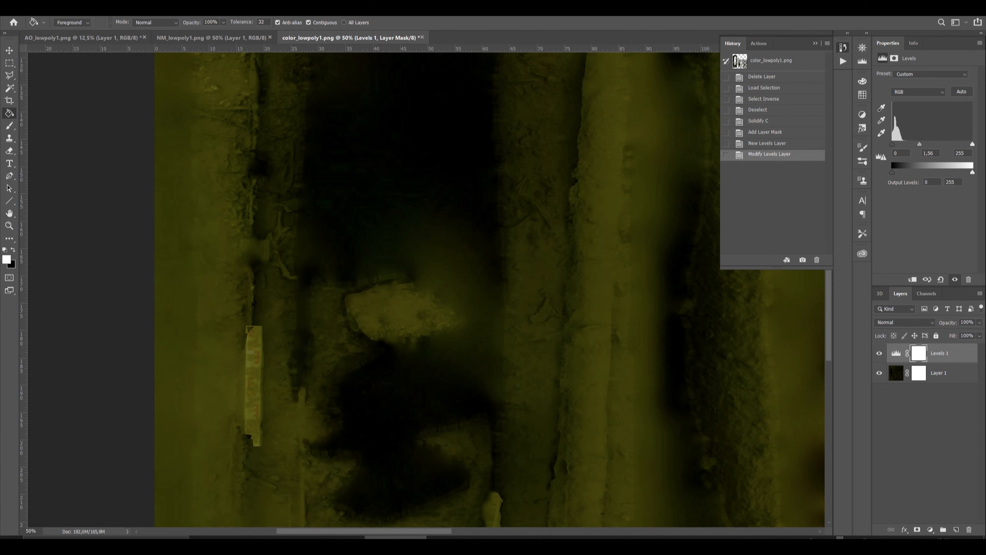
Fill the transparent gaps of Layer 1 in AO_lowpoly1.png with the Solidify C filter.
{"action": "left_click", "coordinate": [105, 40]}
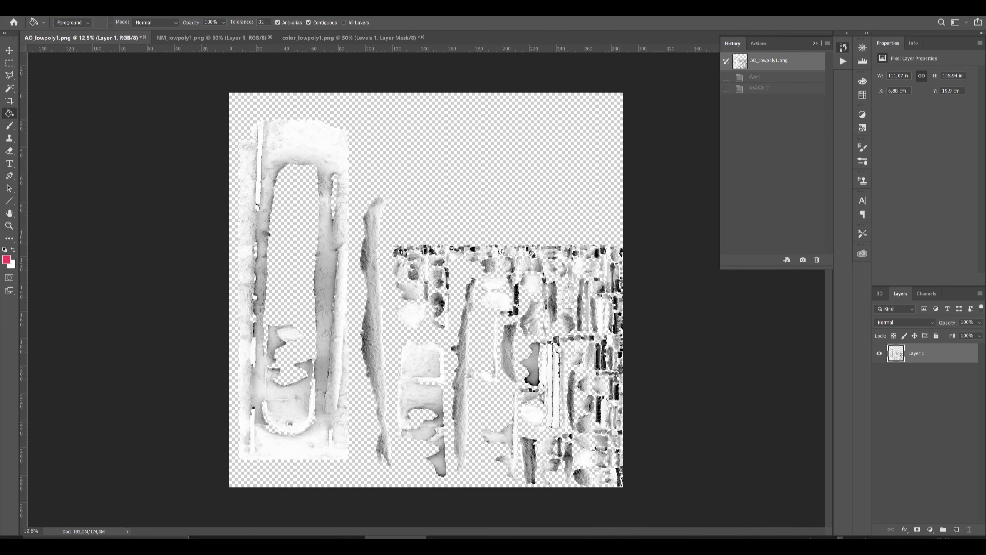
{"action": "left_click", "coordinate": [144, 10]}
{"action": "left_click", "coordinate": [157, 18]}
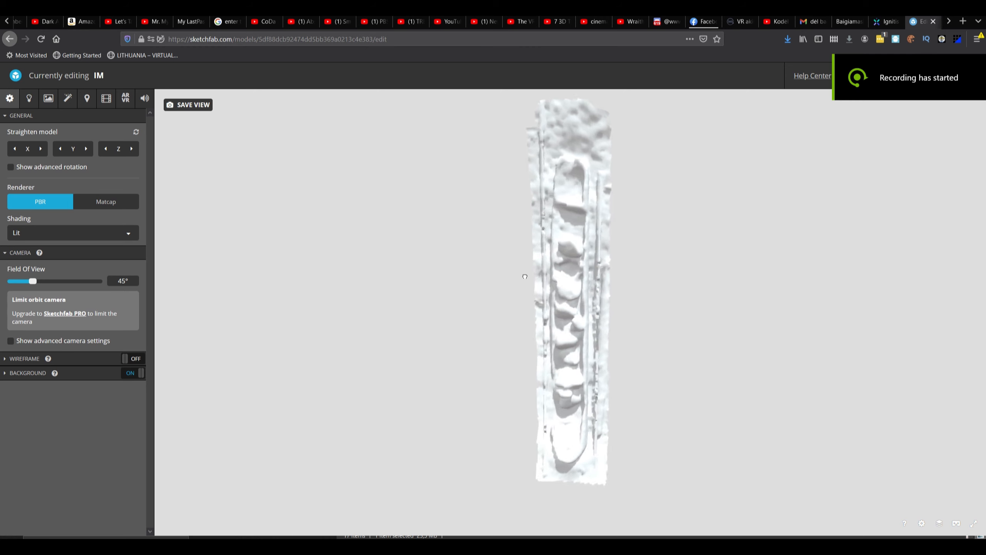
Switch to the Sketchfab editor, enable advanced rotation, and rotate and move the model so it lies flat and centred on the grid.
{"action": "mouse_move", "coordinate": [524, 276]}
{"action": "left_mouse_down"}
{"action": "mouse_move", "coordinate": [465, 315]}
{"action": "mouse_move", "coordinate": [388, 326]}
{"action": "mouse_move", "coordinate": [504, 278]}
{"action": "left_mouse_up"}
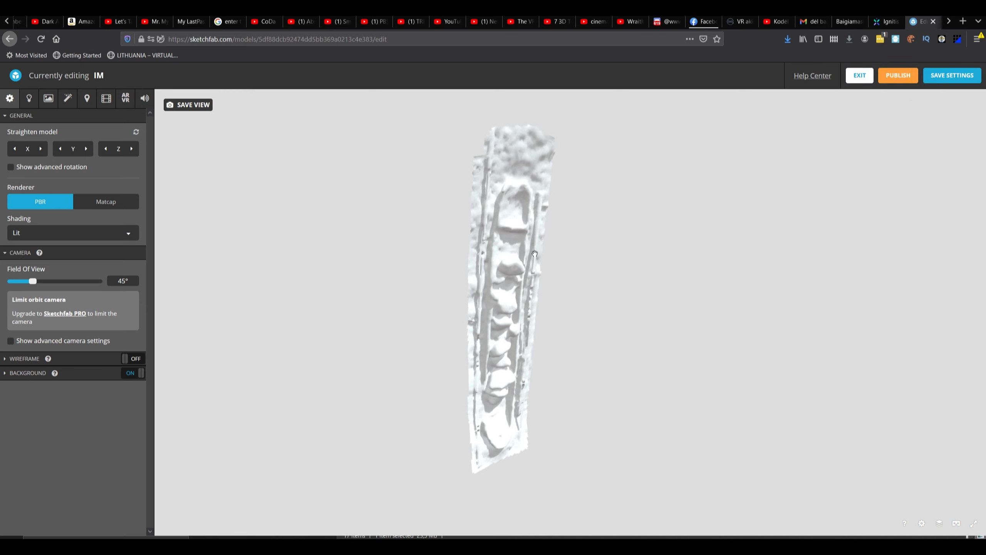
{"action": "left_click", "coordinate": [29, 99]}
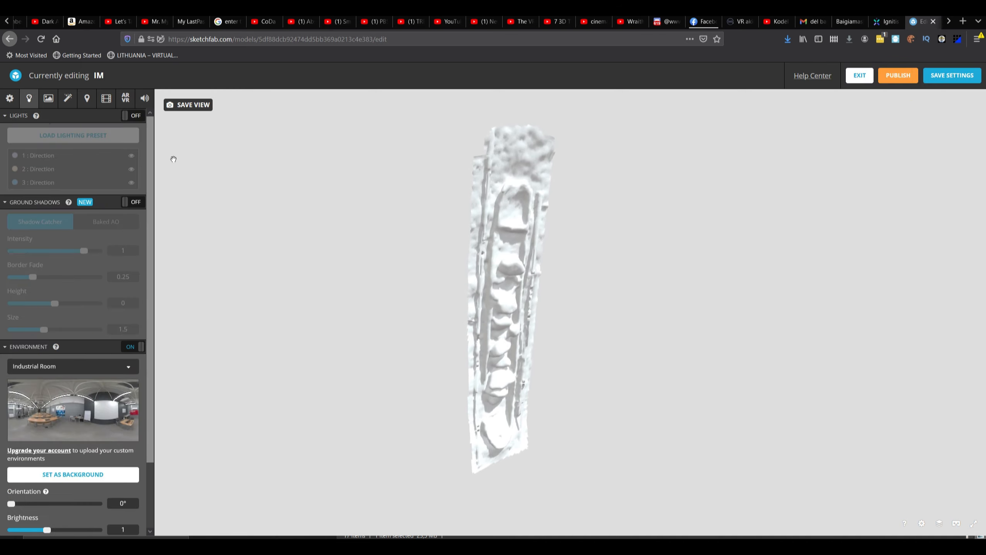
{"action": "left_click", "coordinate": [11, 100]}
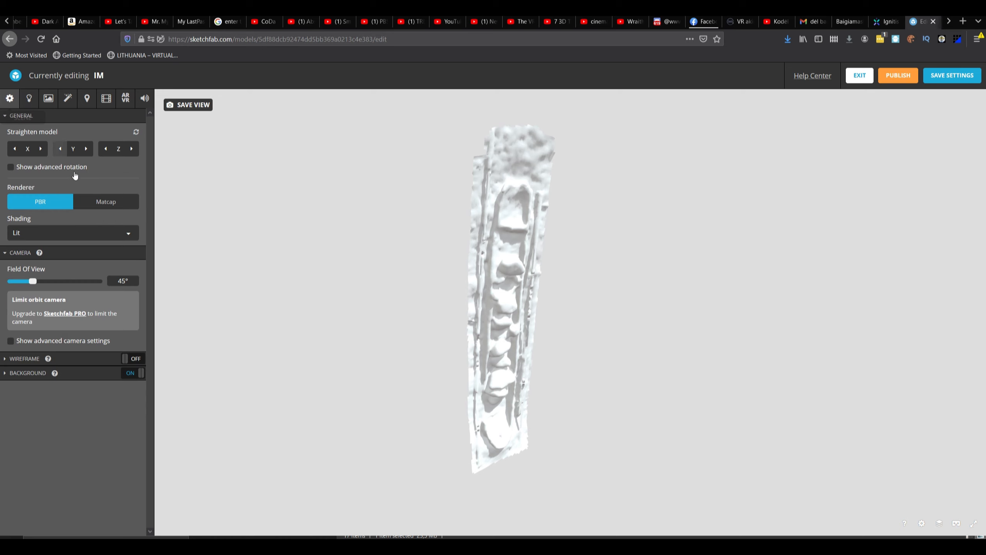
{"action": "left_click", "coordinate": [11, 167]}
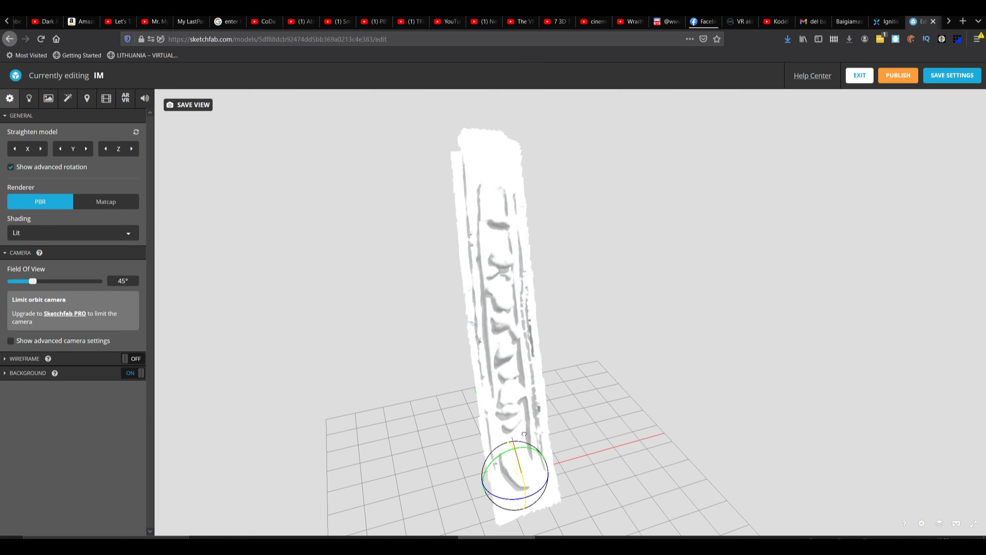
{"action": "left_click_drag", "start_coordinate": [524, 434], "coordinate": [522, 462]}
{"action": "right_click_drag", "start_coordinate": [522, 462], "coordinate": [480, 389]}
{"action": "left_click_drag", "start_coordinate": [481, 401], "coordinate": [470, 214]}
{"action": "left_click_drag", "start_coordinate": [562, 249], "coordinate": [575, 268]}
{"action": "mouse_move", "coordinate": [462, 235]}
{"action": "left_mouse_down"}
{"action": "mouse_move", "coordinate": [466, 241]}
{"action": "mouse_move", "coordinate": [470, 229]}
{"action": "left_mouse_up"}
{"action": "left_click_drag", "start_coordinate": [532, 323], "coordinate": [485, 348]}
{"action": "right_click_drag", "start_coordinate": [485, 348], "coordinate": [555, 384]}
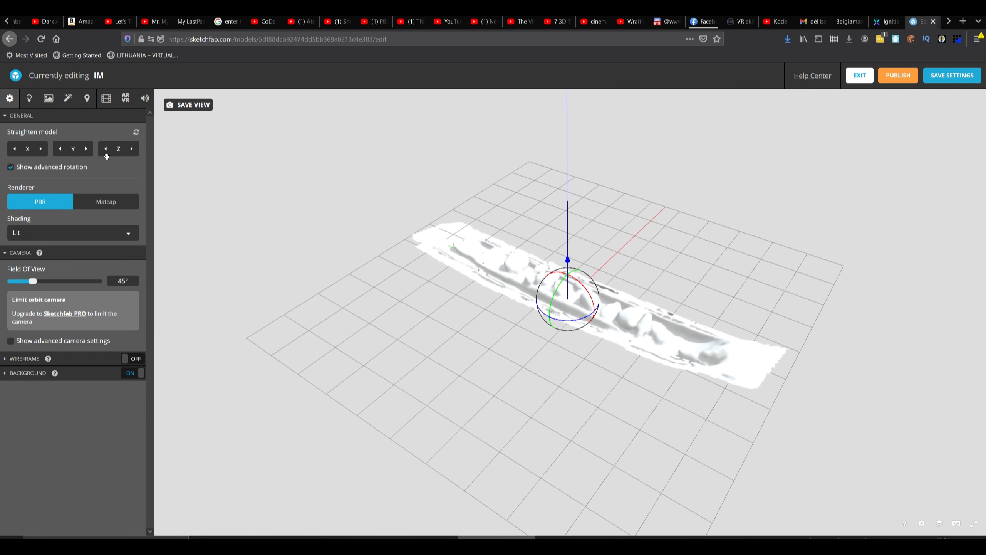
Assign the color_lowpoly1.jpg texture to the Base Color of the Default_OBJ material.
{"action": "left_click", "coordinate": [29, 98]}
{"action": "left_click_drag", "start_coordinate": [463, 267], "coordinate": [480, 297]}
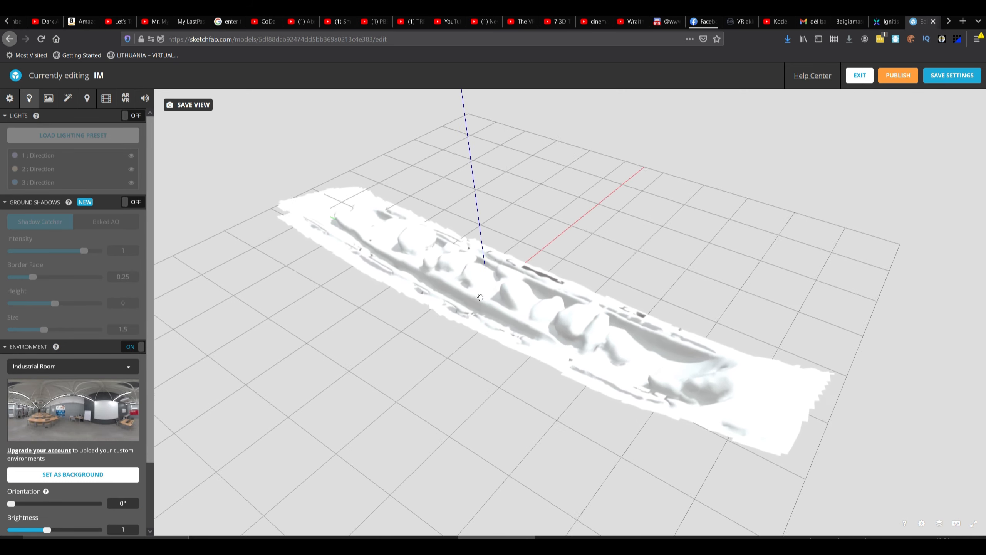
{"action": "left_click", "coordinate": [48, 98]}
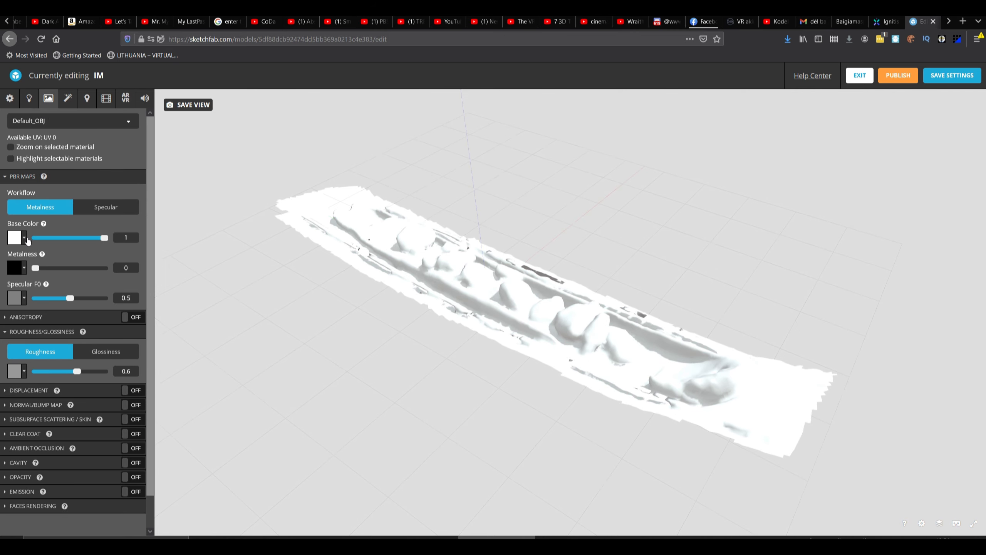
{"action": "left_click", "coordinate": [23, 238]}
{"action": "left_click", "coordinate": [17, 265]}
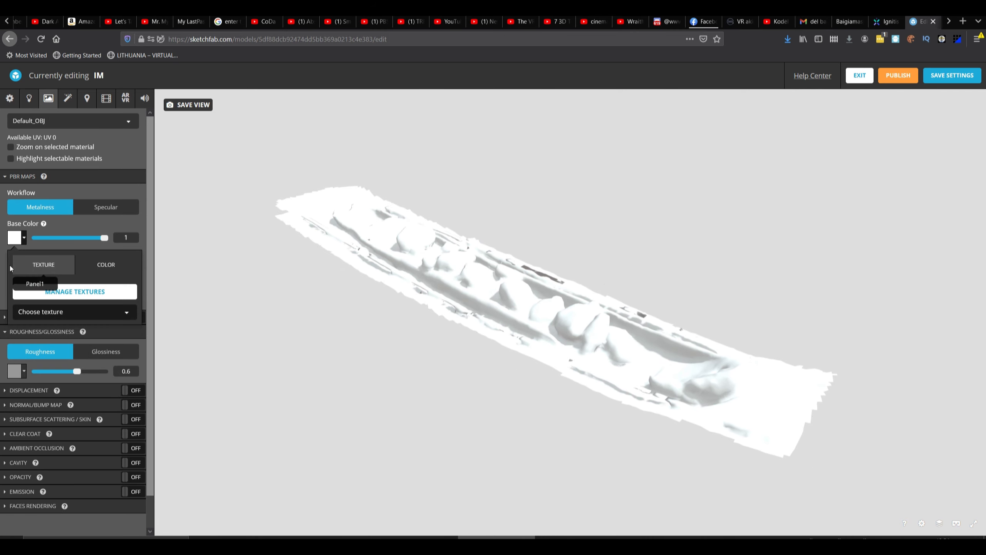
{"action": "left_click", "coordinate": [71, 312]}
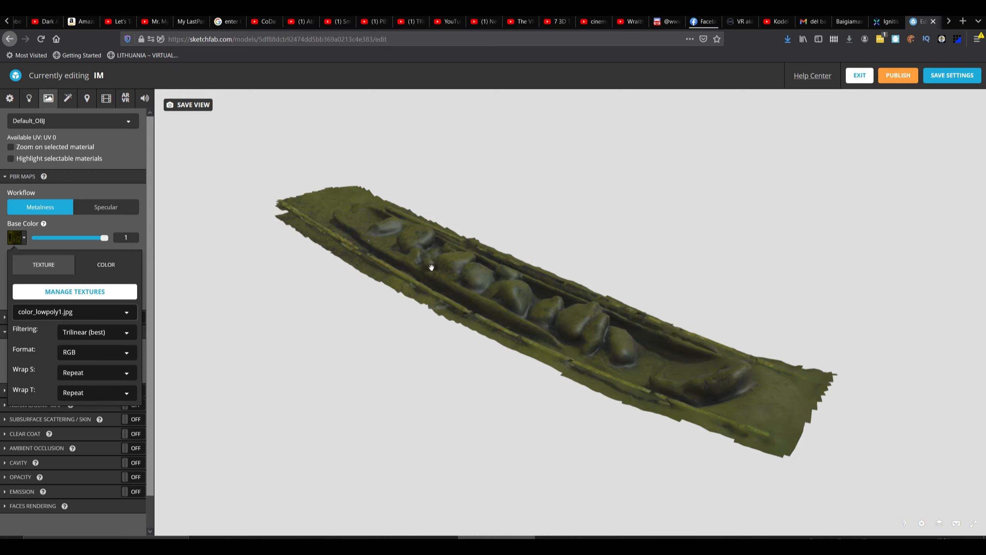
Set the material's Specular F0 to 0 and its Roughness to 1.
{"action": "left_click_drag", "start_coordinate": [481, 235], "coordinate": [454, 287]}
{"action": "scroll", "coordinate": [455, 287], "scroll_direction": "up", "scroll_amount": 4}
{"action": "scroll", "coordinate": [454, 287], "scroll_direction": "up", "scroll_amount": 4}
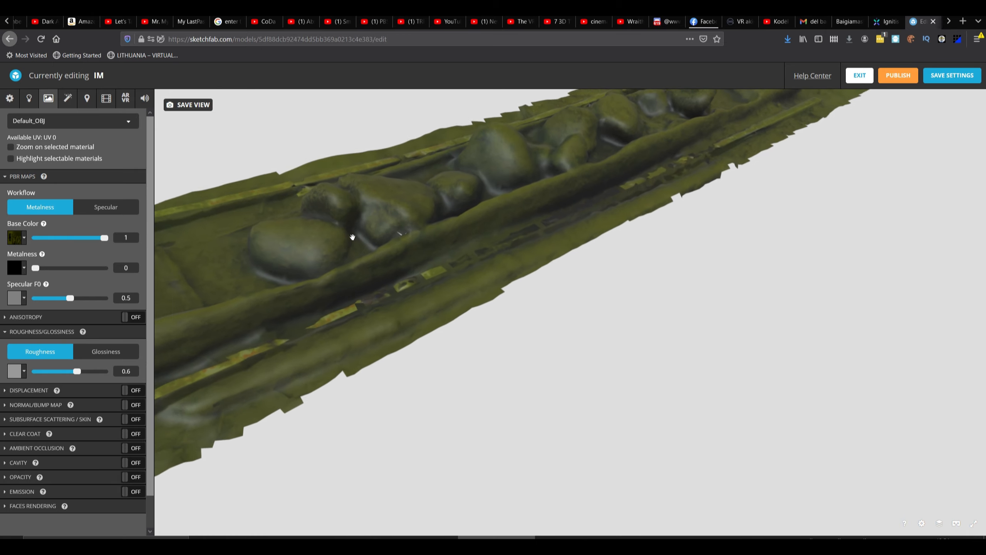
{"action": "mouse_move", "coordinate": [511, 222]}
{"action": "left_mouse_down"}
{"action": "mouse_move", "coordinate": [405, 282]}
{"action": "mouse_move", "coordinate": [451, 287]}
{"action": "mouse_move", "coordinate": [489, 273]}
{"action": "mouse_move", "coordinate": [469, 190]}
{"action": "mouse_move", "coordinate": [440, 225]}
{"action": "mouse_move", "coordinate": [456, 256]}
{"action": "mouse_move", "coordinate": [447, 293]}
{"action": "mouse_move", "coordinate": [439, 272]}
{"action": "left_mouse_up"}
{"action": "left_click_drag", "start_coordinate": [70, 298], "coordinate": [5, 305]}
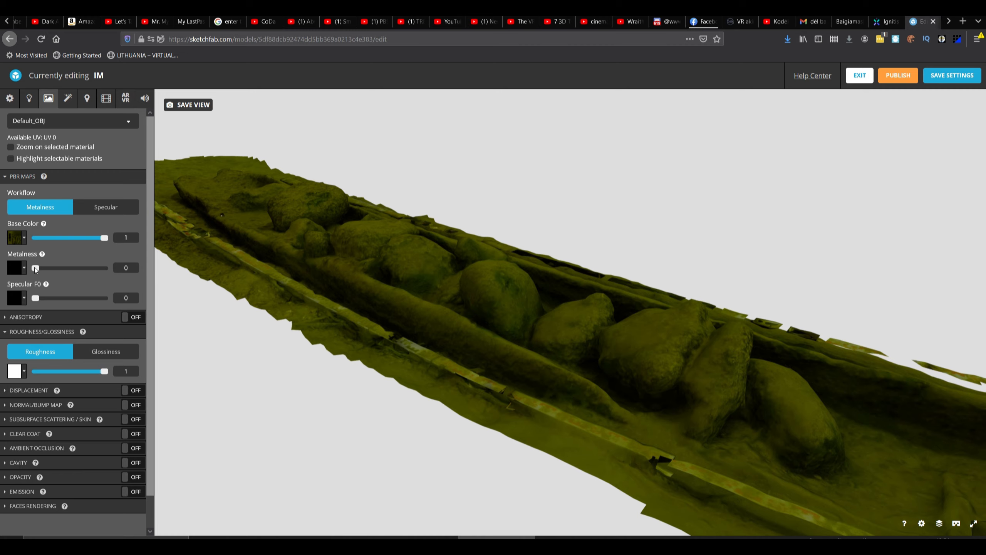
{"action": "mouse_move", "coordinate": [260, 386]}
{"action": "left_mouse_down"}
{"action": "mouse_move", "coordinate": [555, 337]}
{"action": "mouse_move", "coordinate": [516, 404]}
{"action": "left_mouse_up"}
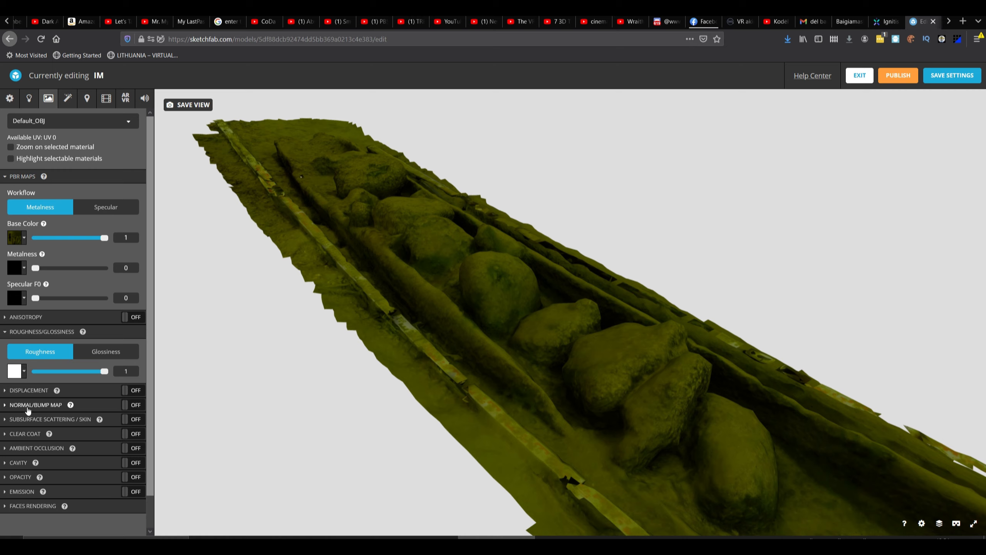
Turn on the material's normal map, assign NM_lowpoly1.jpg to it, and examine the surface detail on the stones and timbers.
{"action": "left_click", "coordinate": [15, 405]}
{"action": "left_click", "coordinate": [129, 404]}
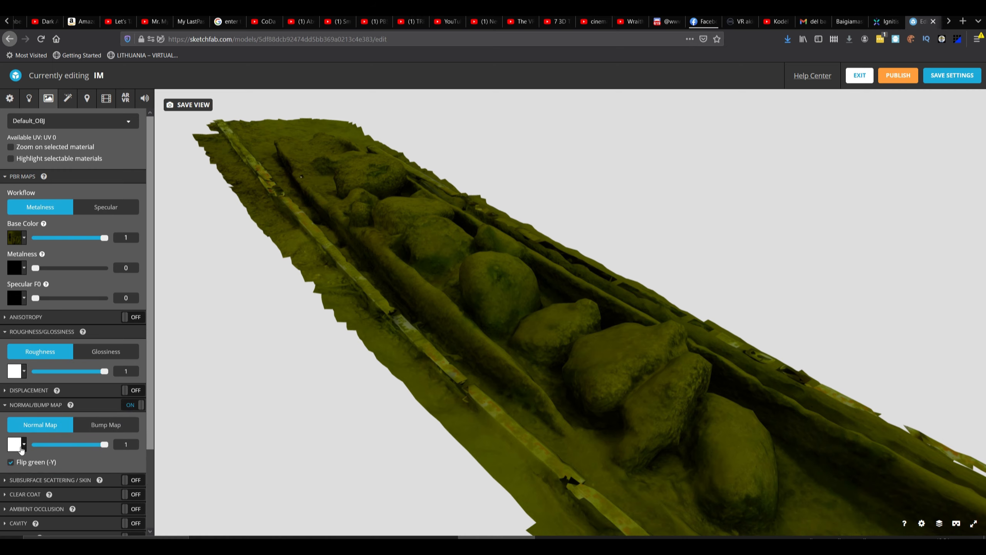
{"action": "scroll", "coordinate": [80, 468], "scroll_direction": "down", "scroll_amount": 3}
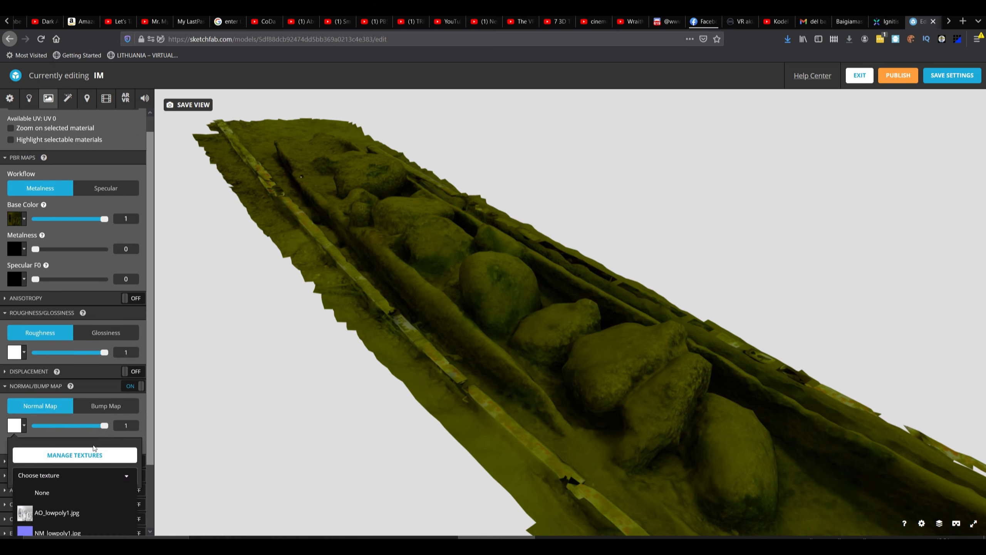
{"action": "left_click", "coordinate": [75, 458]}
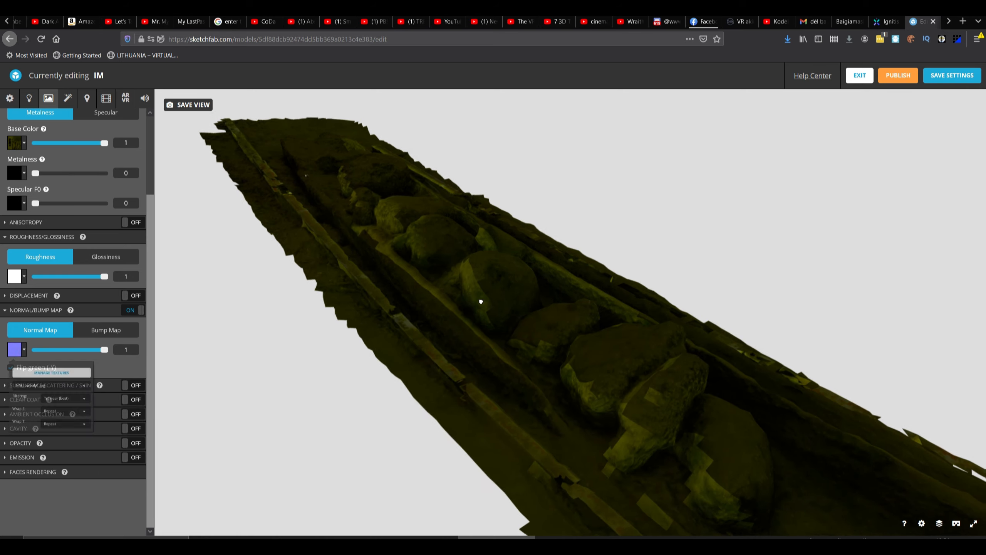
{"action": "left_click_drag", "start_coordinate": [480, 299], "coordinate": [349, 242]}
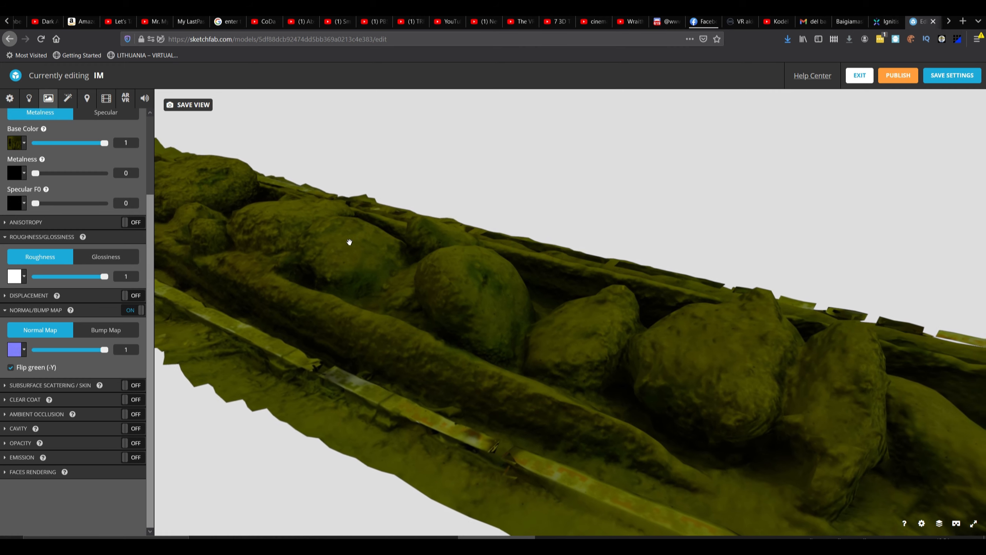
{"action": "mouse_move", "coordinate": [489, 273]}
{"action": "left_mouse_down"}
{"action": "mouse_move", "coordinate": [418, 271]}
{"action": "mouse_move", "coordinate": [649, 287]}
{"action": "mouse_move", "coordinate": [557, 283]}
{"action": "left_mouse_up"}
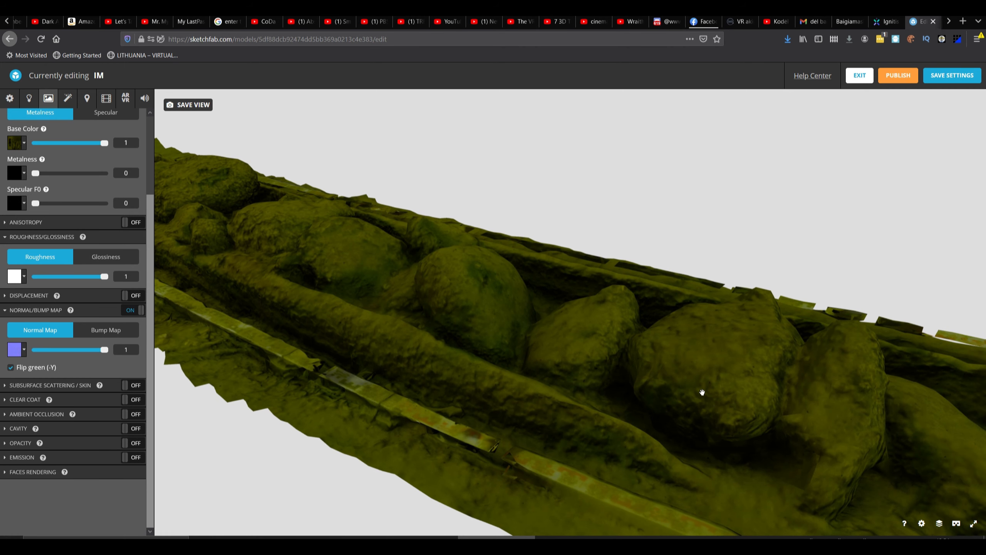
{"action": "mouse_move", "coordinate": [662, 370]}
{"action": "left_mouse_down"}
{"action": "mouse_move", "coordinate": [497, 332]}
{"action": "mouse_move", "coordinate": [641, 330]}
{"action": "mouse_move", "coordinate": [347, 330]}
{"action": "mouse_move", "coordinate": [442, 332]}
{"action": "left_mouse_up"}
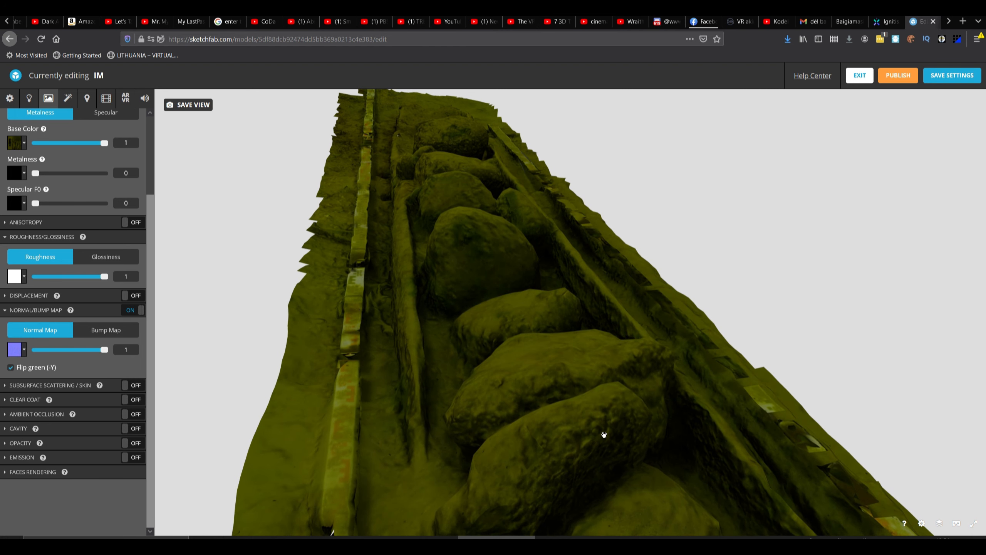
{"action": "mouse_move", "coordinate": [628, 463]}
{"action": "left_mouse_down"}
{"action": "mouse_move", "coordinate": [418, 464]}
{"action": "mouse_move", "coordinate": [627, 455]}
{"action": "mouse_move", "coordinate": [427, 346]}
{"action": "left_mouse_up"}
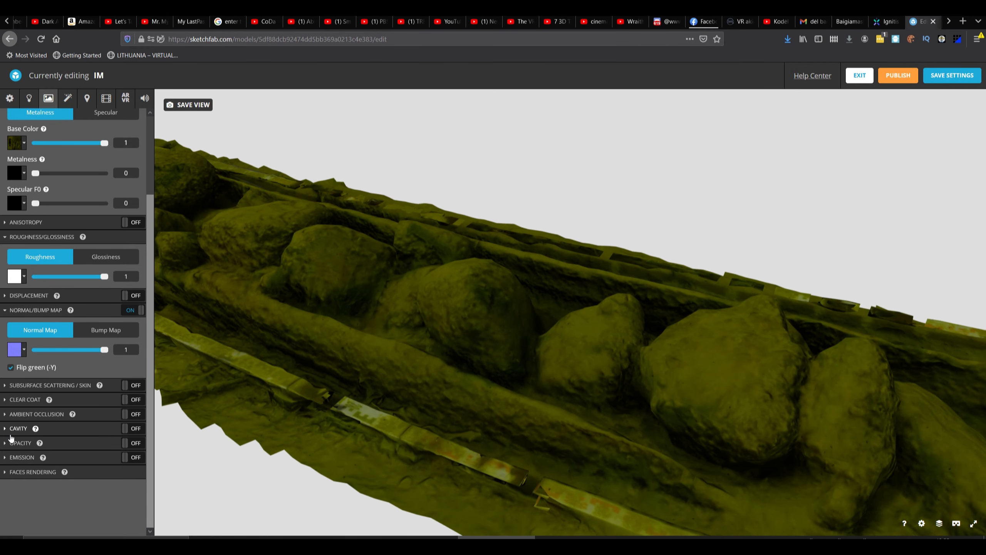
Turn on the material's ambient occlusion, assign AO_lowpoly1.jpg to it, and inspect the shading around the whole model.
{"action": "left_click", "coordinate": [23, 416]}
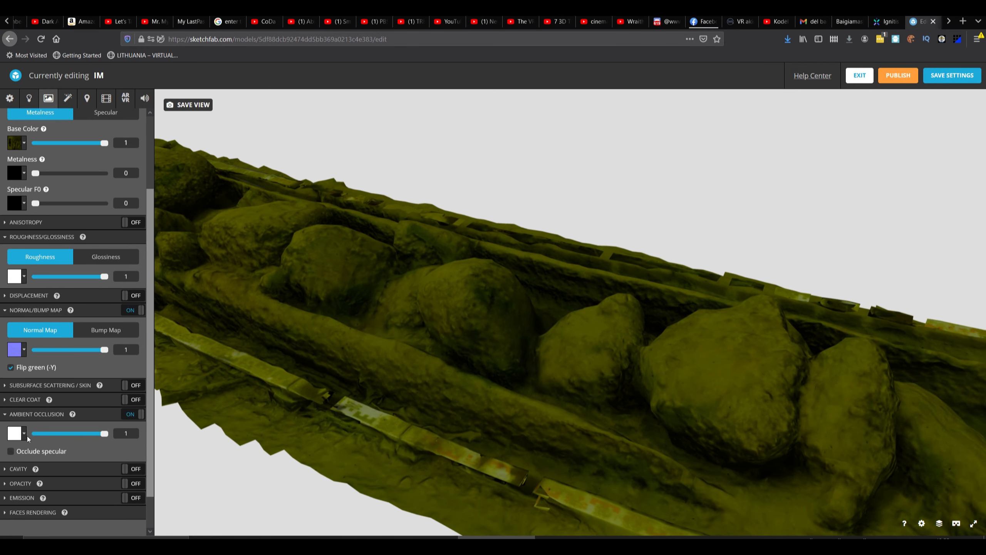
{"action": "scroll", "coordinate": [69, 459], "scroll_direction": "down", "scroll_amount": 1}
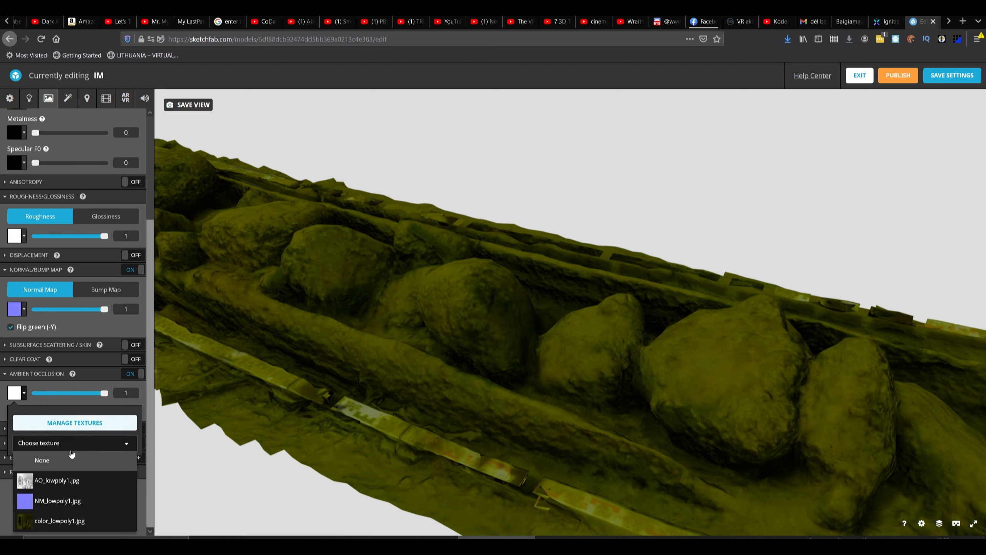
{"action": "left_click", "coordinate": [76, 480]}
{"action": "mouse_move", "coordinate": [478, 326]}
{"action": "left_mouse_down"}
{"action": "mouse_move", "coordinate": [474, 314]}
{"action": "mouse_move", "coordinate": [469, 329]}
{"action": "left_mouse_up"}
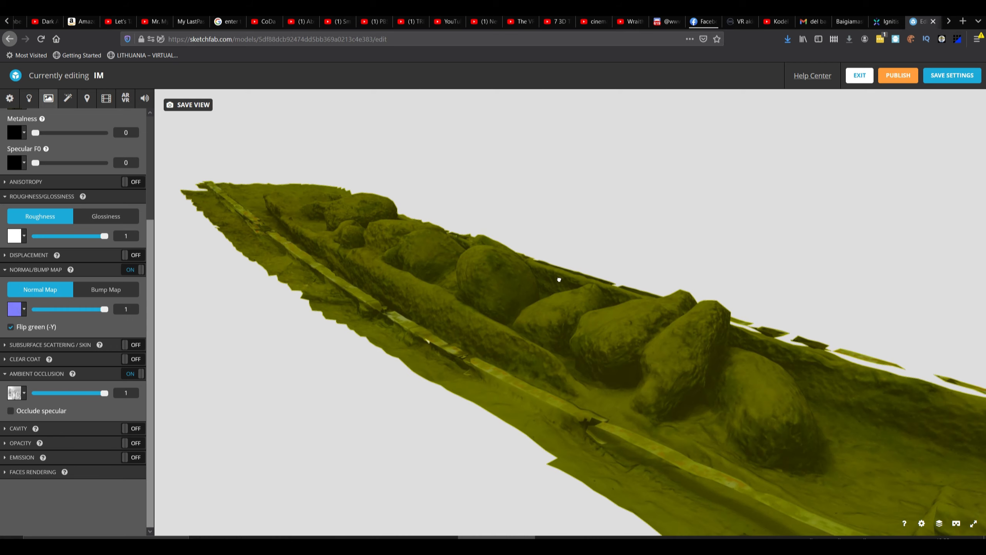
{"action": "mouse_move", "coordinate": [559, 280]}
{"action": "left_mouse_down"}
{"action": "mouse_move", "coordinate": [579, 283]}
{"action": "mouse_move", "coordinate": [579, 233]}
{"action": "mouse_move", "coordinate": [219, 414]}
{"action": "left_mouse_up"}
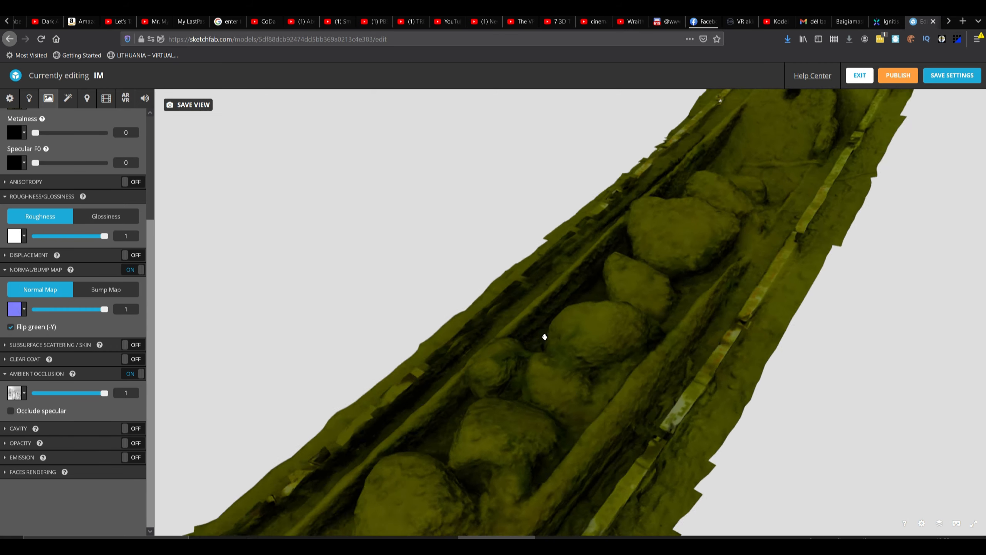
{"action": "mouse_move", "coordinate": [544, 336]}
{"action": "left_mouse_down"}
{"action": "mouse_move", "coordinate": [460, 322]}
{"action": "mouse_move", "coordinate": [566, 330]}
{"action": "left_mouse_up"}
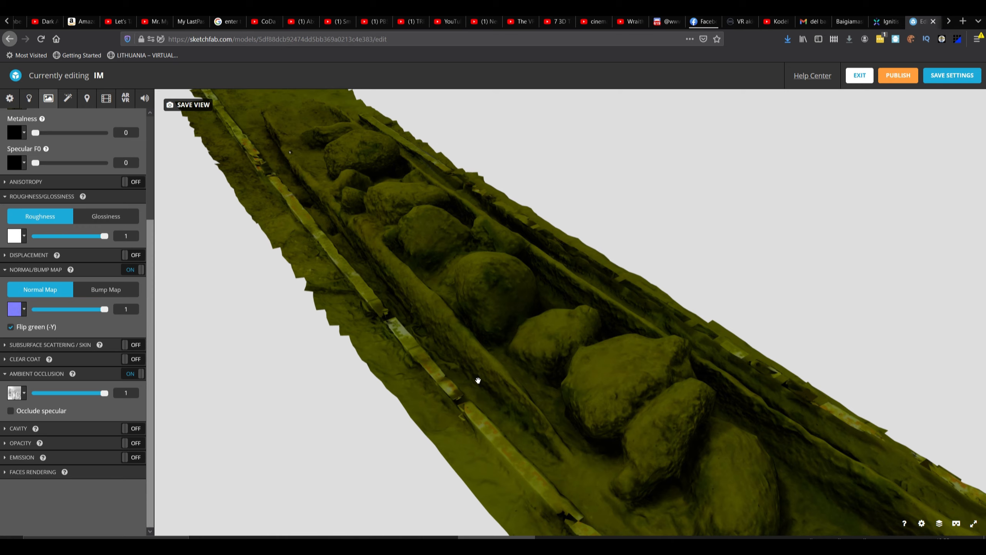
{"action": "left_click_drag", "start_coordinate": [478, 380], "coordinate": [562, 387]}
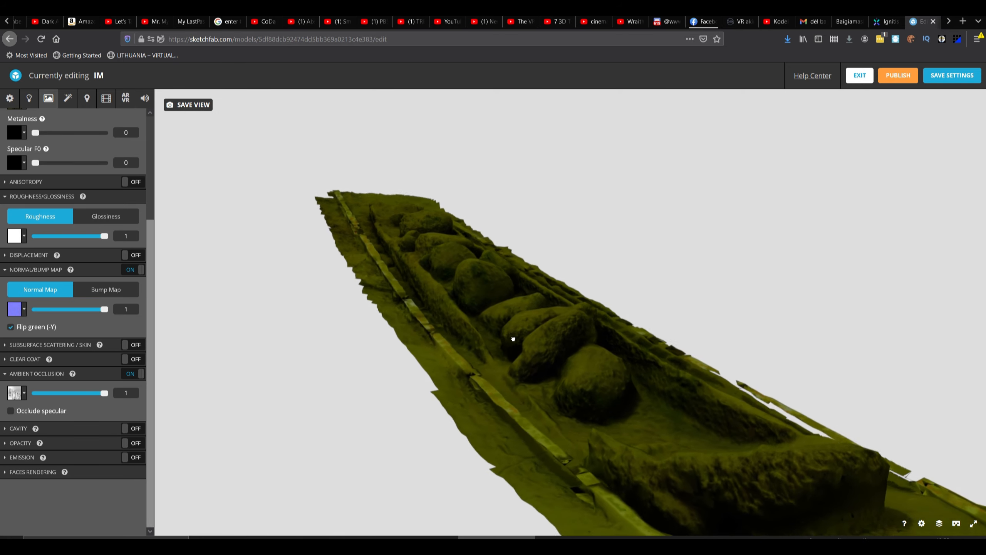
{"action": "mouse_move", "coordinate": [490, 343]}
{"action": "left_mouse_down"}
{"action": "mouse_move", "coordinate": [464, 336]}
{"action": "mouse_move", "coordinate": [443, 348]}
{"action": "mouse_move", "coordinate": [471, 304]}
{"action": "mouse_move", "coordinate": [553, 332]}
{"action": "mouse_move", "coordinate": [520, 341]}
{"action": "mouse_move", "coordinate": [581, 325]}
{"action": "mouse_move", "coordinate": [506, 337]}
{"action": "mouse_move", "coordinate": [594, 348]}
{"action": "mouse_move", "coordinate": [520, 331]}
{"action": "mouse_move", "coordinate": [541, 357]}
{"action": "mouse_move", "coordinate": [577, 353]}
{"action": "mouse_move", "coordinate": [506, 353]}
{"action": "mouse_move", "coordinate": [515, 373]}
{"action": "mouse_move", "coordinate": [520, 363]}
{"action": "mouse_move", "coordinate": [516, 355]}
{"action": "mouse_move", "coordinate": [508, 446]}
{"action": "mouse_move", "coordinate": [540, 363]}
{"action": "mouse_move", "coordinate": [529, 369]}
{"action": "left_mouse_up"}
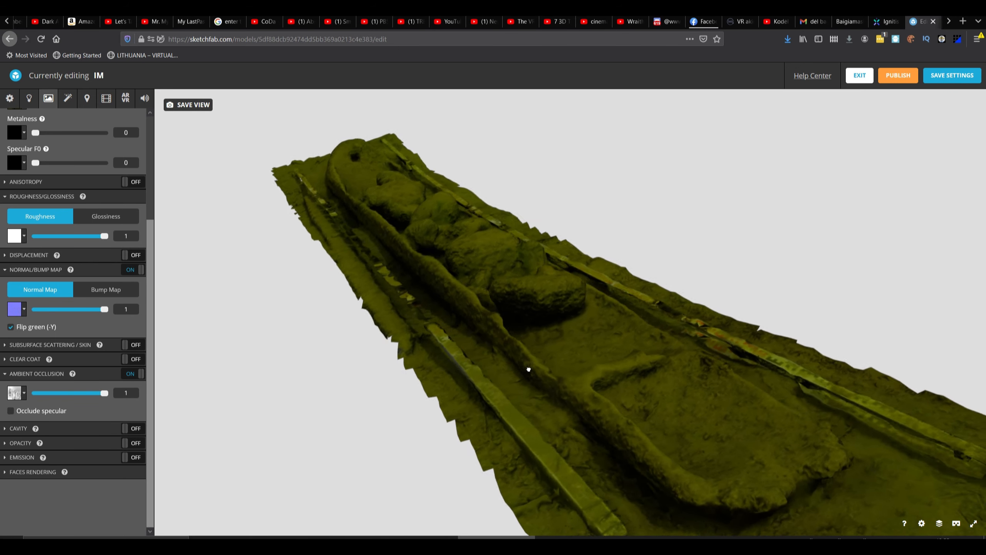